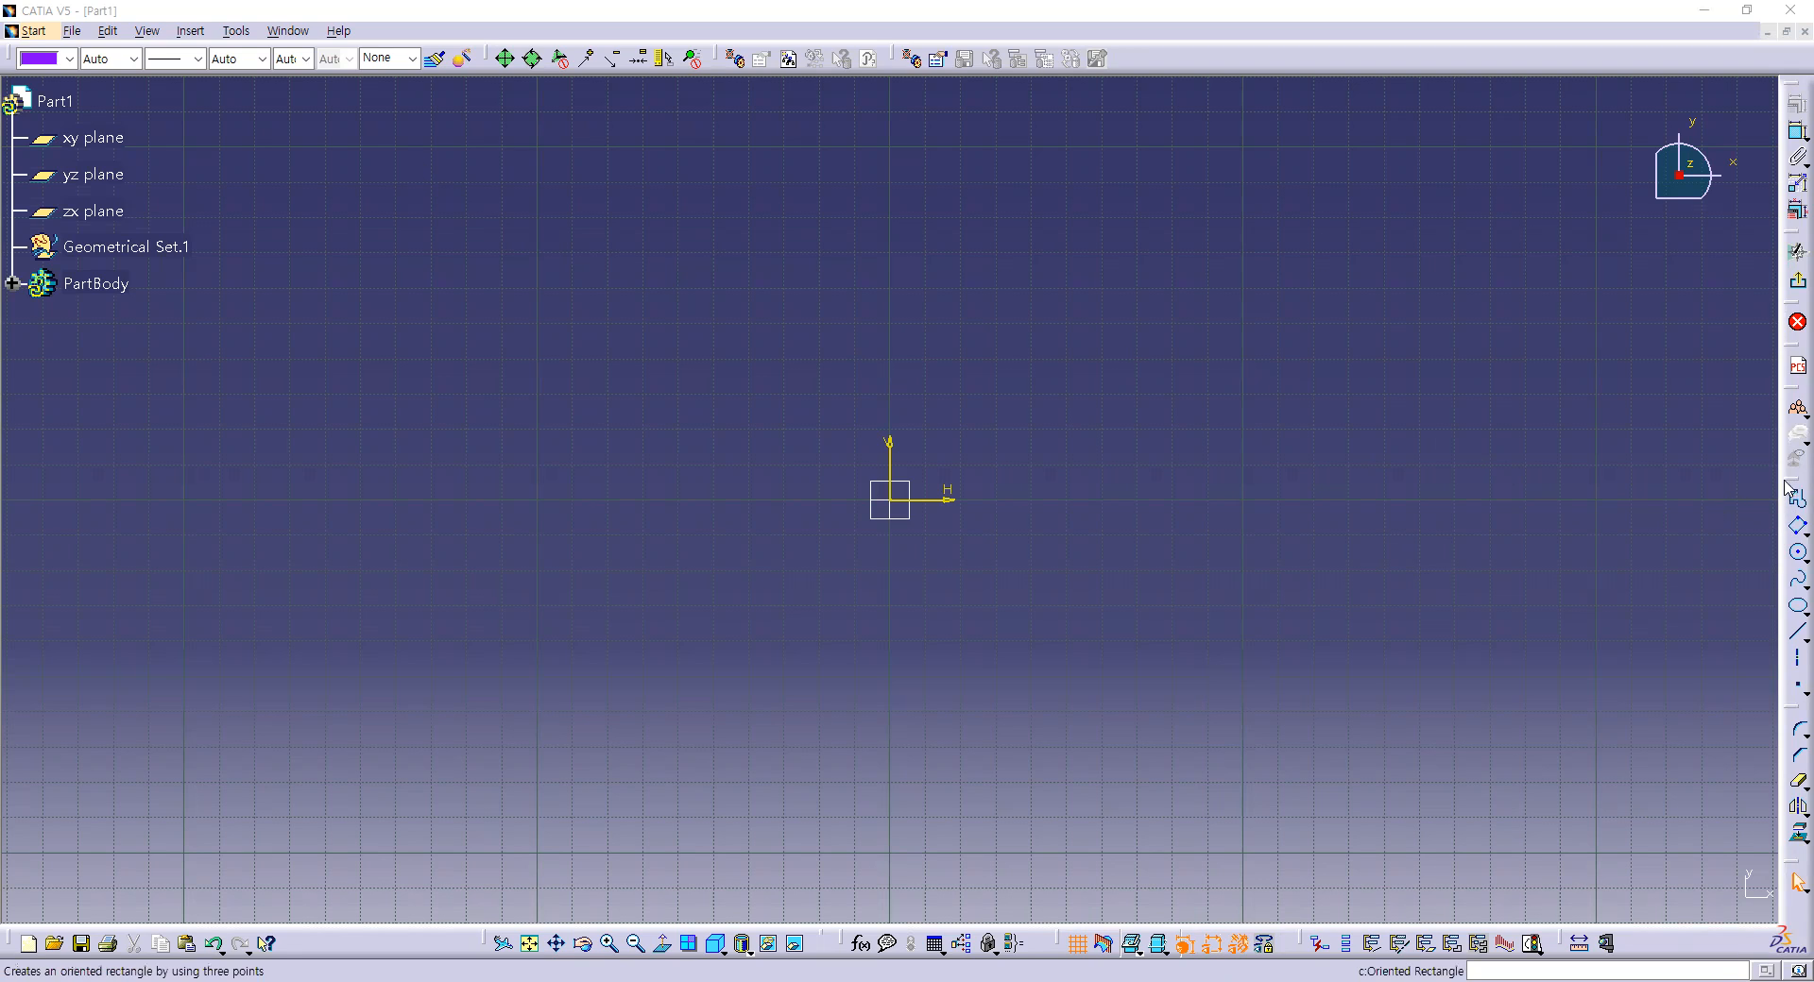
Float the Profile toolbar over the sketch area and dock it back in its place.
drag(1785, 483, 1454, 401)
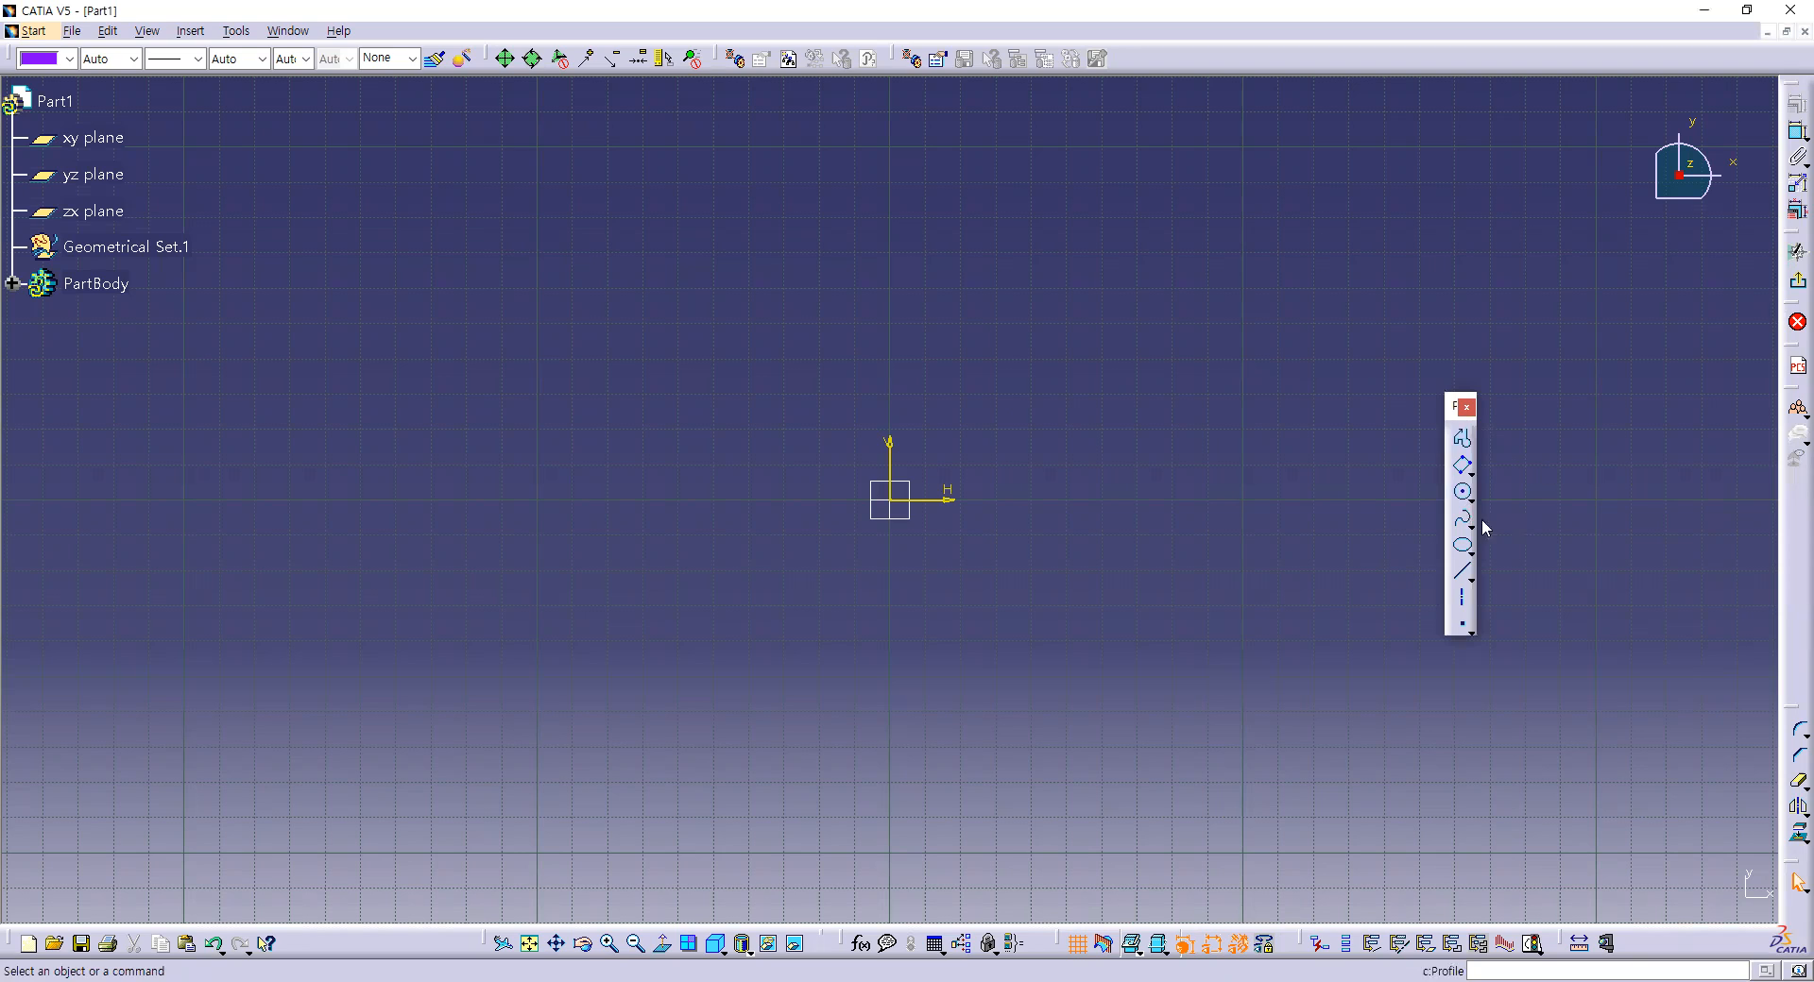
drag(1448, 414, 1783, 486)
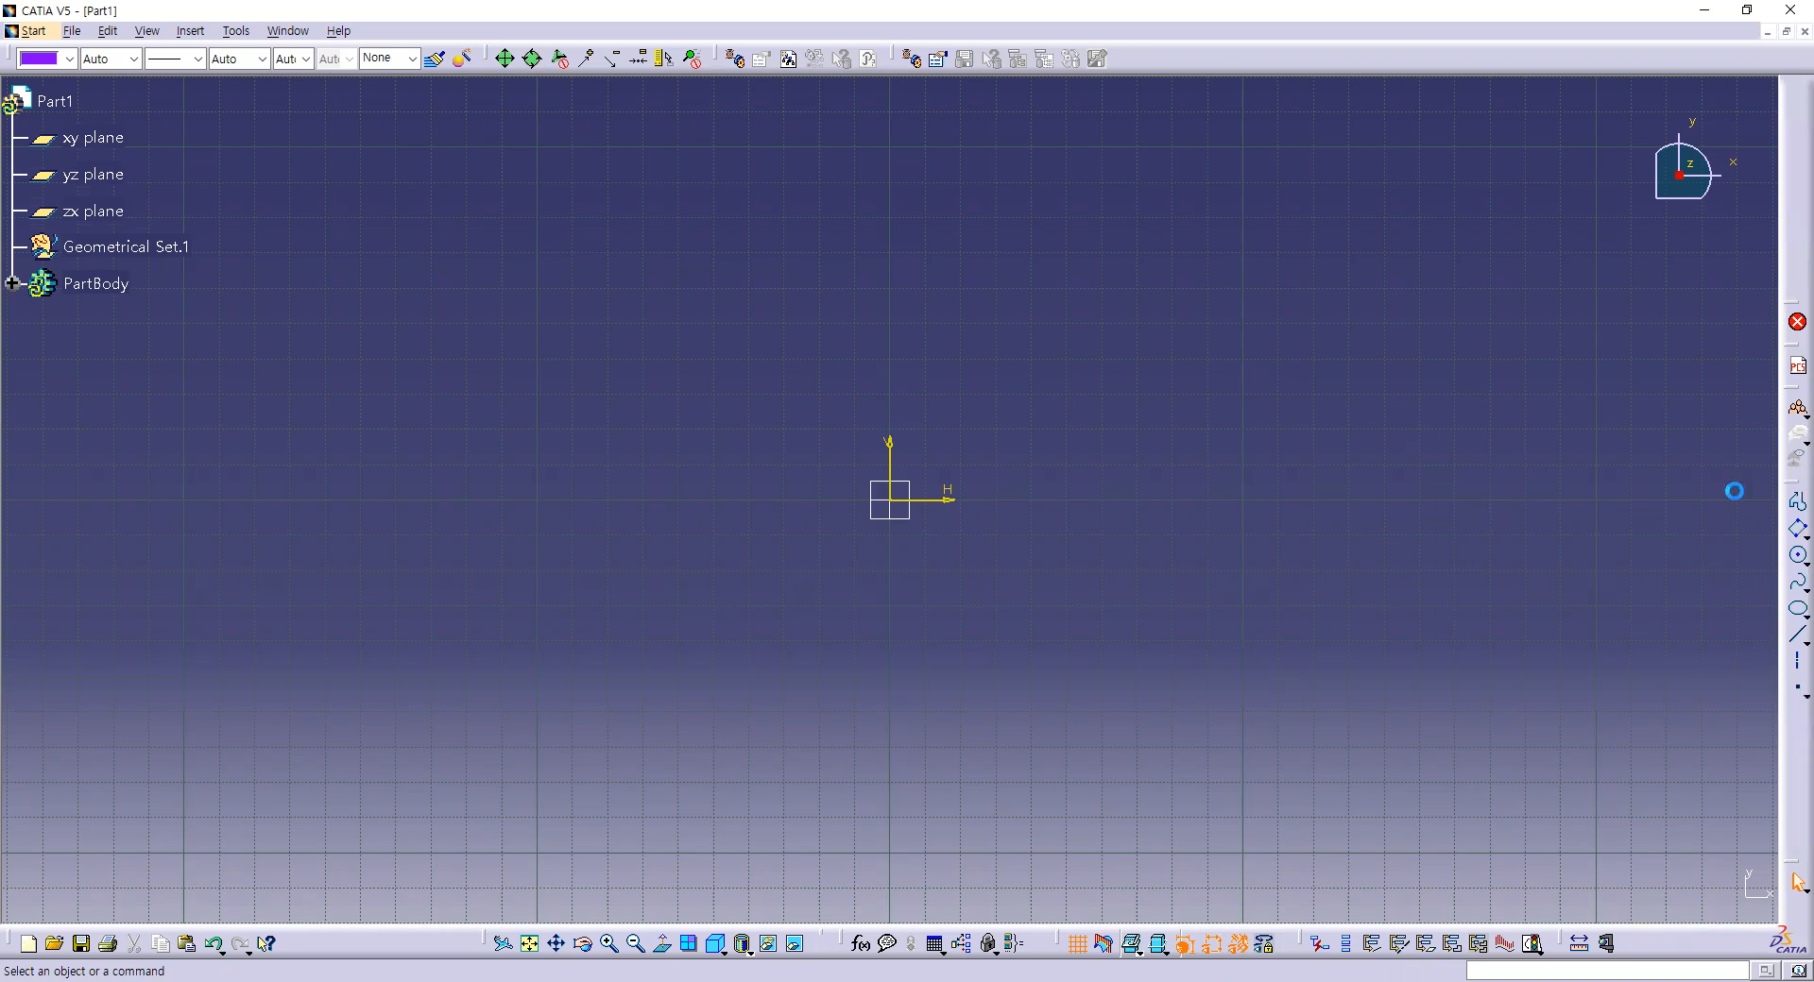
Draw a slanted two-point axis beside the sketch origin, running from above the horizontal axis to below it.
click(192, 32)
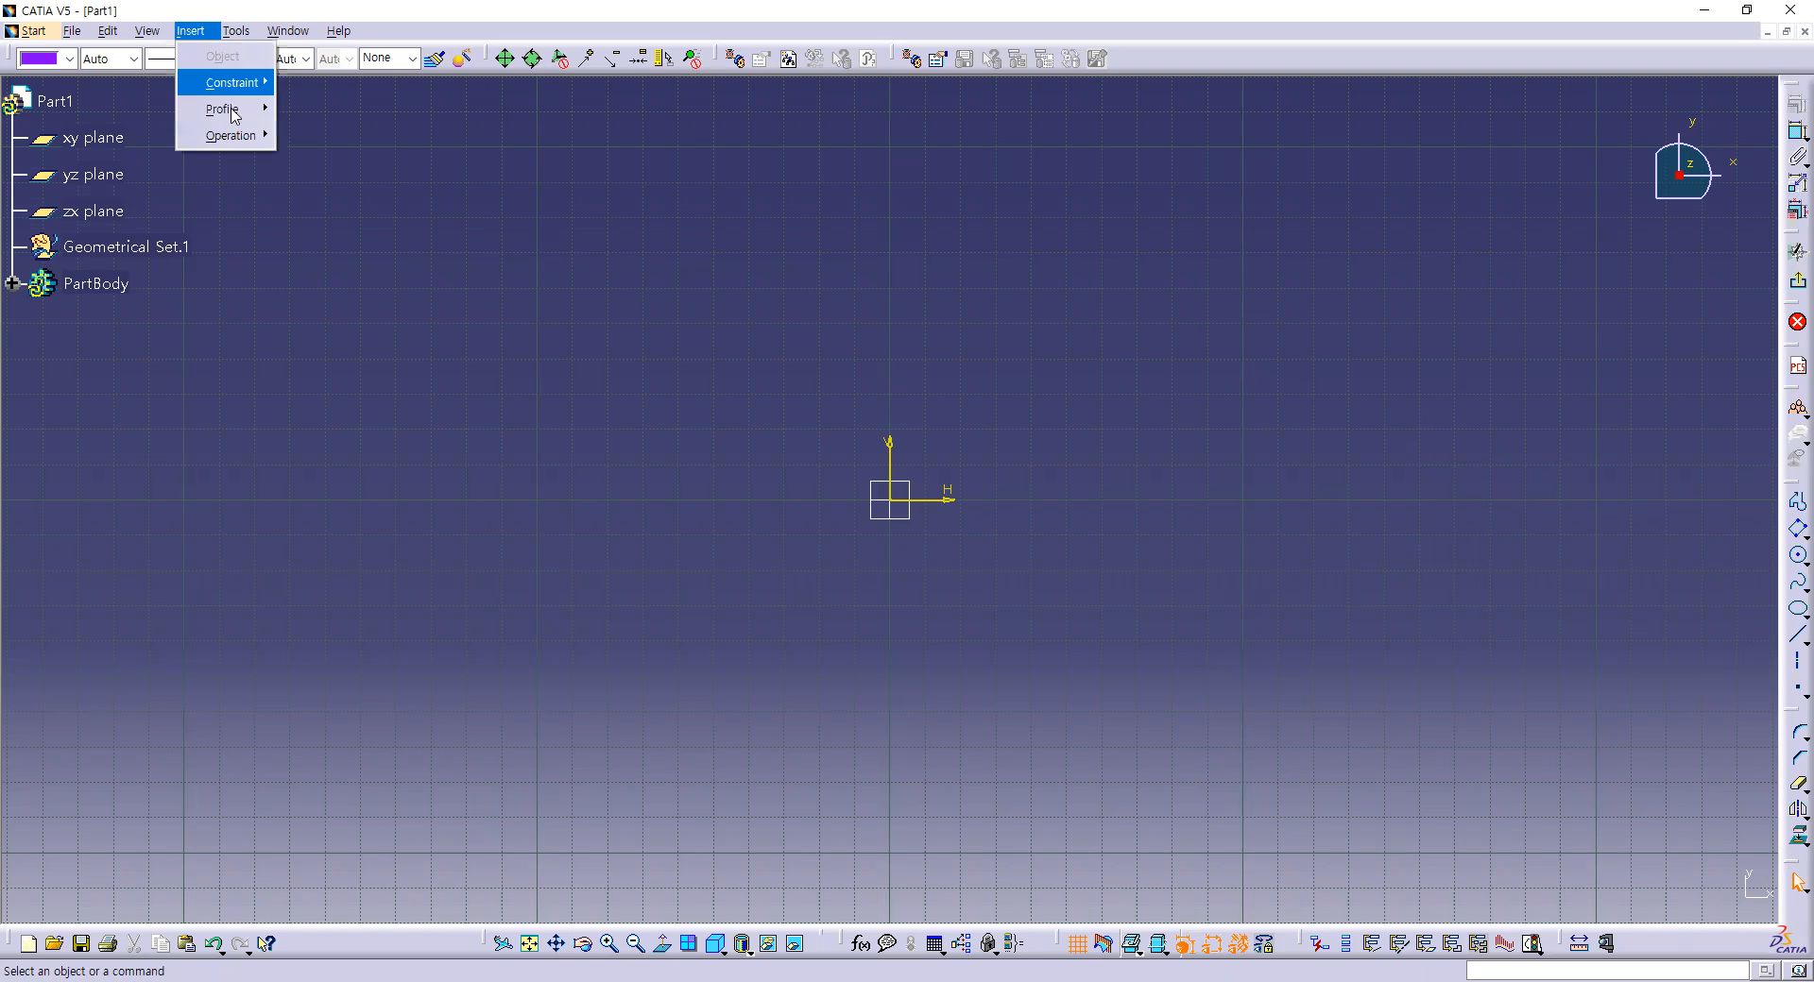
mouse_move(236, 109)
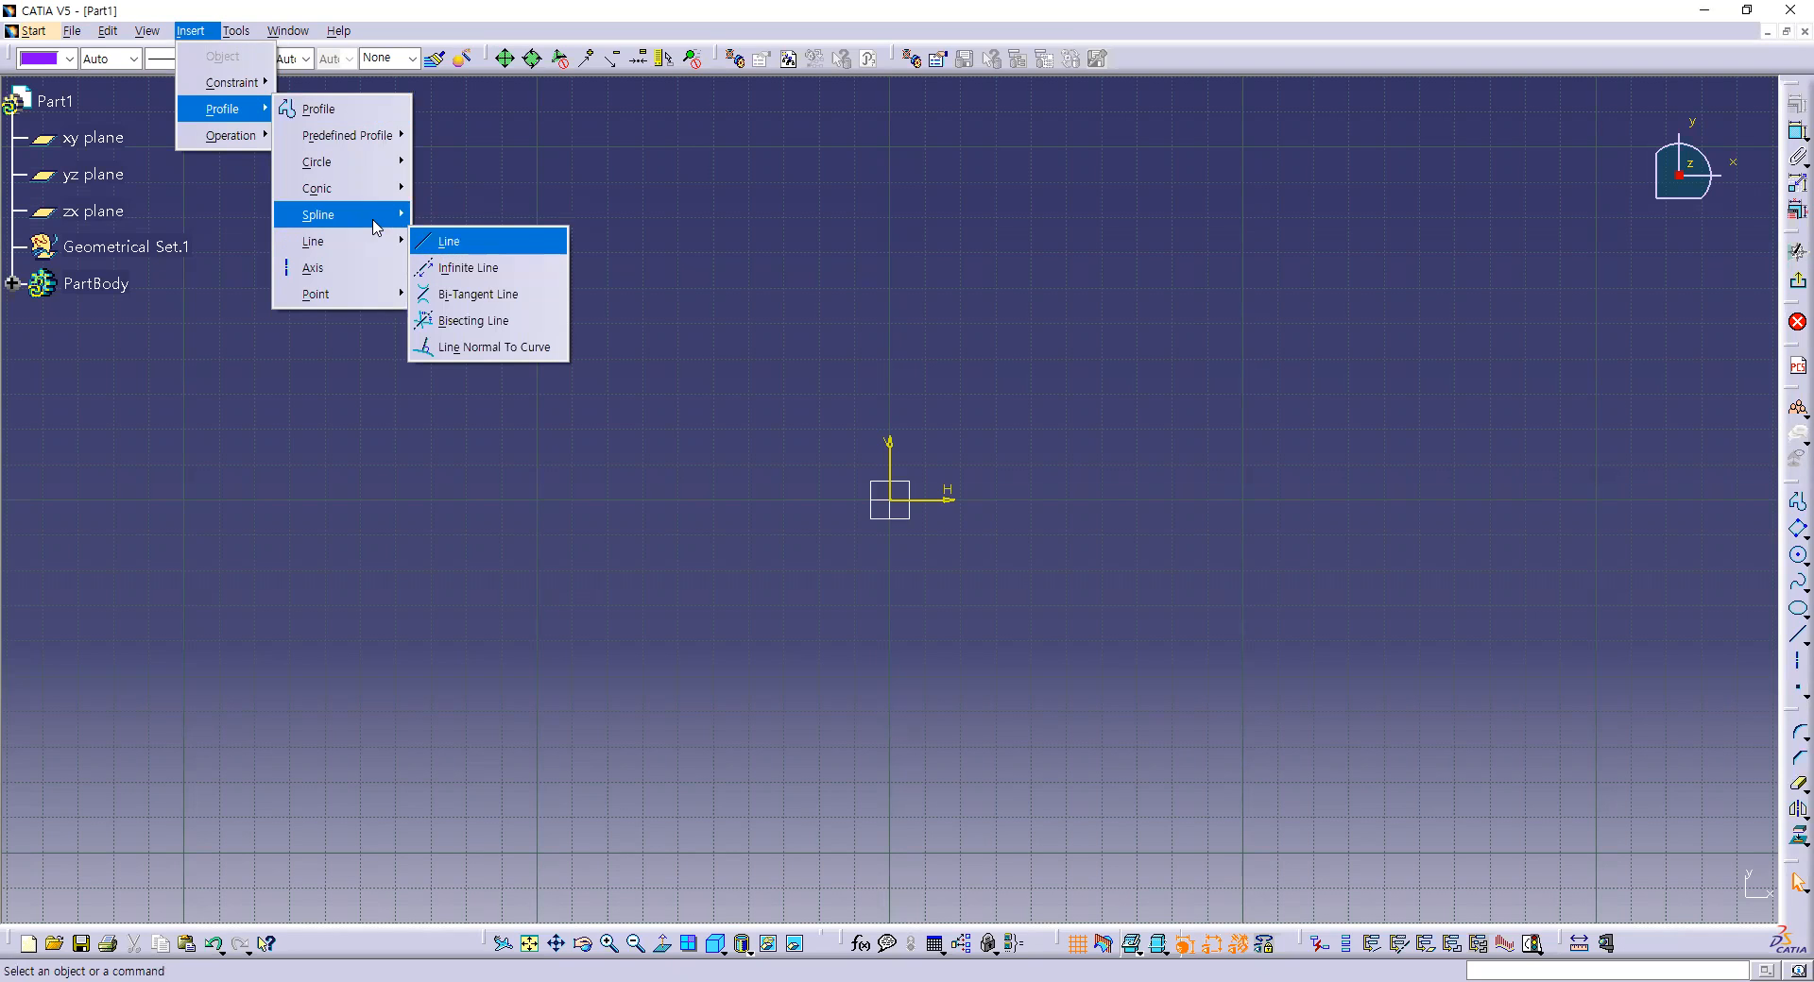
mouse_move(377, 226)
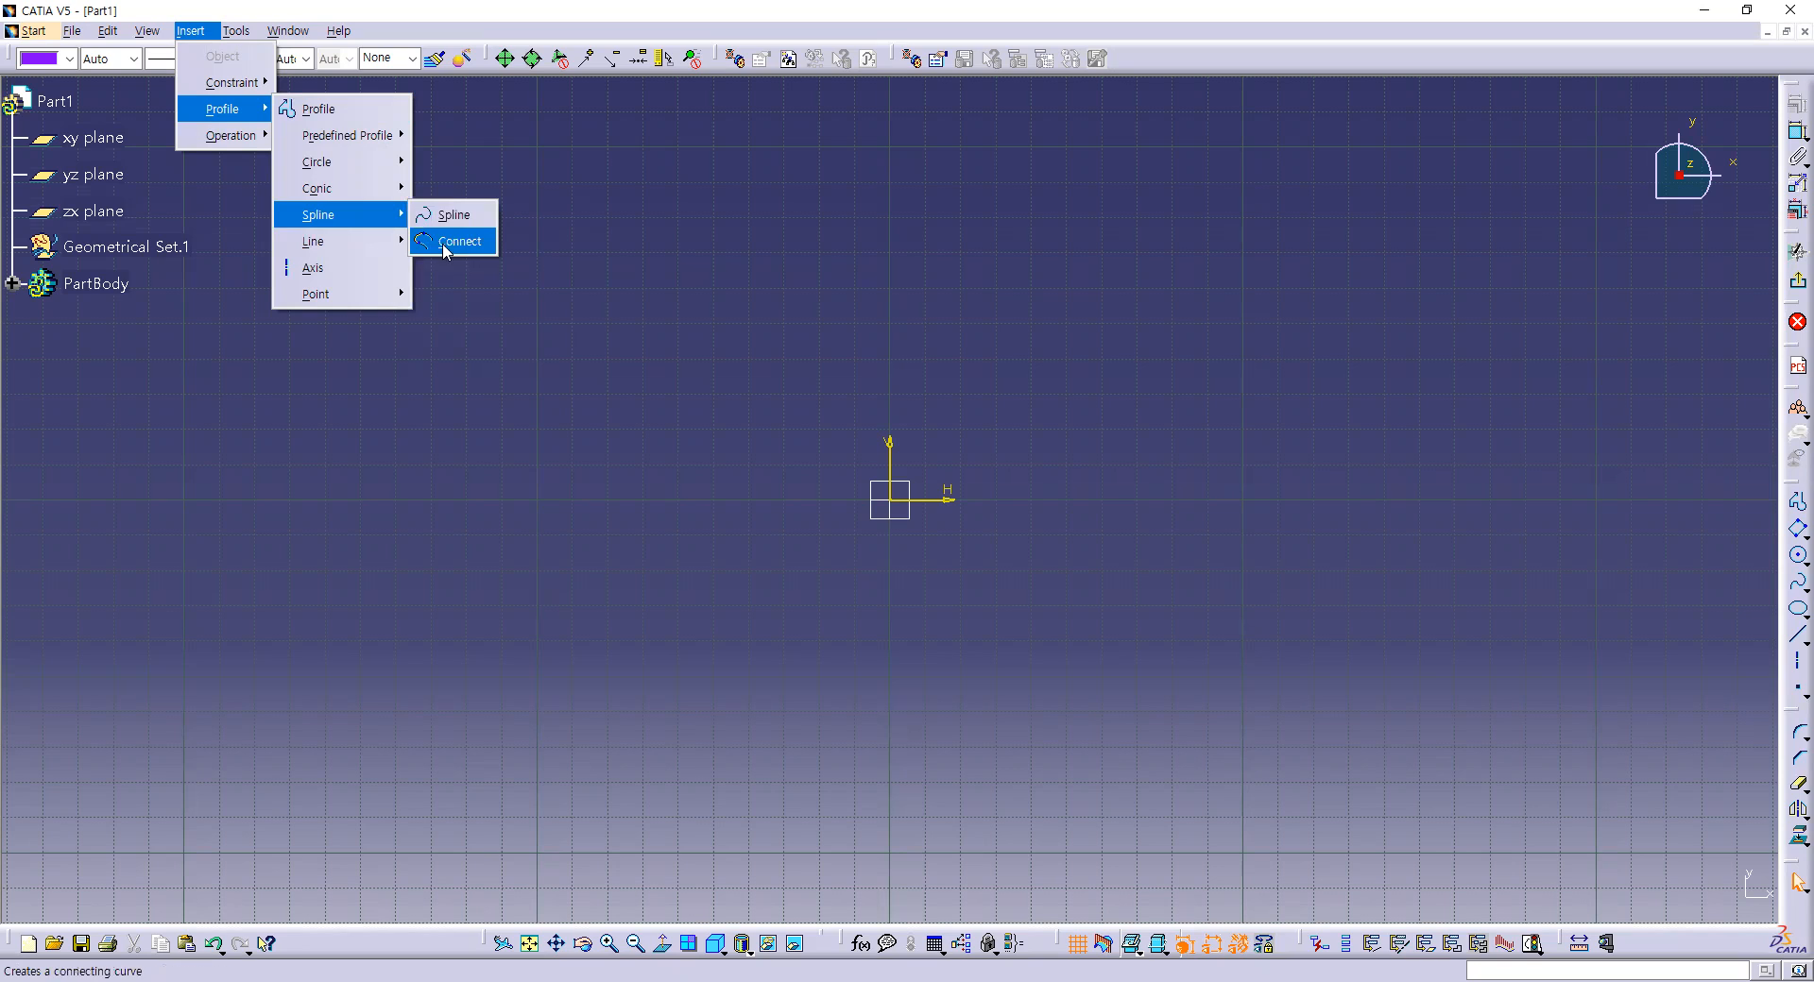
mouse_move(341, 253)
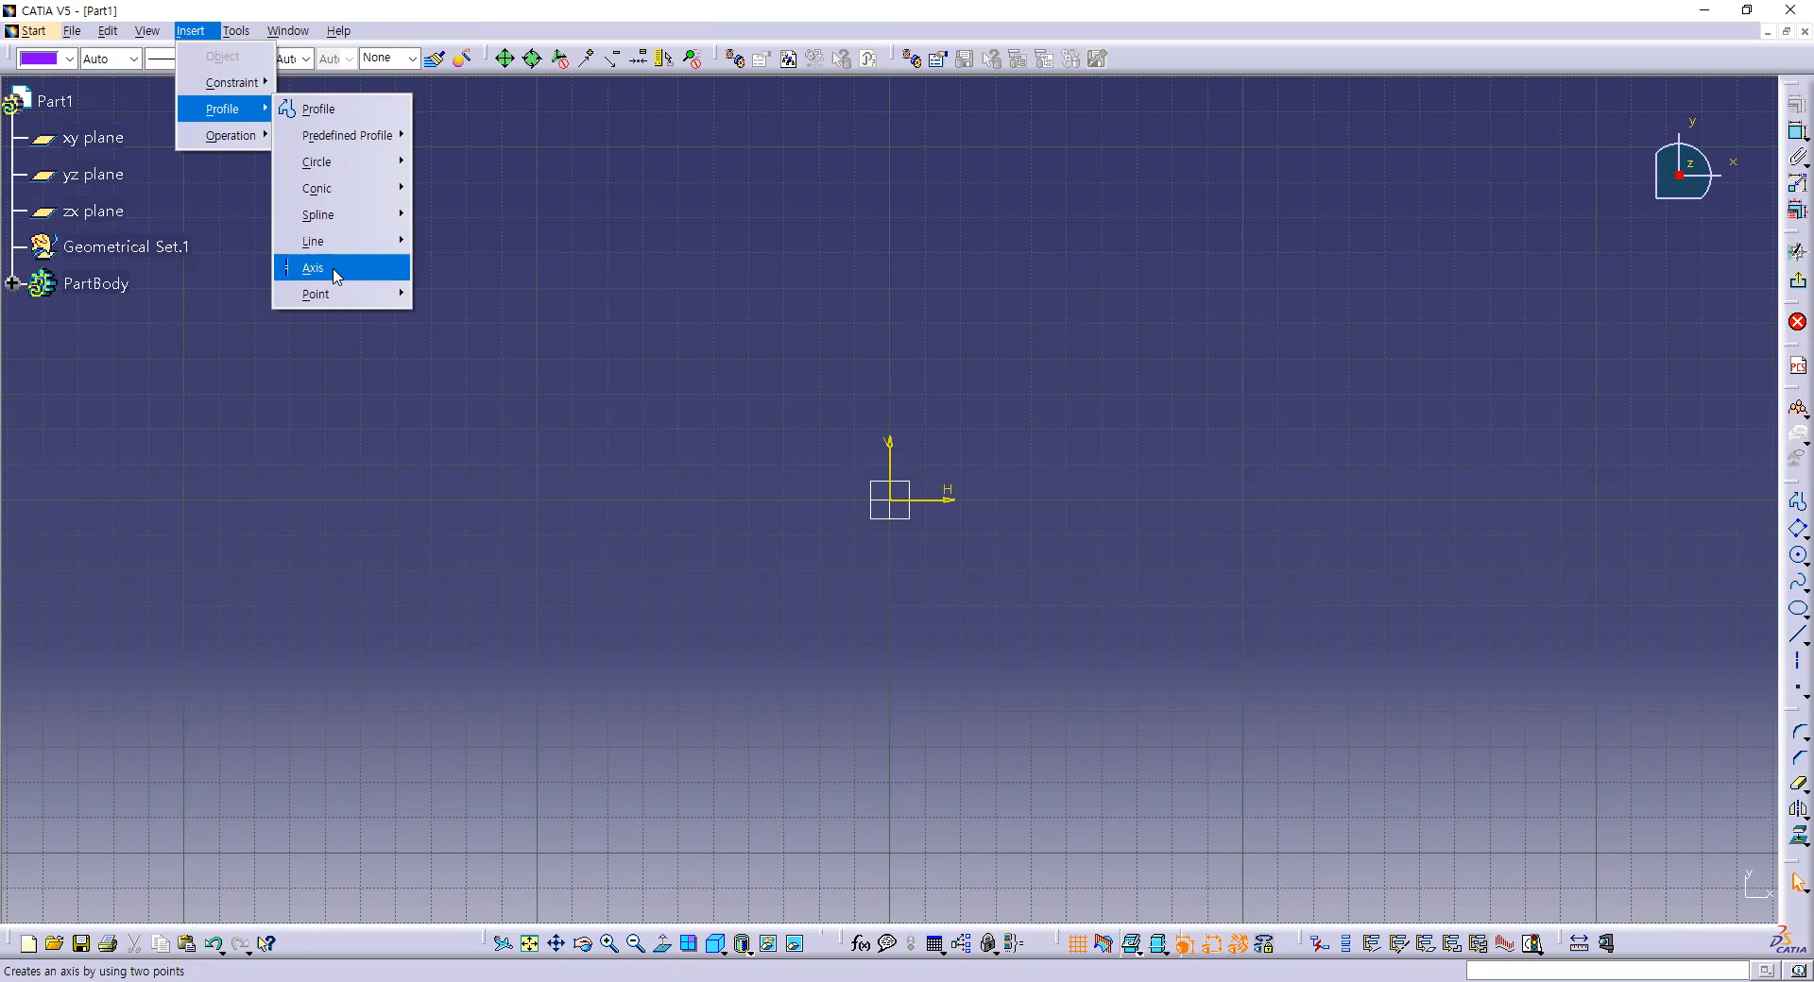
click(339, 274)
click(965, 251)
click(1063, 640)
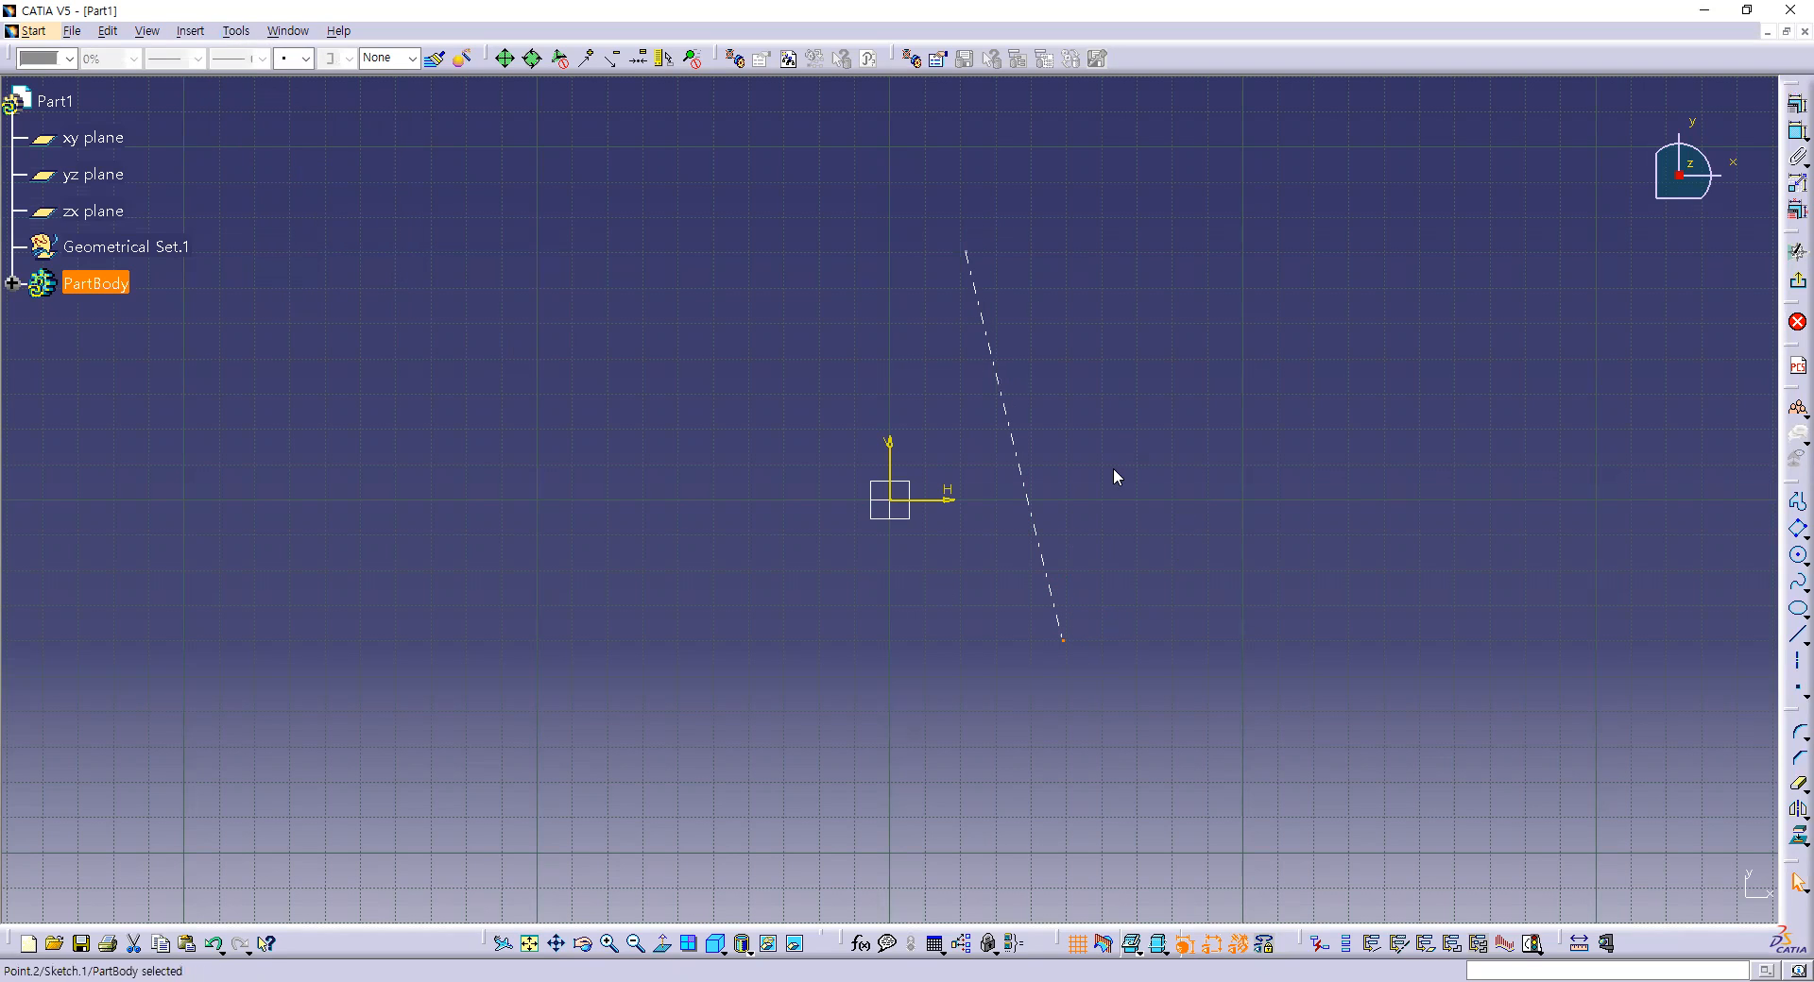
Delete the slanted axis from the sketch.
click(1037, 524)
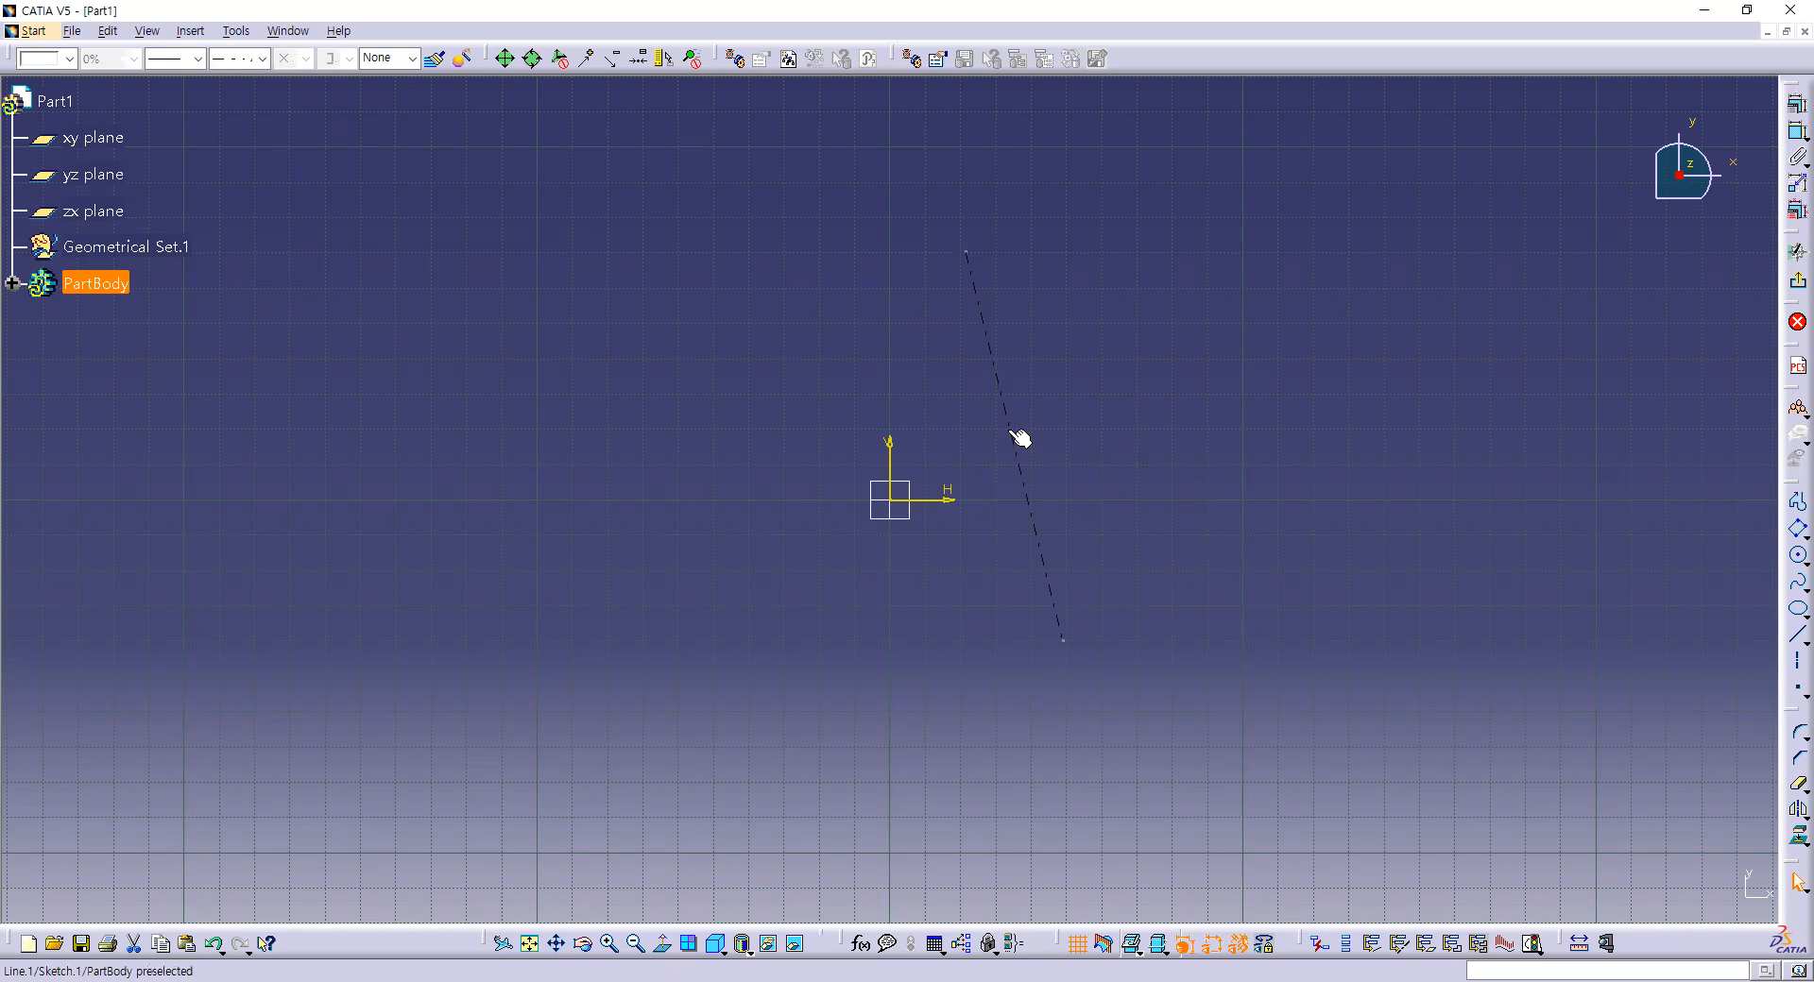
key(Delete)
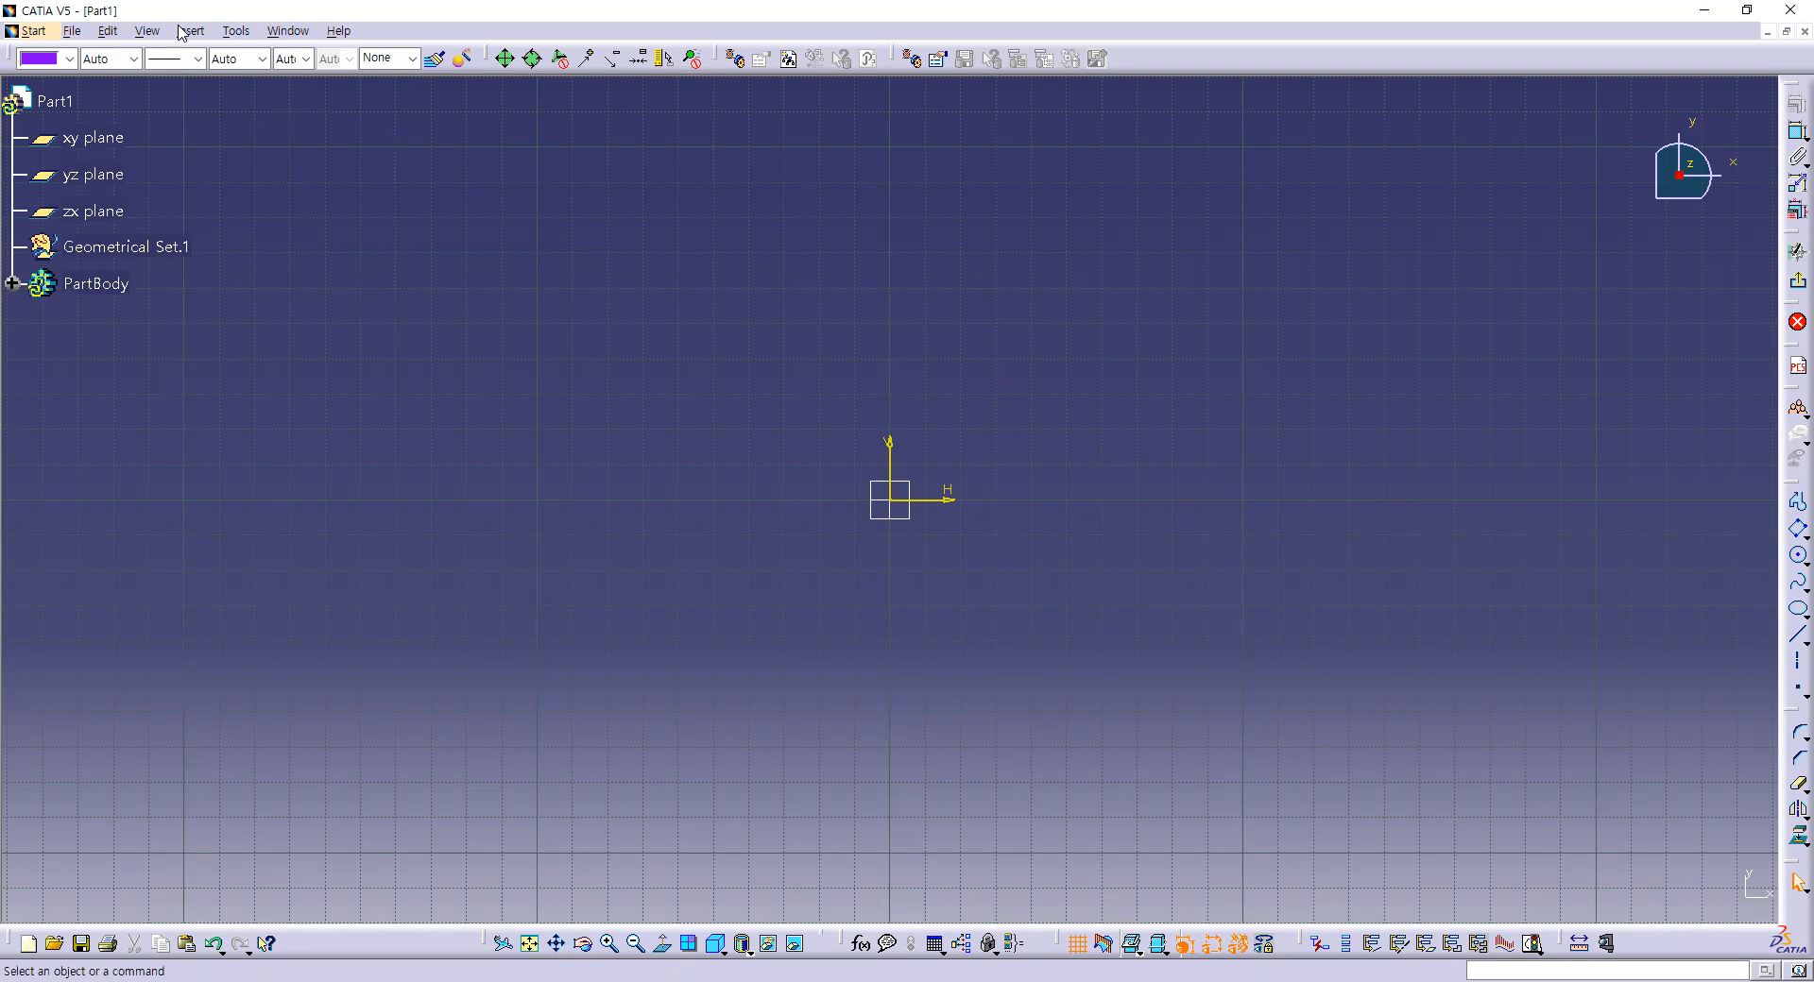
Place the Sketch tools toolbar as a floating toolbar in the sketch area, above the origin.
click(181, 29)
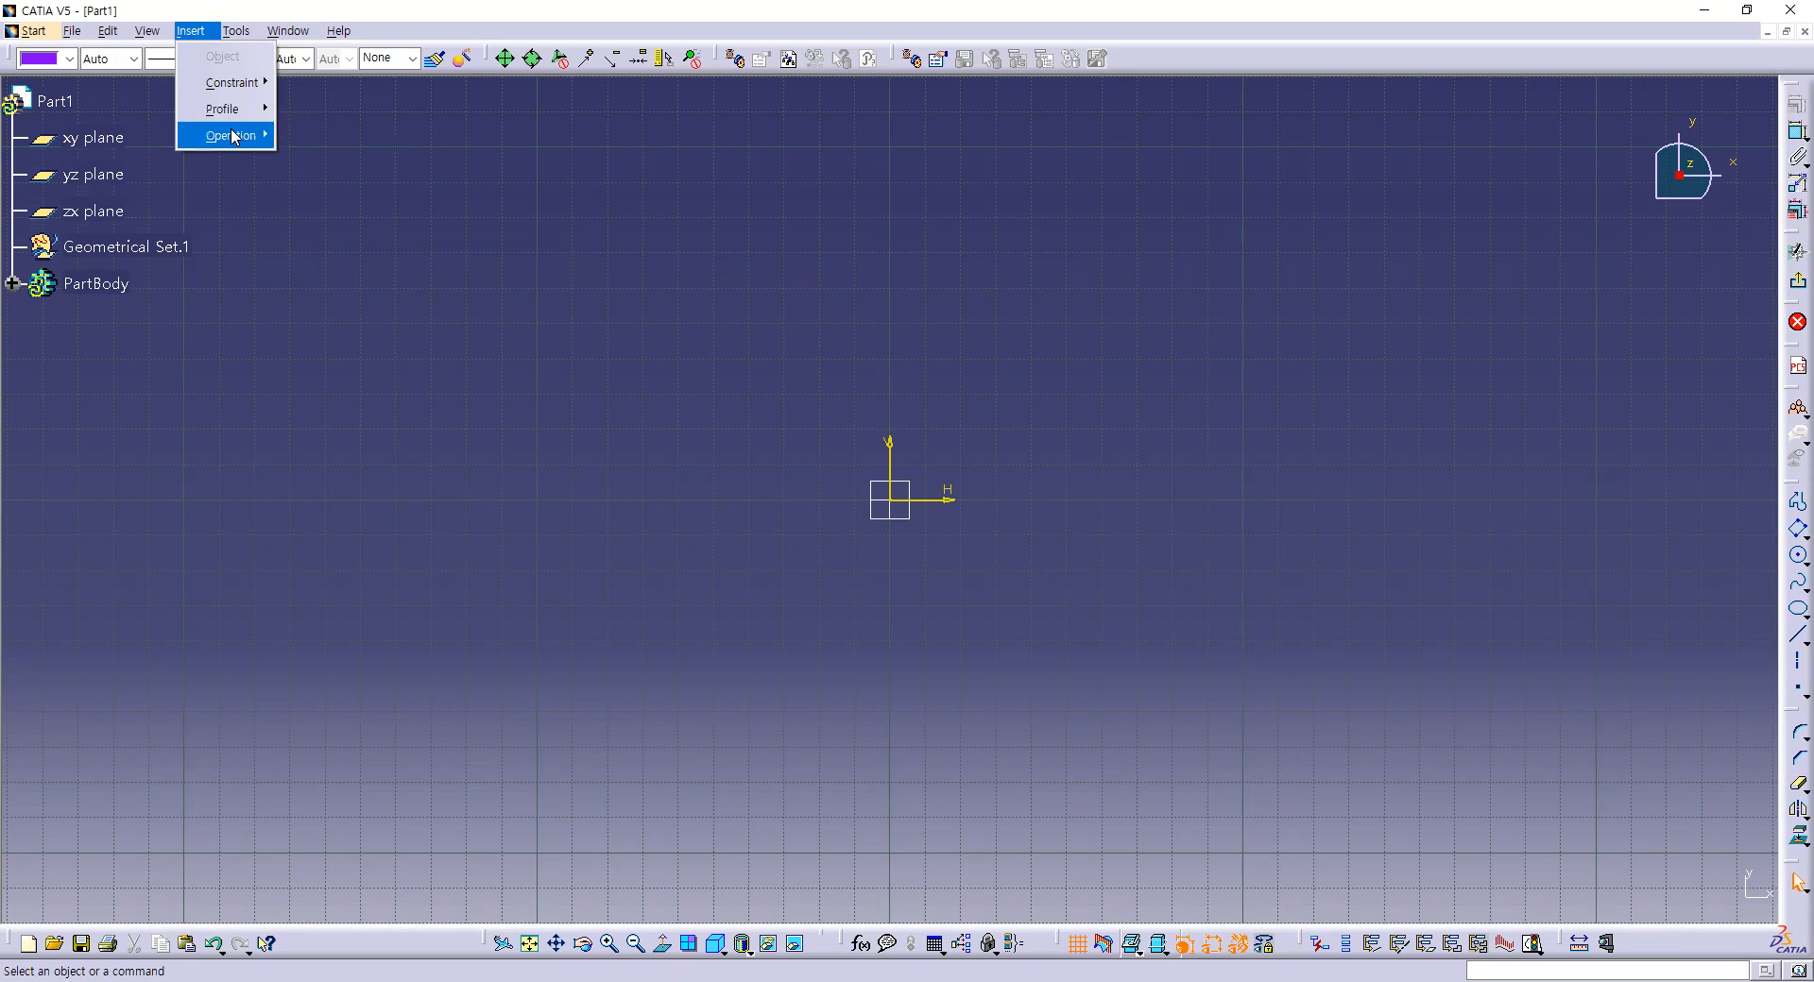
click(1282, 443)
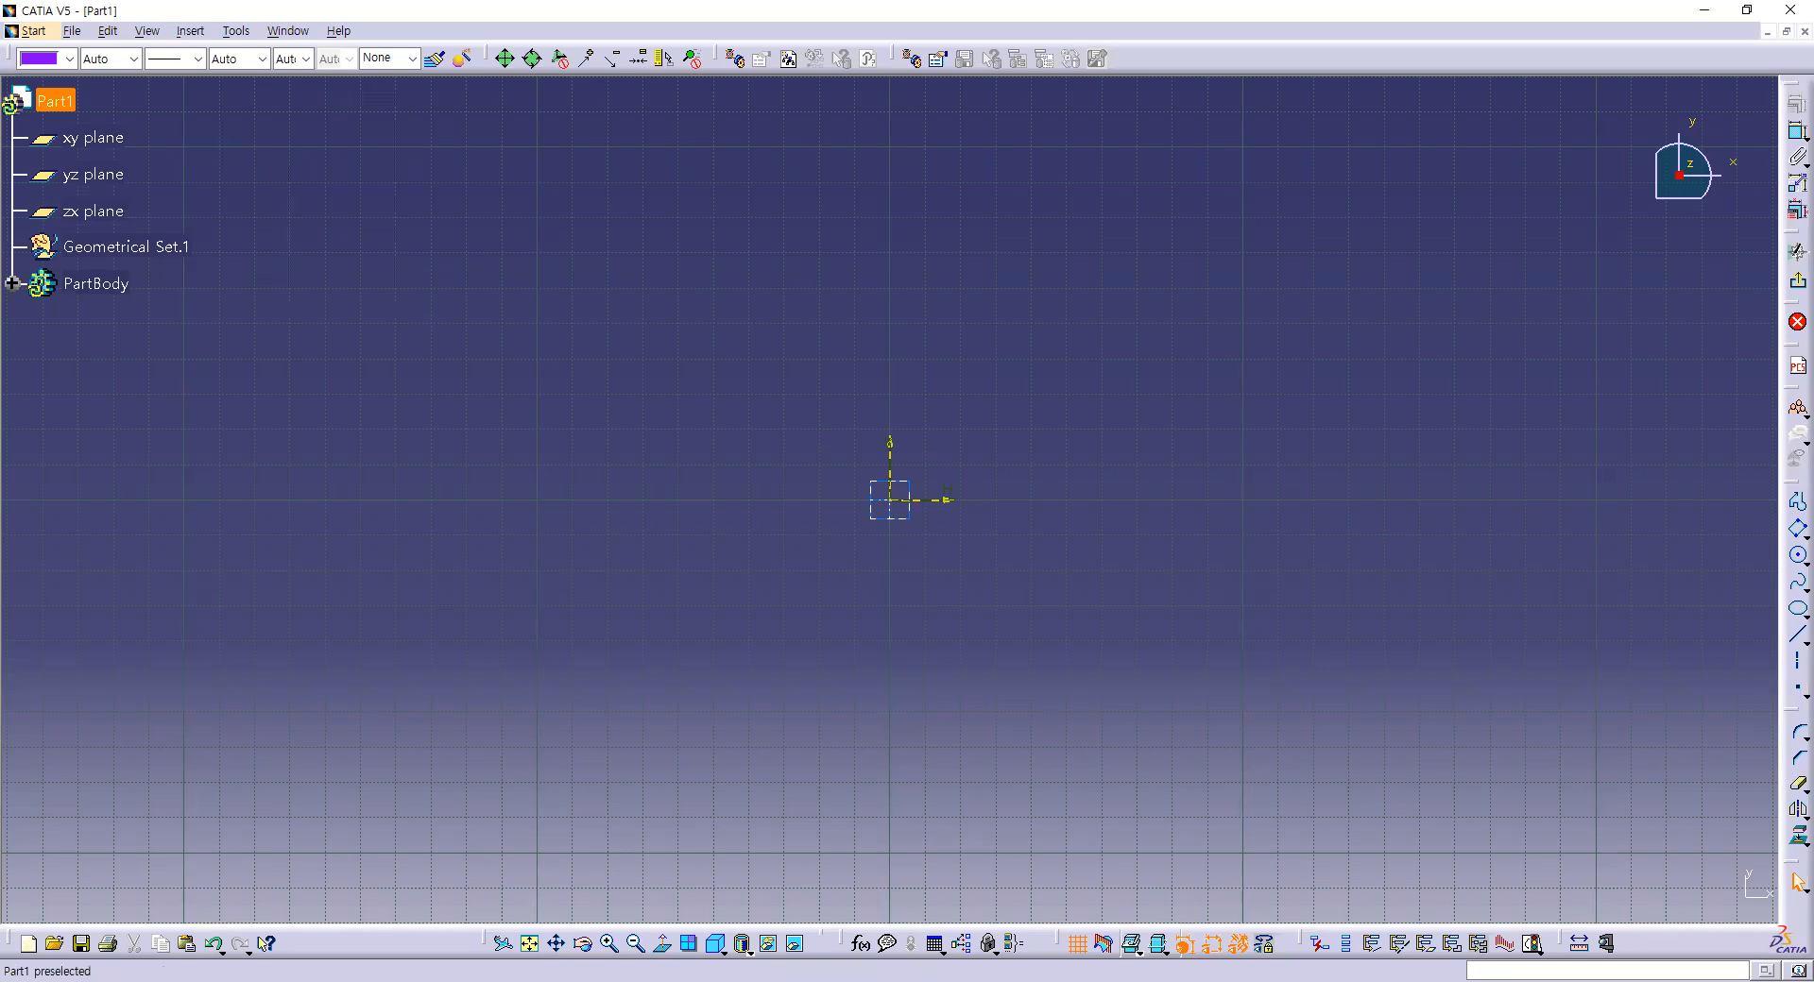
drag(794, 150, 794, 149)
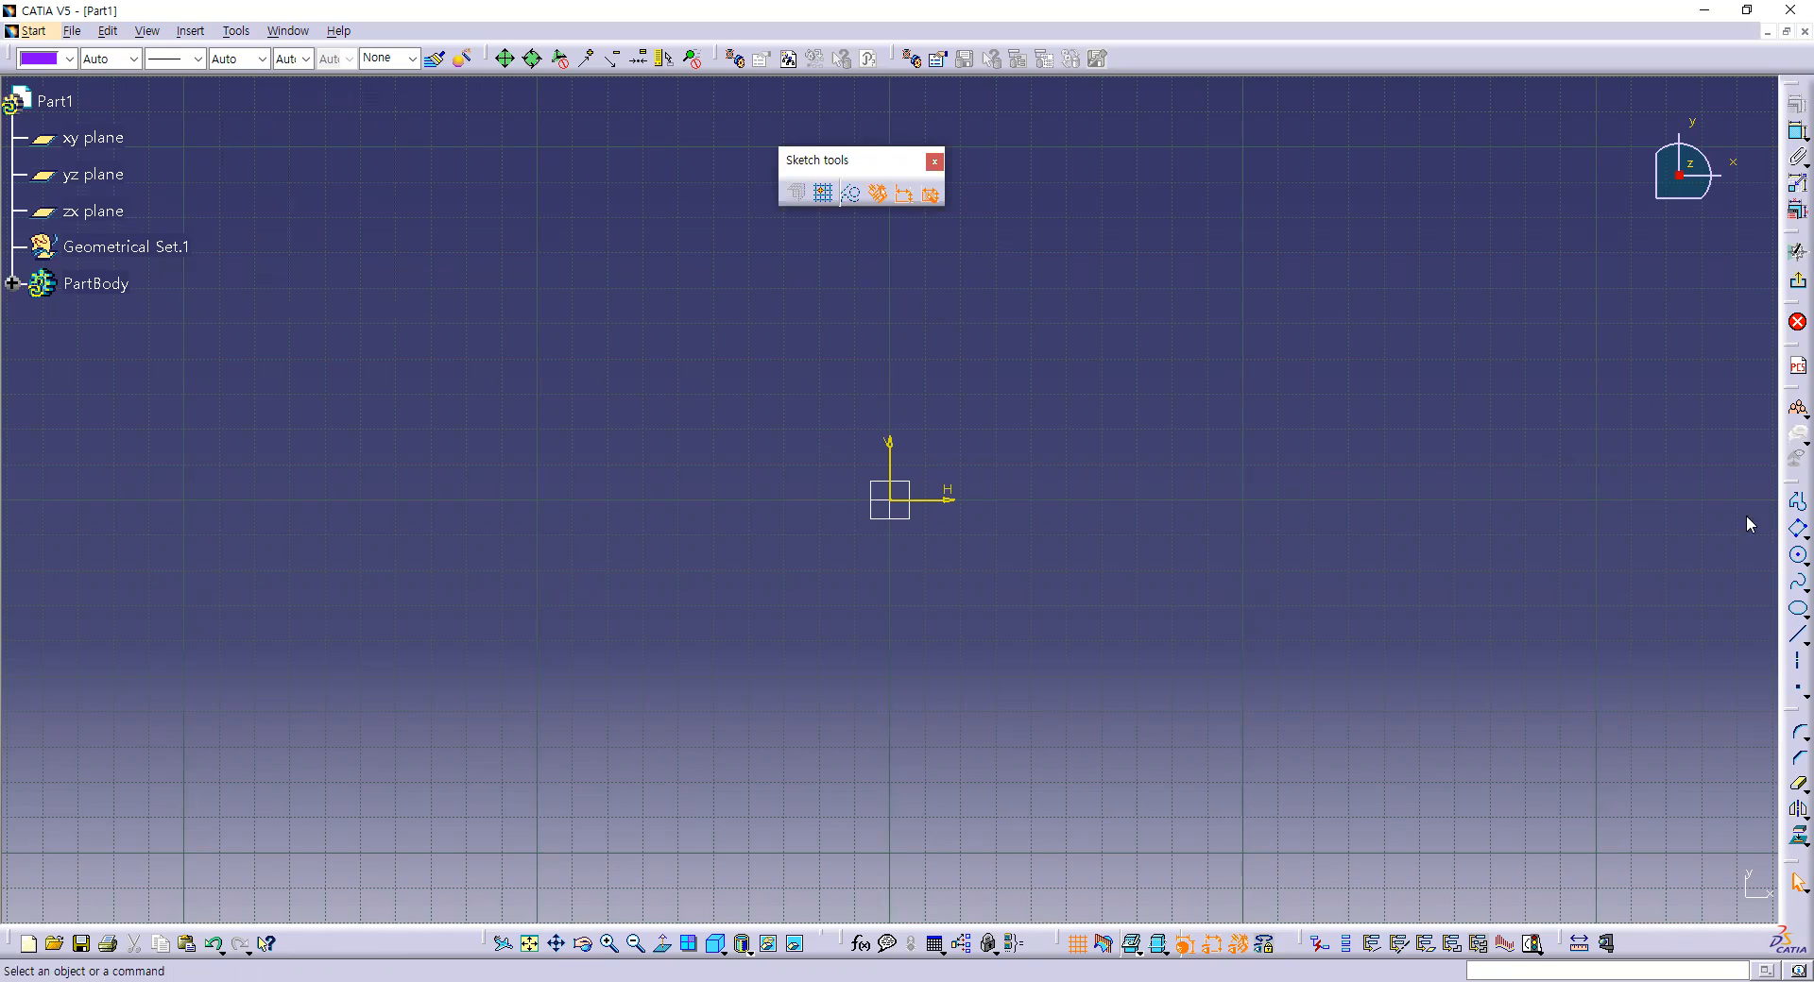
Activate the Profile, Oriented Rectangle, Circle, Spline, Ellipse and Line commands in turn to examine their options in Sketch tools.
click(1786, 507)
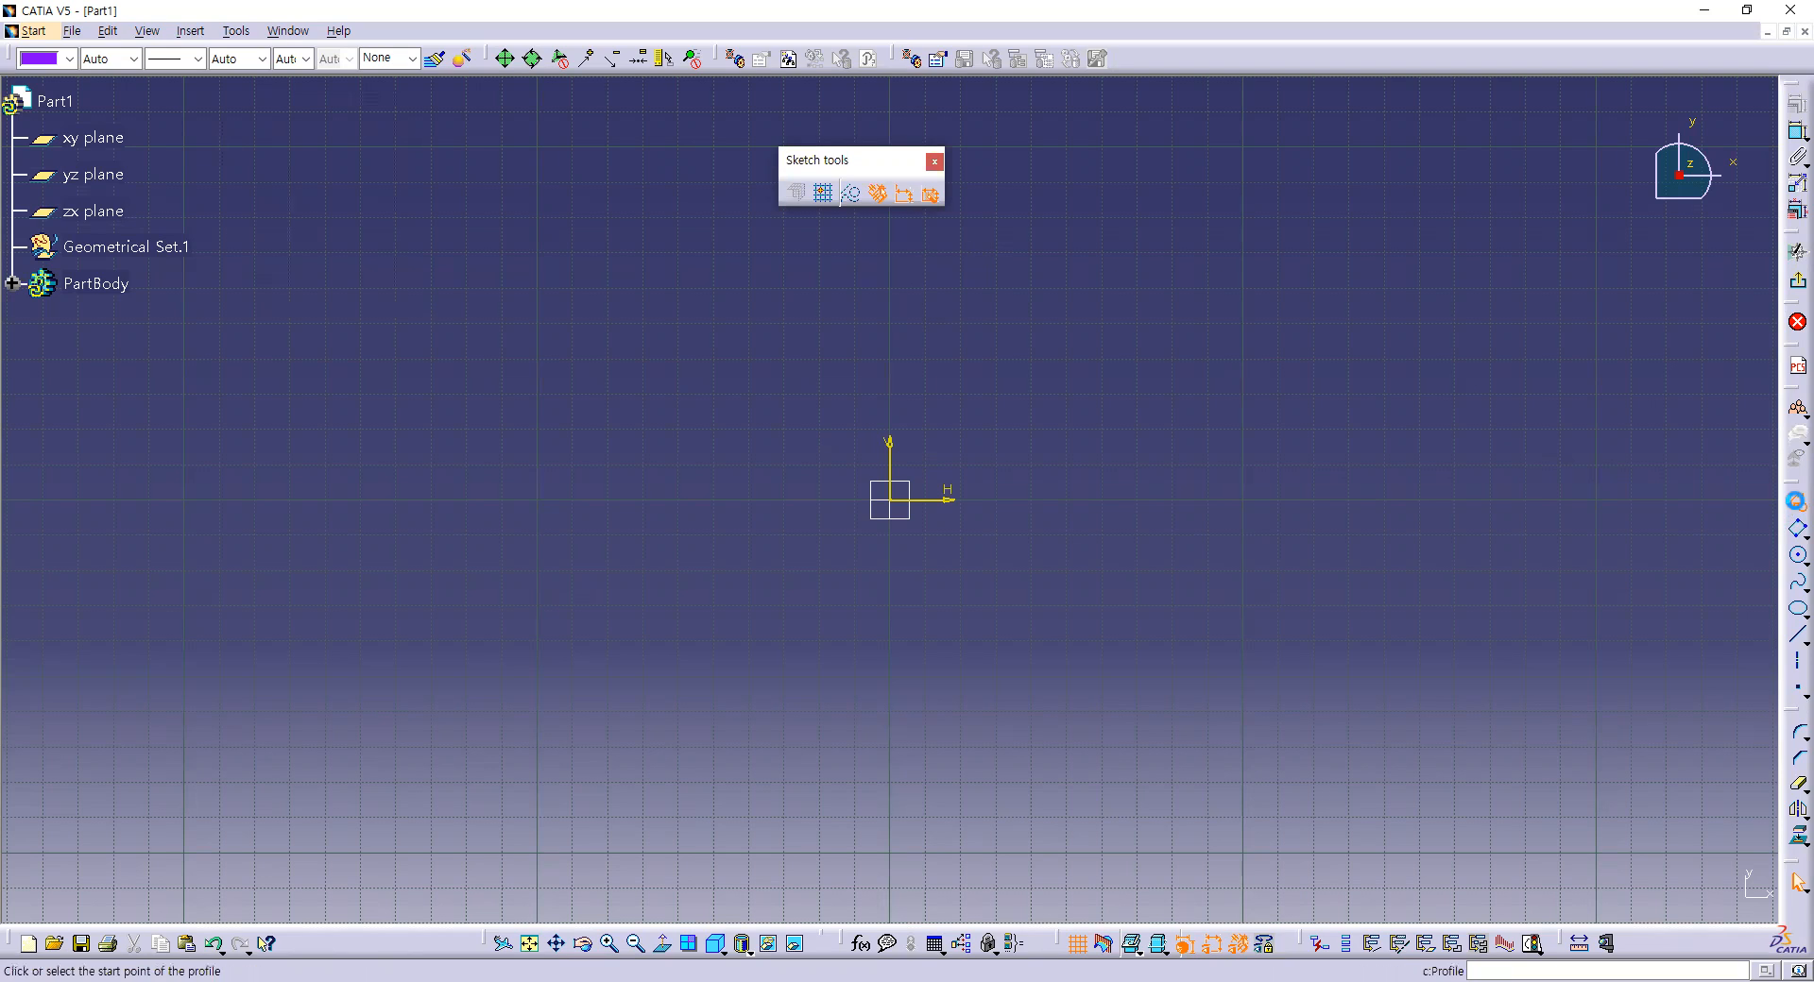
click(1794, 531)
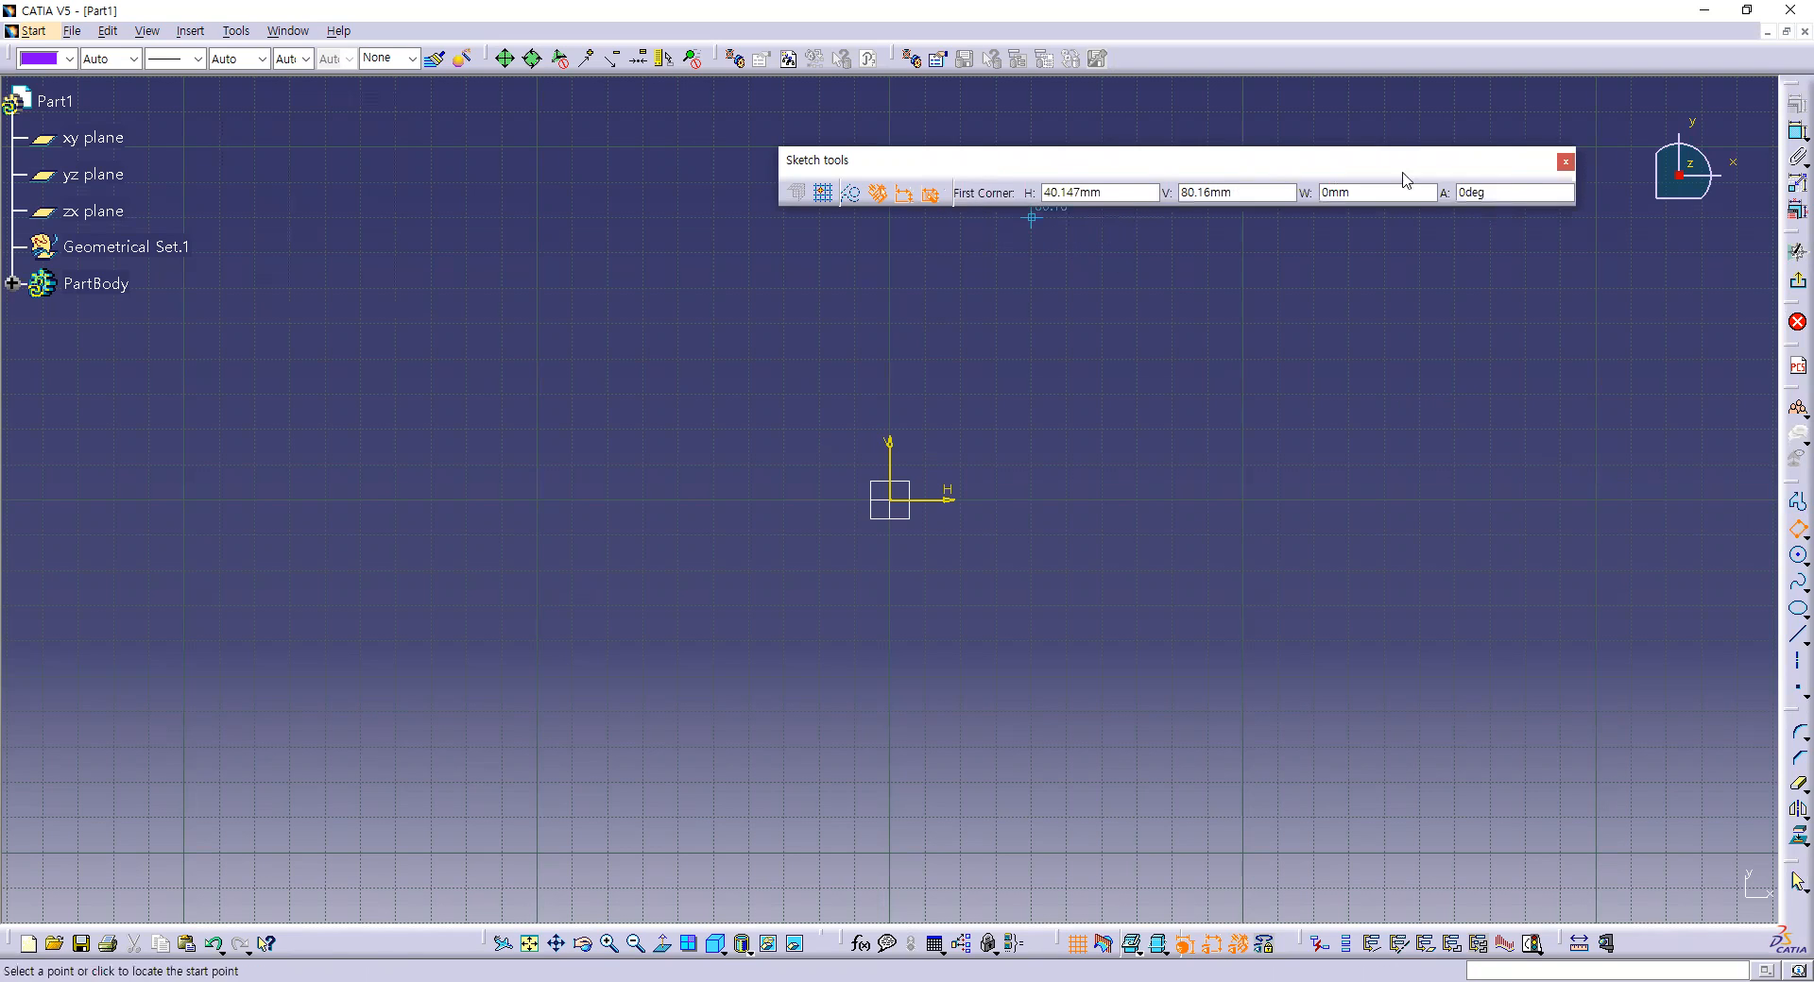
click(1797, 556)
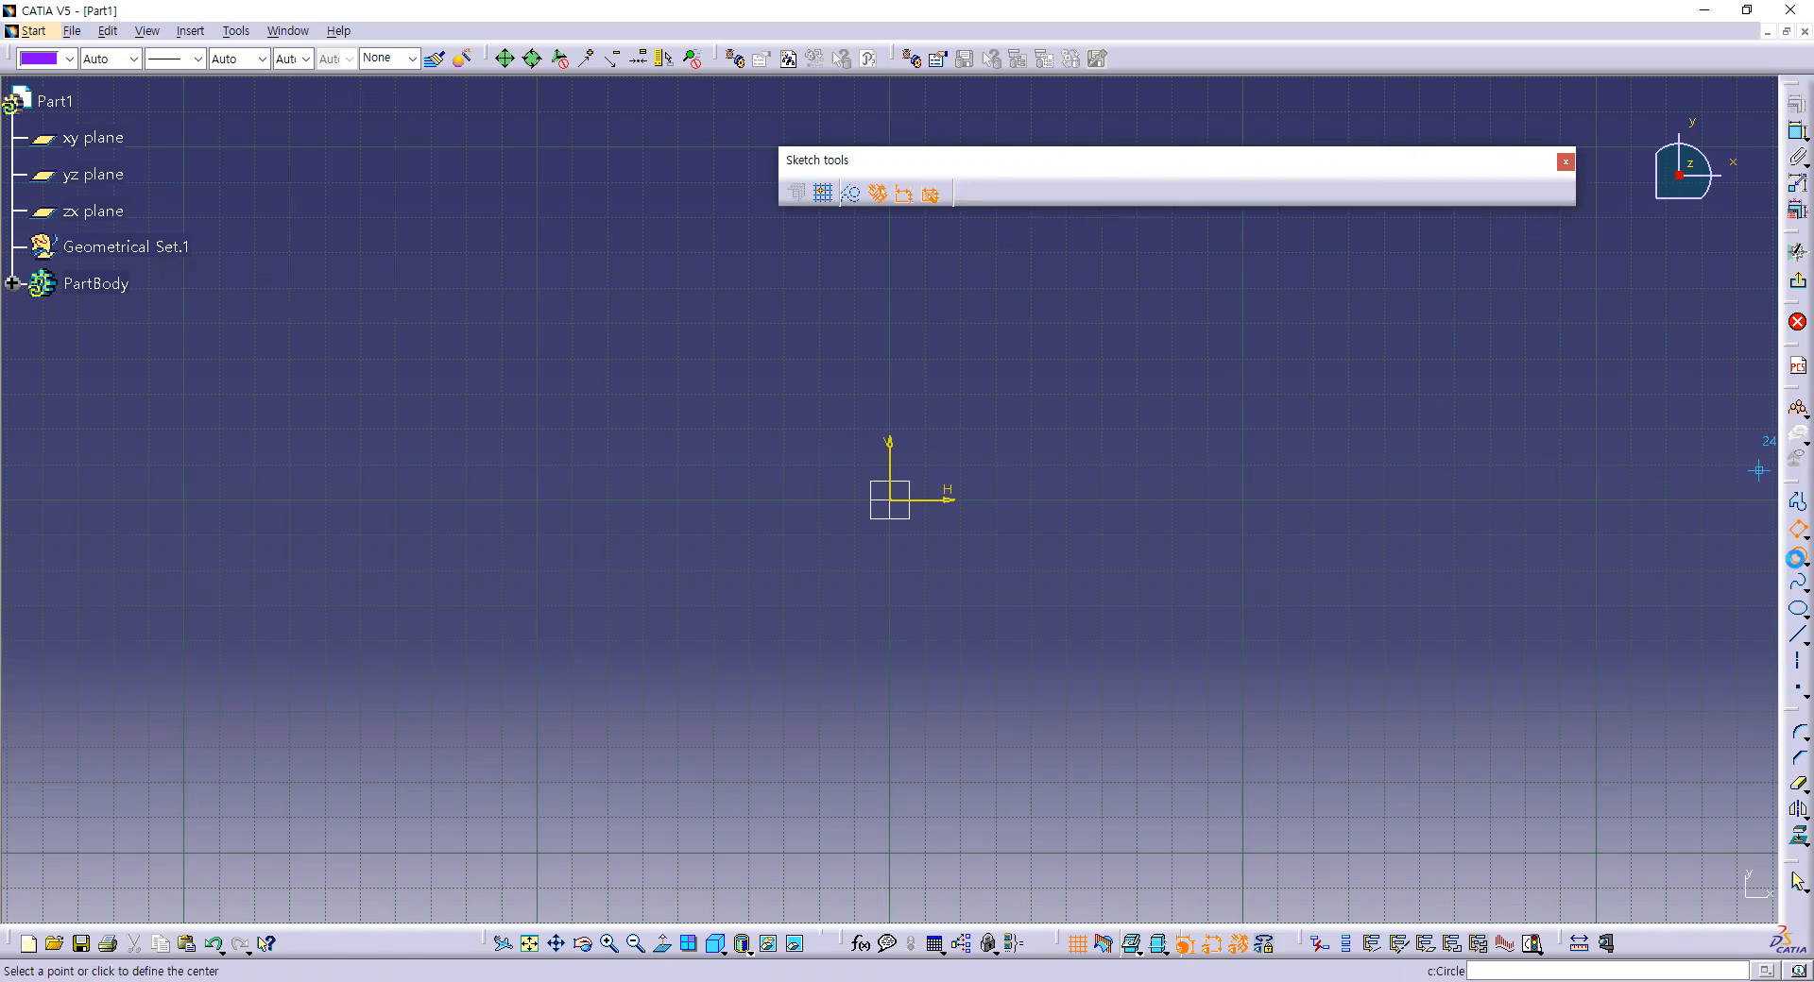
click(1797, 584)
click(1797, 610)
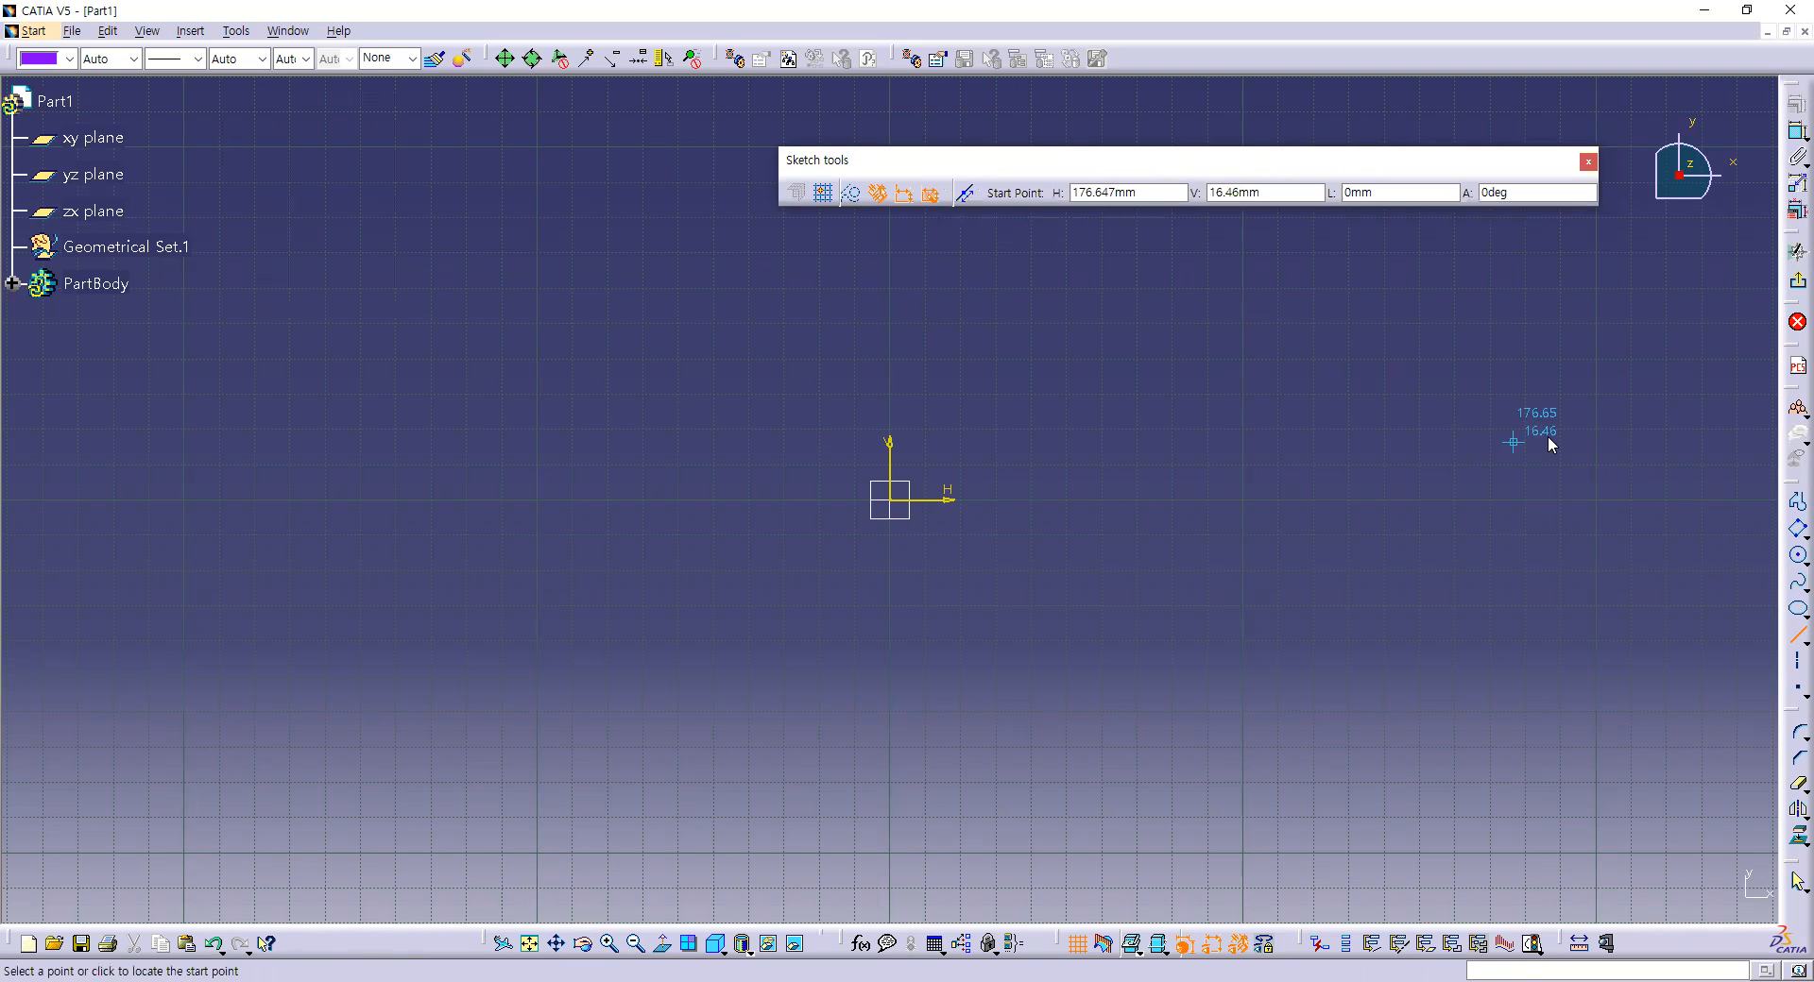
key(Escape)
mouse_move(1005, 394)
middle_down()
mouse_move(462, 368)
mouse_move(680, 472)
mouse_move(1136, 452)
middle_up()
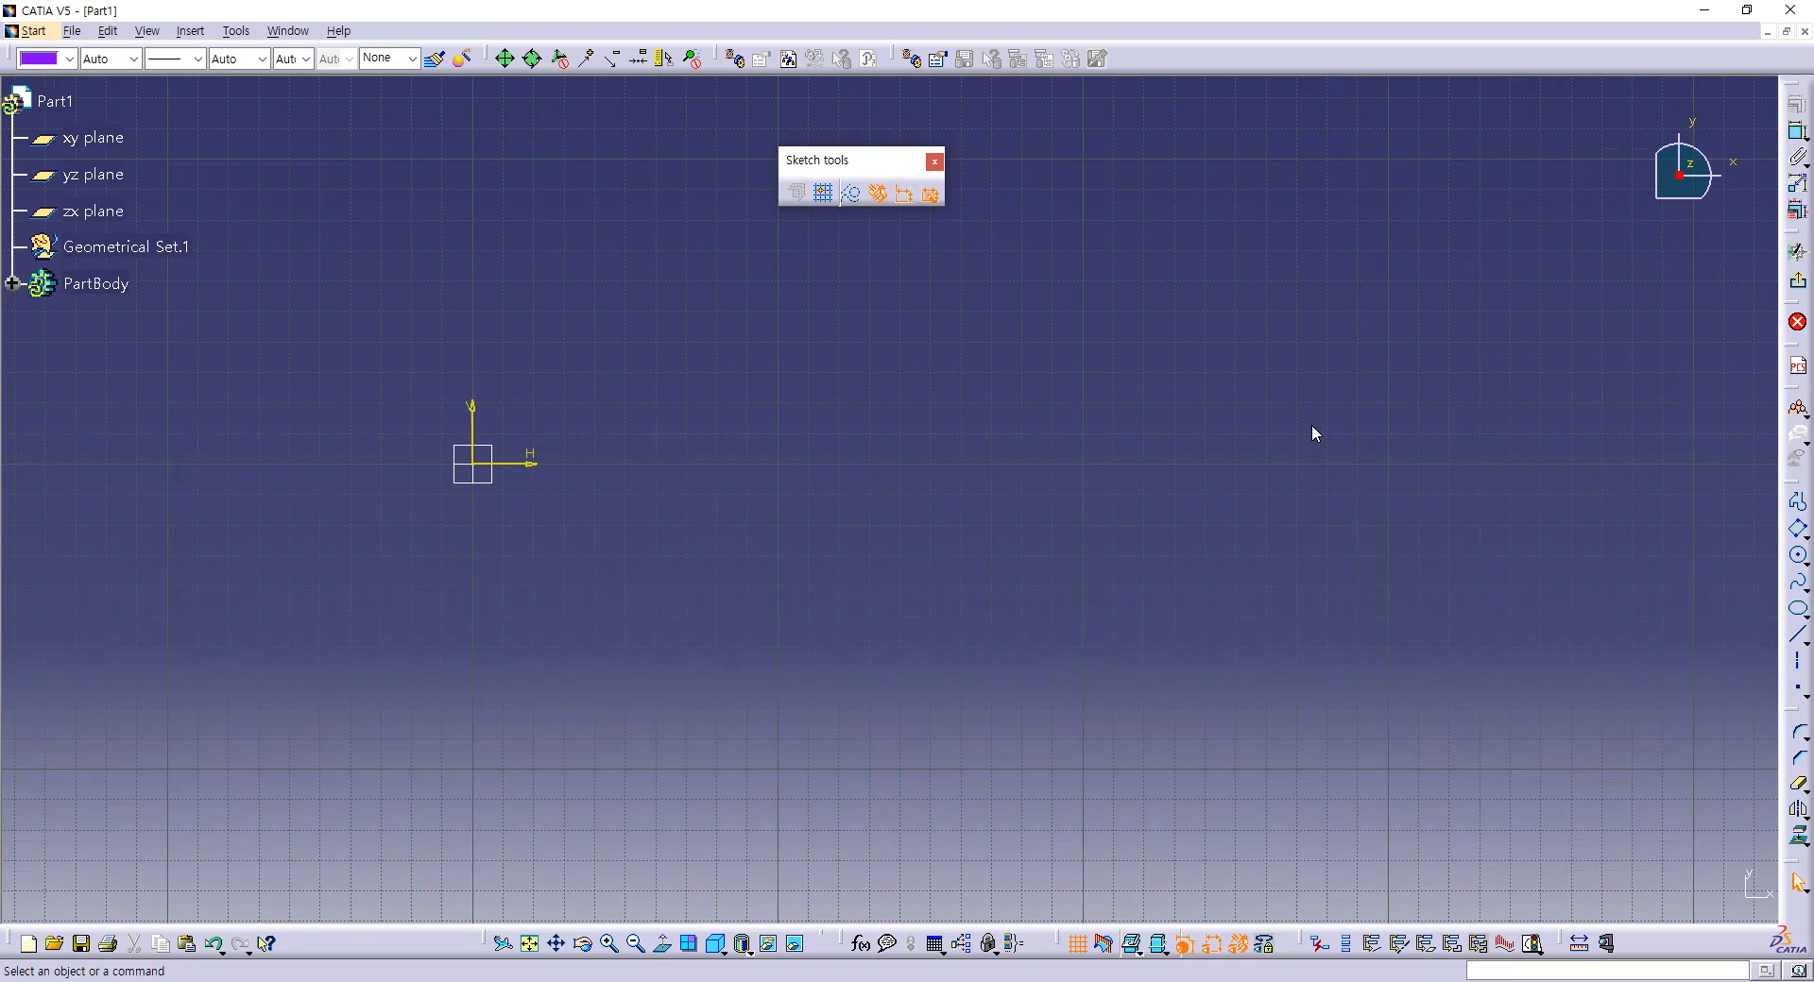
click(1792, 504)
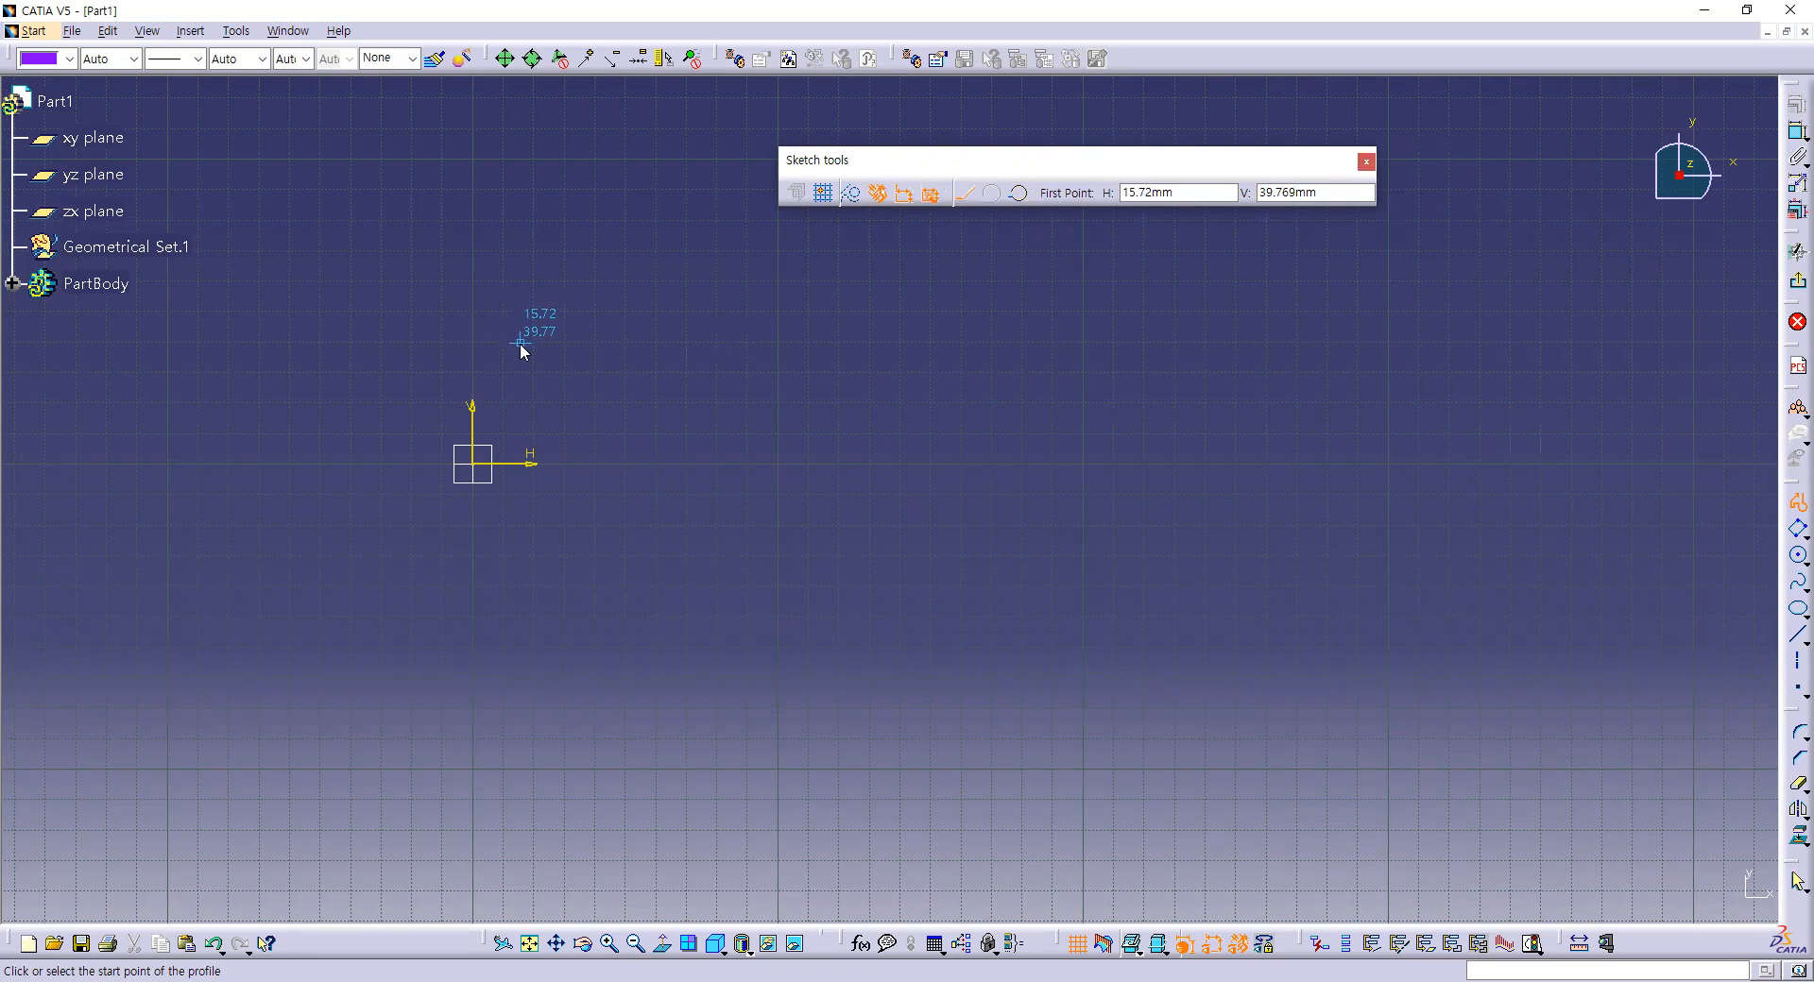
click(559, 373)
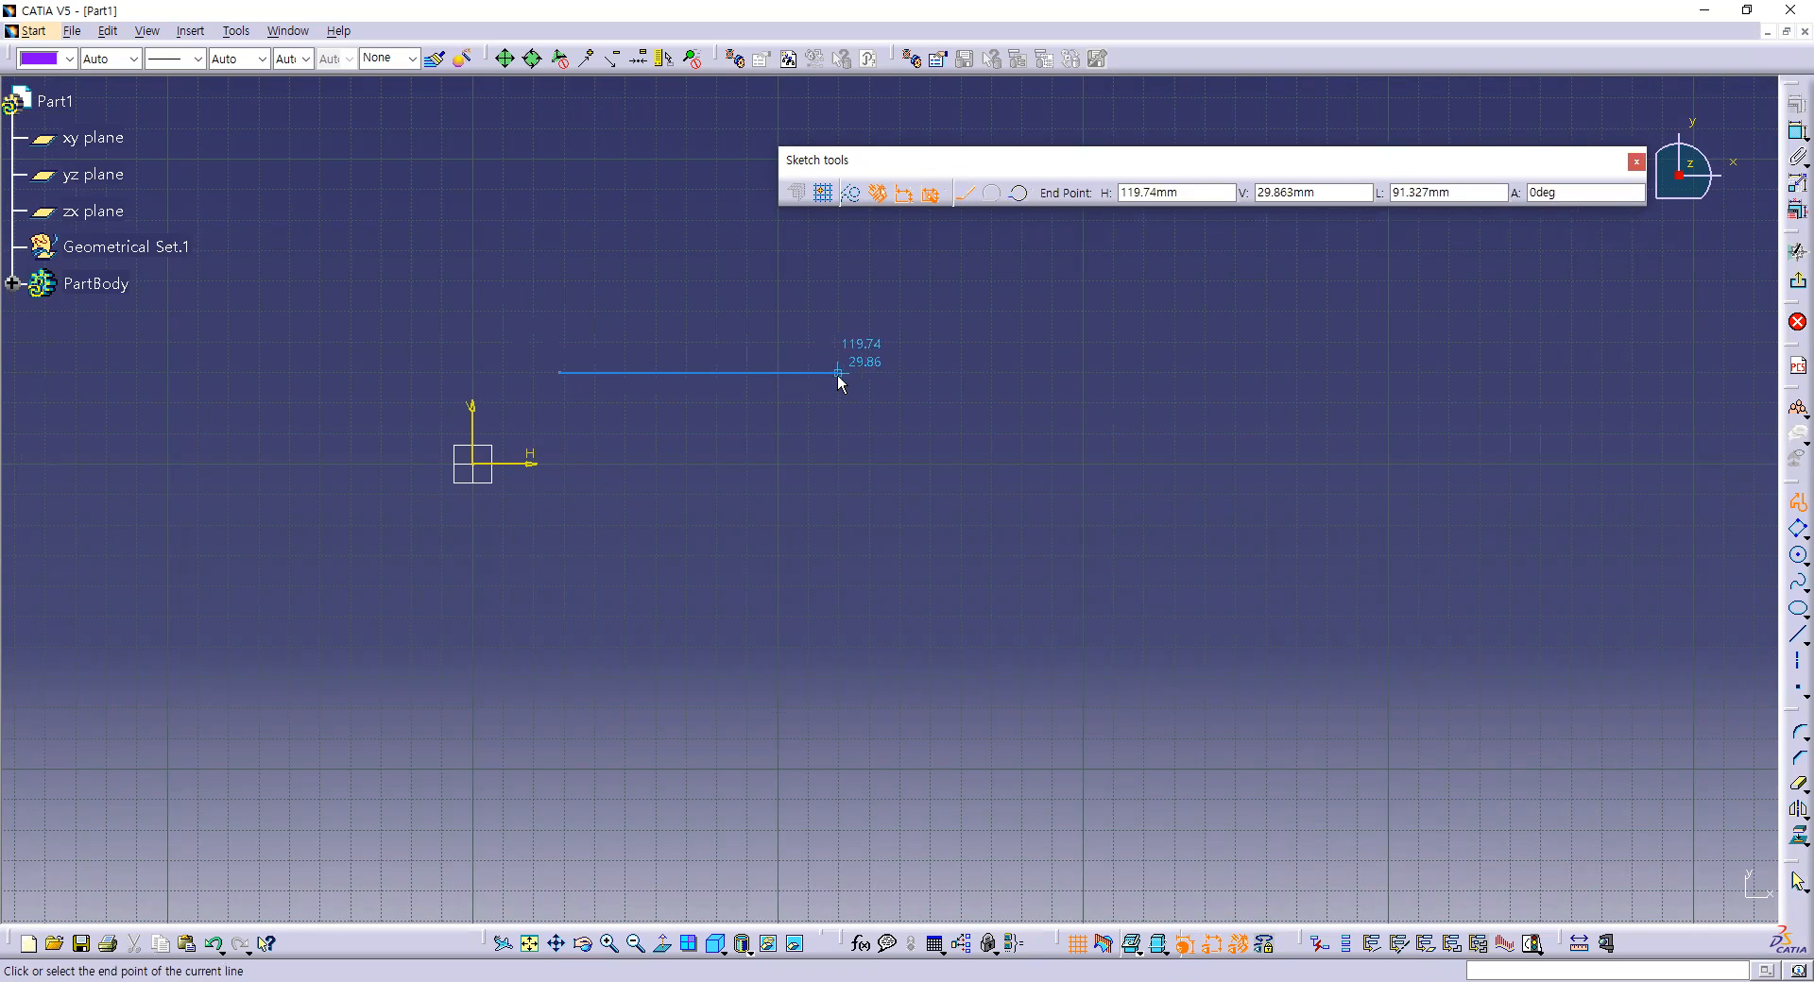
key(Escape)
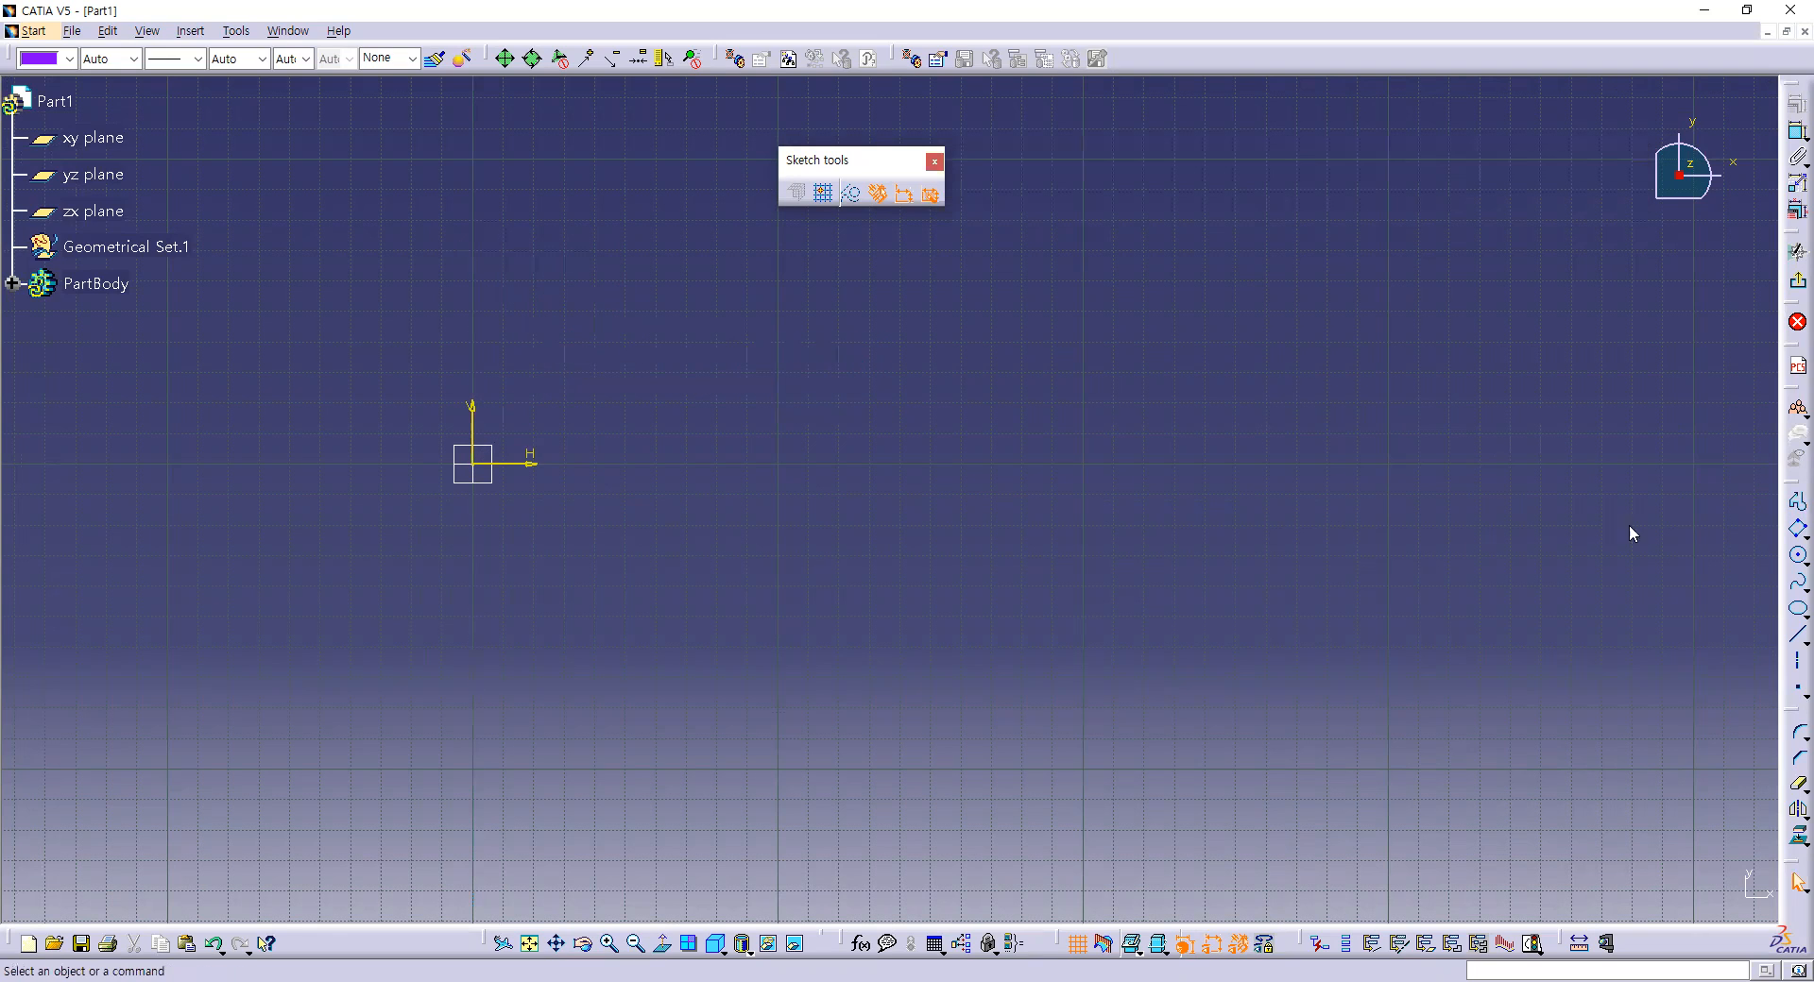
Try to start a profile at the sketch origin by entering a first point of H 0 mm and V 0 mm.
click(1793, 505)
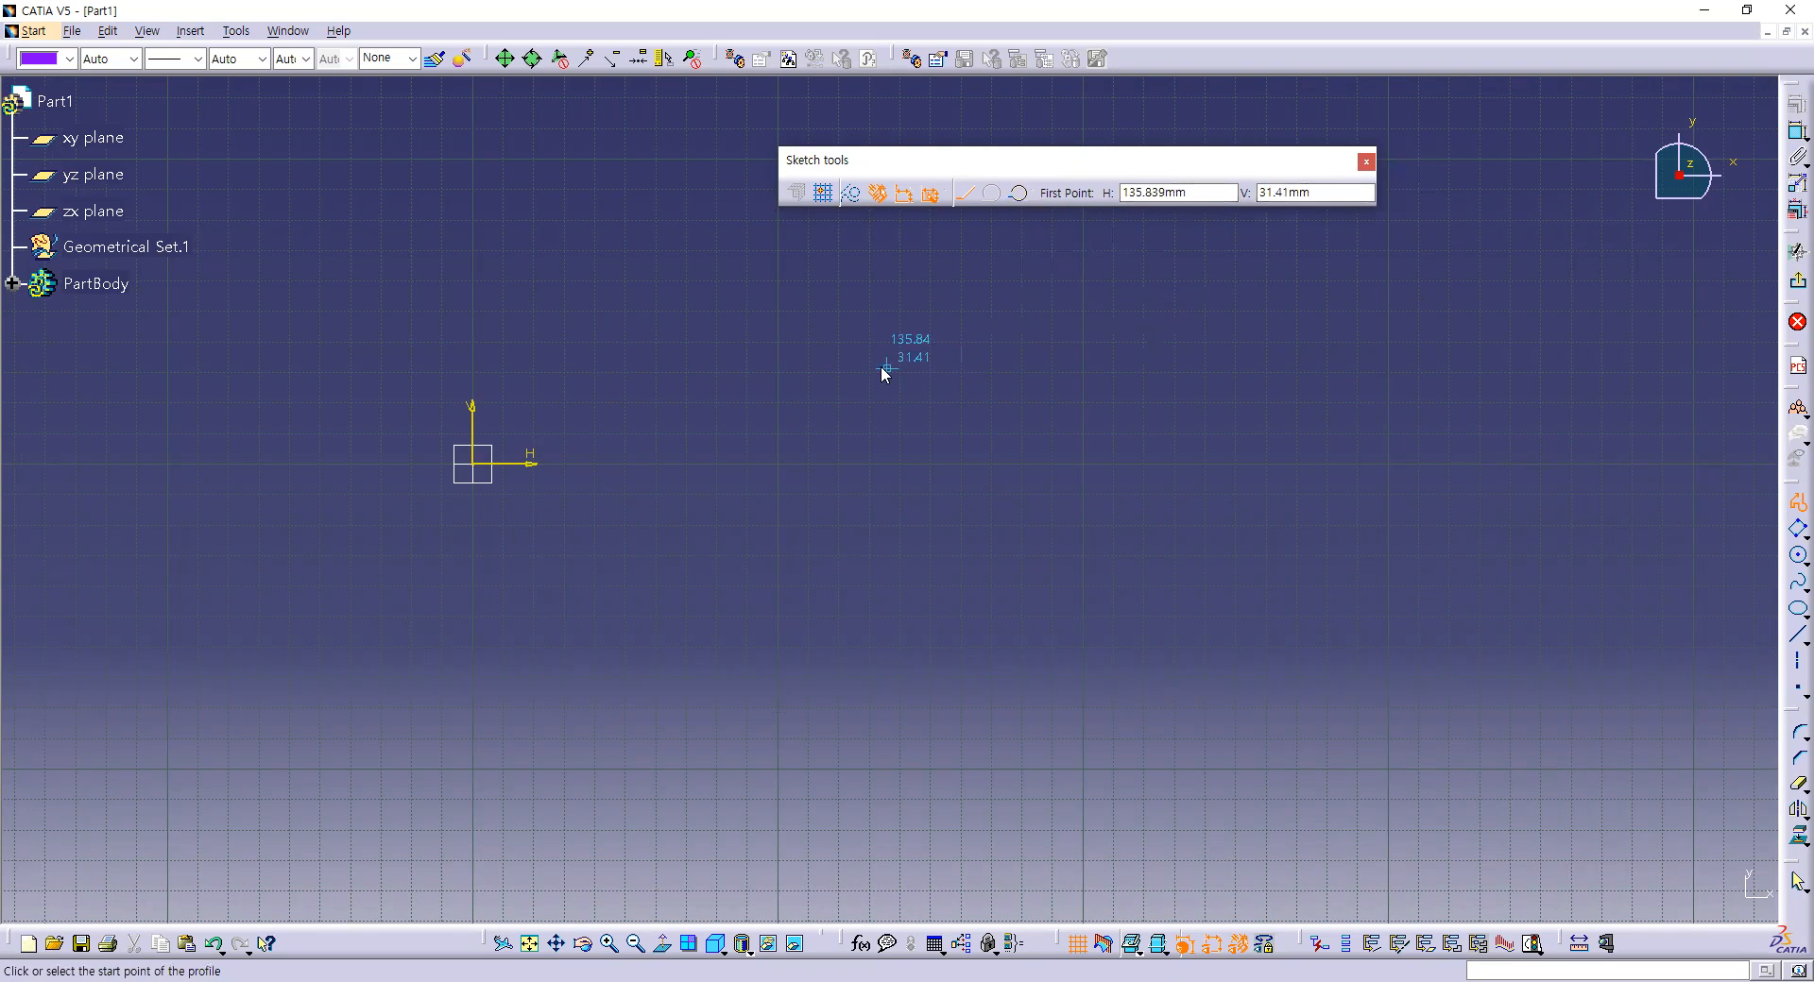
click(1207, 191)
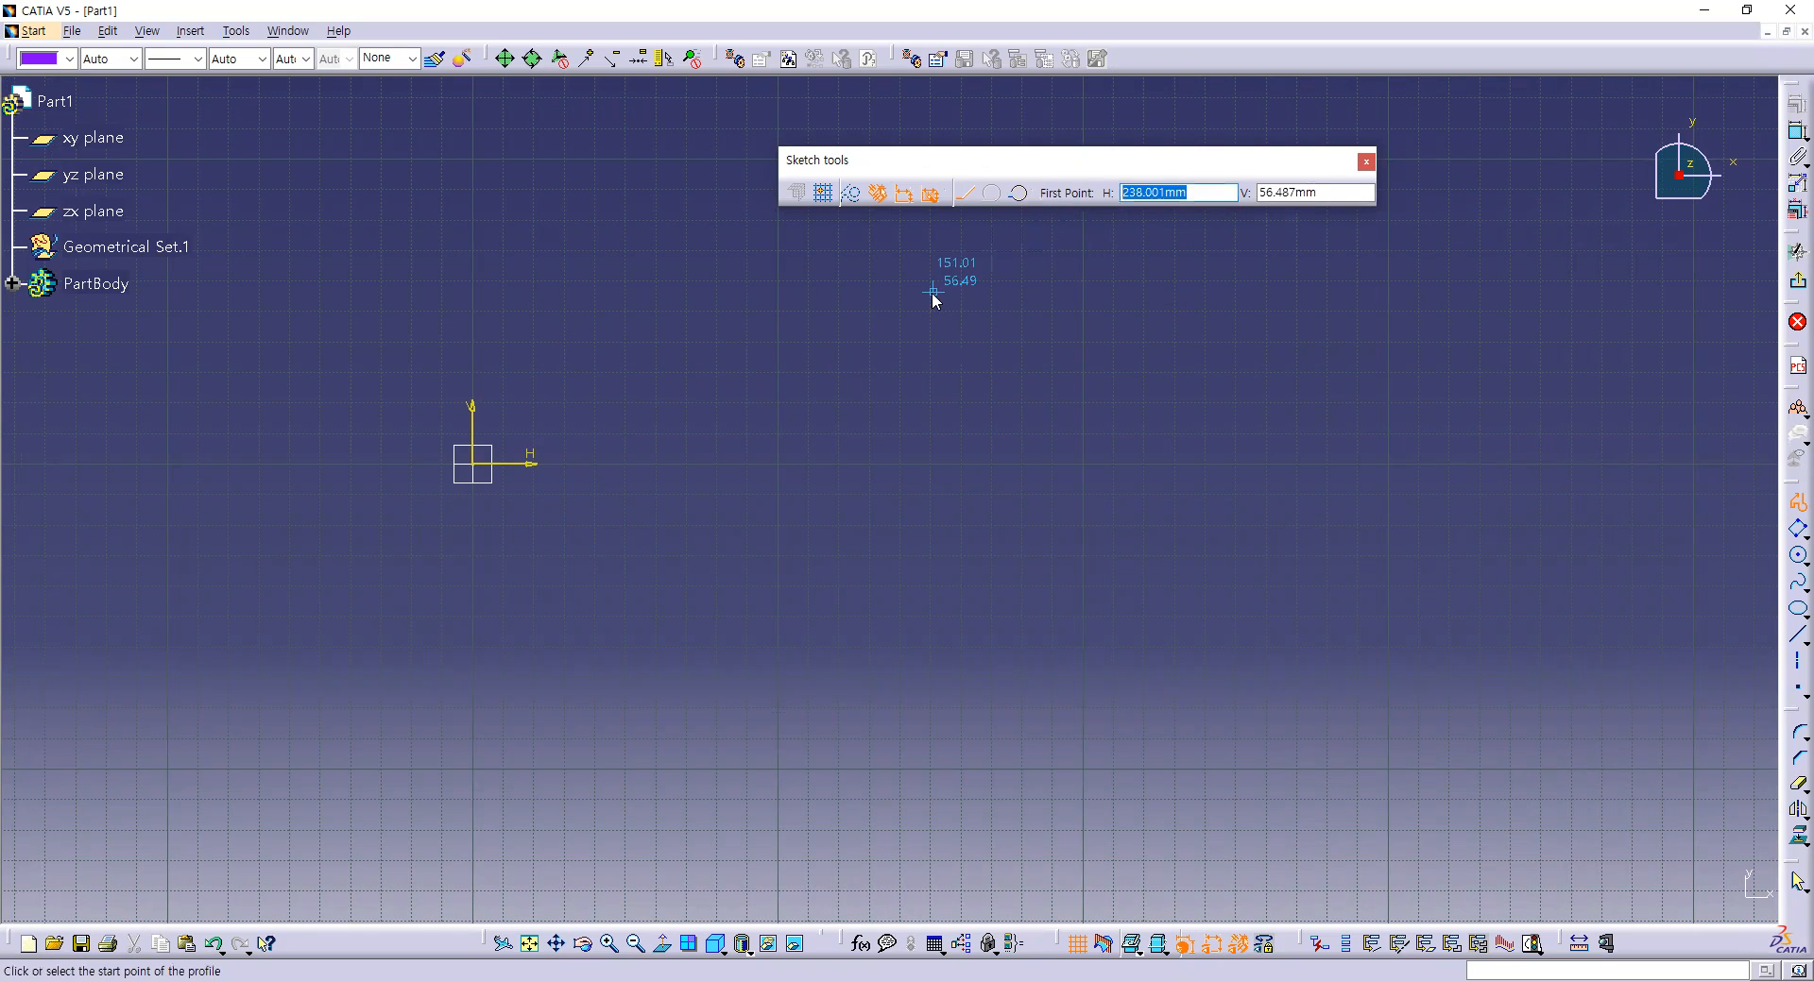
text(0)
key(Tab)
text(0)
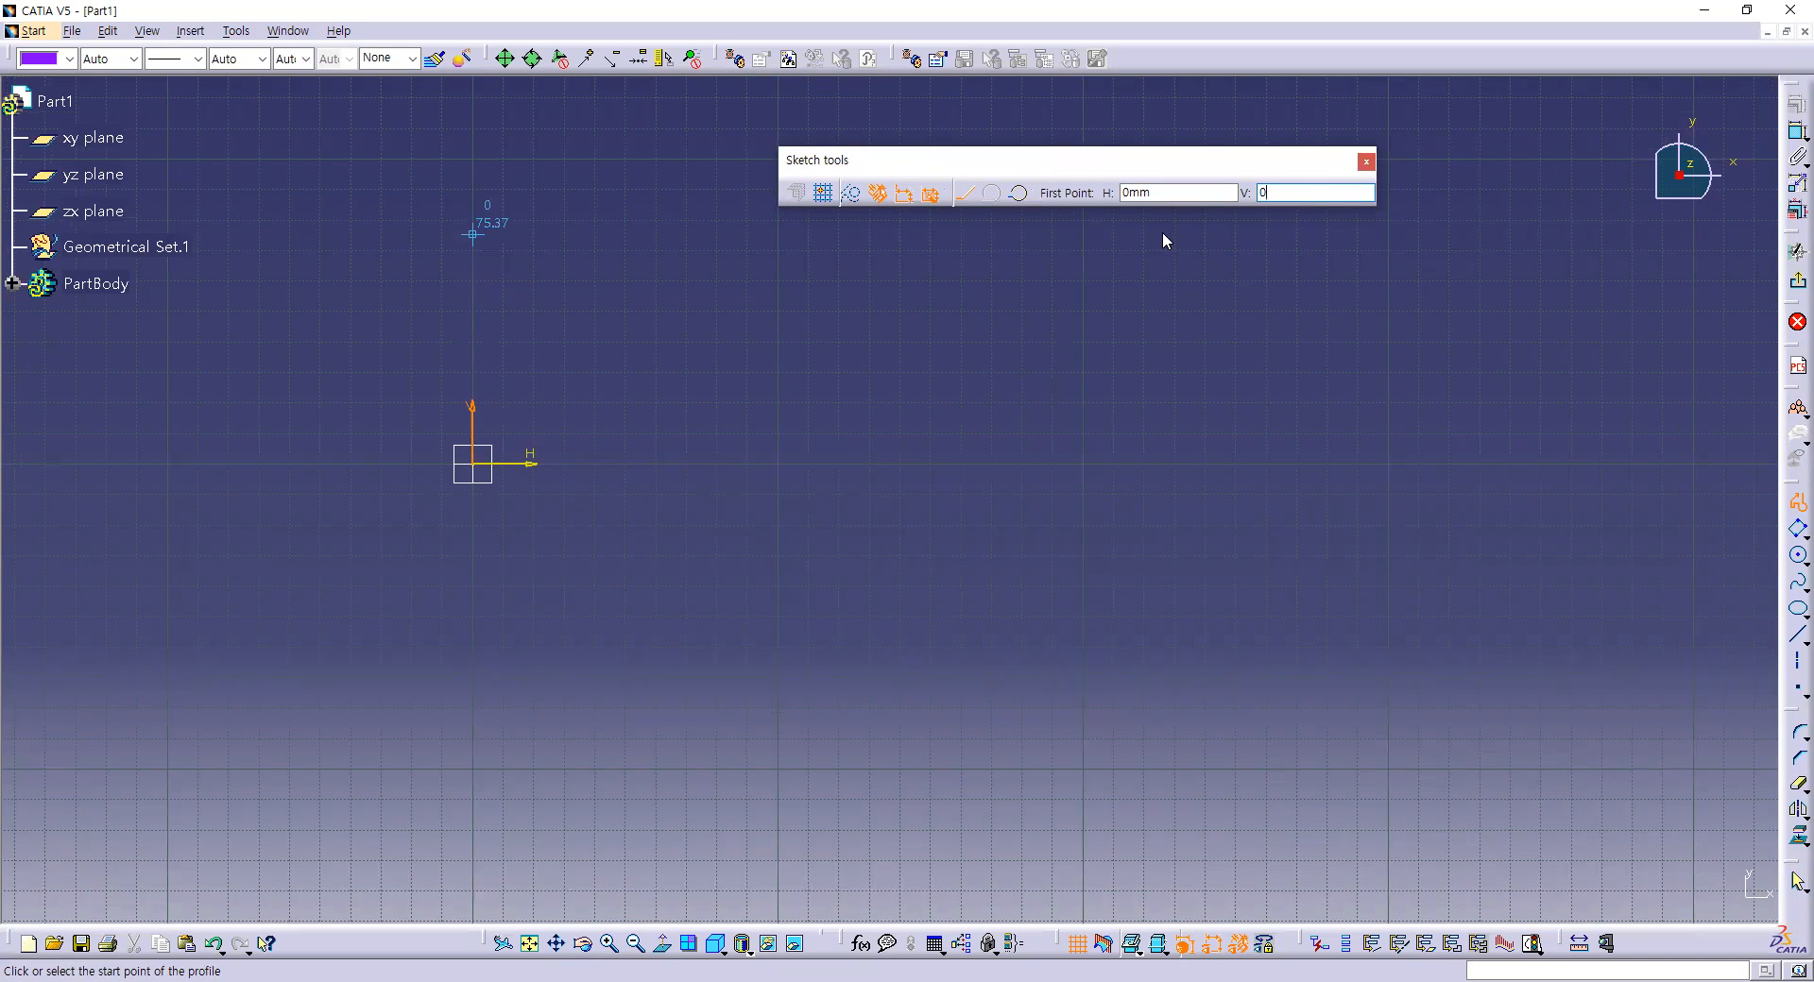
key(Return)
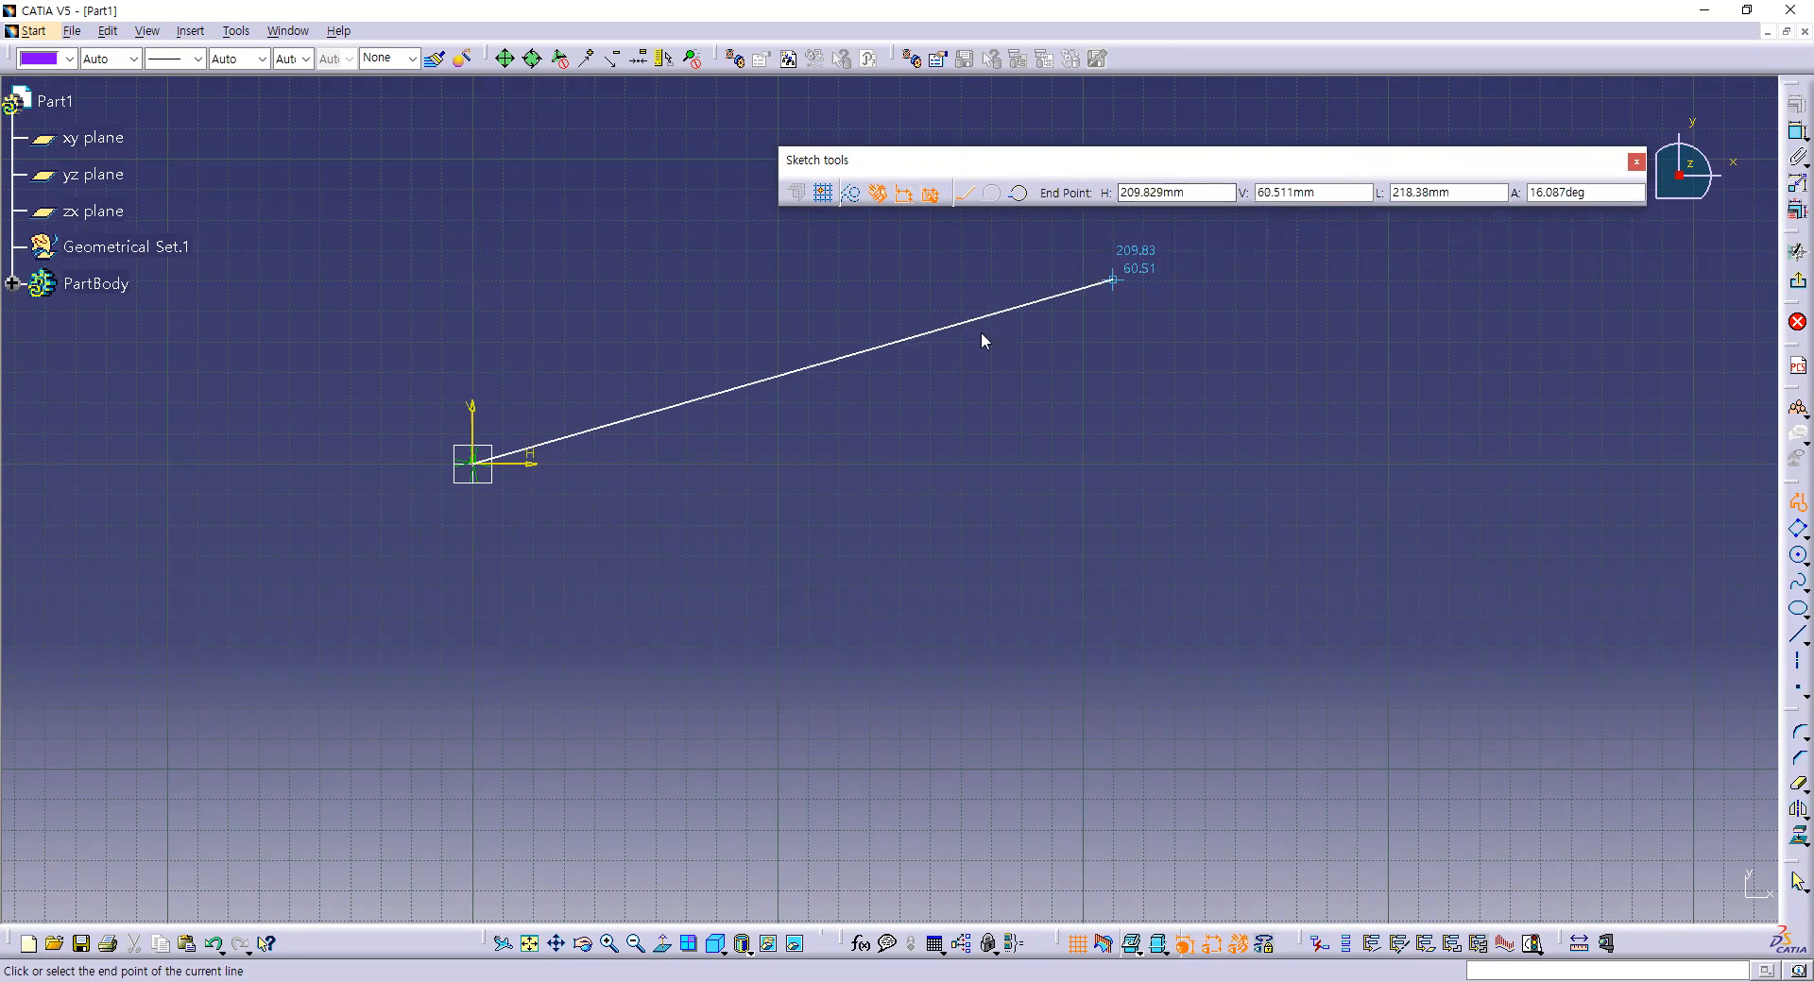
key(Escape)
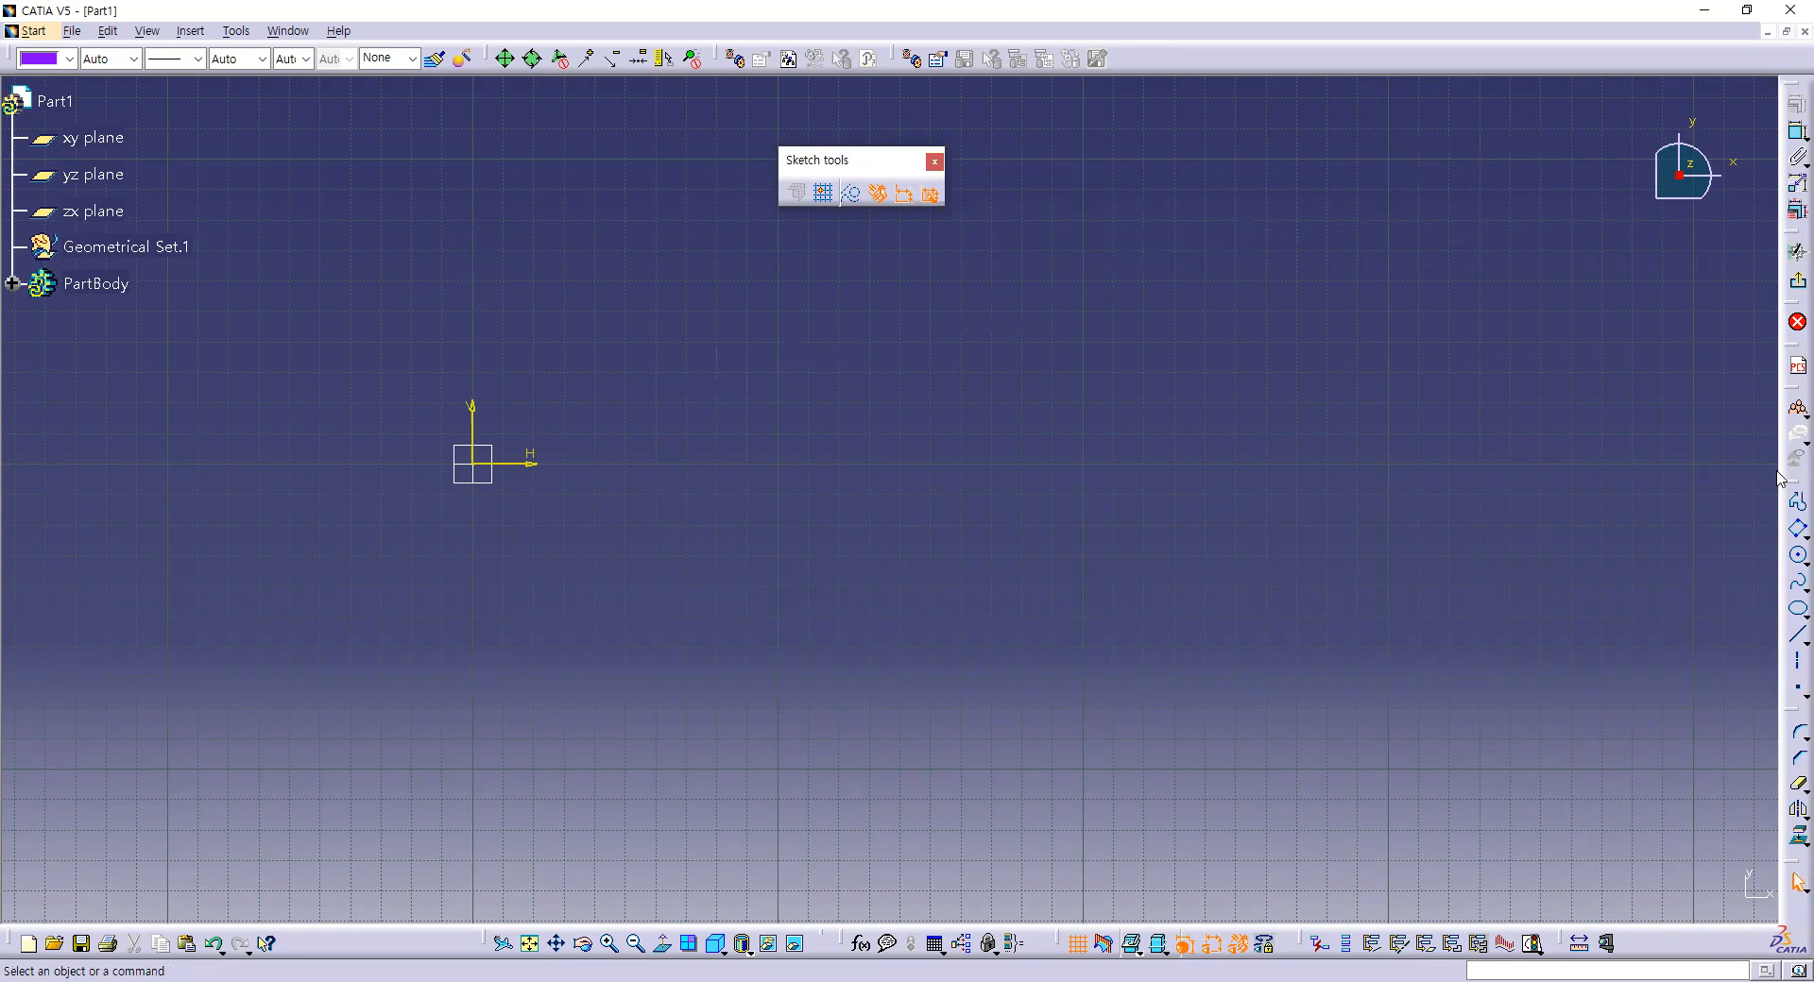
Start a profile with its first point at H 10 mm and V 10 mm.
click(1797, 501)
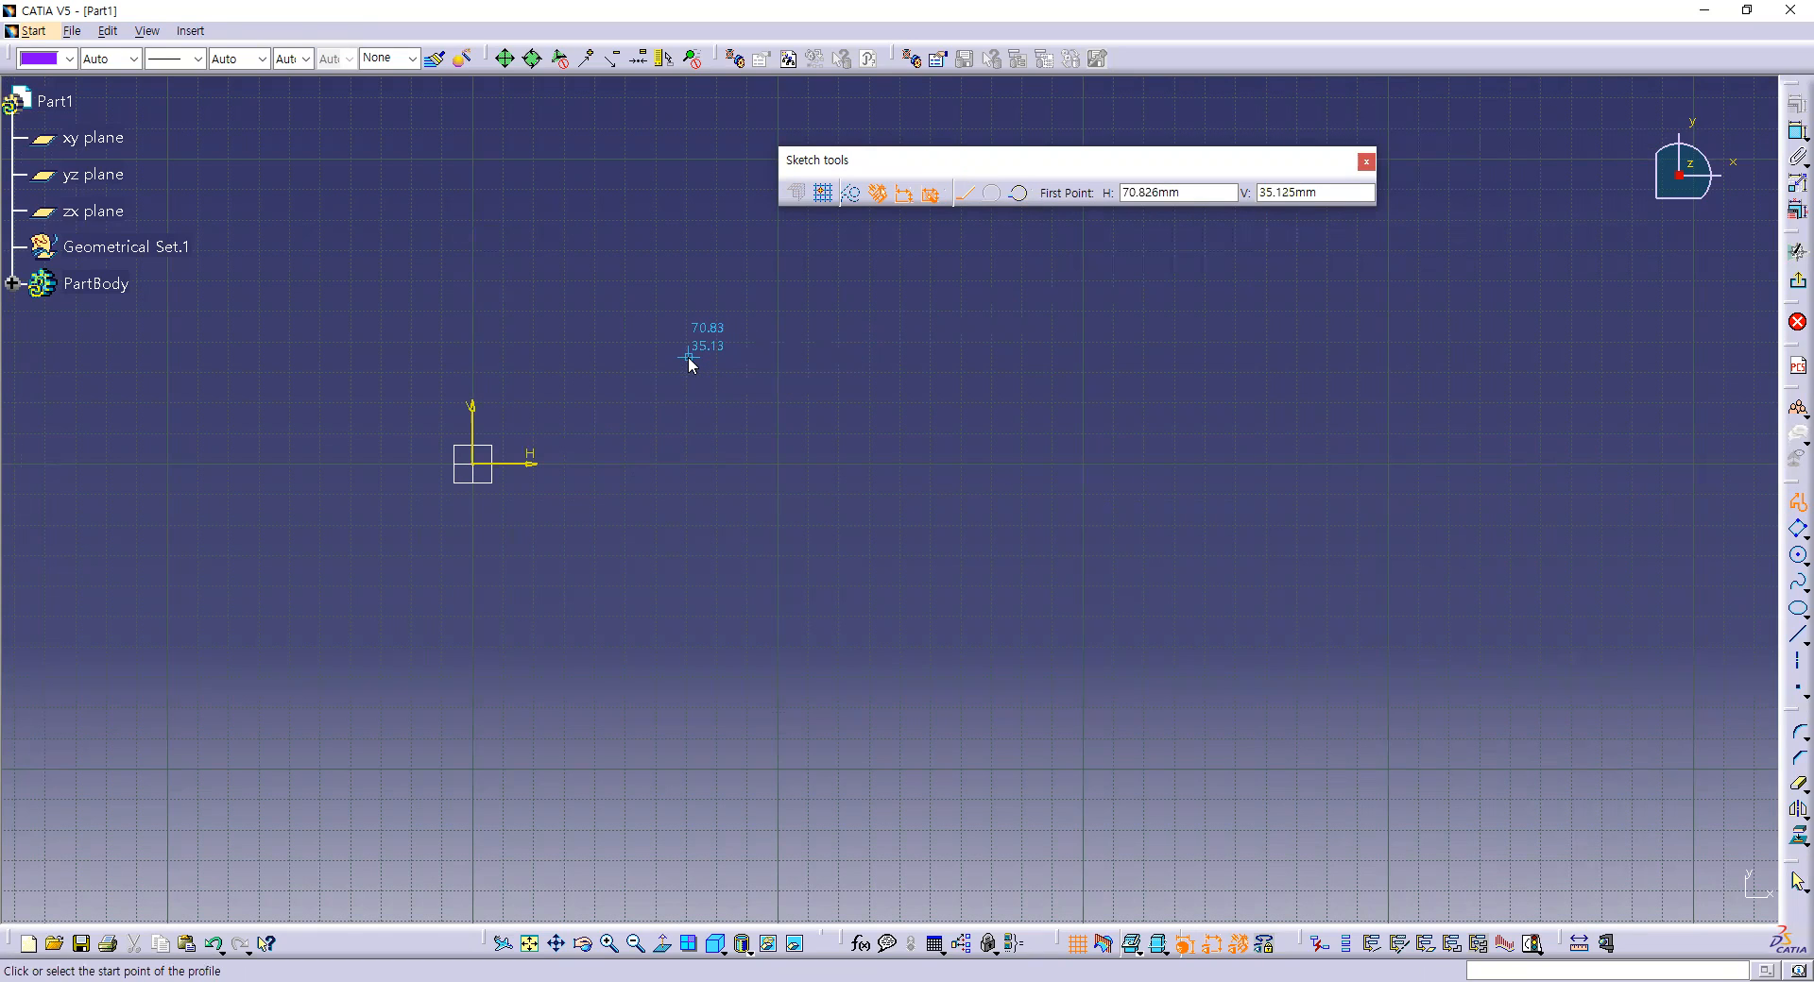
key(Tab)
key(Tab)
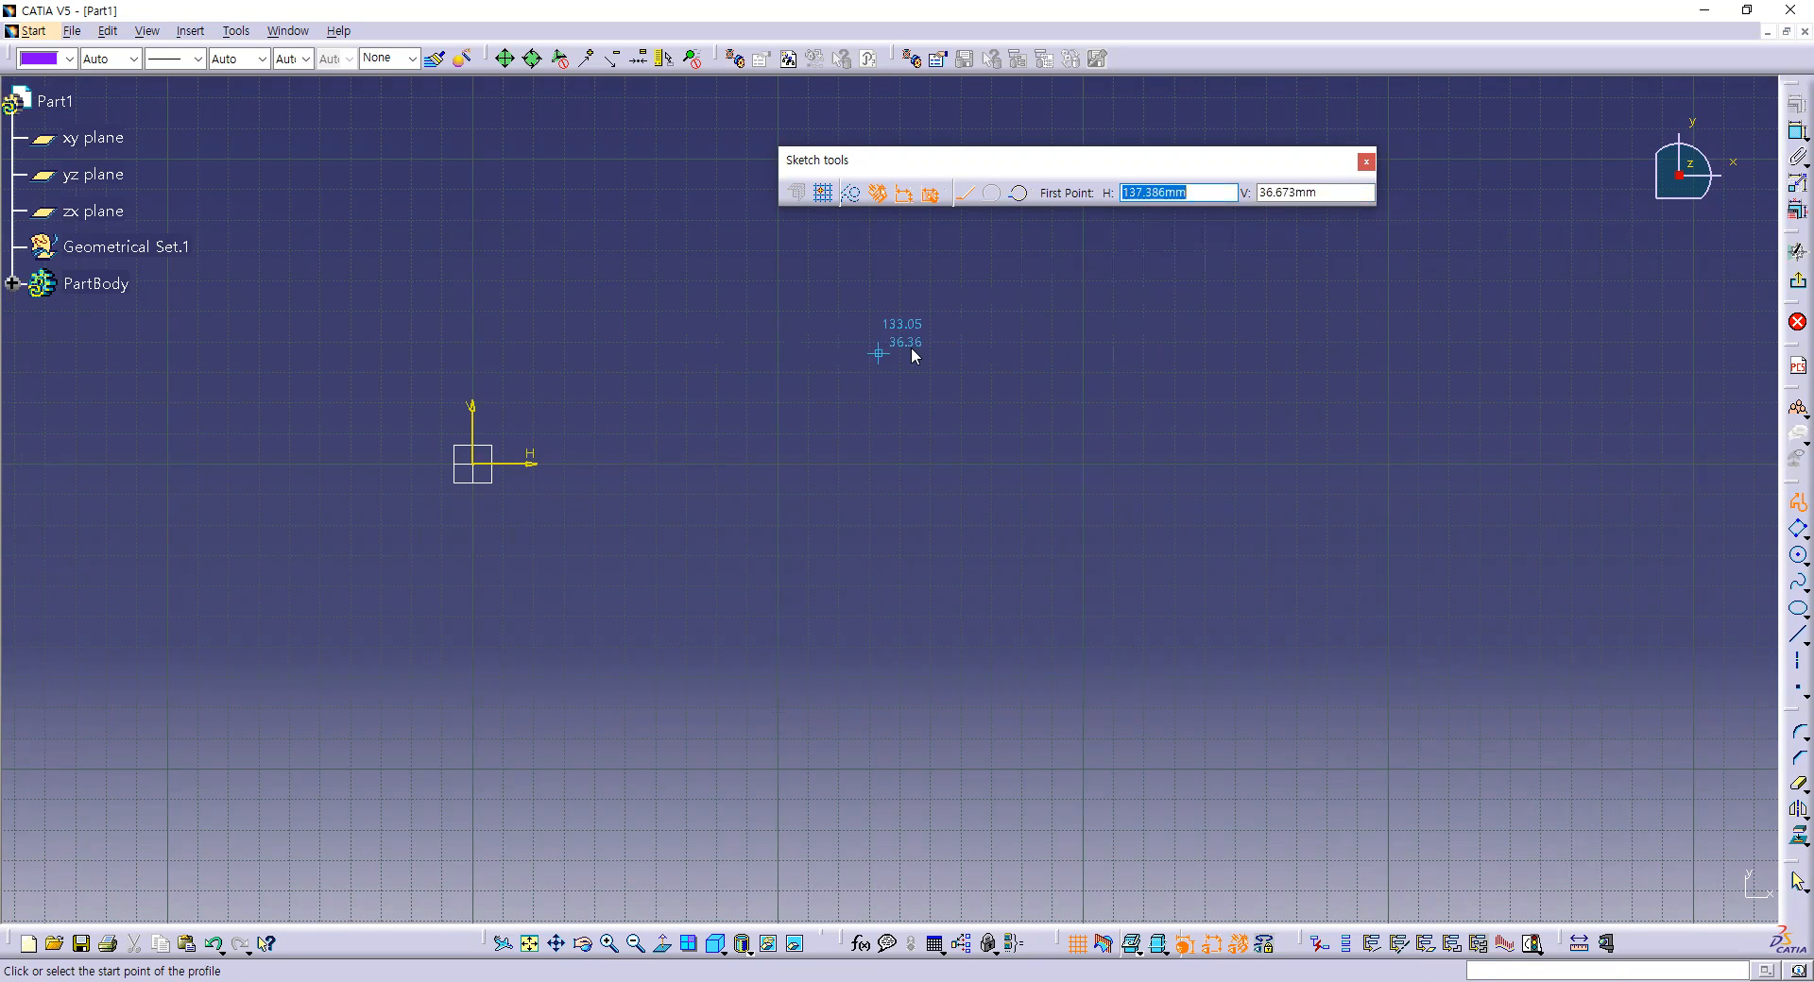
text(10)
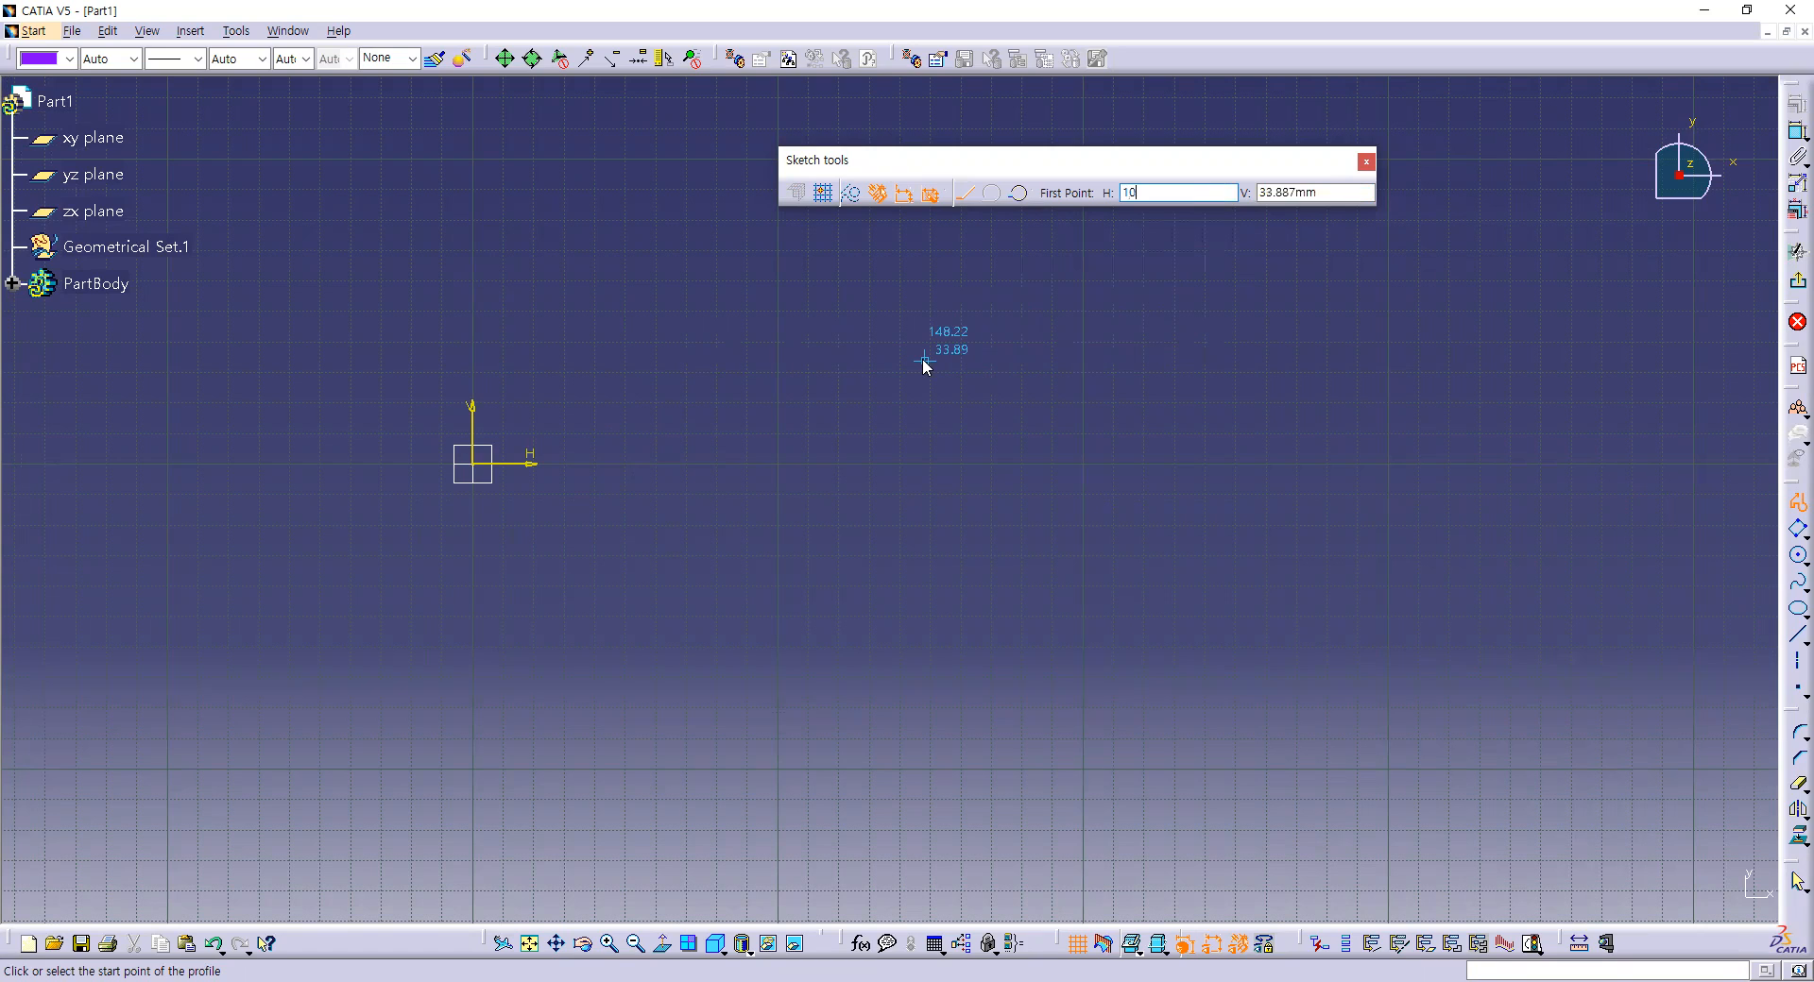
key(Tab)
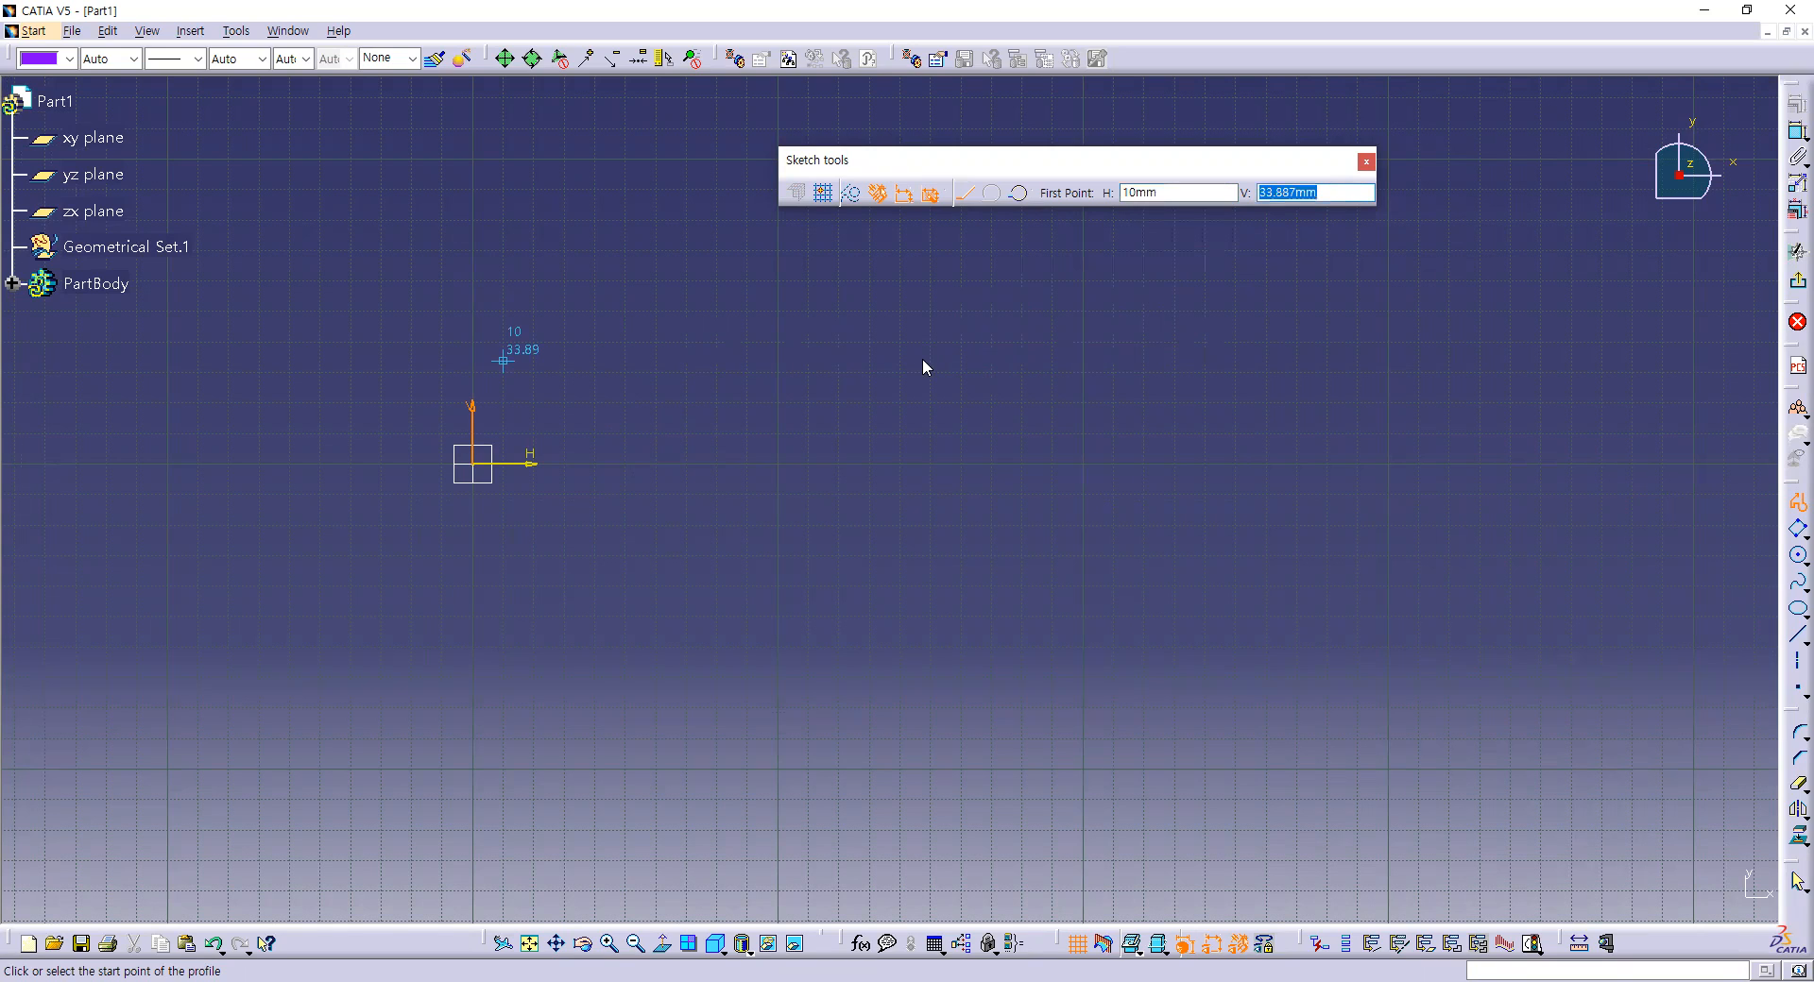
text(10)
key(Return)
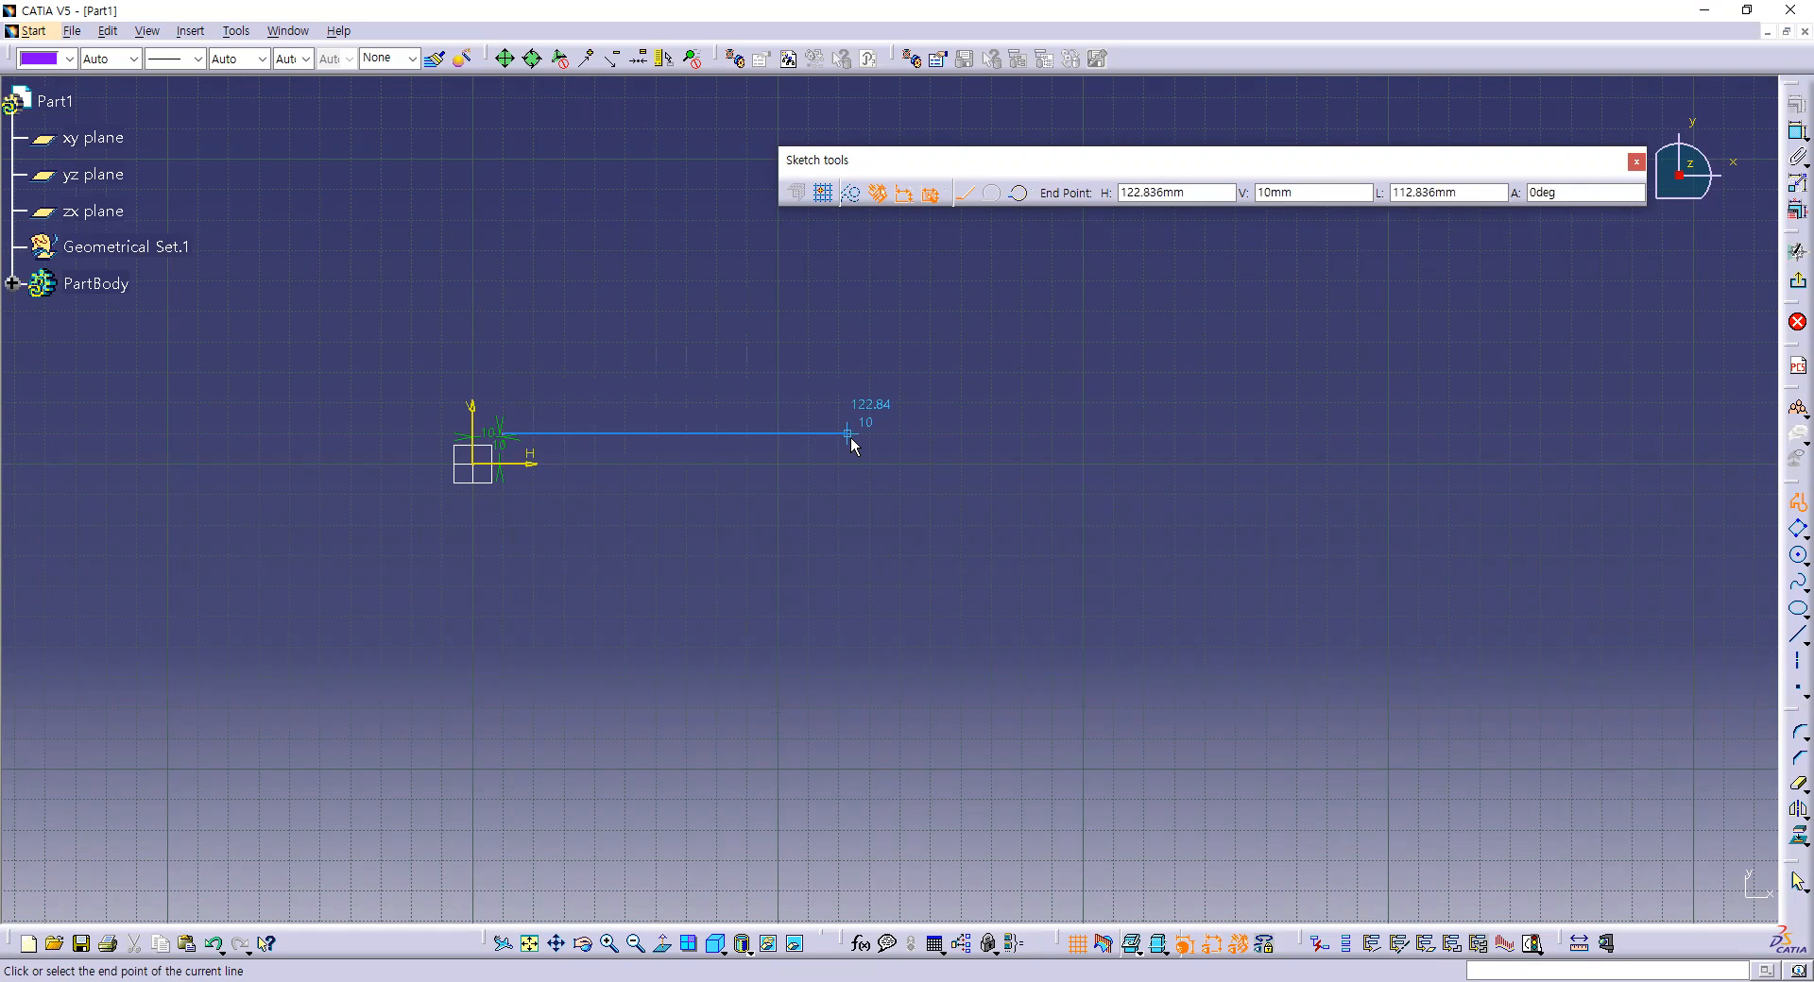
Set the profile line's end point to H 100 mm and V 10 mm, and finish the profile after this line.
key(Tab)
key(Tab)
key(Tab)
key(Tab)
text(100)
key(Tab)
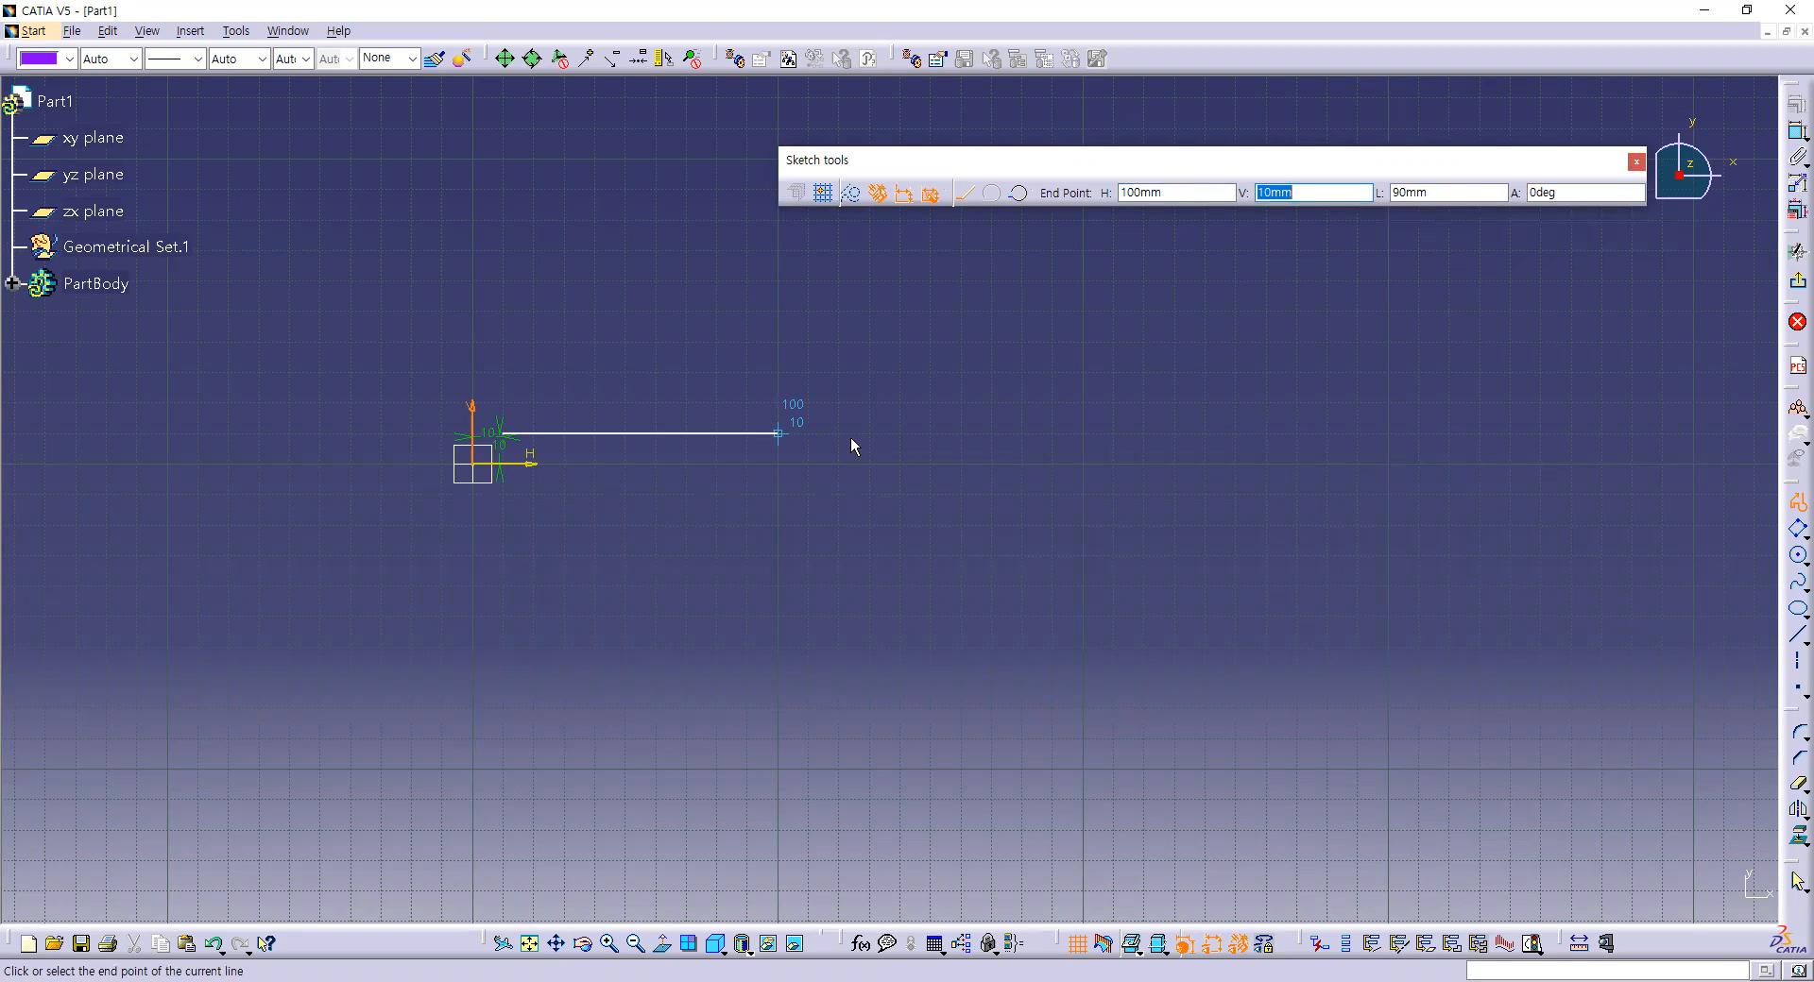
key(Tab)
key(Tab)
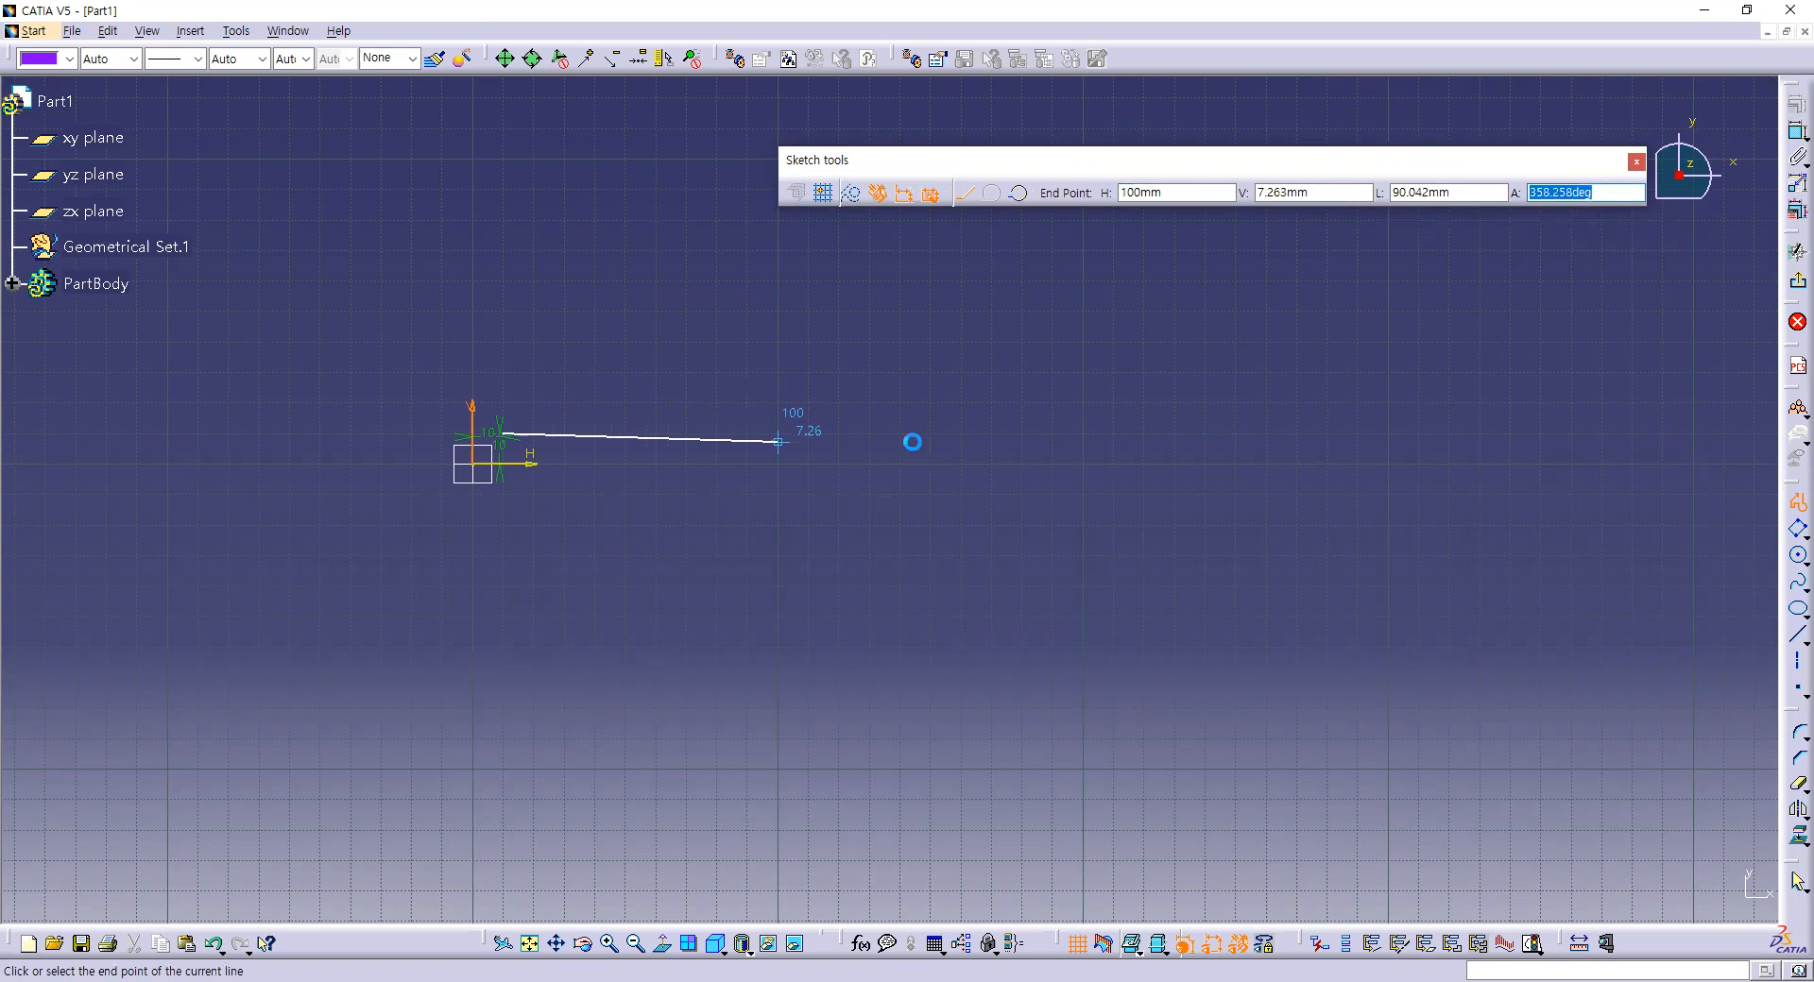
key(Tab)
key(Tab)
text(10)
key(Return)
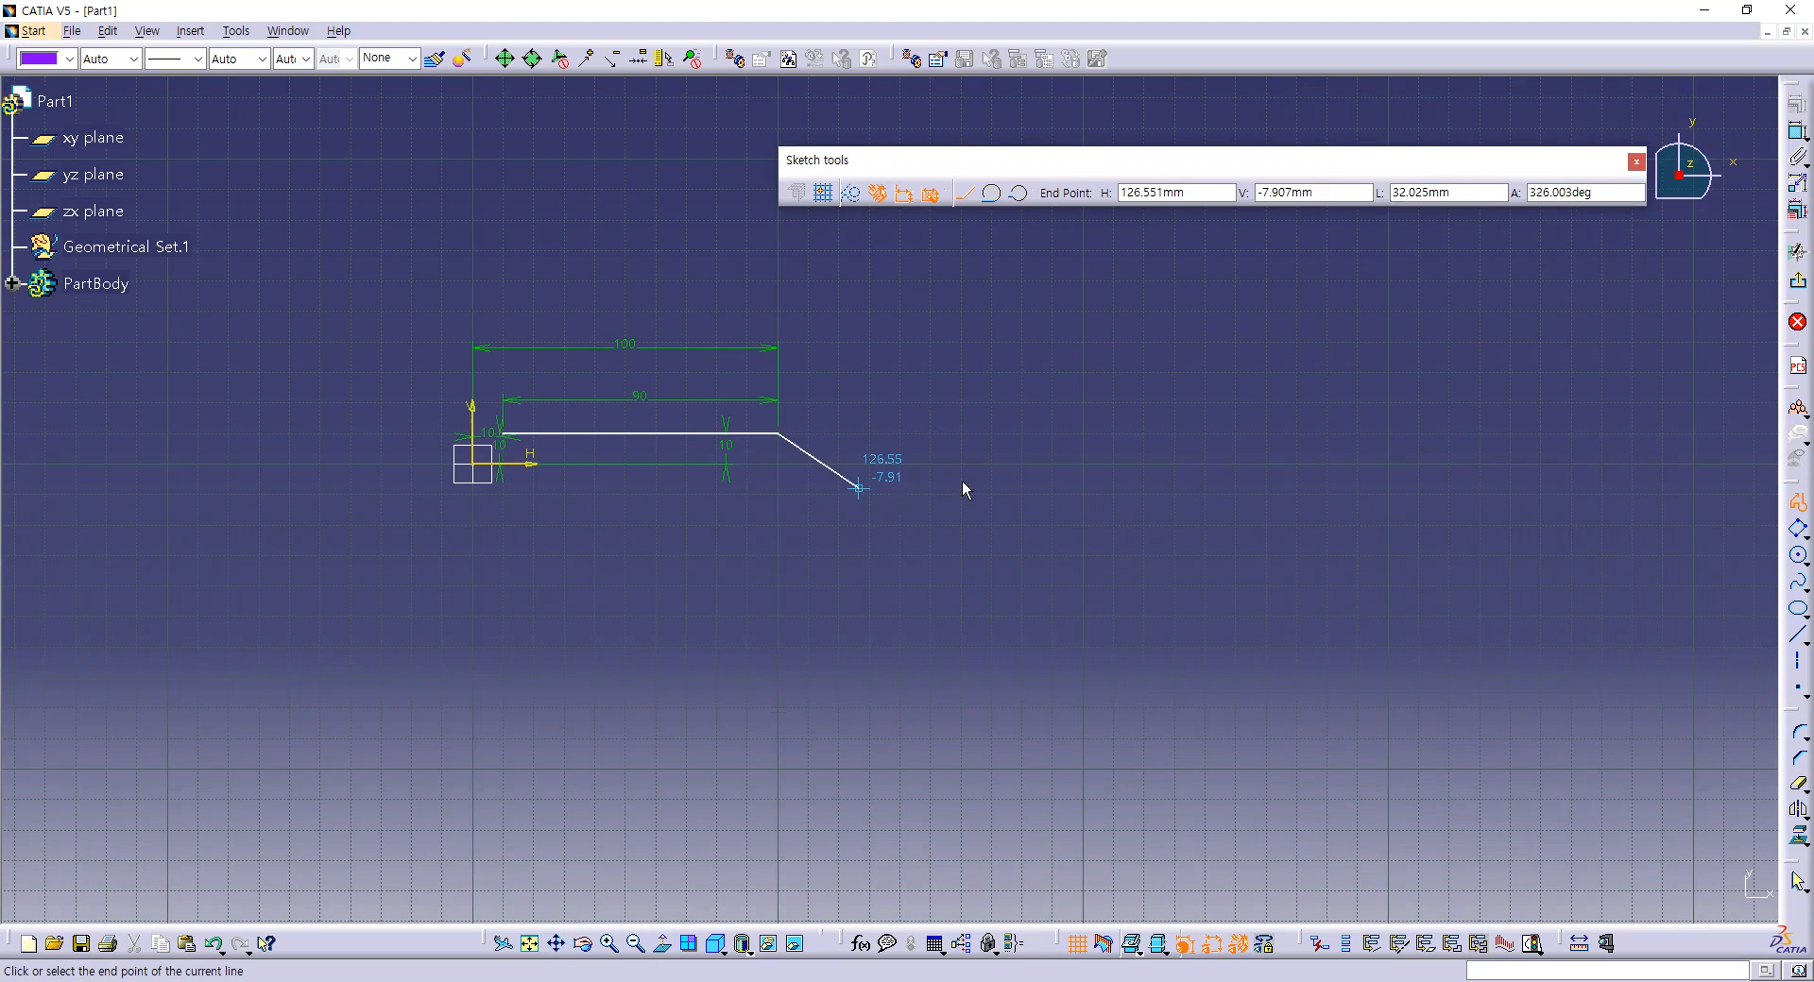
key(Escape)
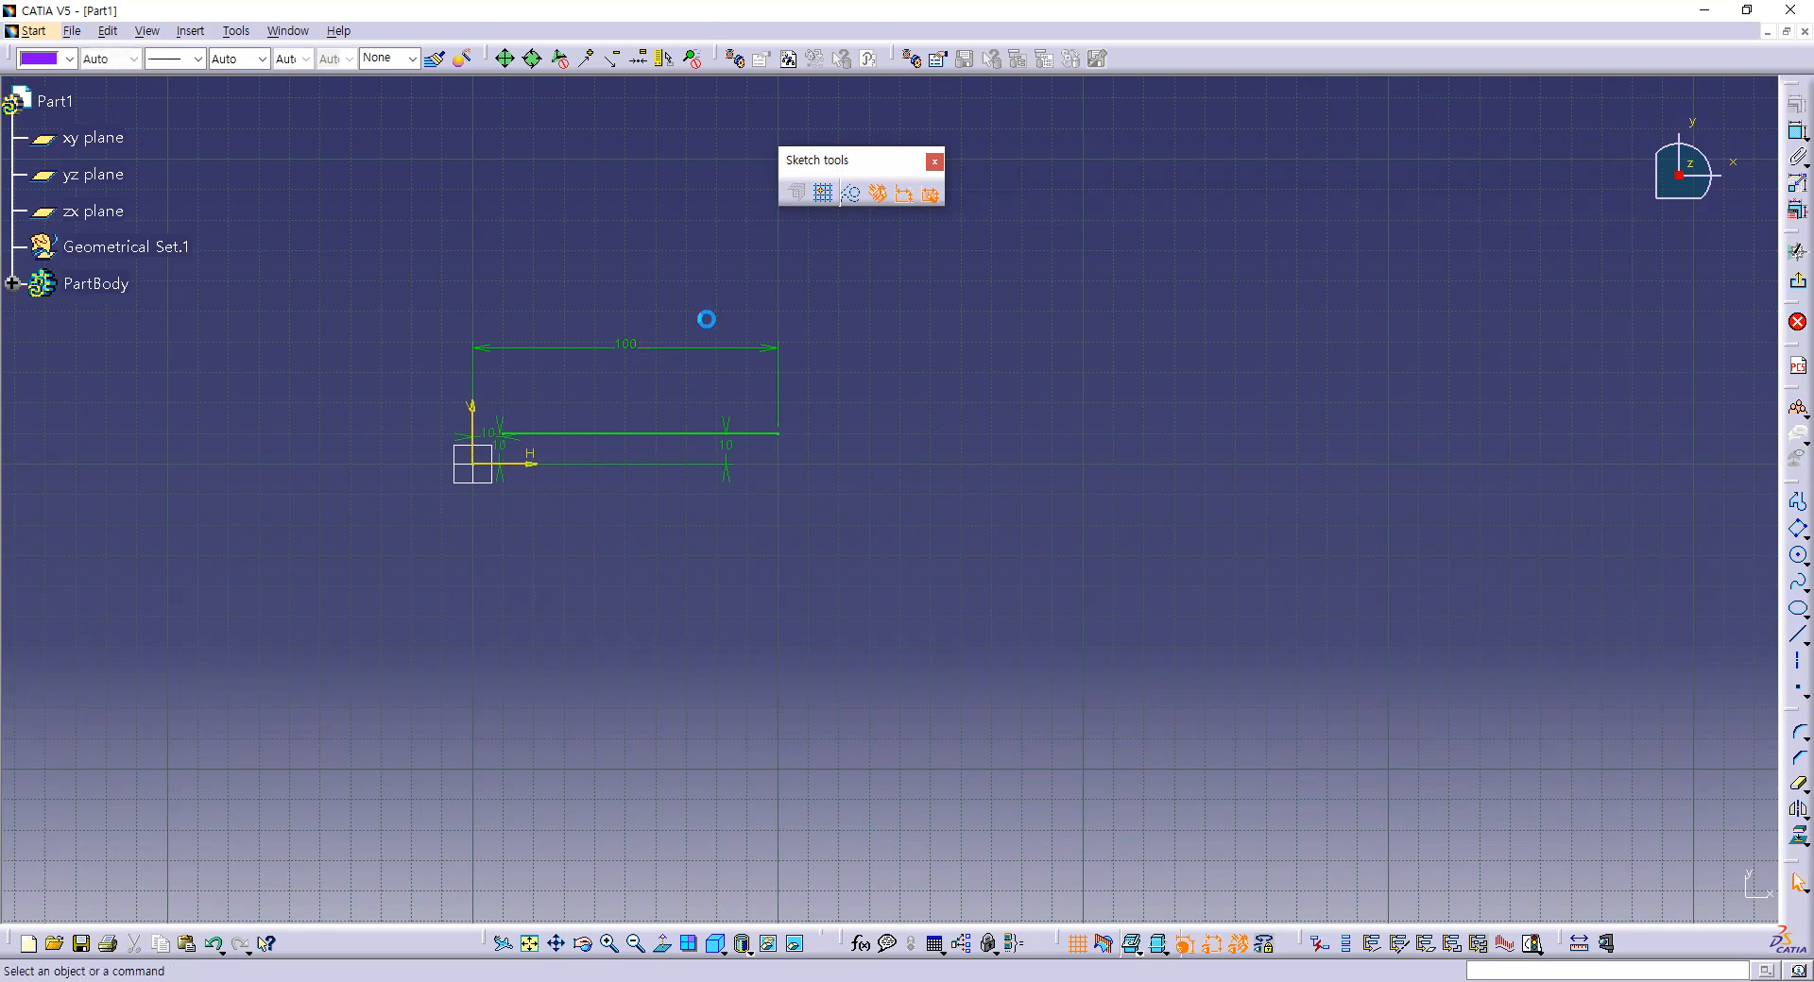
Start a line in the sketch with its start point at H 10 mm and V -10 mm.
click(625, 349)
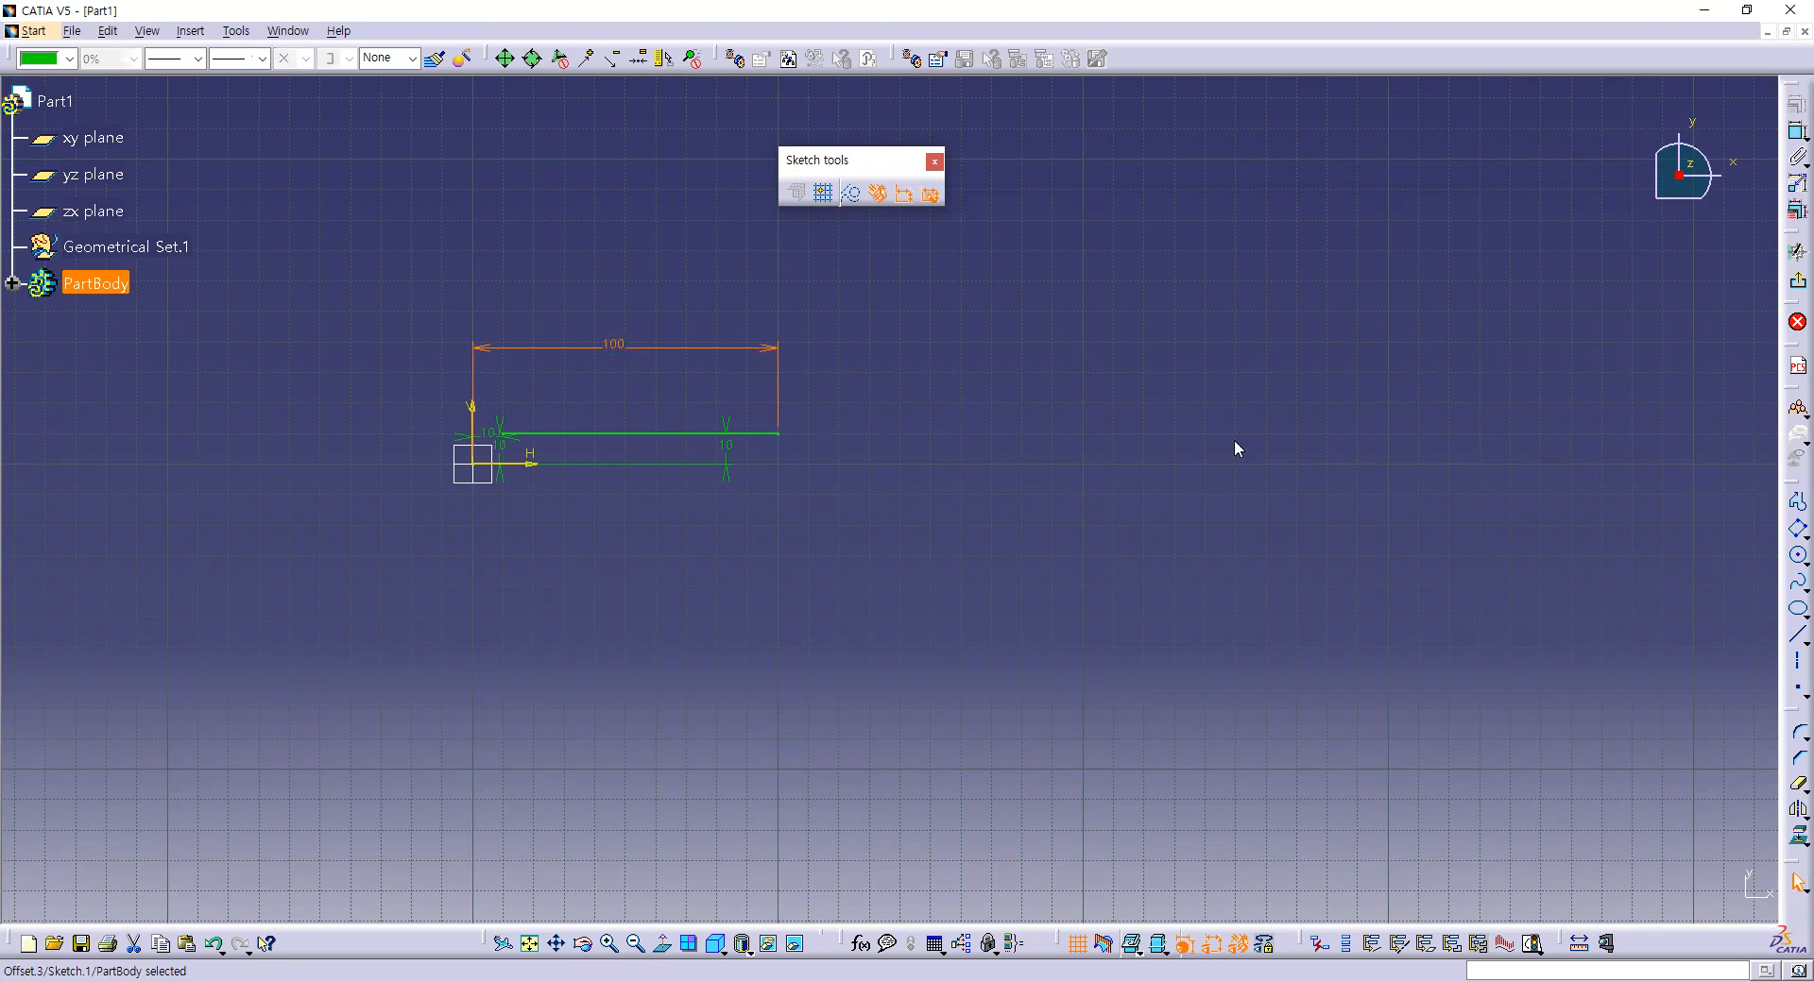
click(1635, 515)
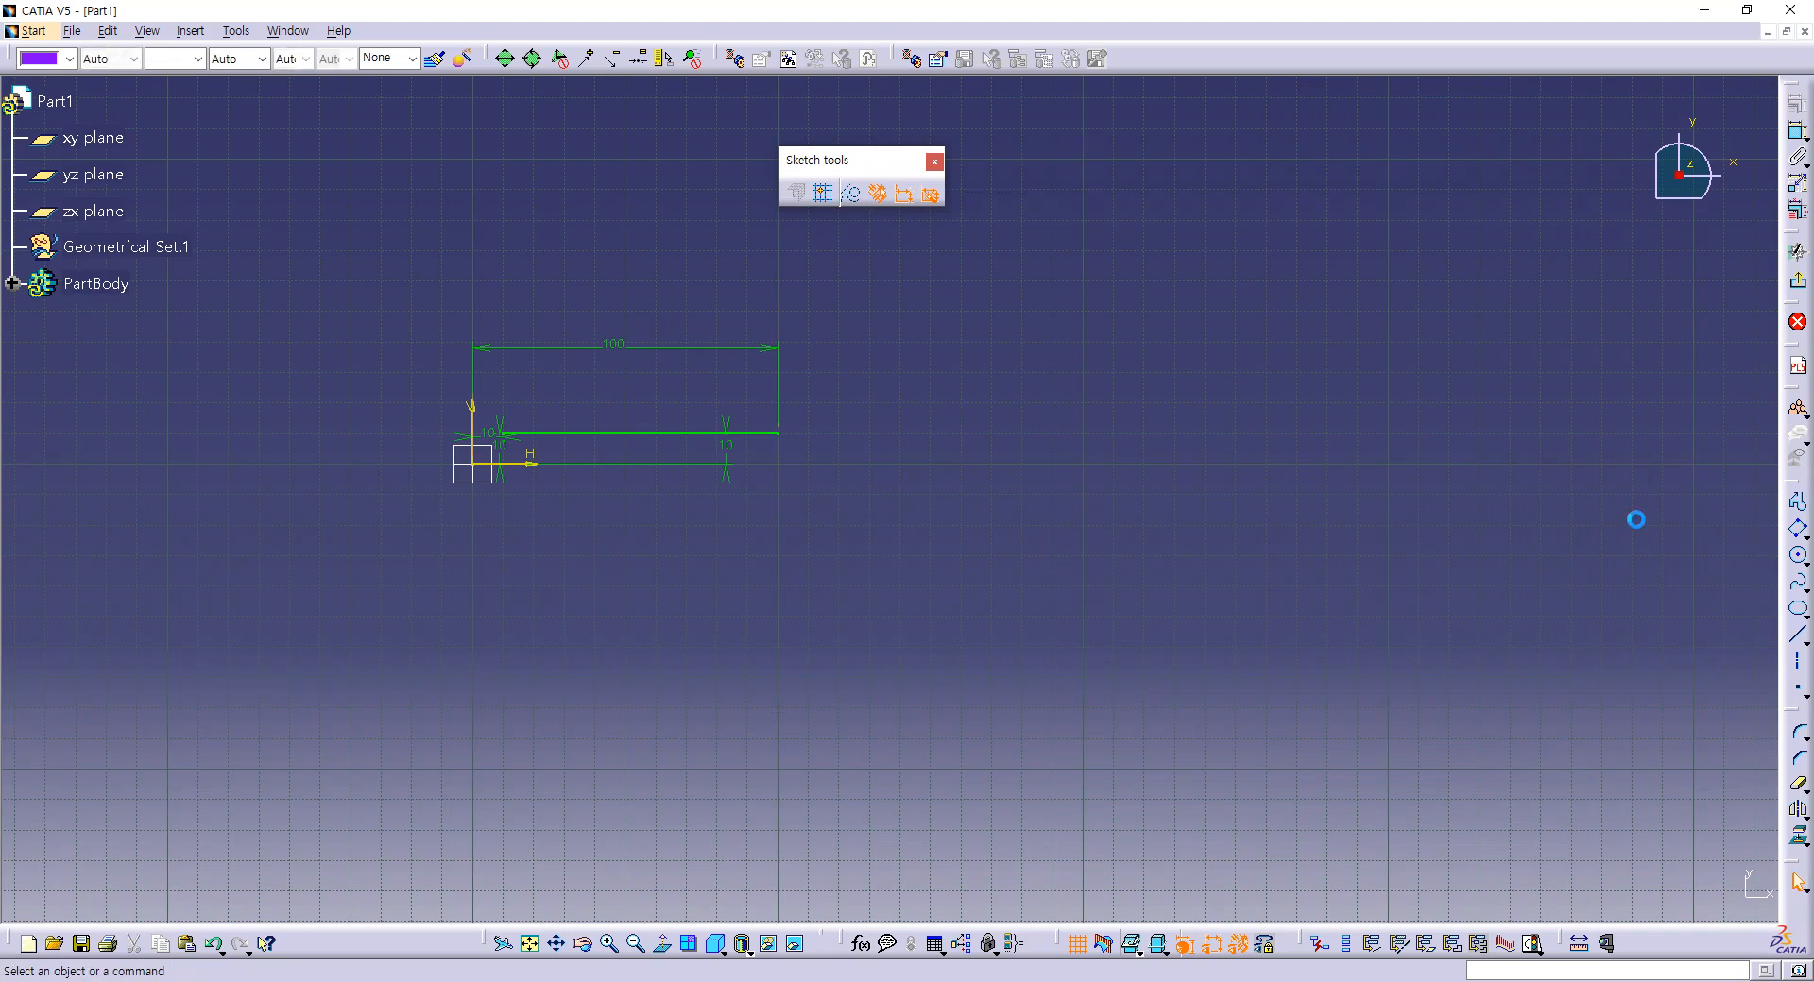
click(1786, 643)
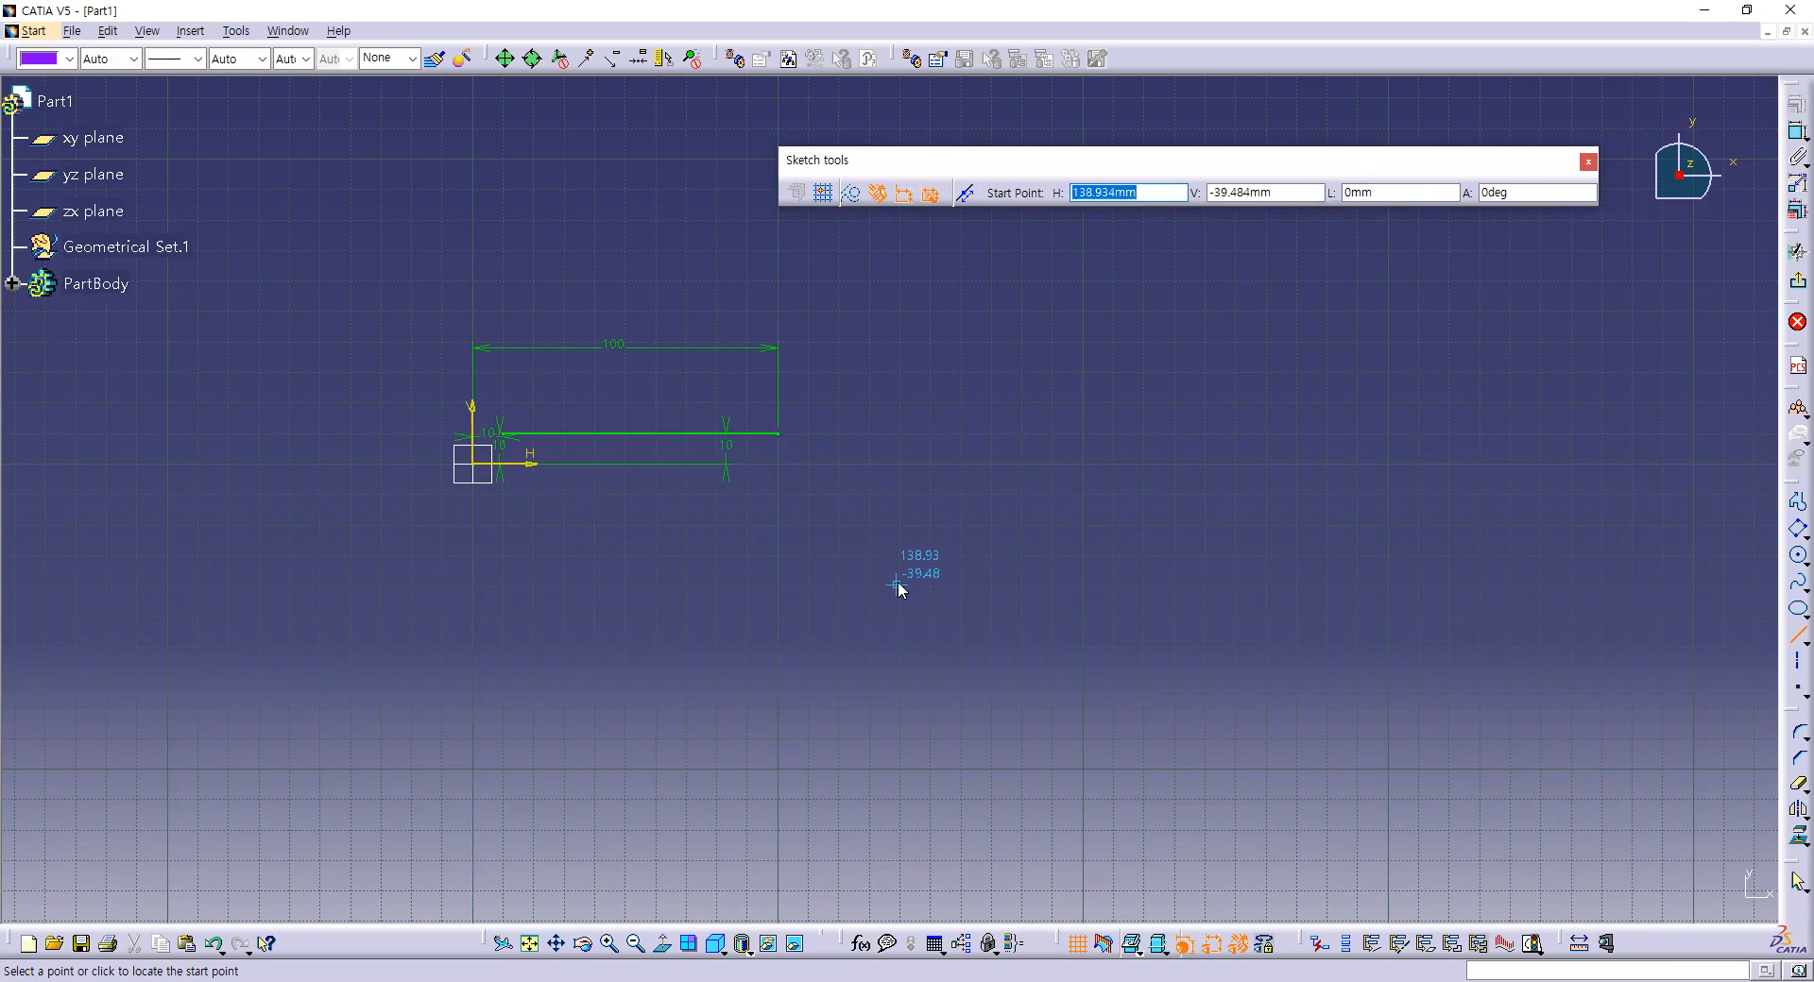
text(10)
key(Tab)
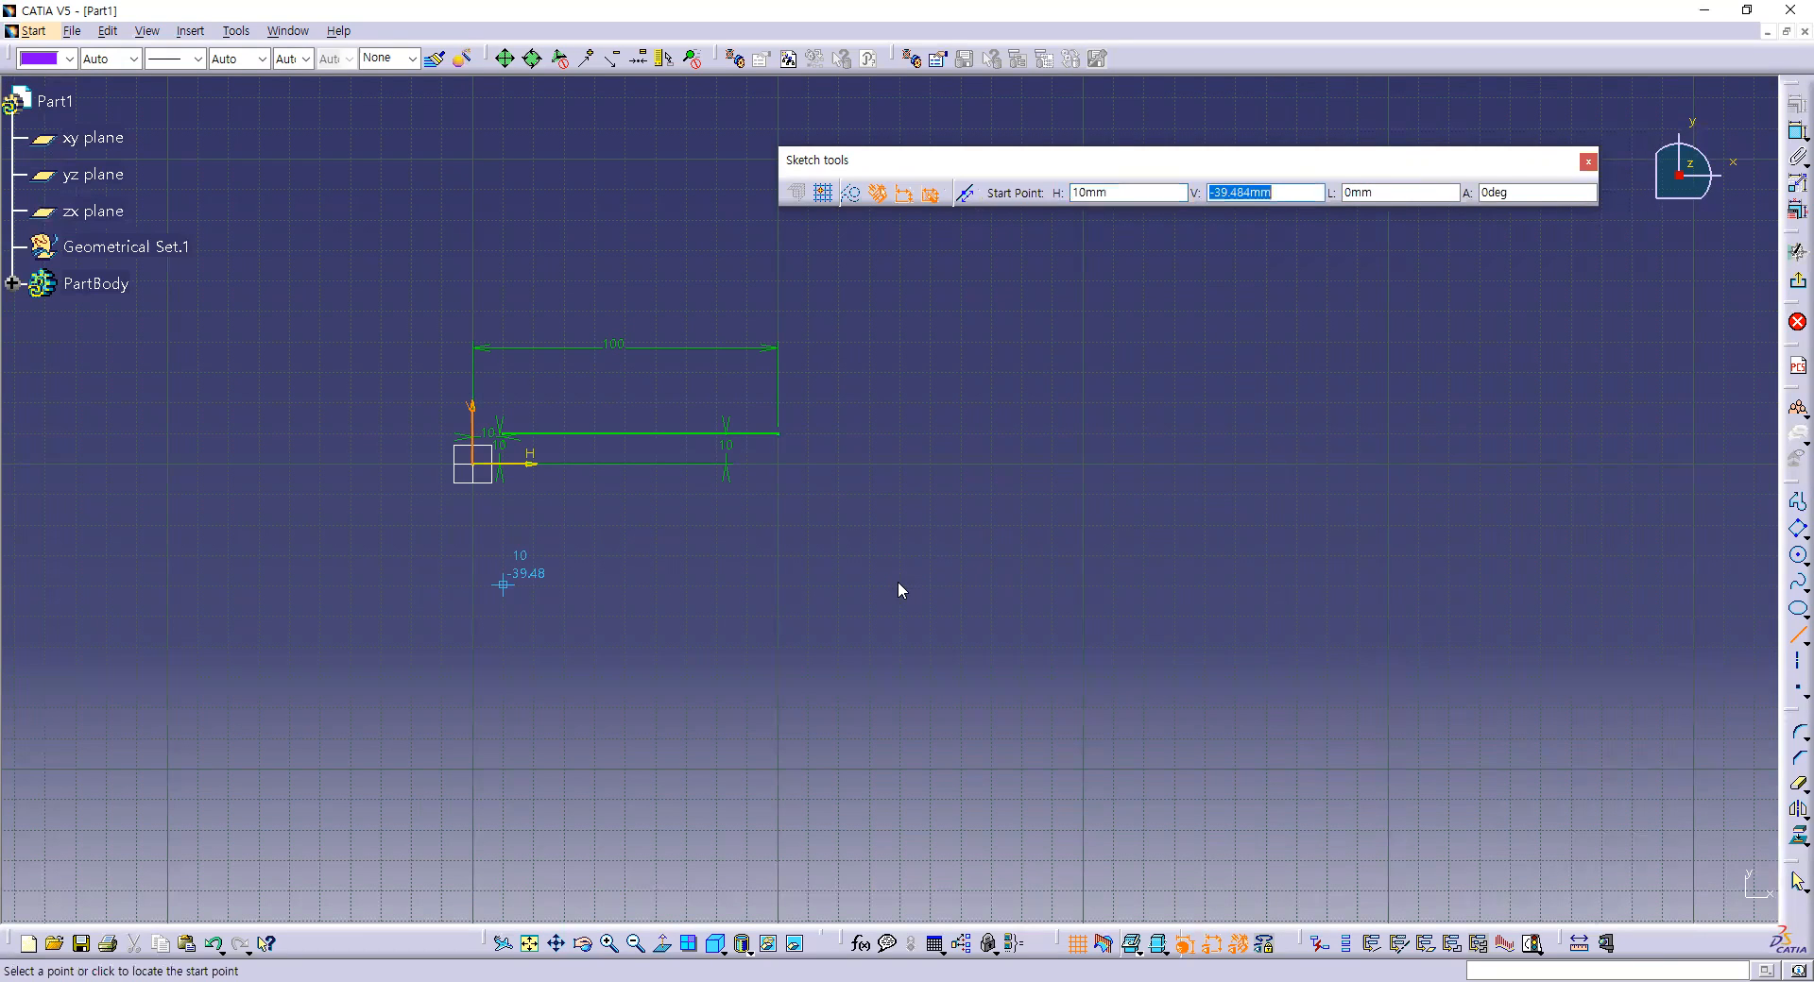
text(-10)
key(Return)
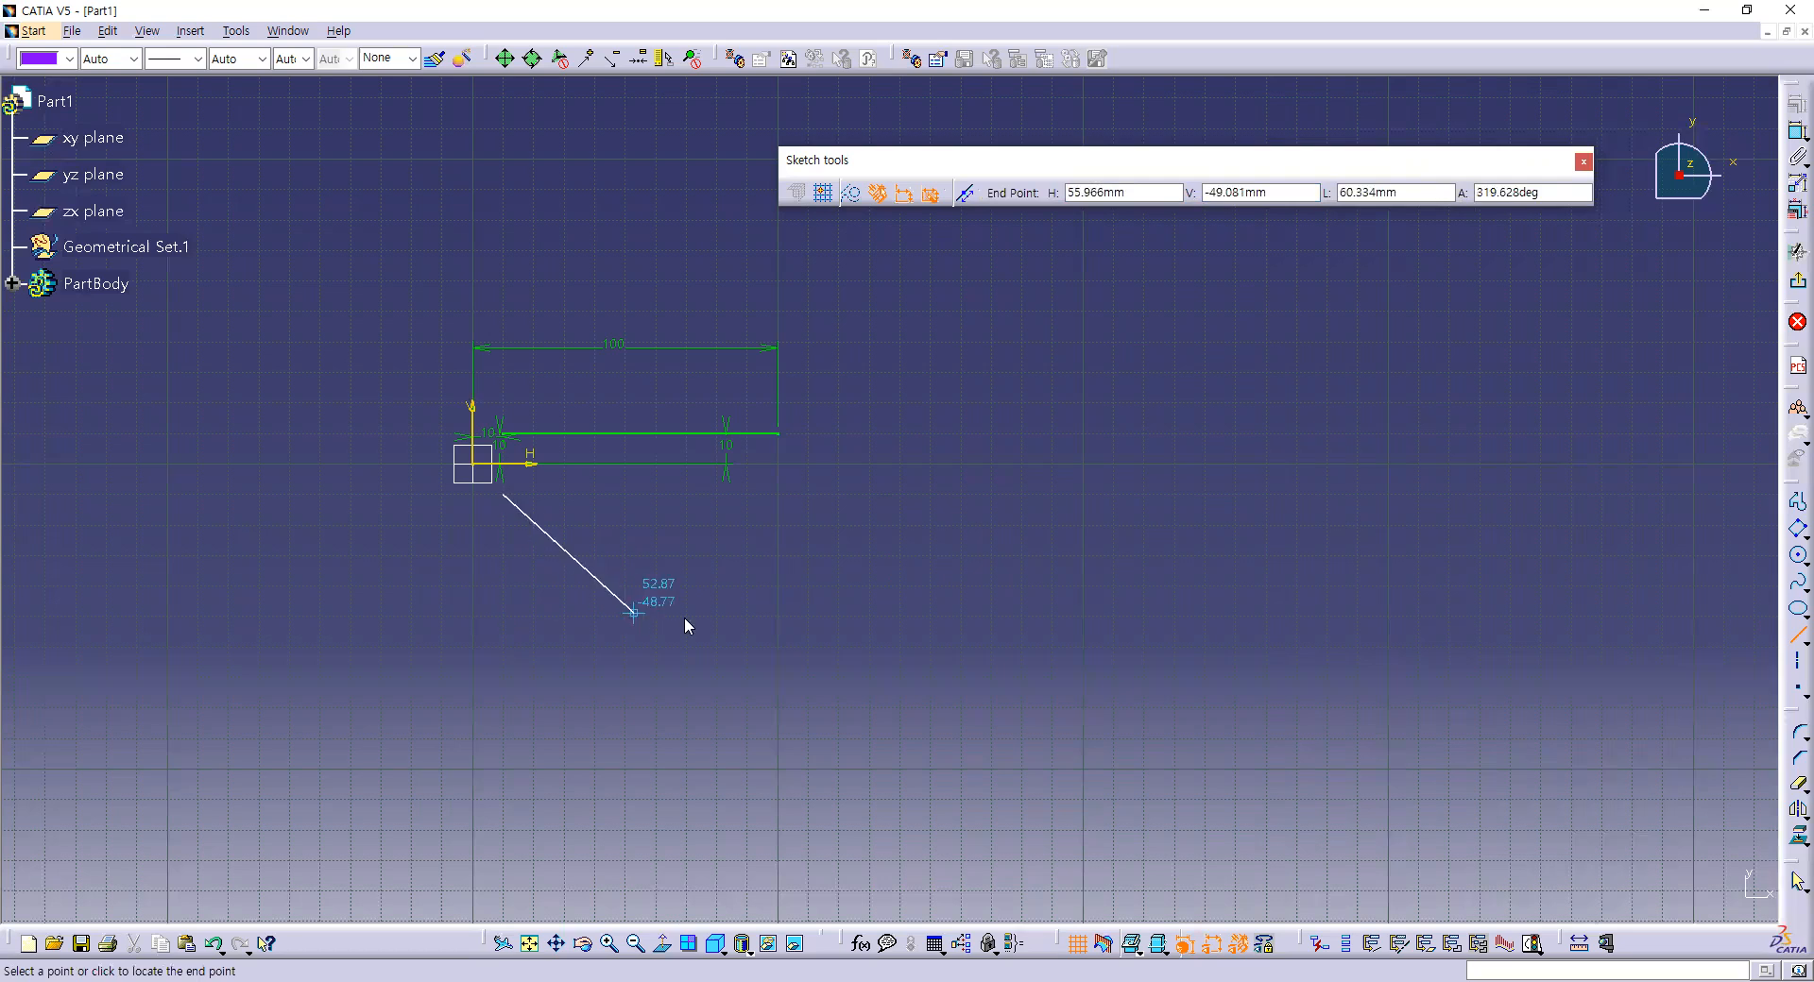
Finish the line with a length of 100 mm at an angle of 300 deg.
key(Tab)
key(Tab)
key(Tab)
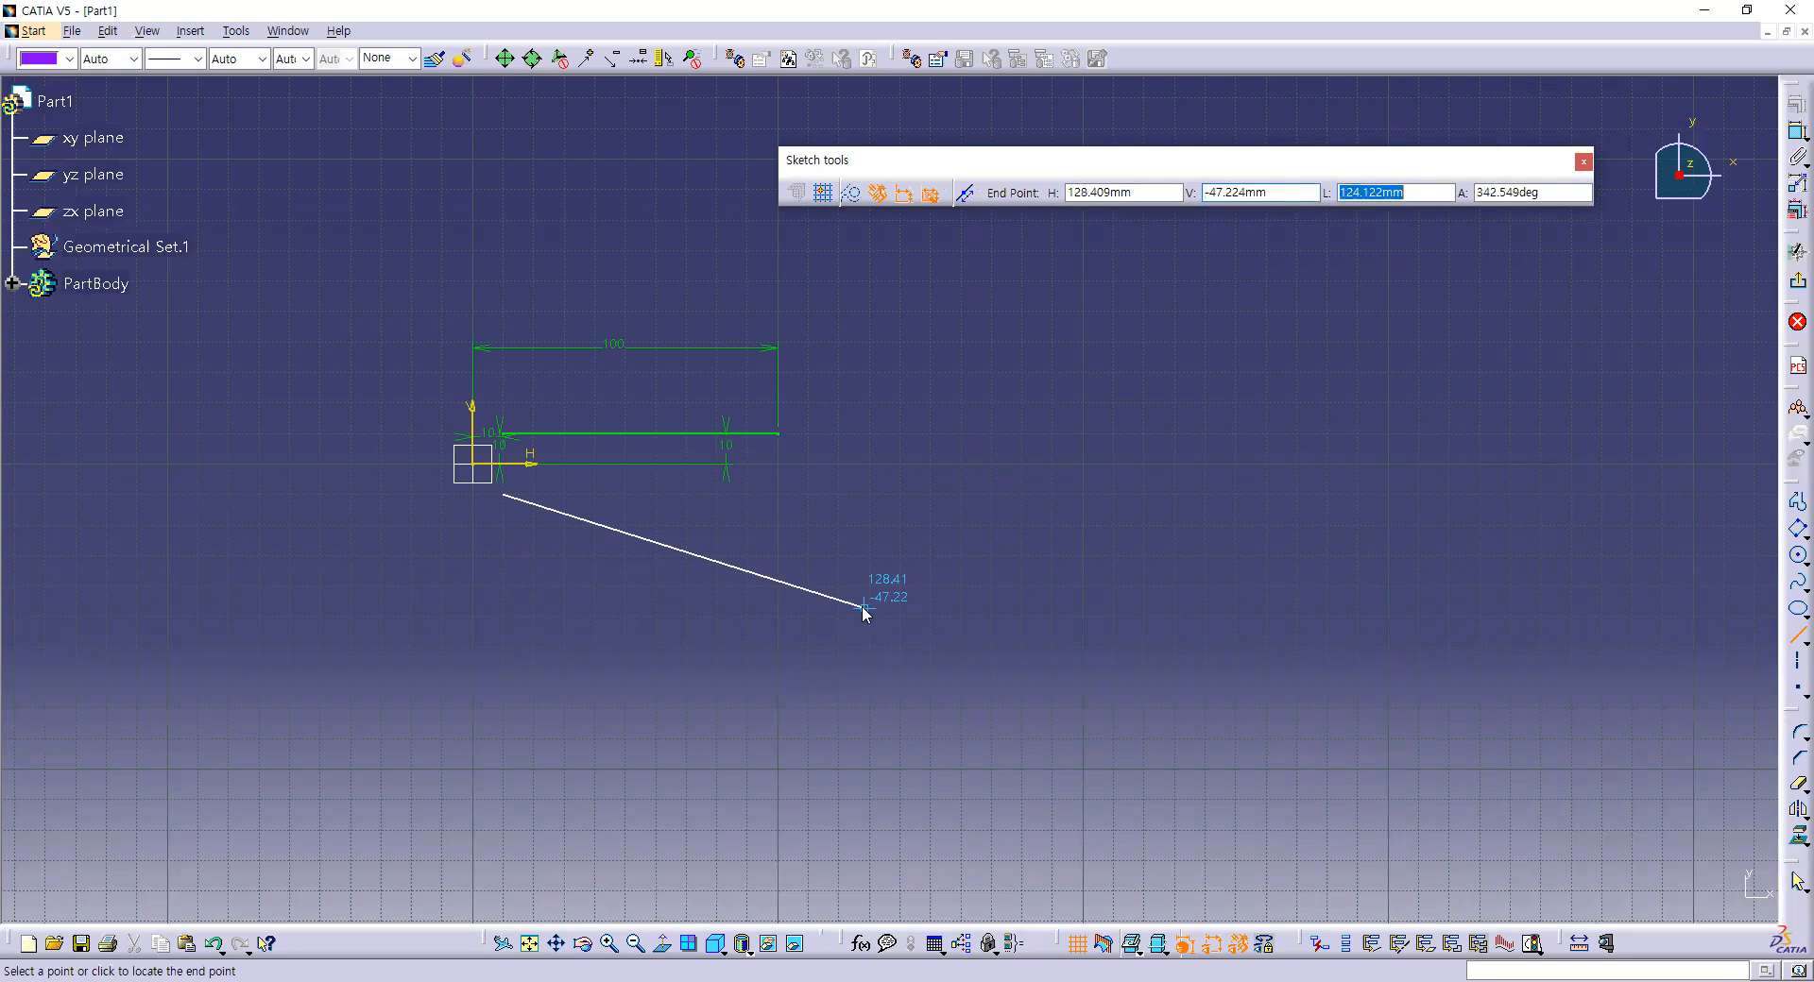
text(100)
key(Tab)
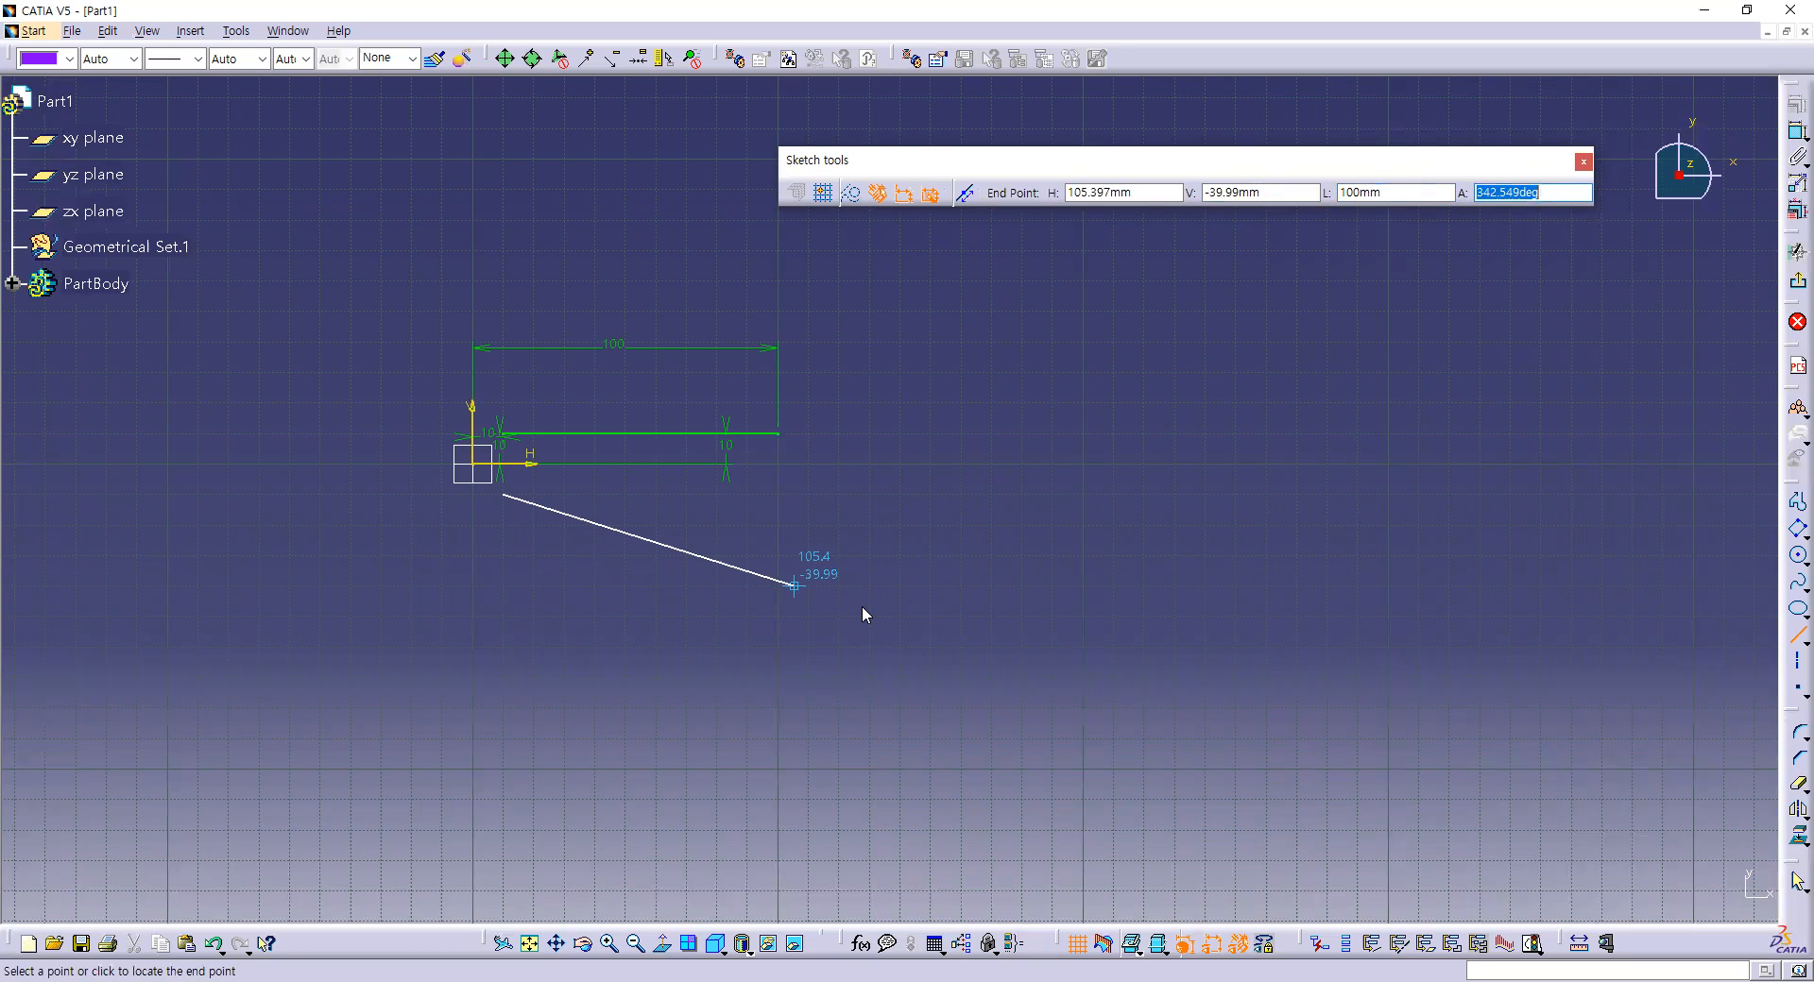
text(300)
key(Return)
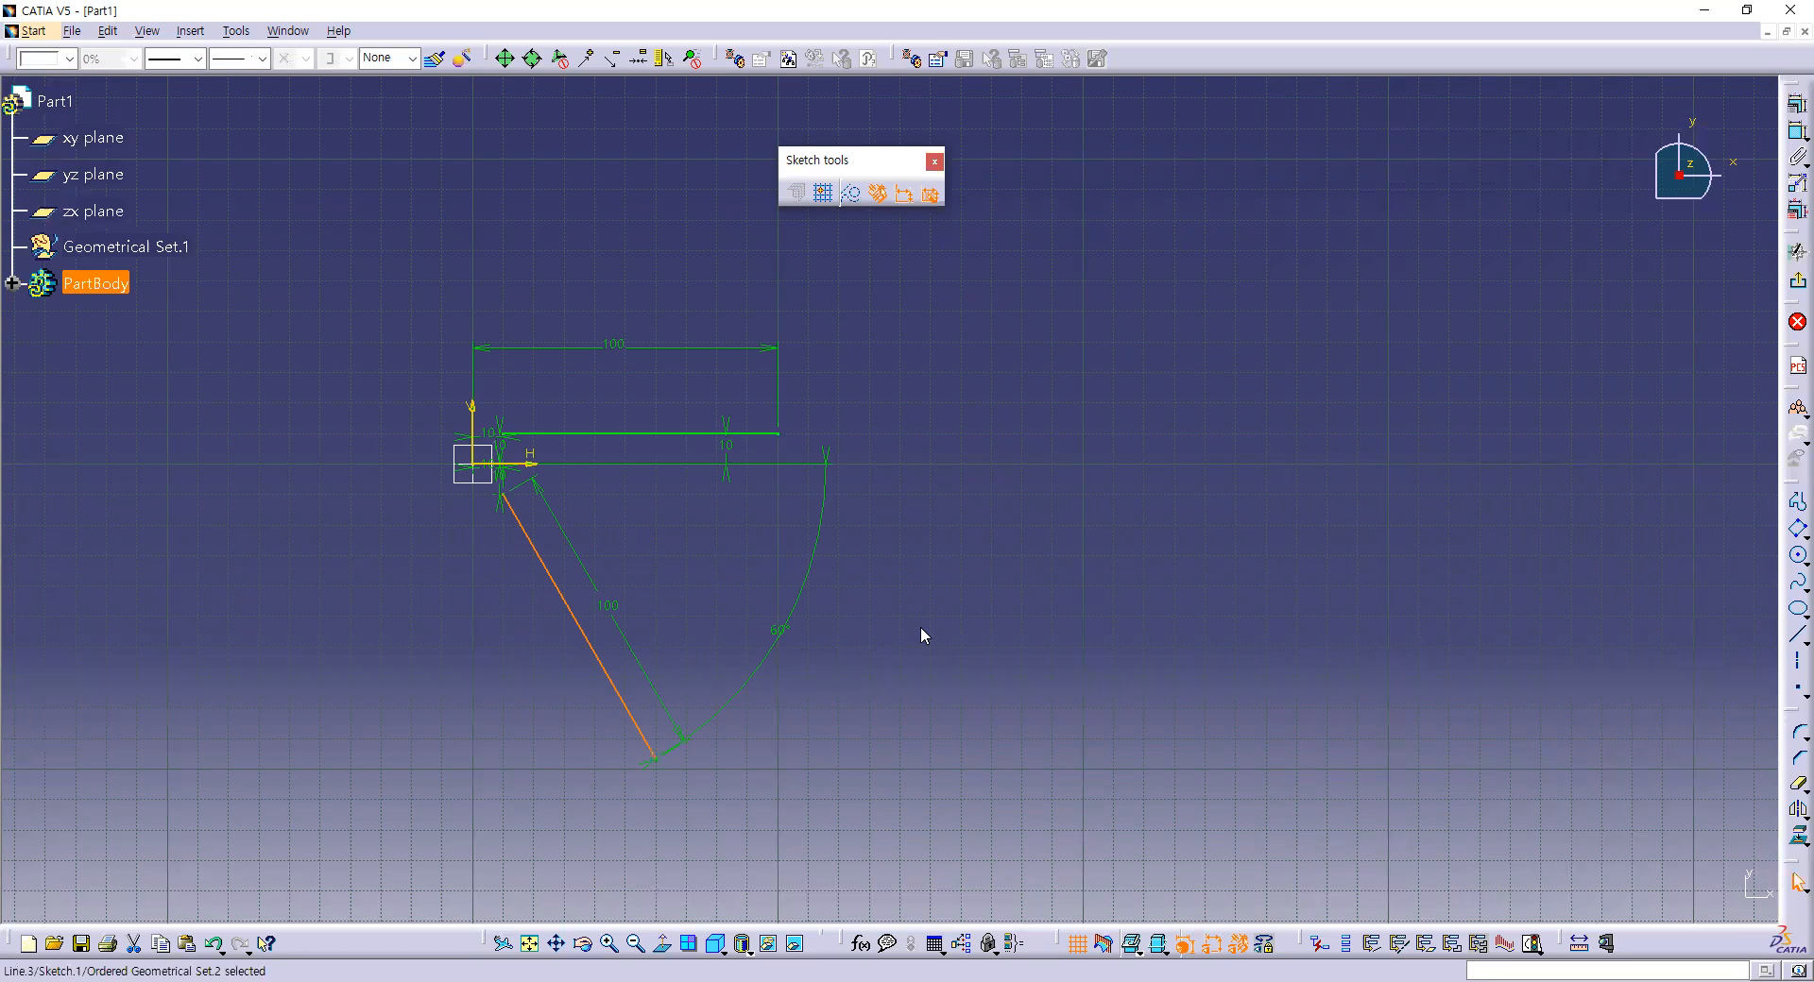
click(855, 647)
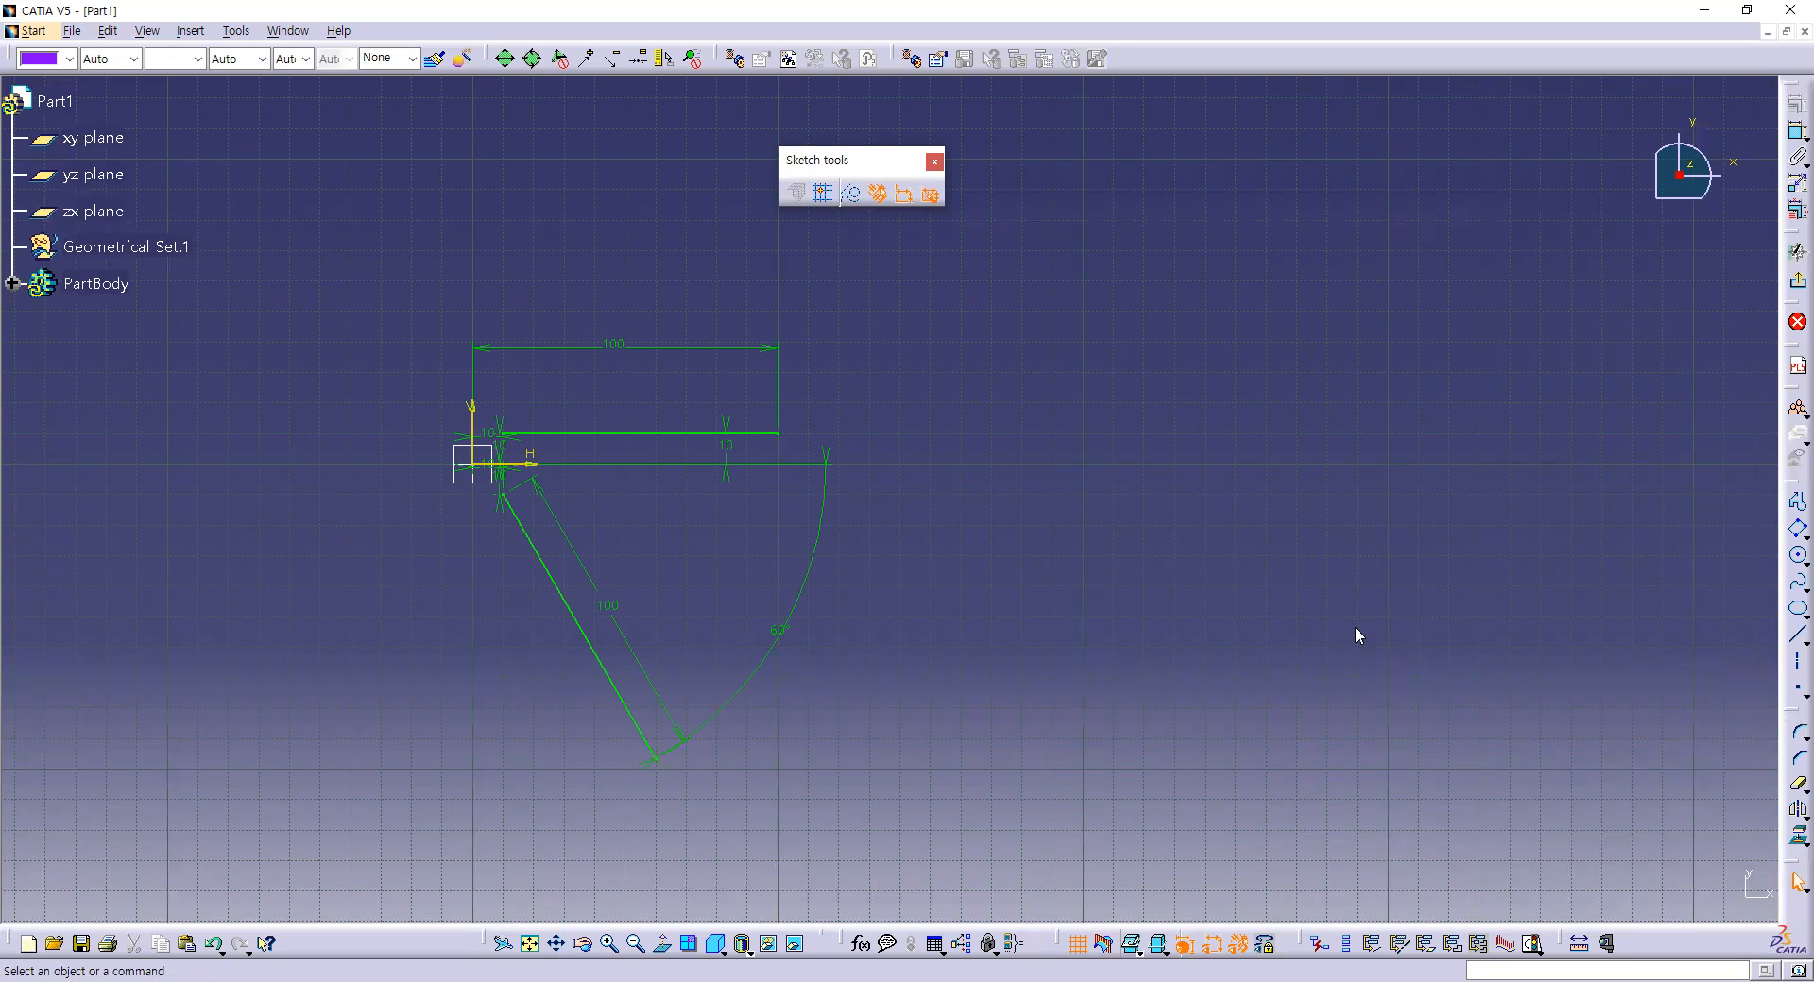
Undock the Line tools and draw a symmetrically extended horizontal line centred at about H 0, V 70 mm, ending at about H 69 mm.
click(1790, 639)
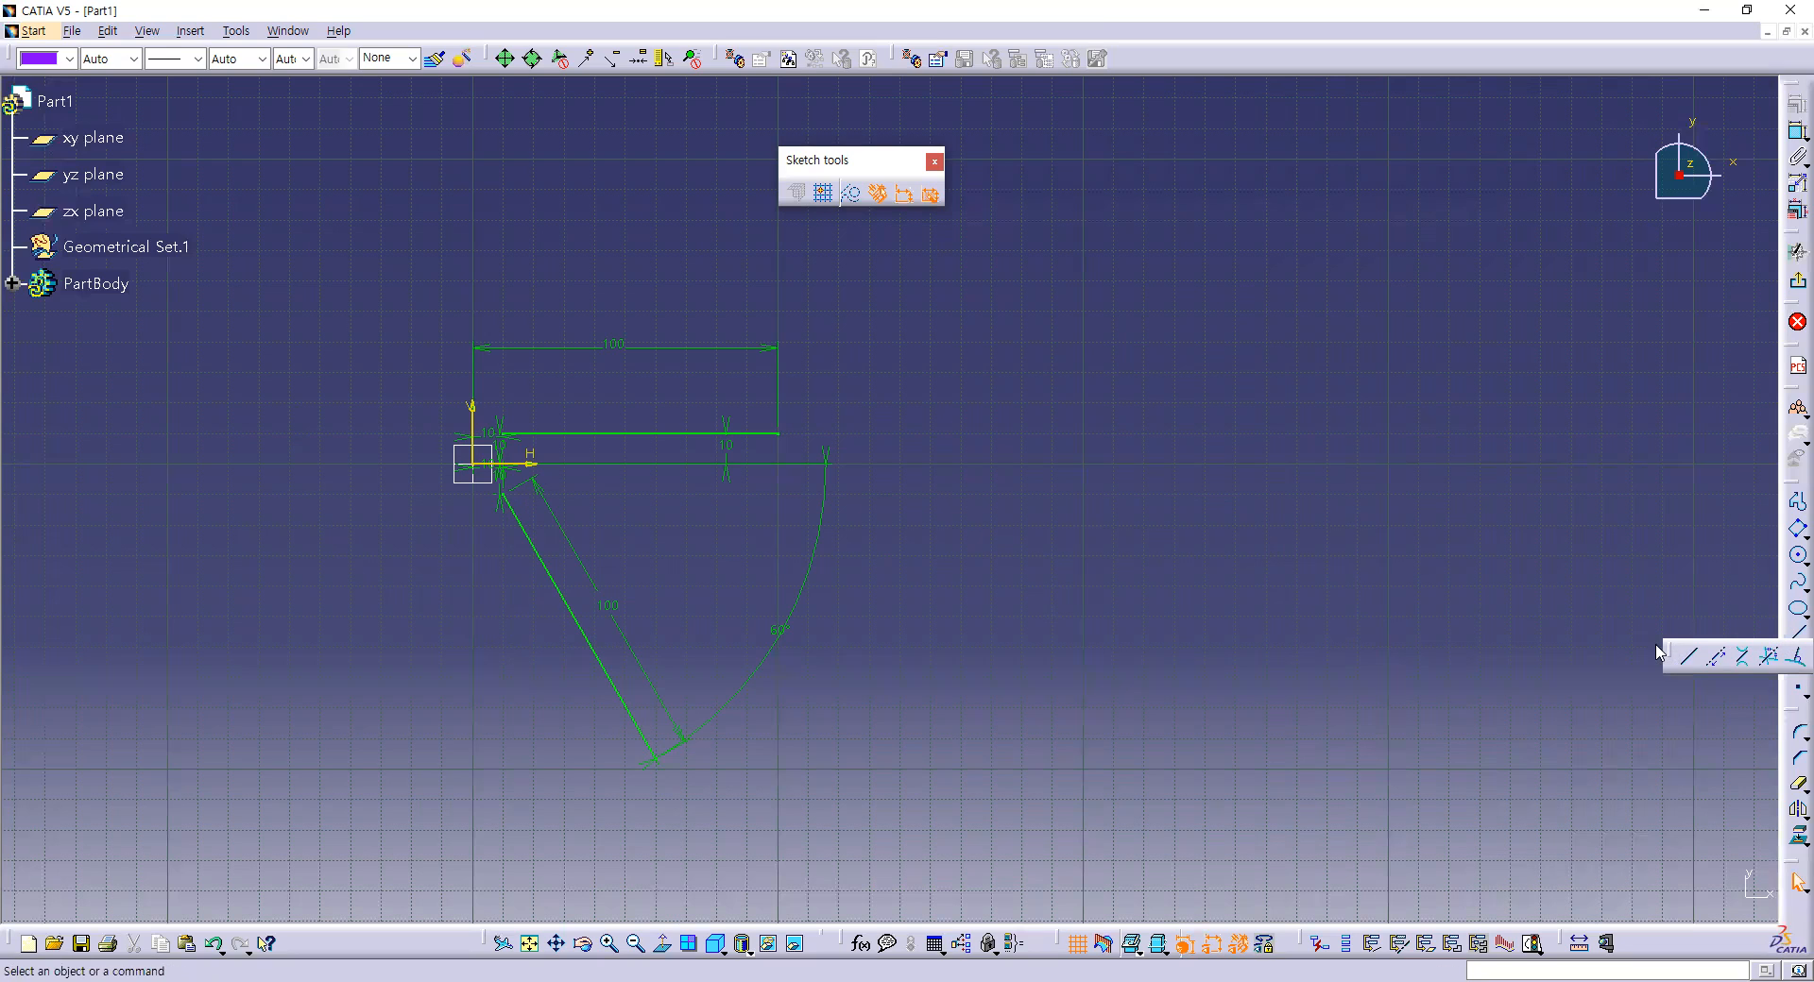
drag(1669, 652, 912, 322)
click(913, 323)
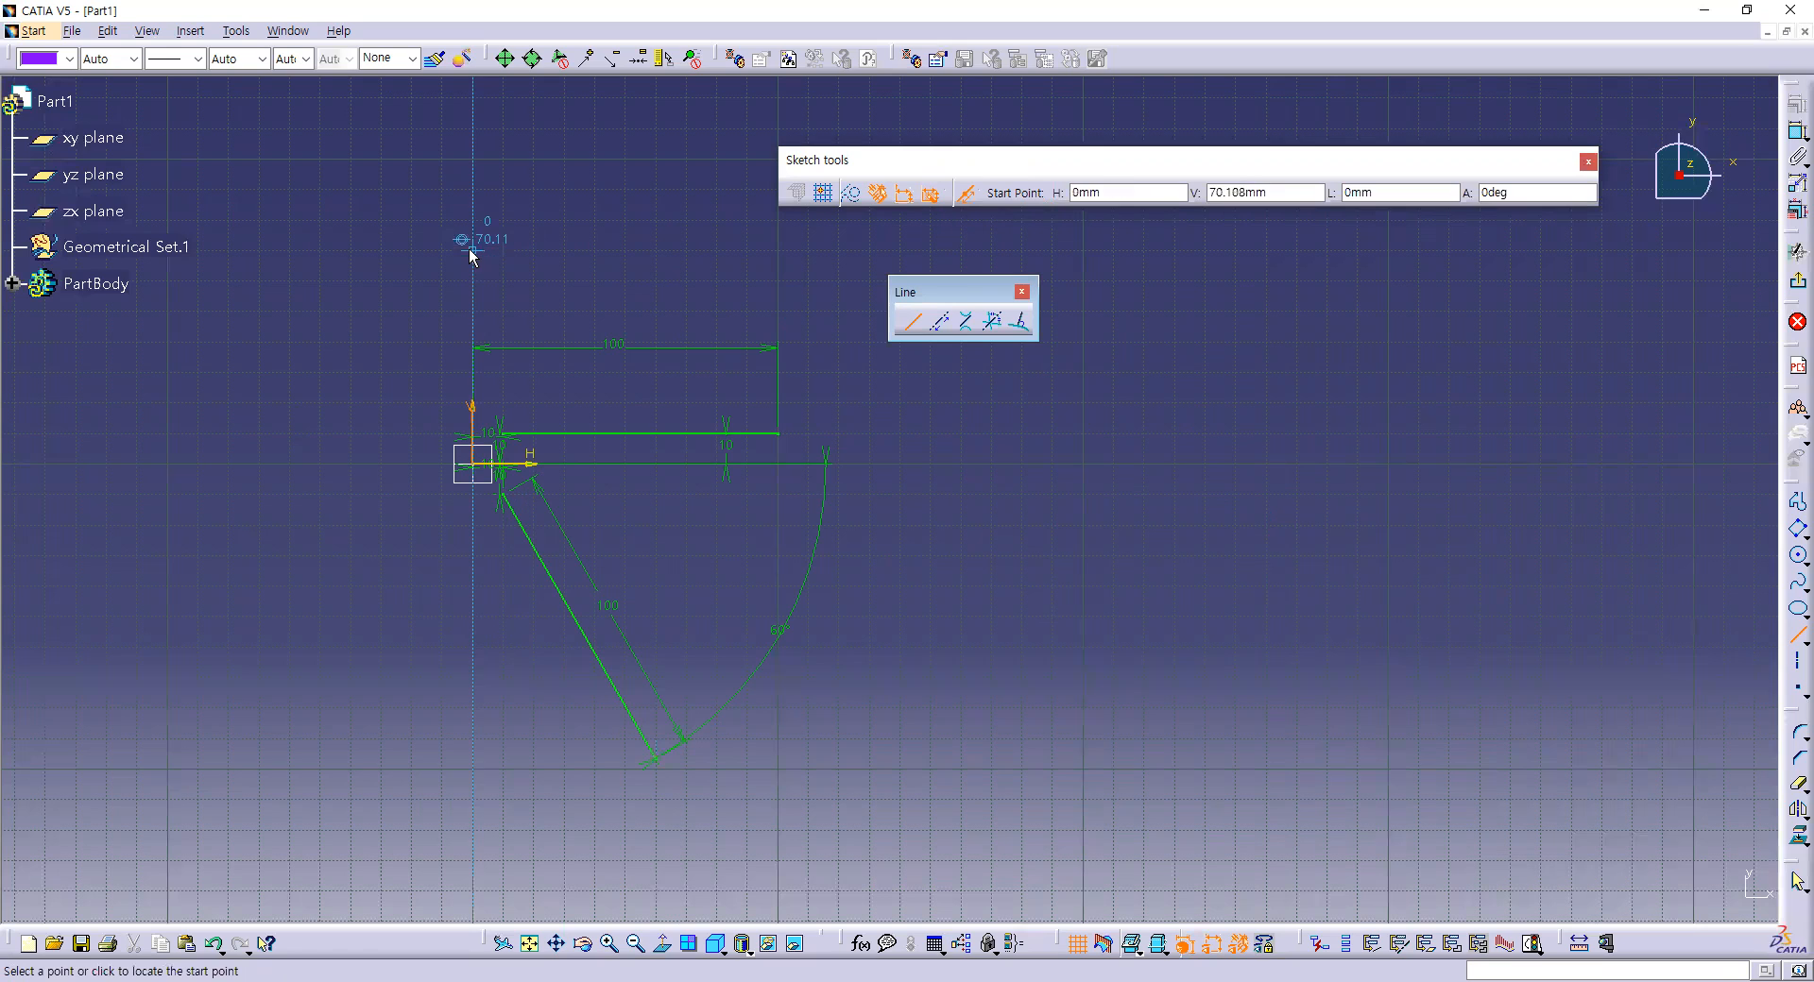
click(550, 251)
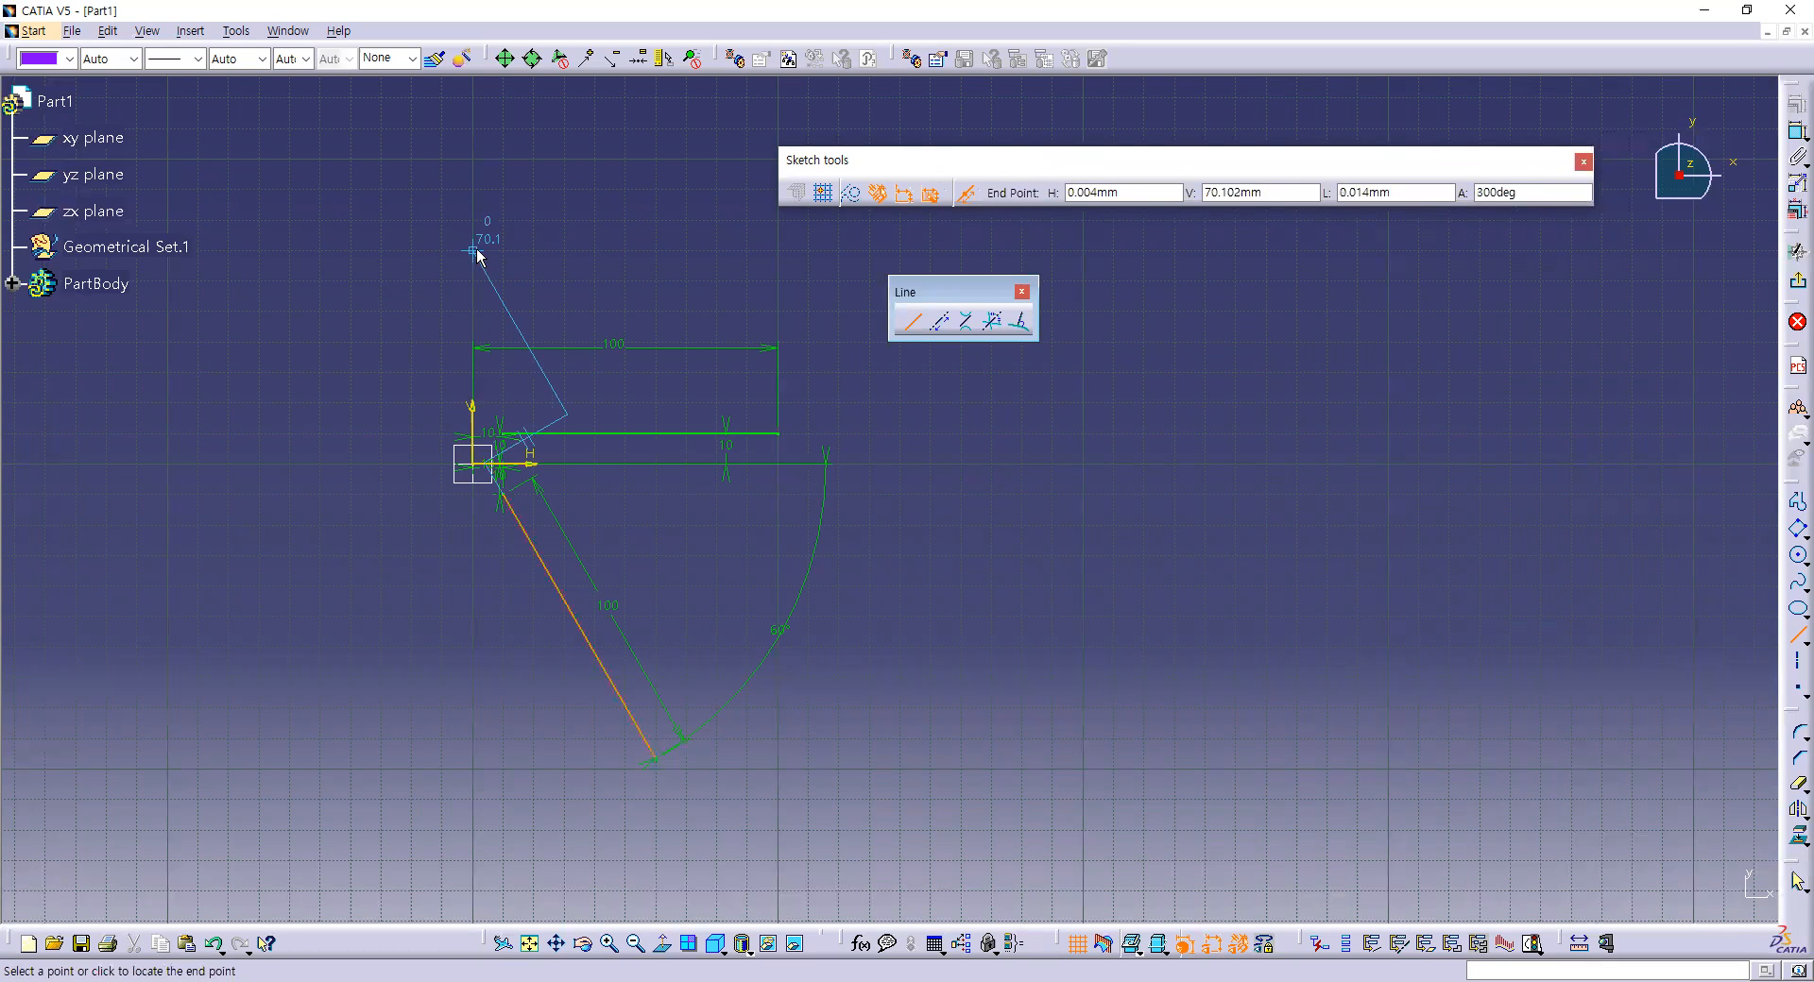
click(682, 249)
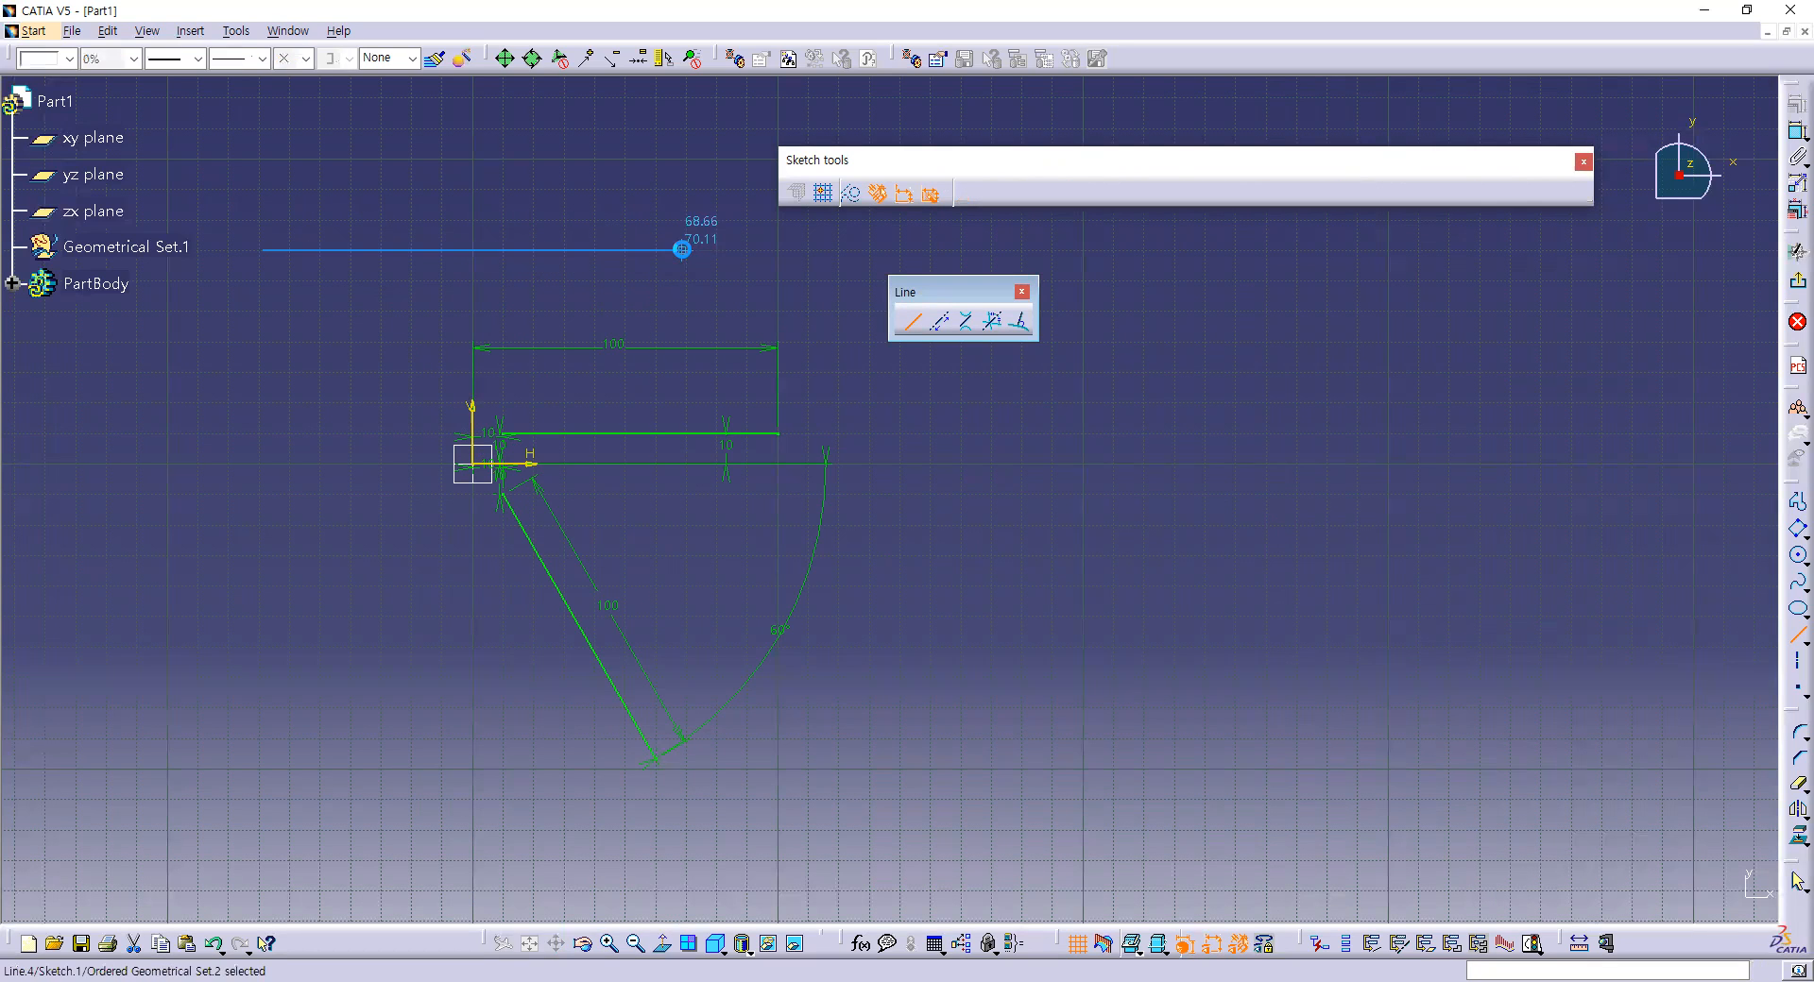
Delete the symmetrically extended line with its leftover centre point, and undock the Line tools again.
click(578, 251)
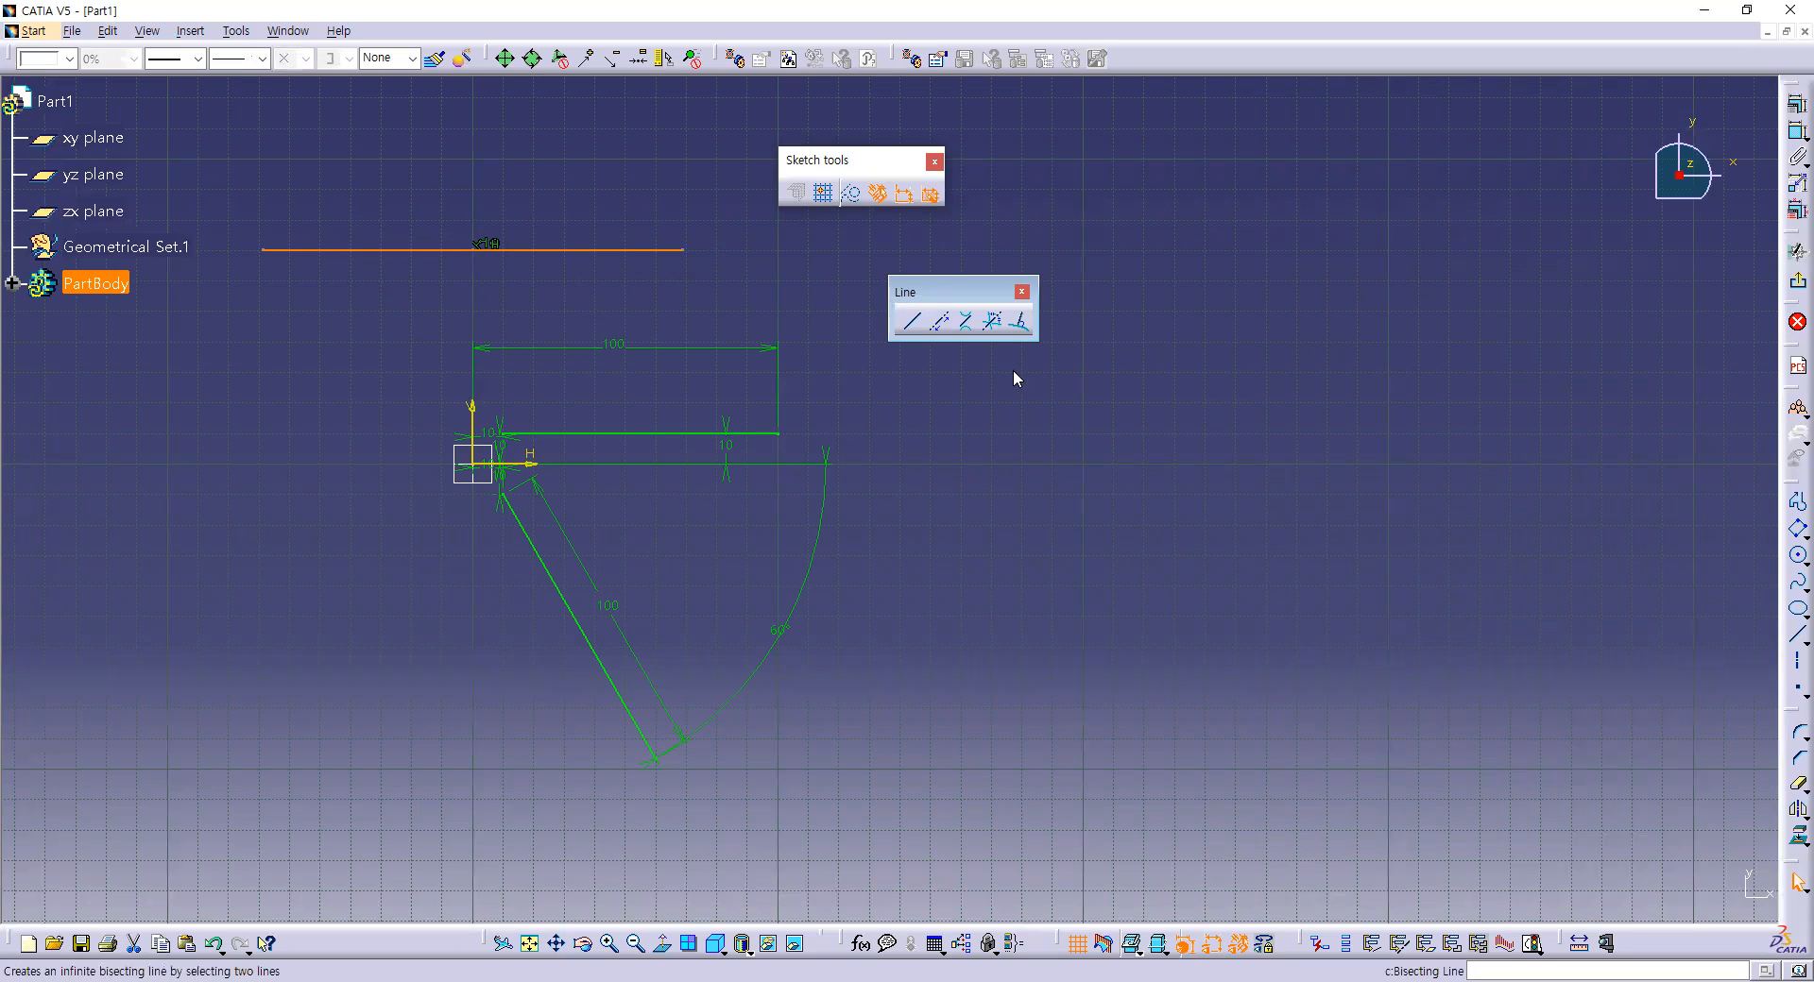
key(Delete)
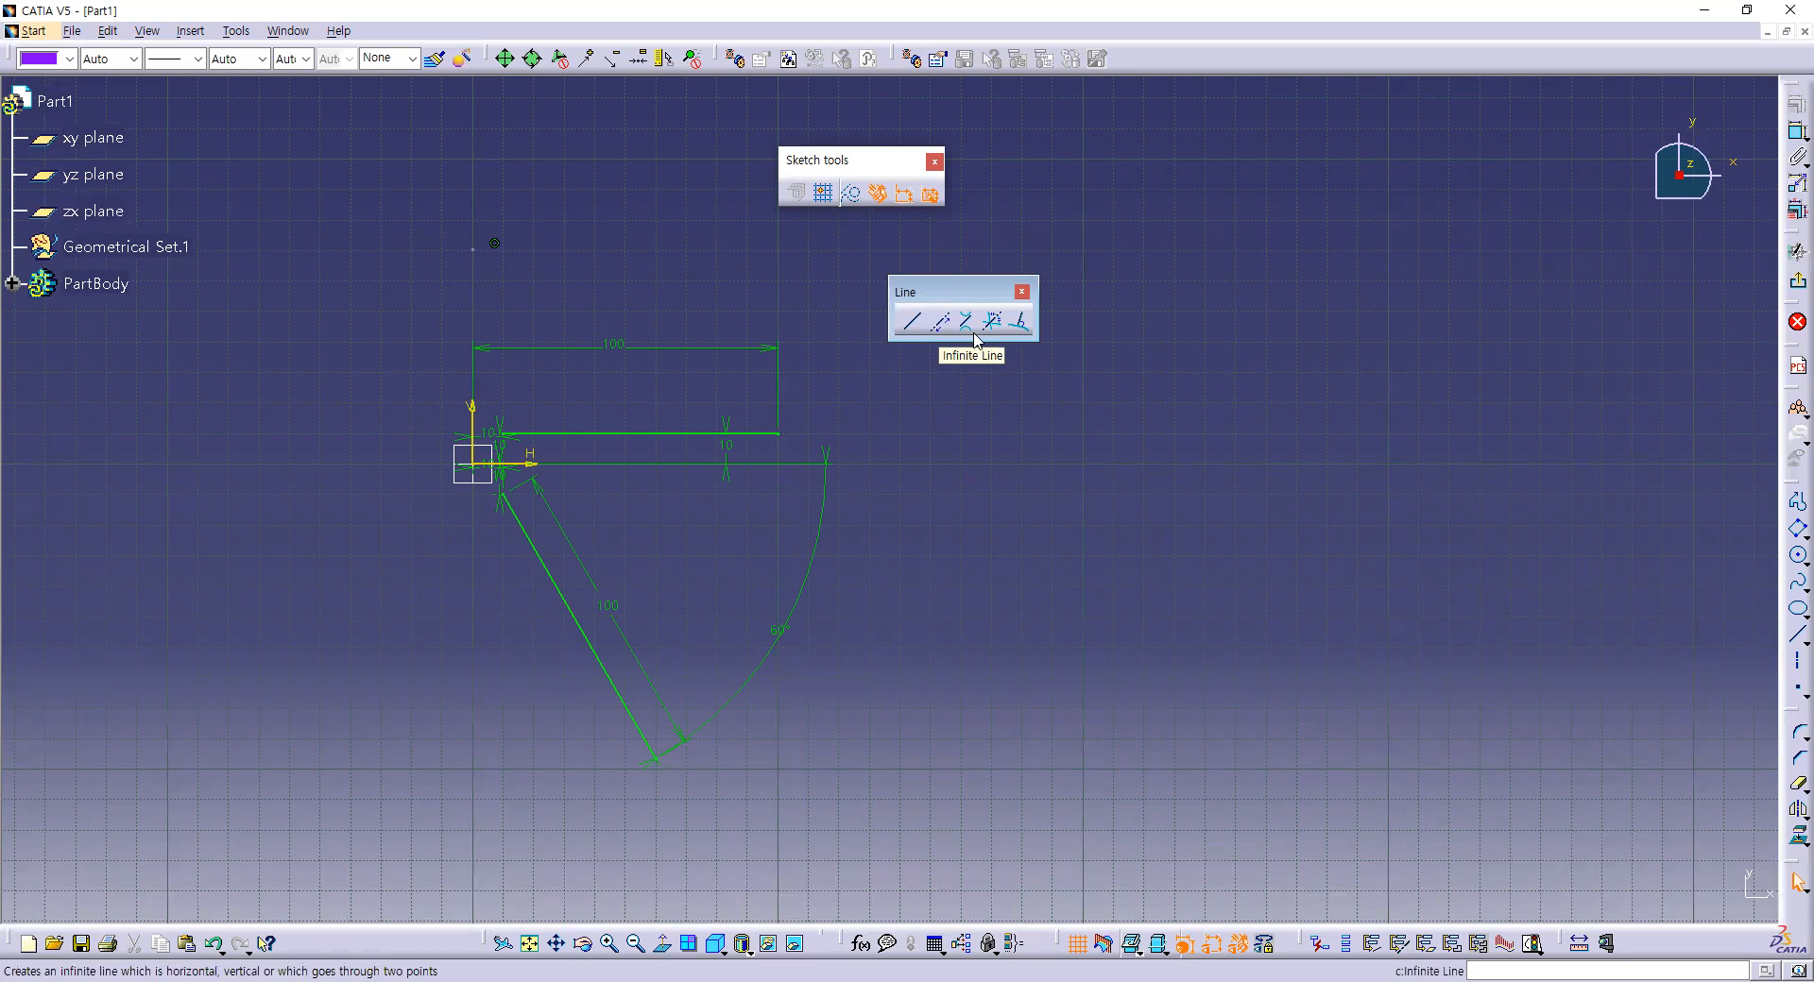
click(1806, 645)
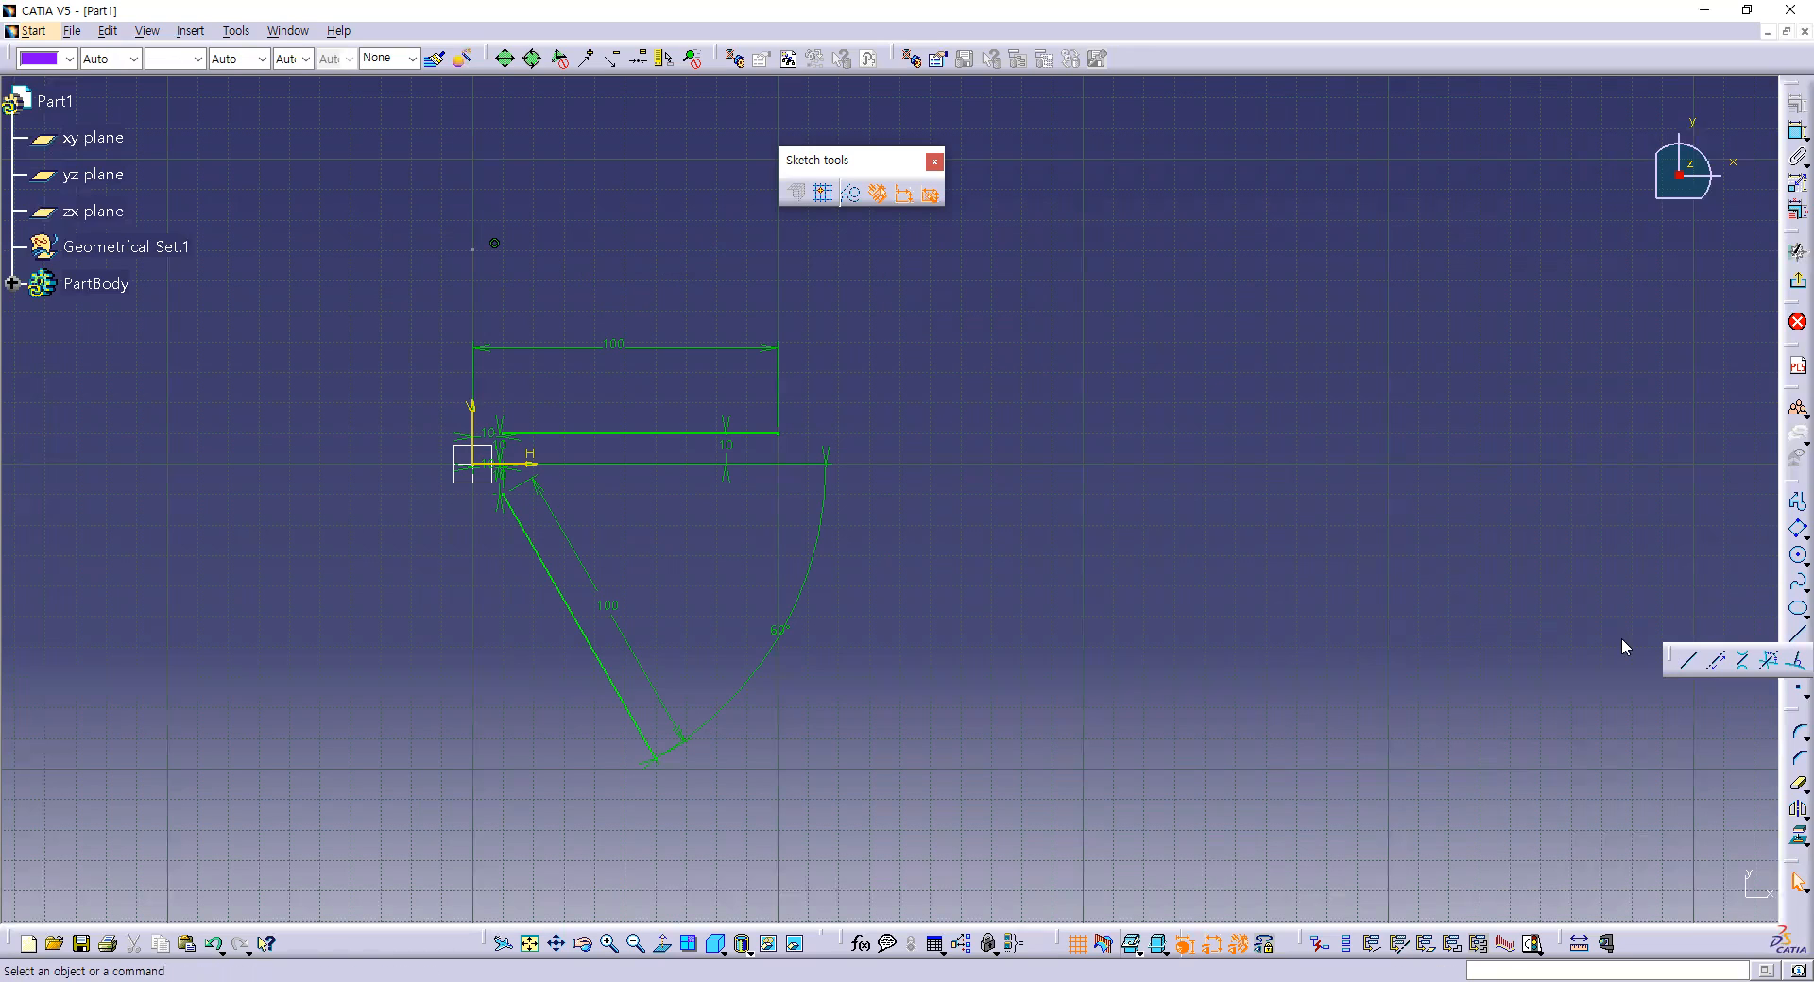
click(894, 336)
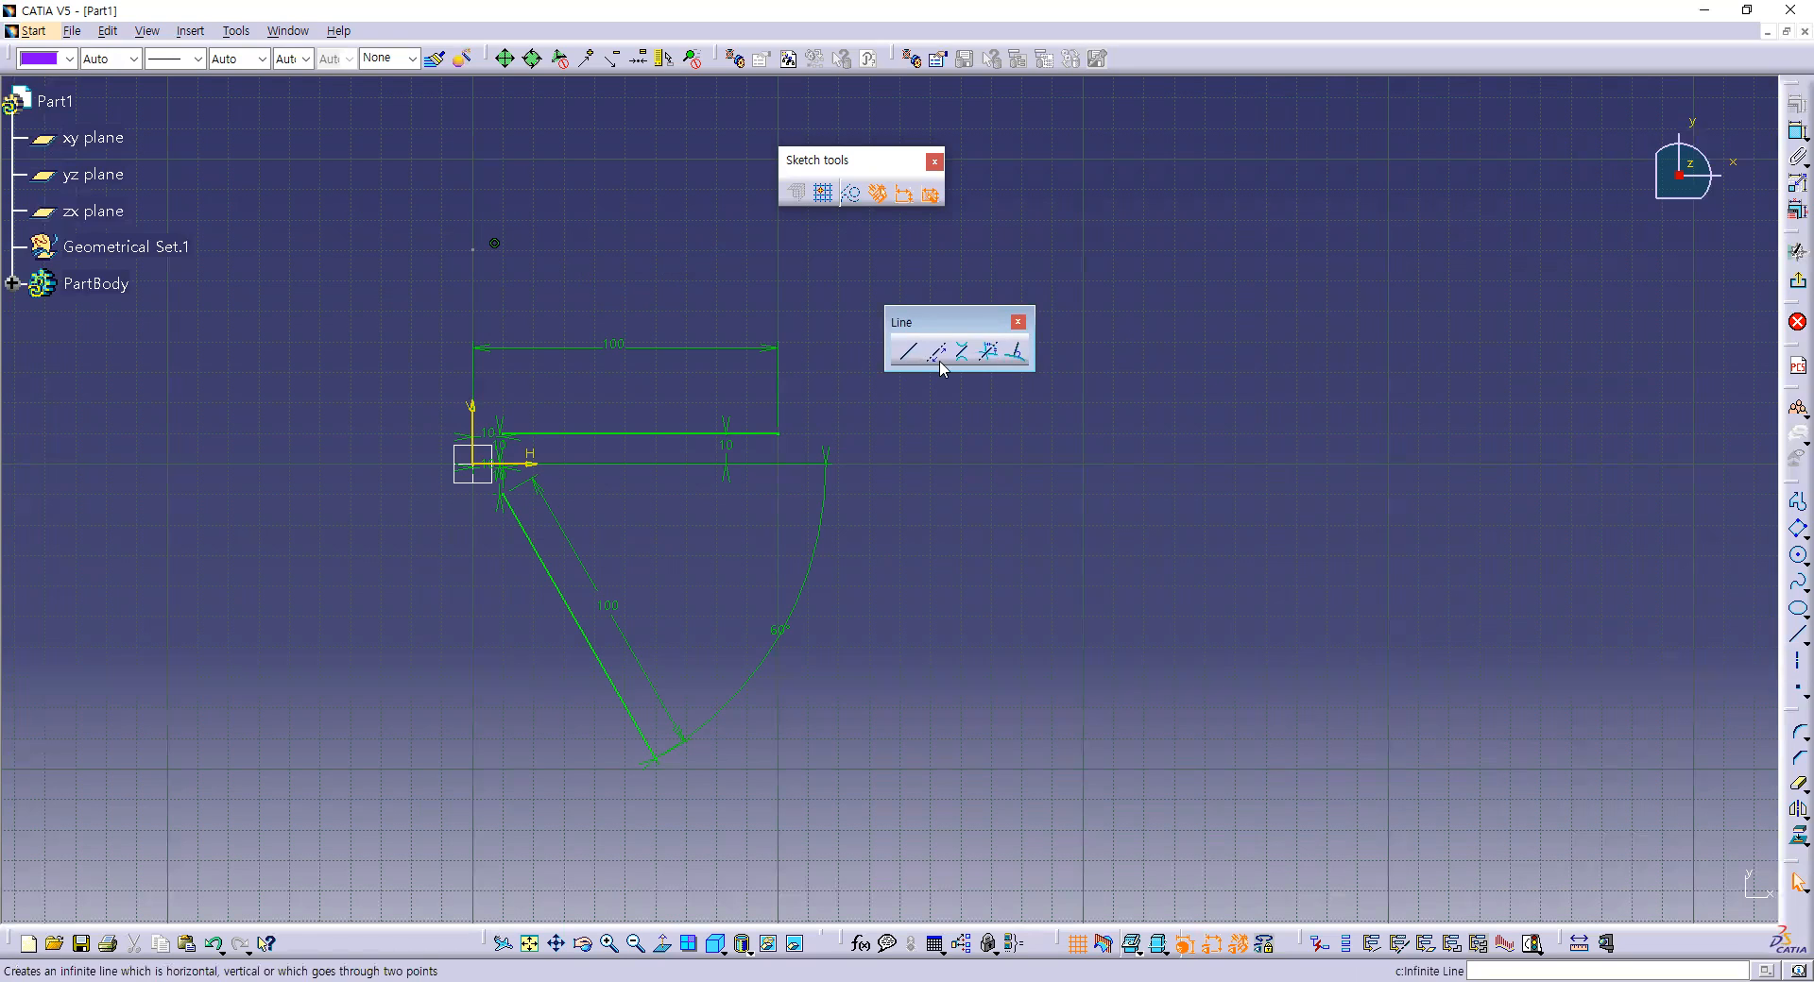
drag(922, 314, 952, 405)
drag(415, 194, 601, 283)
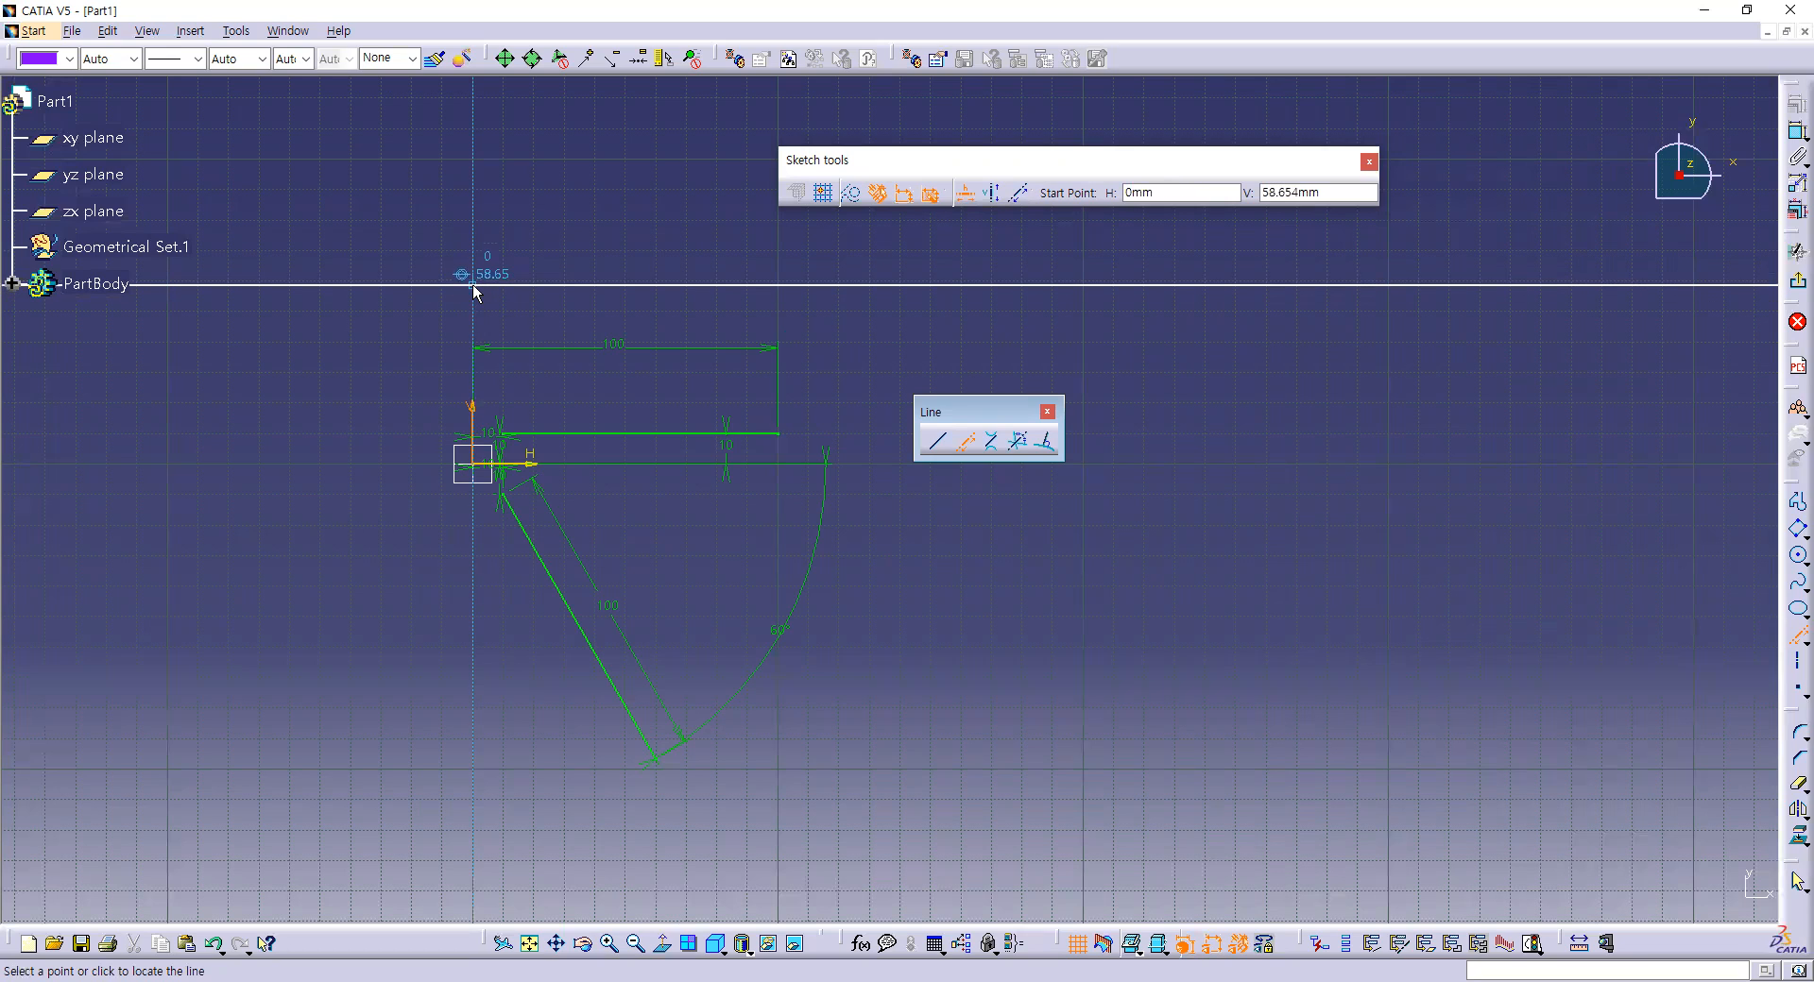
Draw an infinite horizontal line at about V 59 mm and an infinite vertical line on the negative H side of the origin.
click(498, 244)
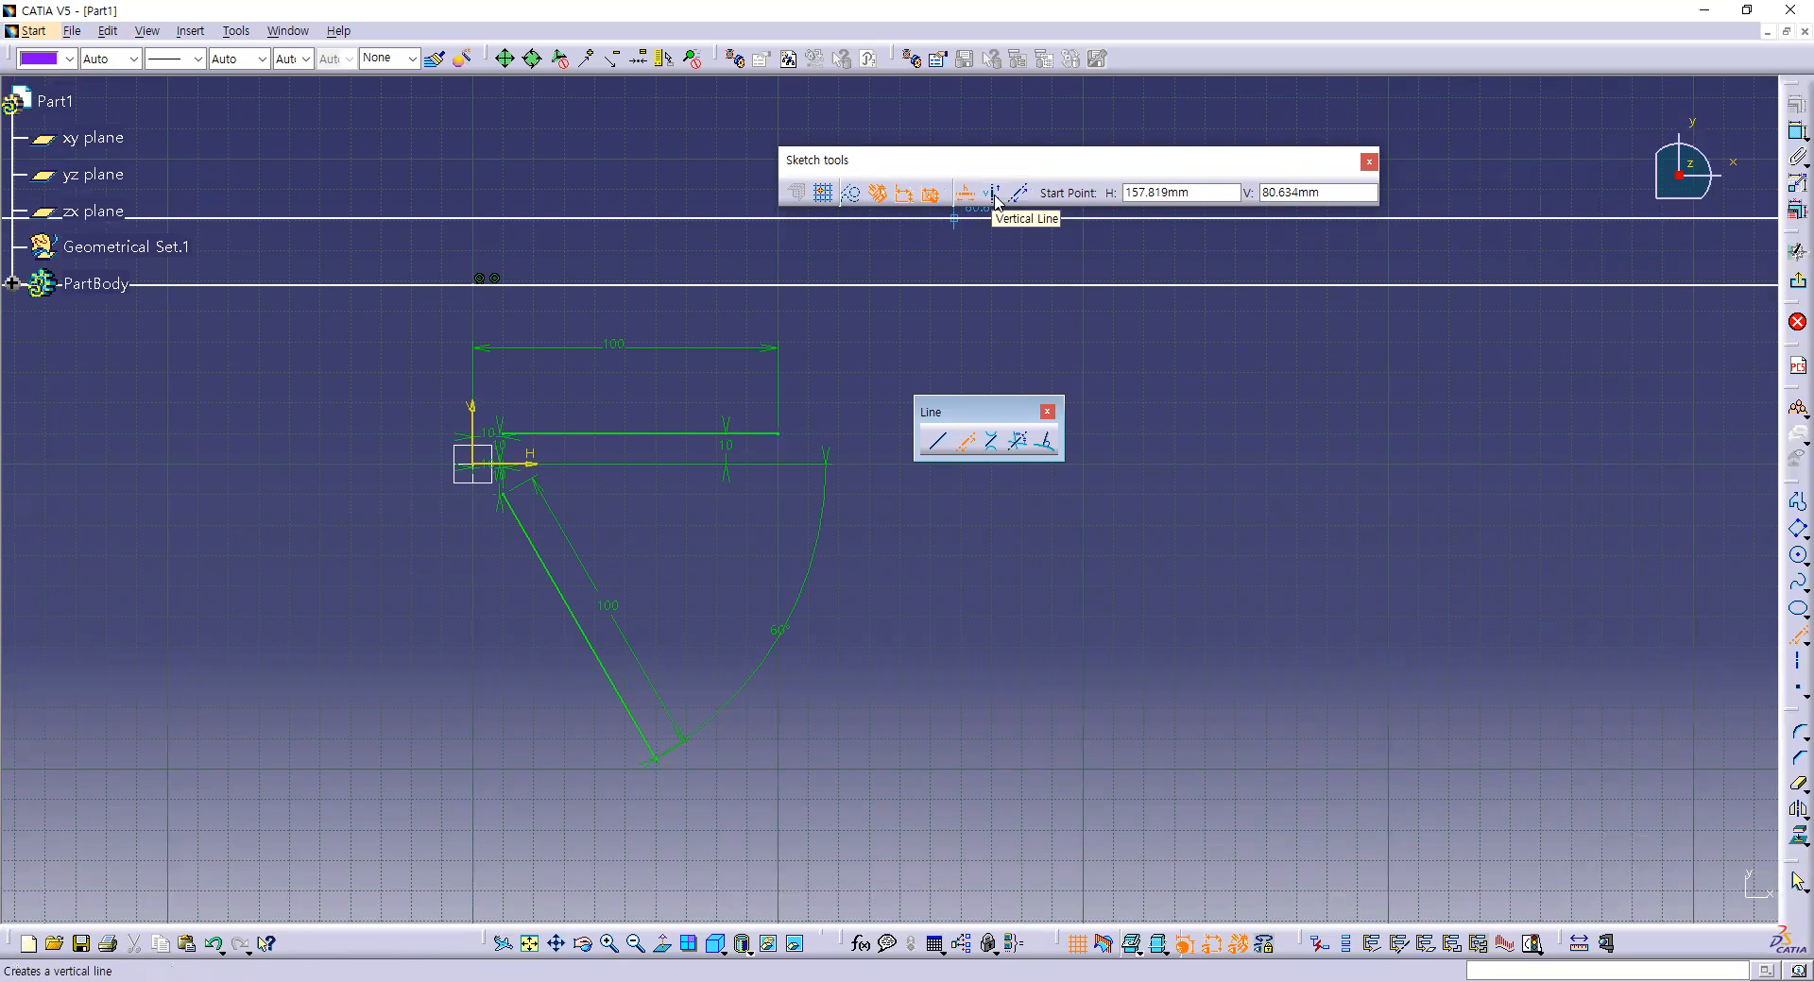
click(995, 197)
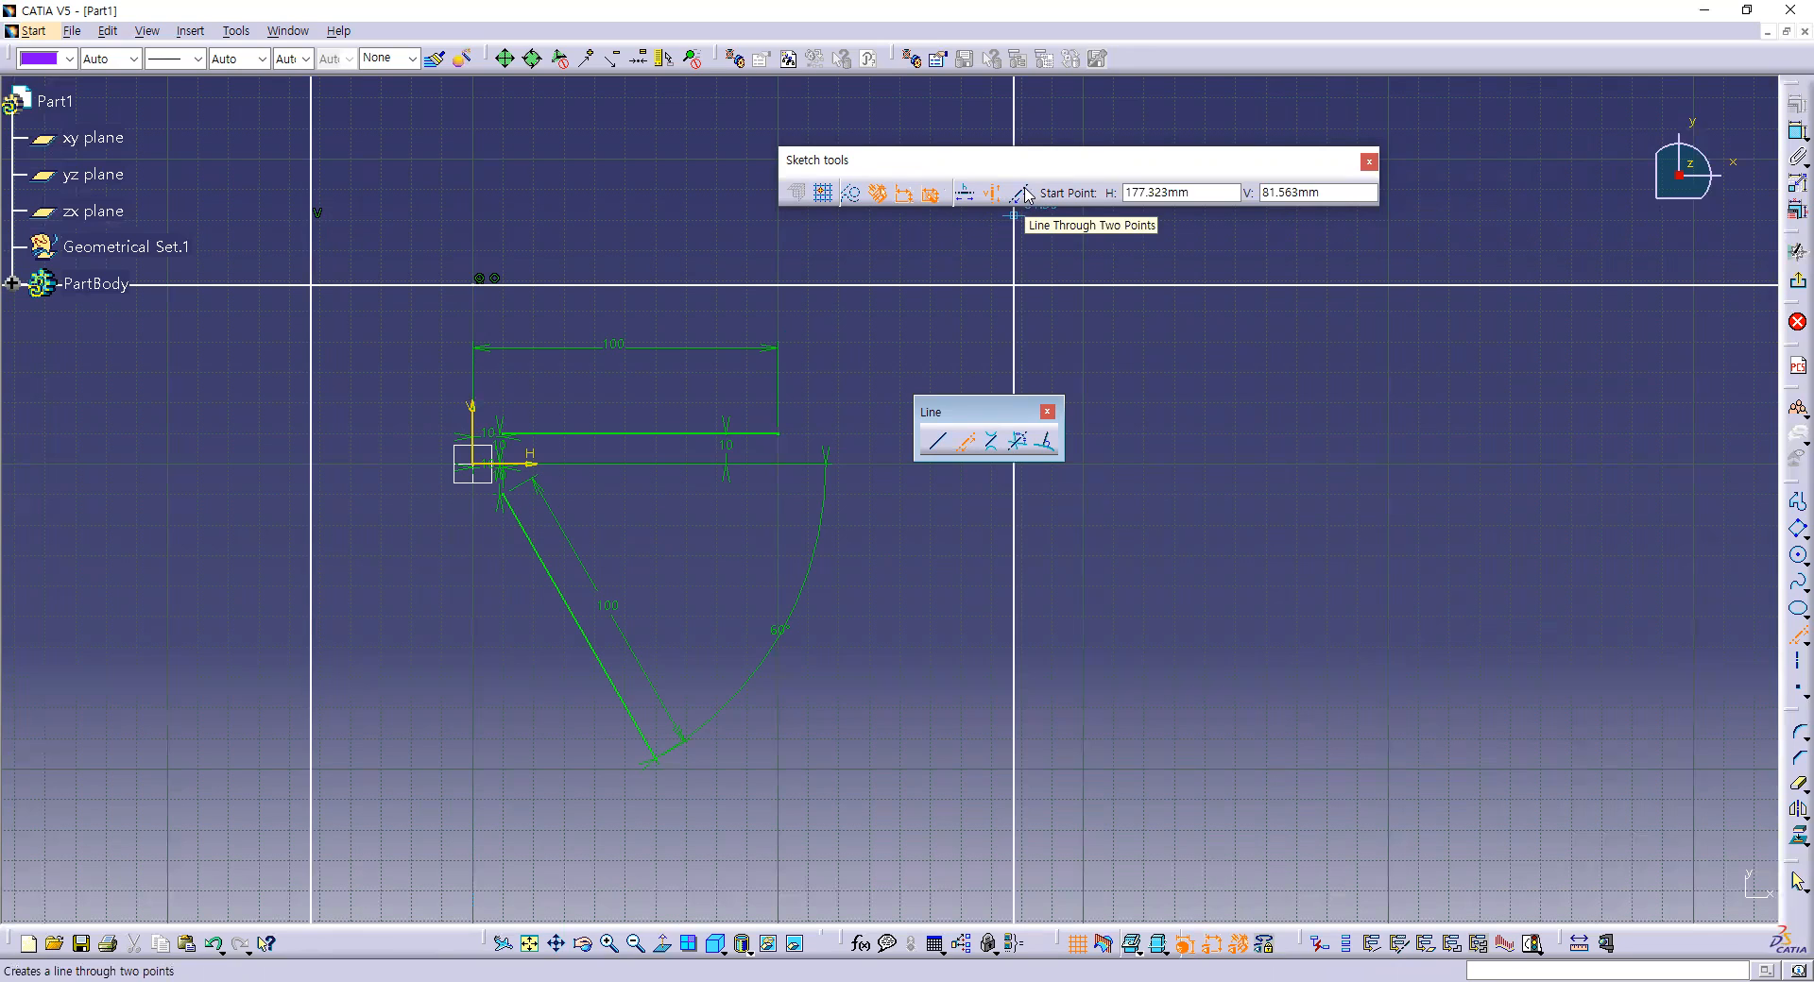
Draw an infinite line through two points, using the far end points of the slanted and horizontal lines.
click(1023, 193)
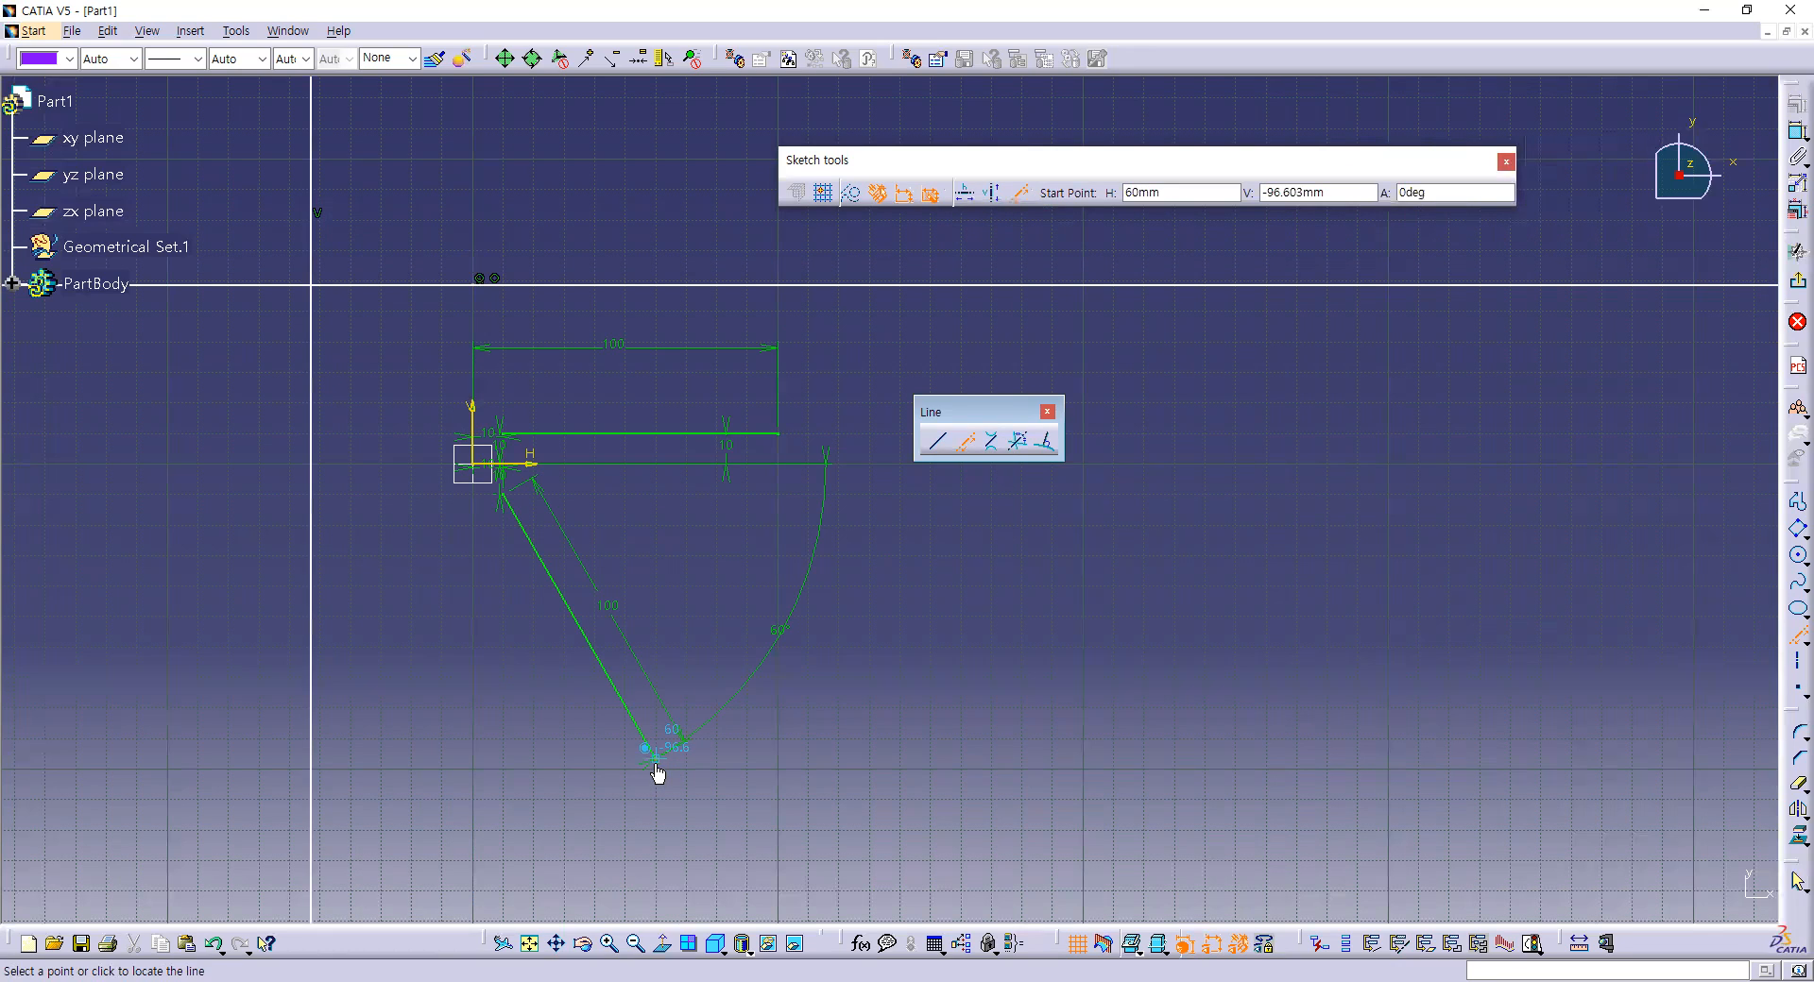
click(661, 760)
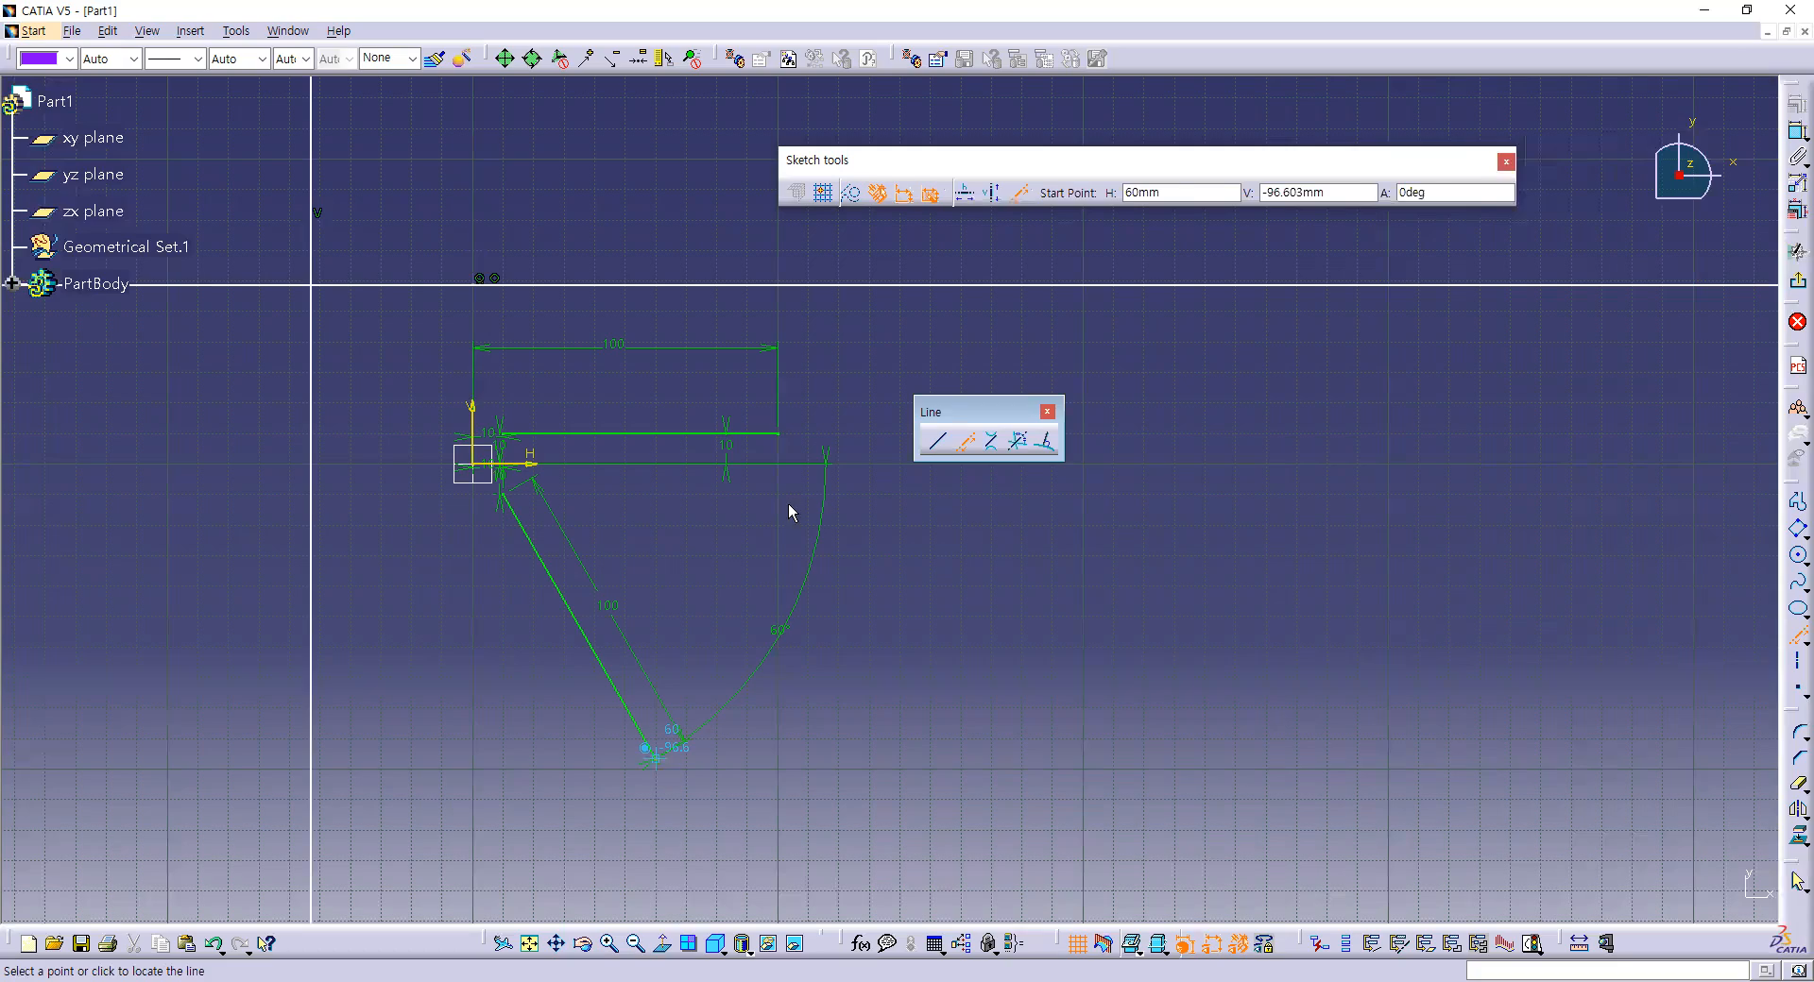
click(777, 437)
middle_drag(684, 468, 850, 869)
mouse_move(757, 631)
middle_down()
mouse_move(563, 530)
mouse_move(712, 756)
mouse_move(621, 422)
mouse_move(869, 773)
mouse_move(668, 591)
mouse_move(765, 224)
mouse_move(1268, 717)
mouse_move(1073, 580)
mouse_move(1101, 624)
mouse_move(570, 469)
mouse_move(679, 359)
mouse_move(1344, 615)
mouse_move(818, 461)
mouse_move(631, 529)
mouse_move(823, 324)
mouse_move(818, 498)
mouse_move(550, 433)
mouse_move(495, 238)
mouse_move(328, 416)
mouse_move(549, 306)
mouse_move(724, 352)
middle_up()
click(725, 352)
Delete the three infinite lines and all remaining dimensioned lines to empty the sketch.
click(606, 506)
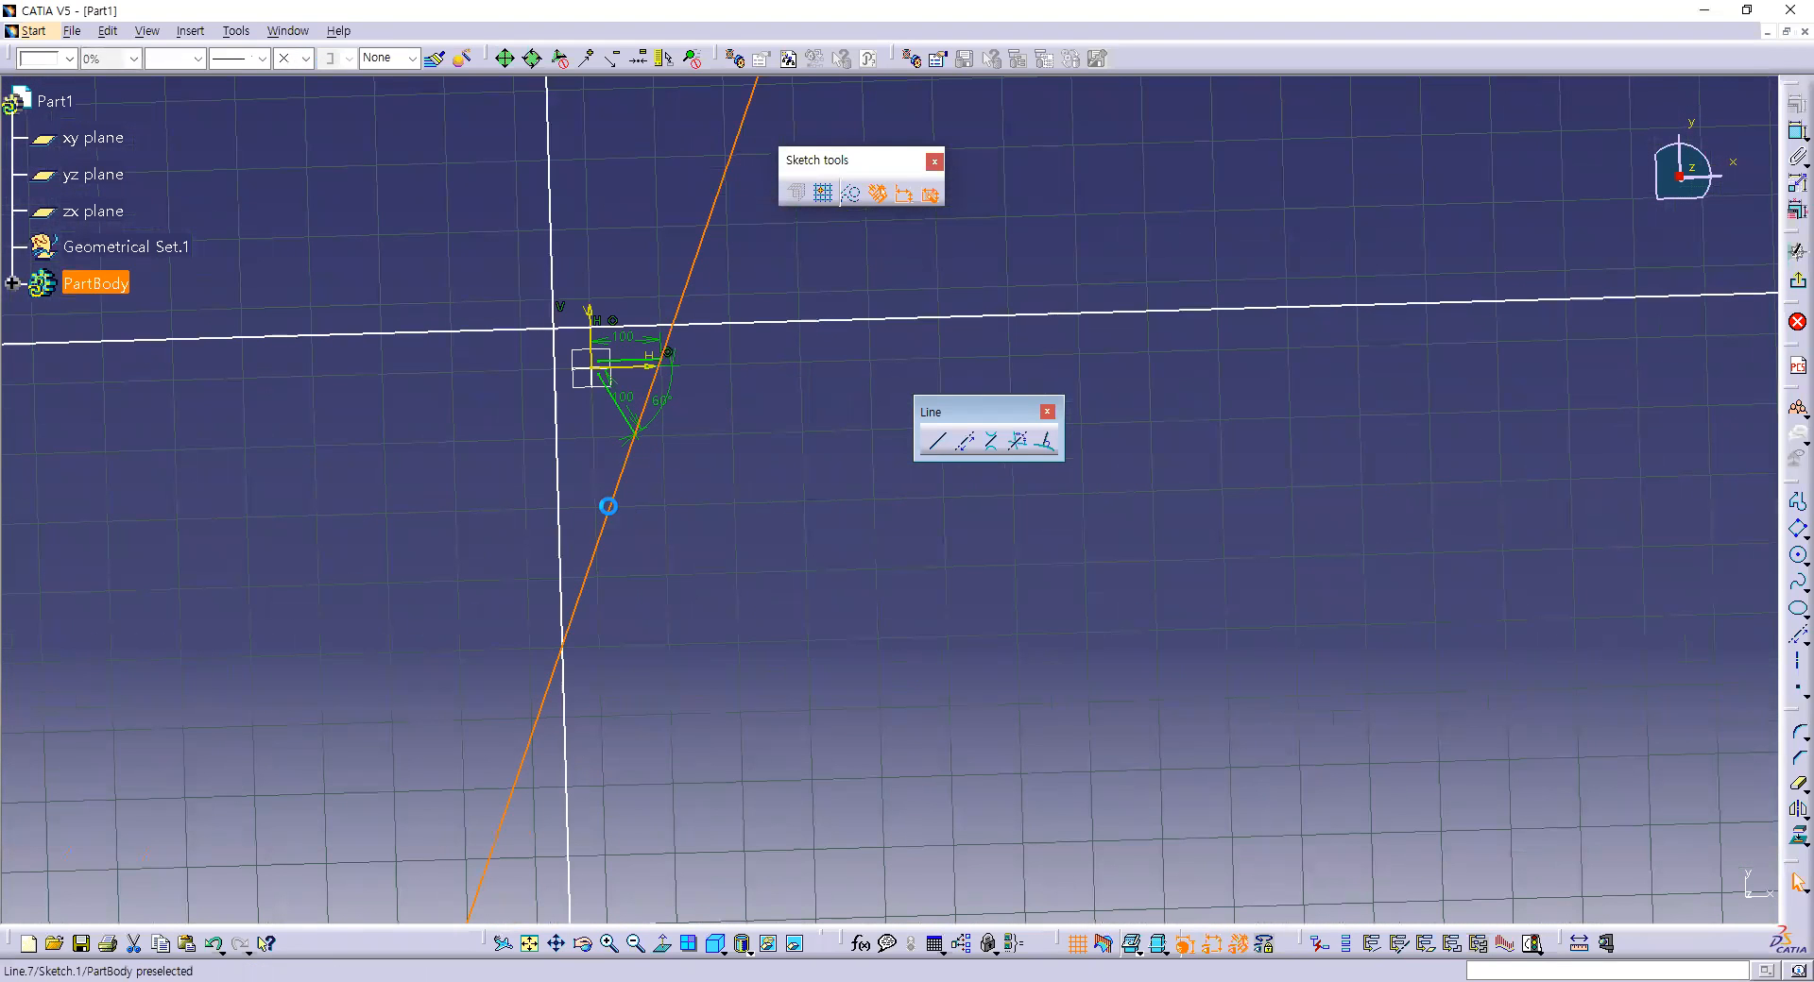
key(Delete)
click(566, 477)
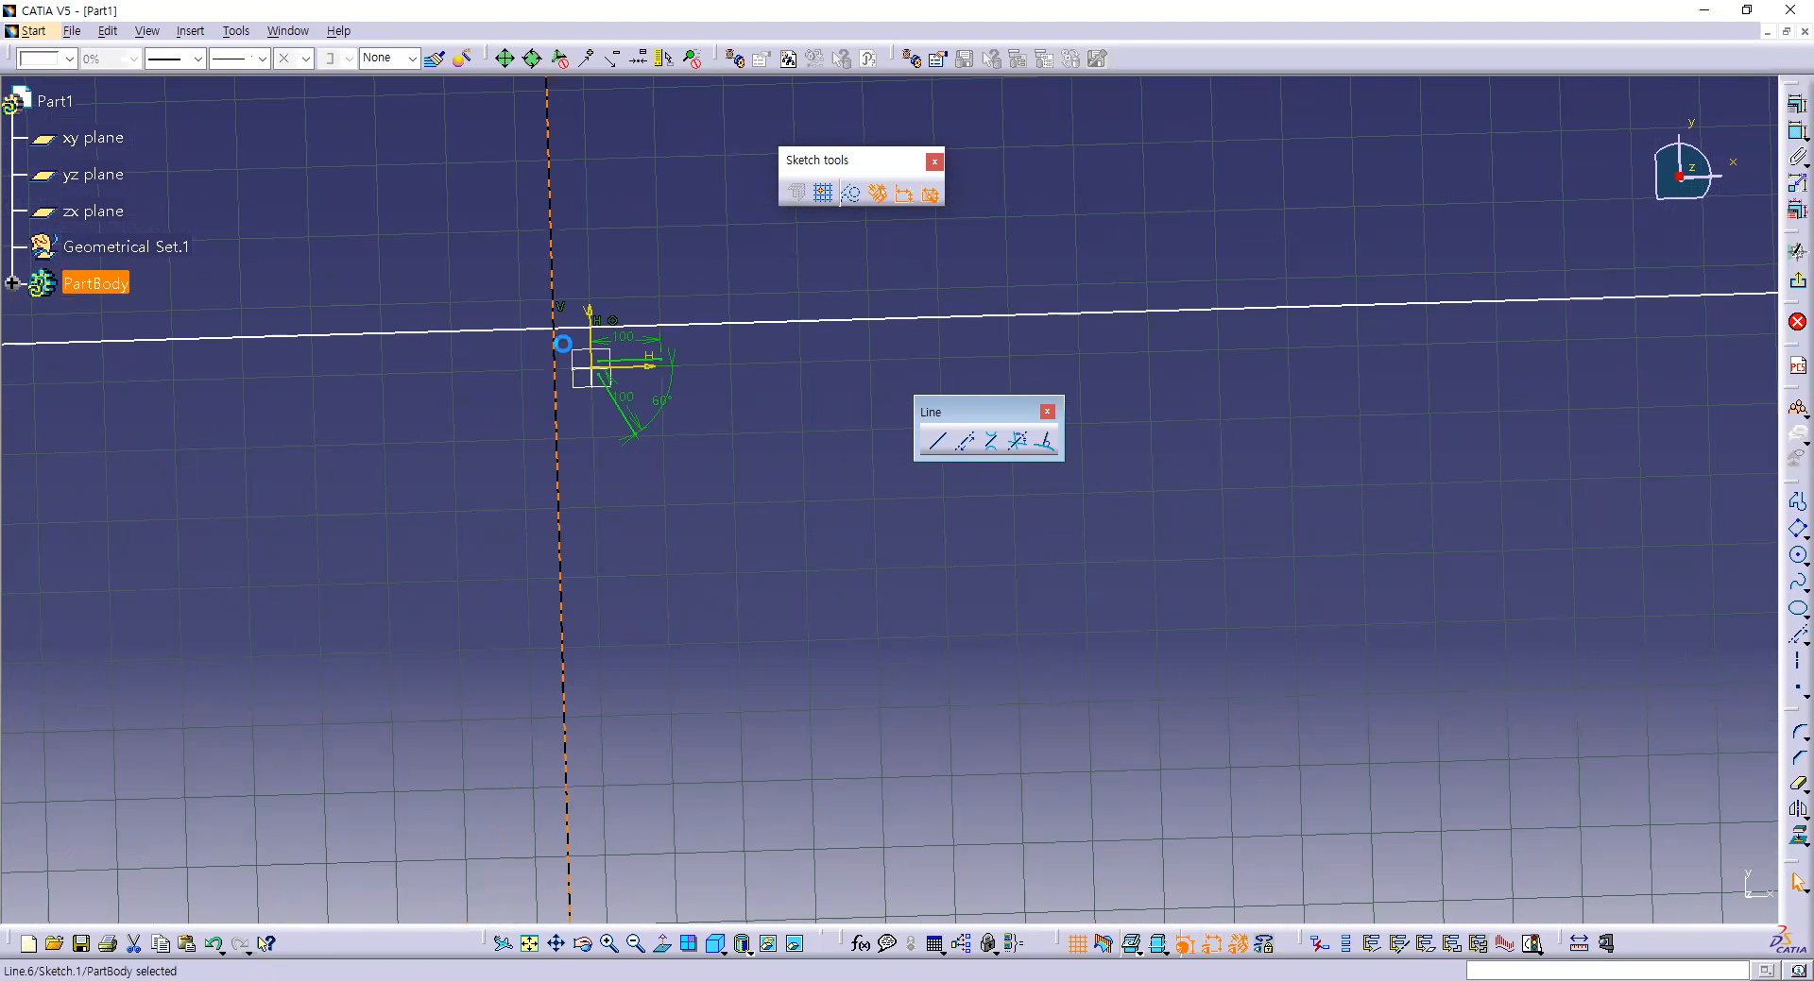
key(Delete)
click(643, 326)
key(Delete)
click(670, 950)
drag(452, 231, 736, 569)
key(Delete)
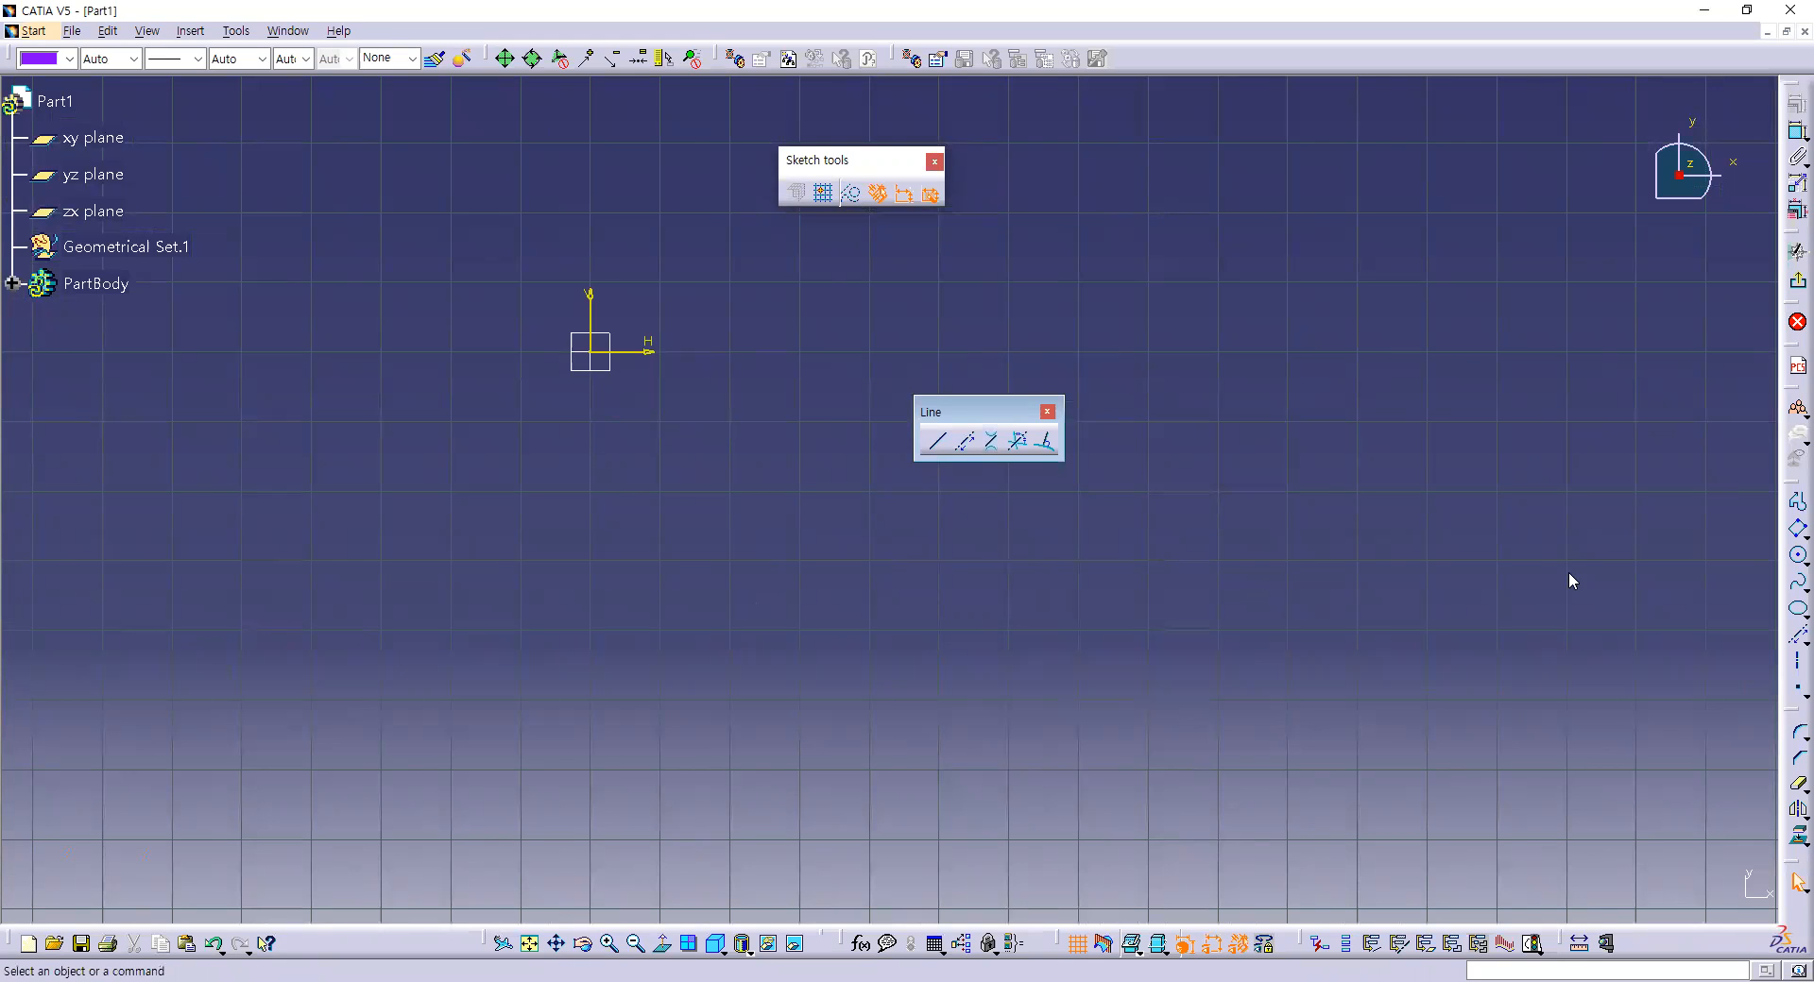
Draw two separate circles, one about 113 mm in radius and one about 123 mm in radius near the origin.
click(1796, 556)
click(850, 622)
click(825, 548)
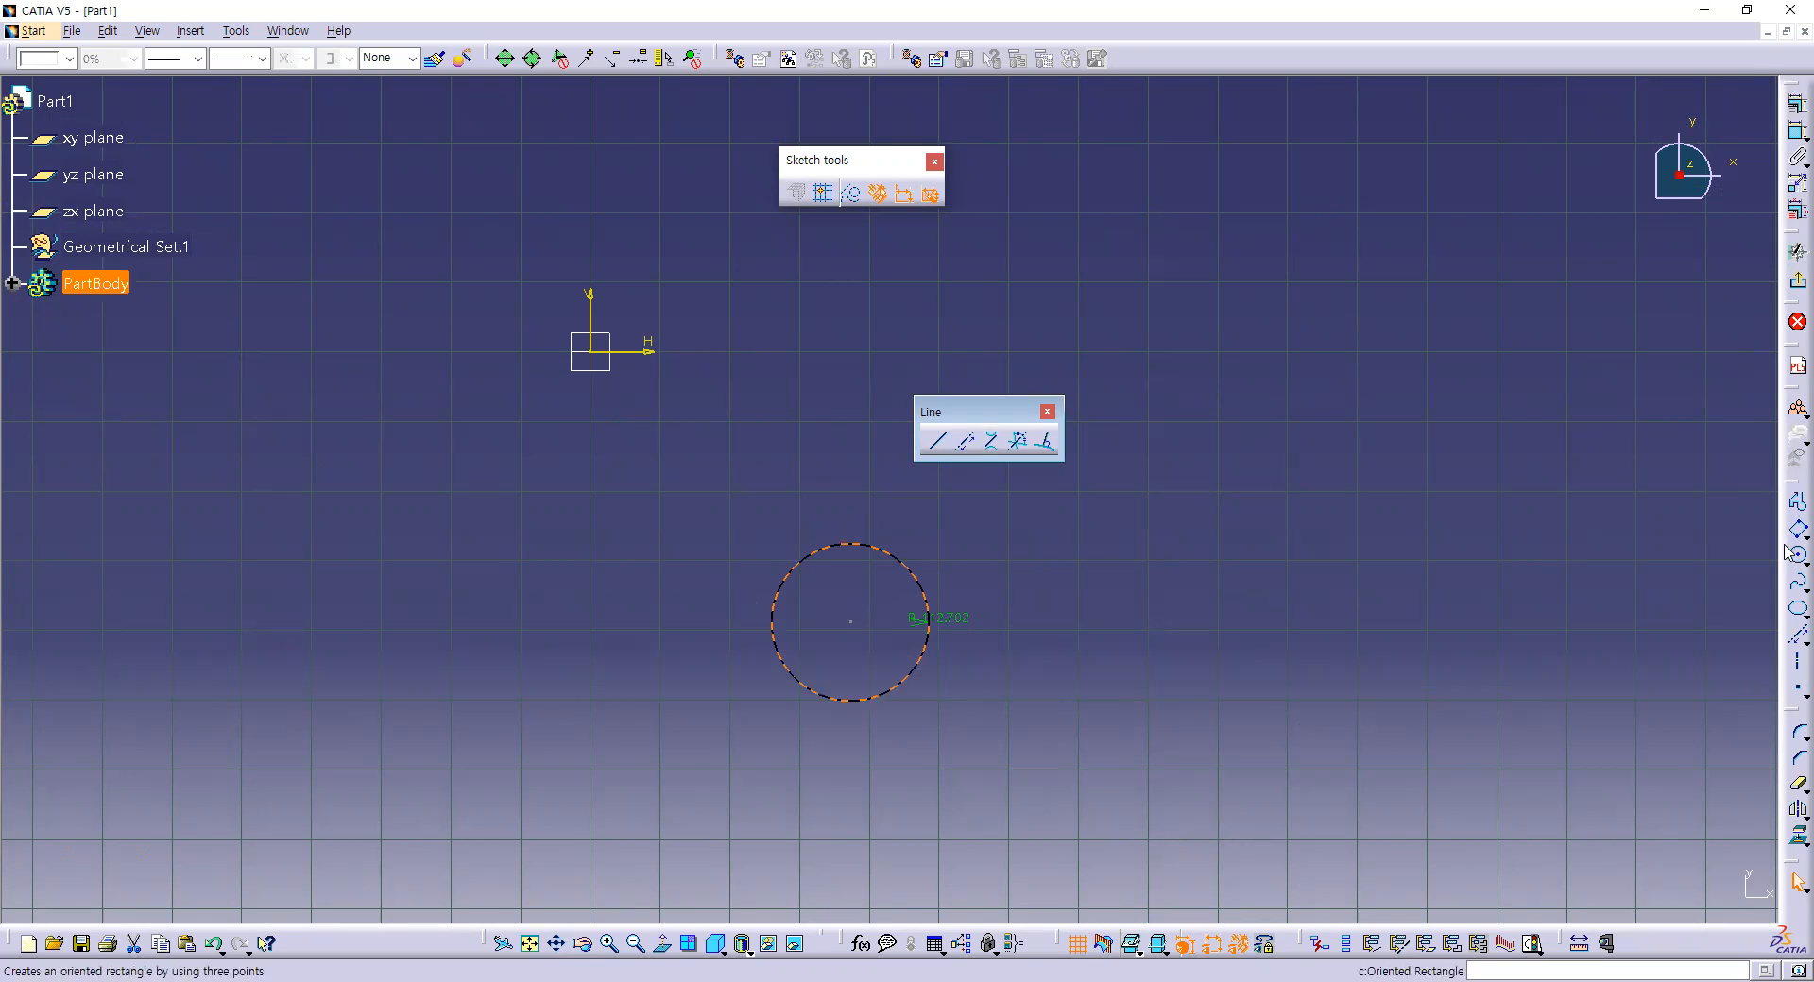
click(635, 421)
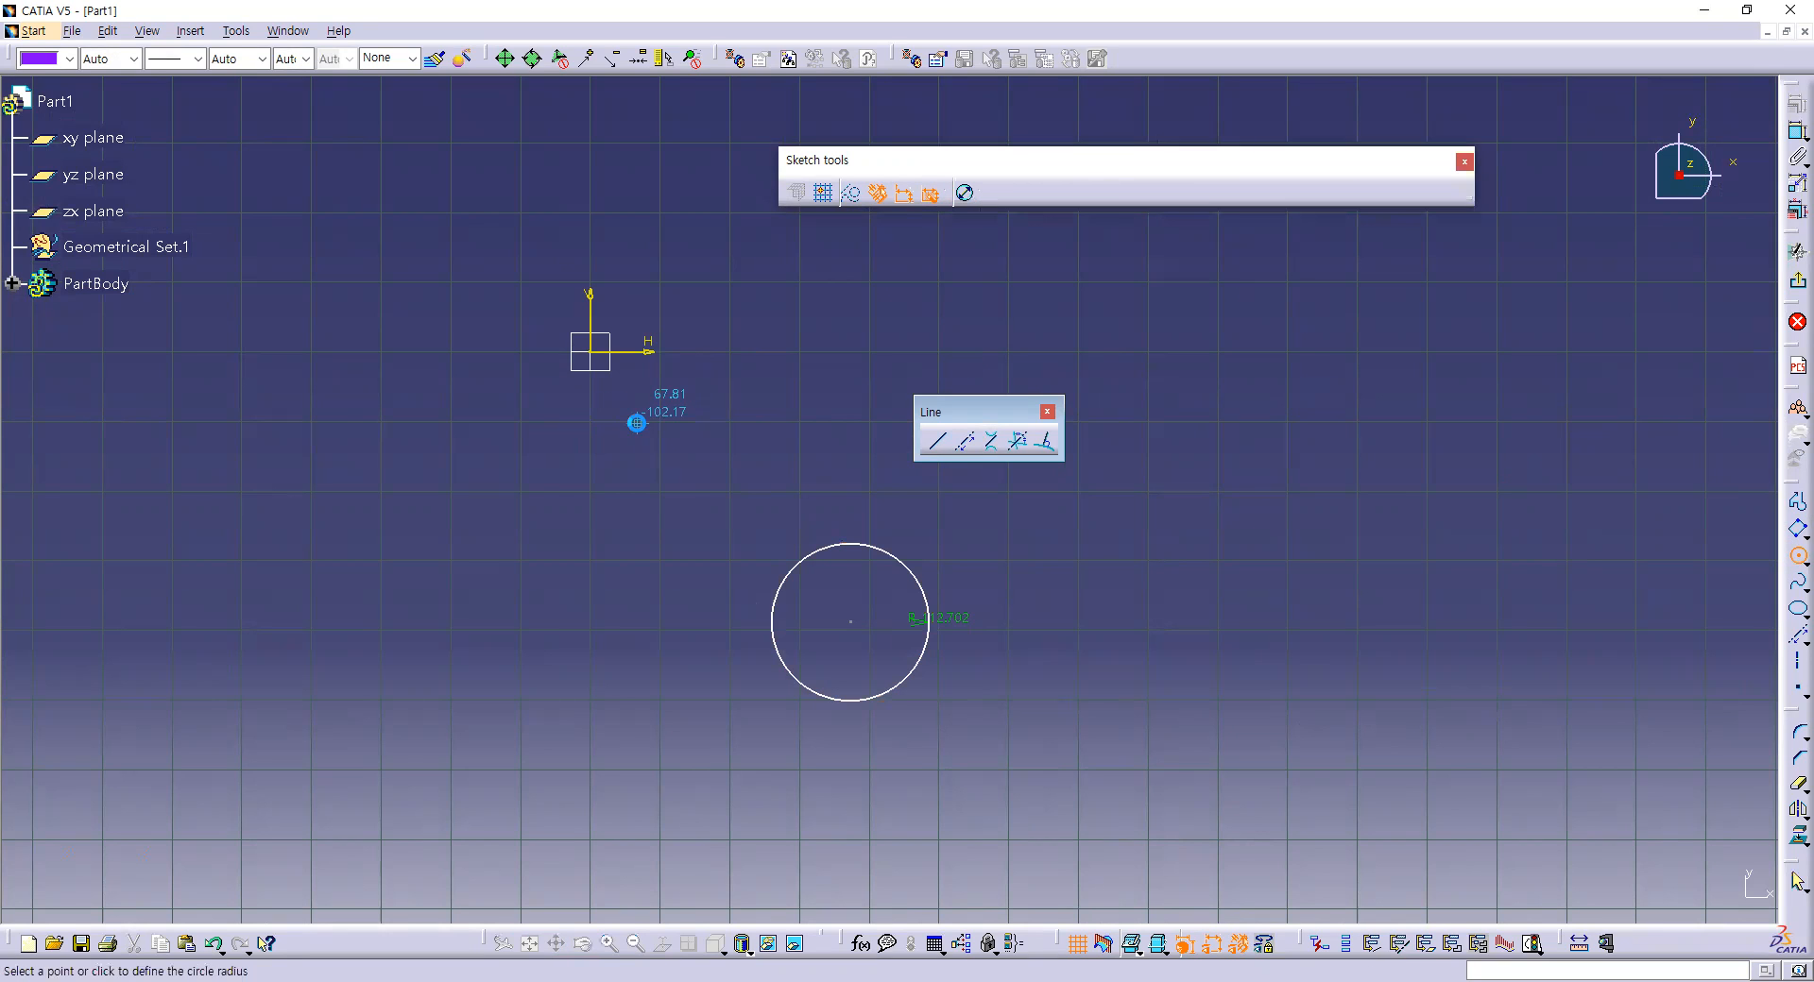
click(610, 502)
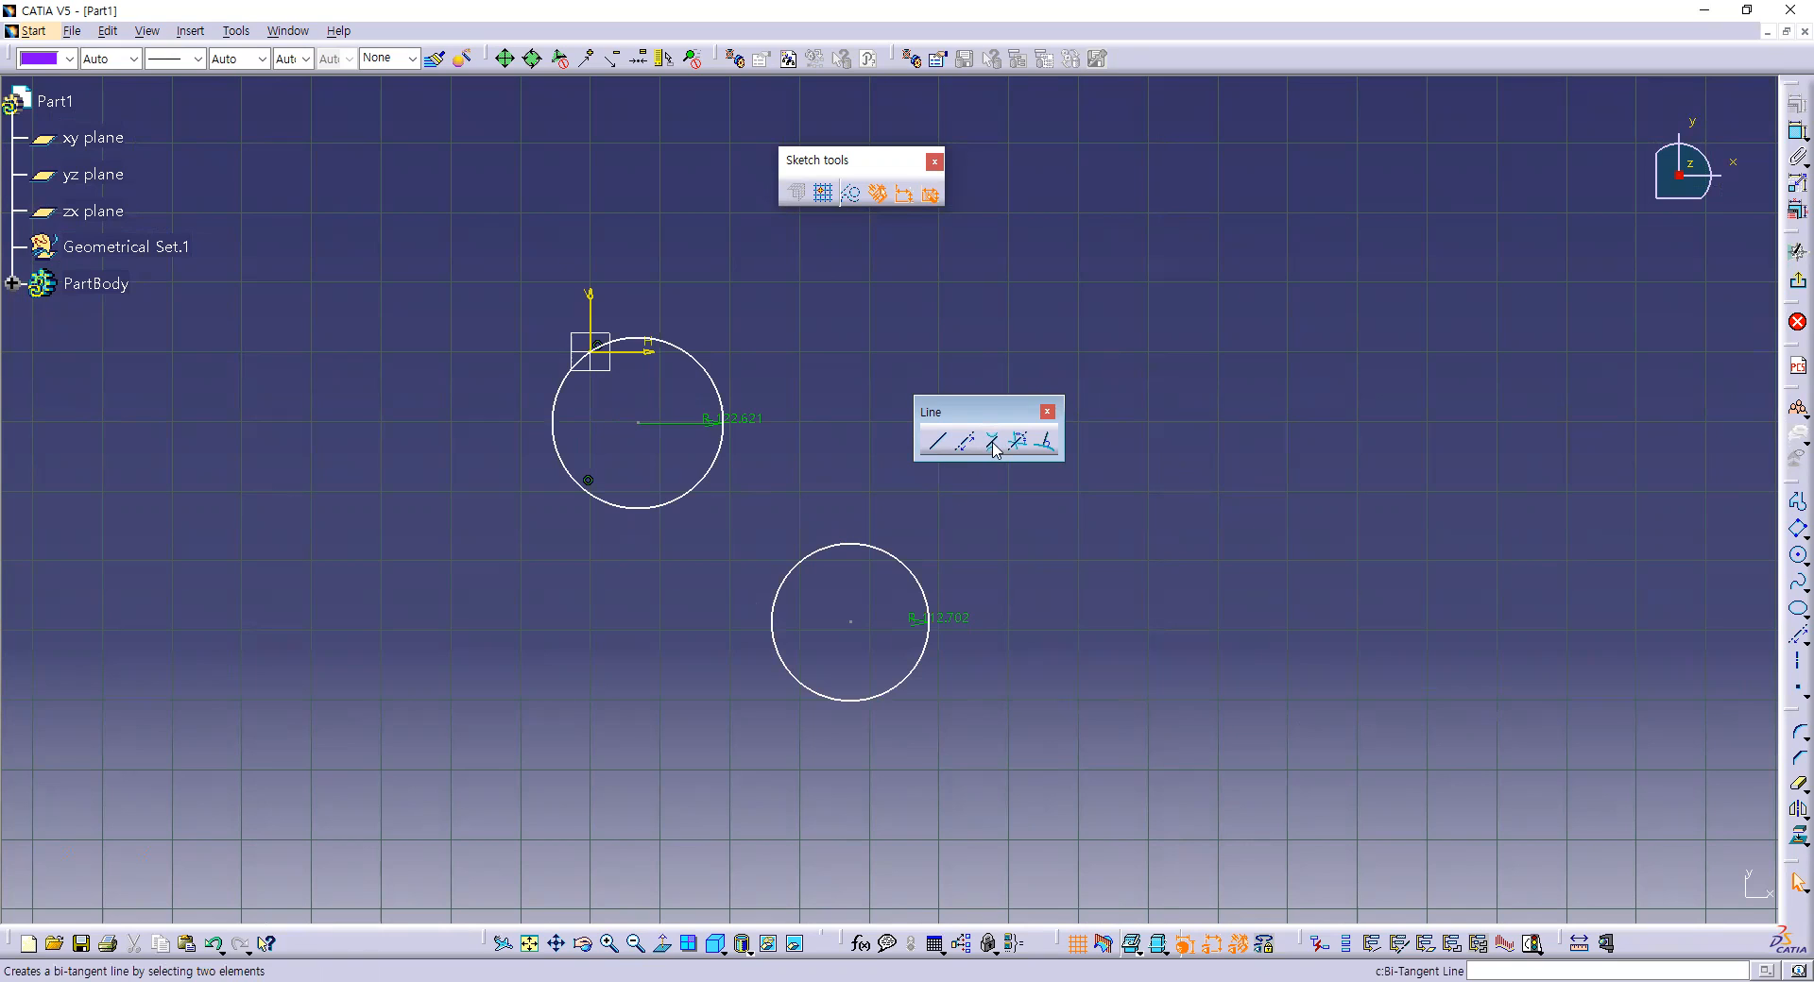
Draw two crossing bi-tangent lines between the inner sides of the two circles.
click(992, 442)
click(897, 562)
click(637, 510)
click(991, 442)
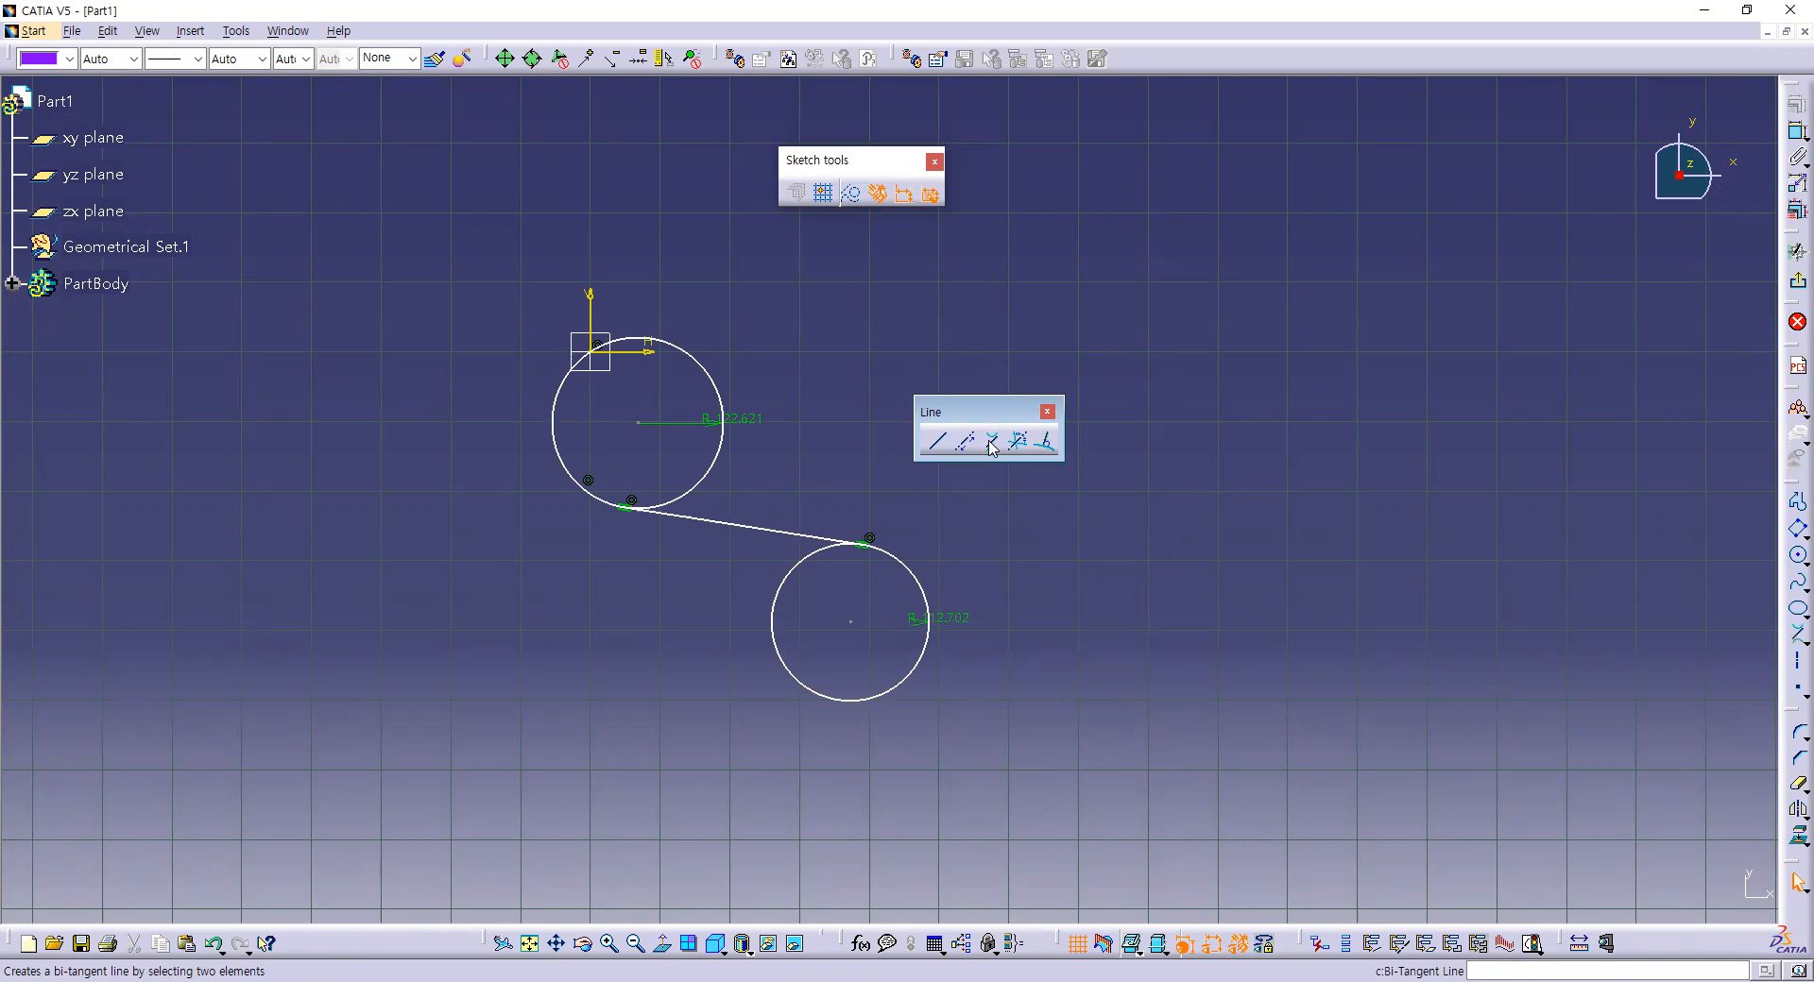
click(784, 640)
click(722, 397)
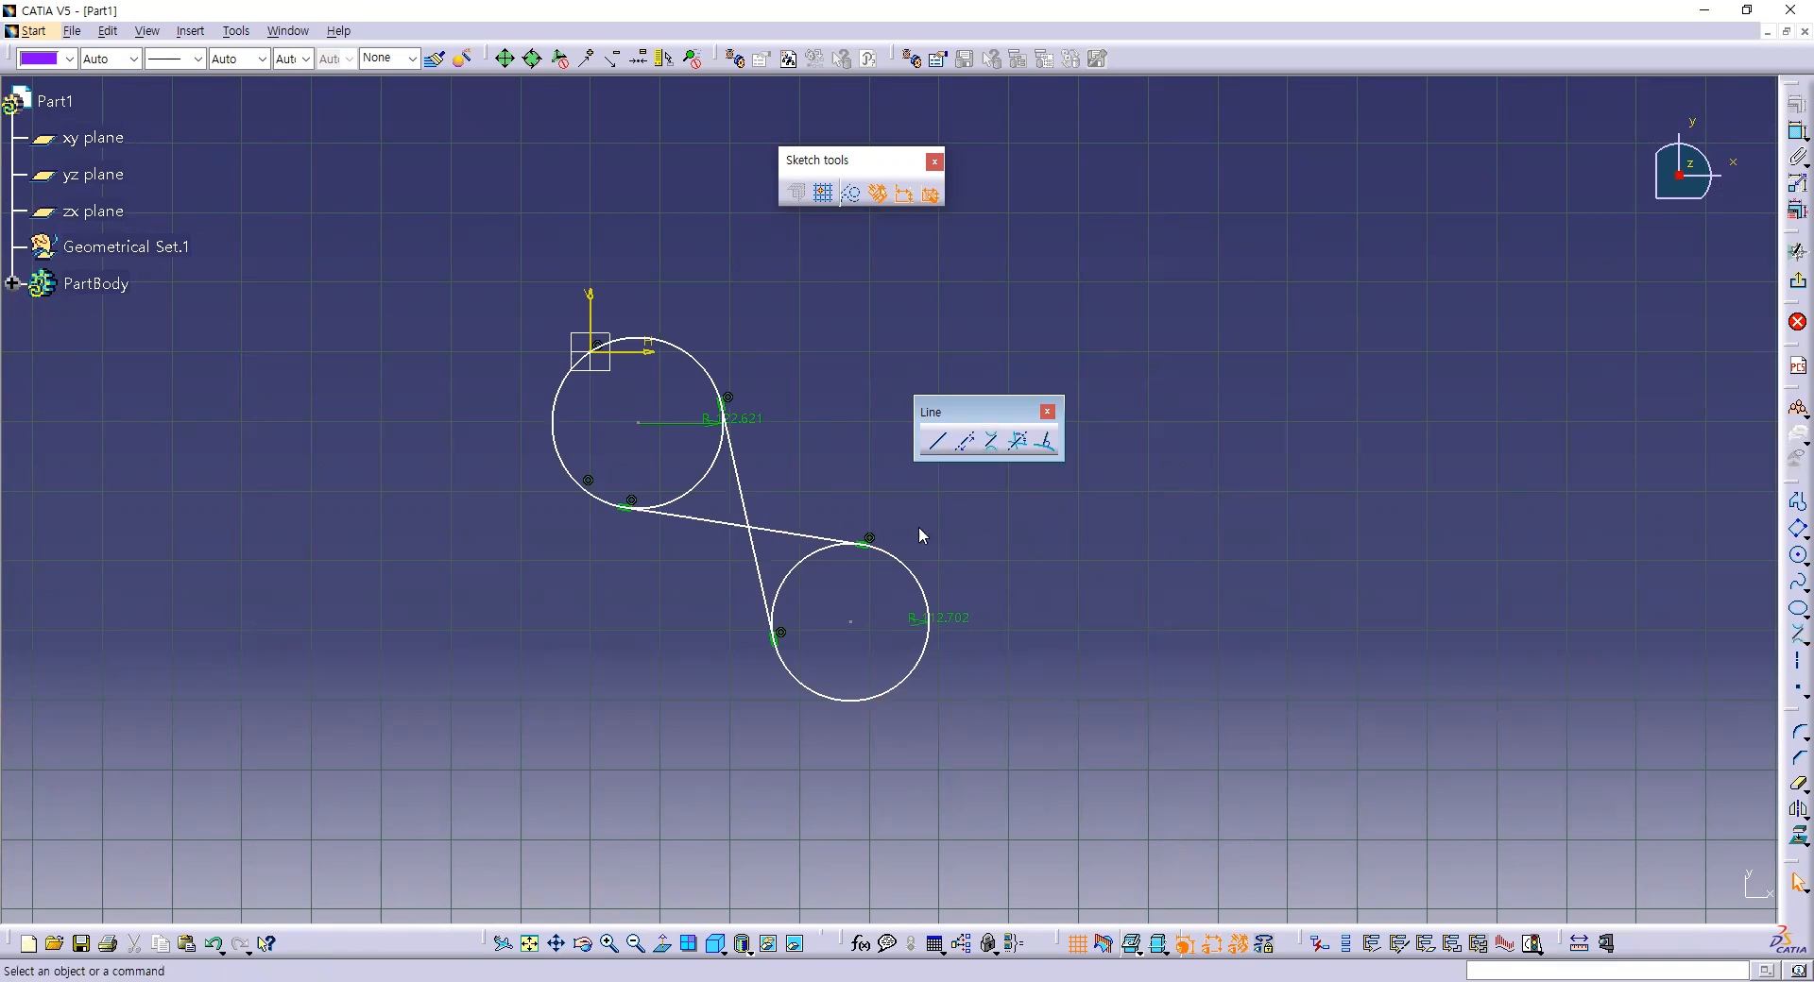
Draw the two outer bi-tangent lines that join the circles along their outer sides.
click(992, 442)
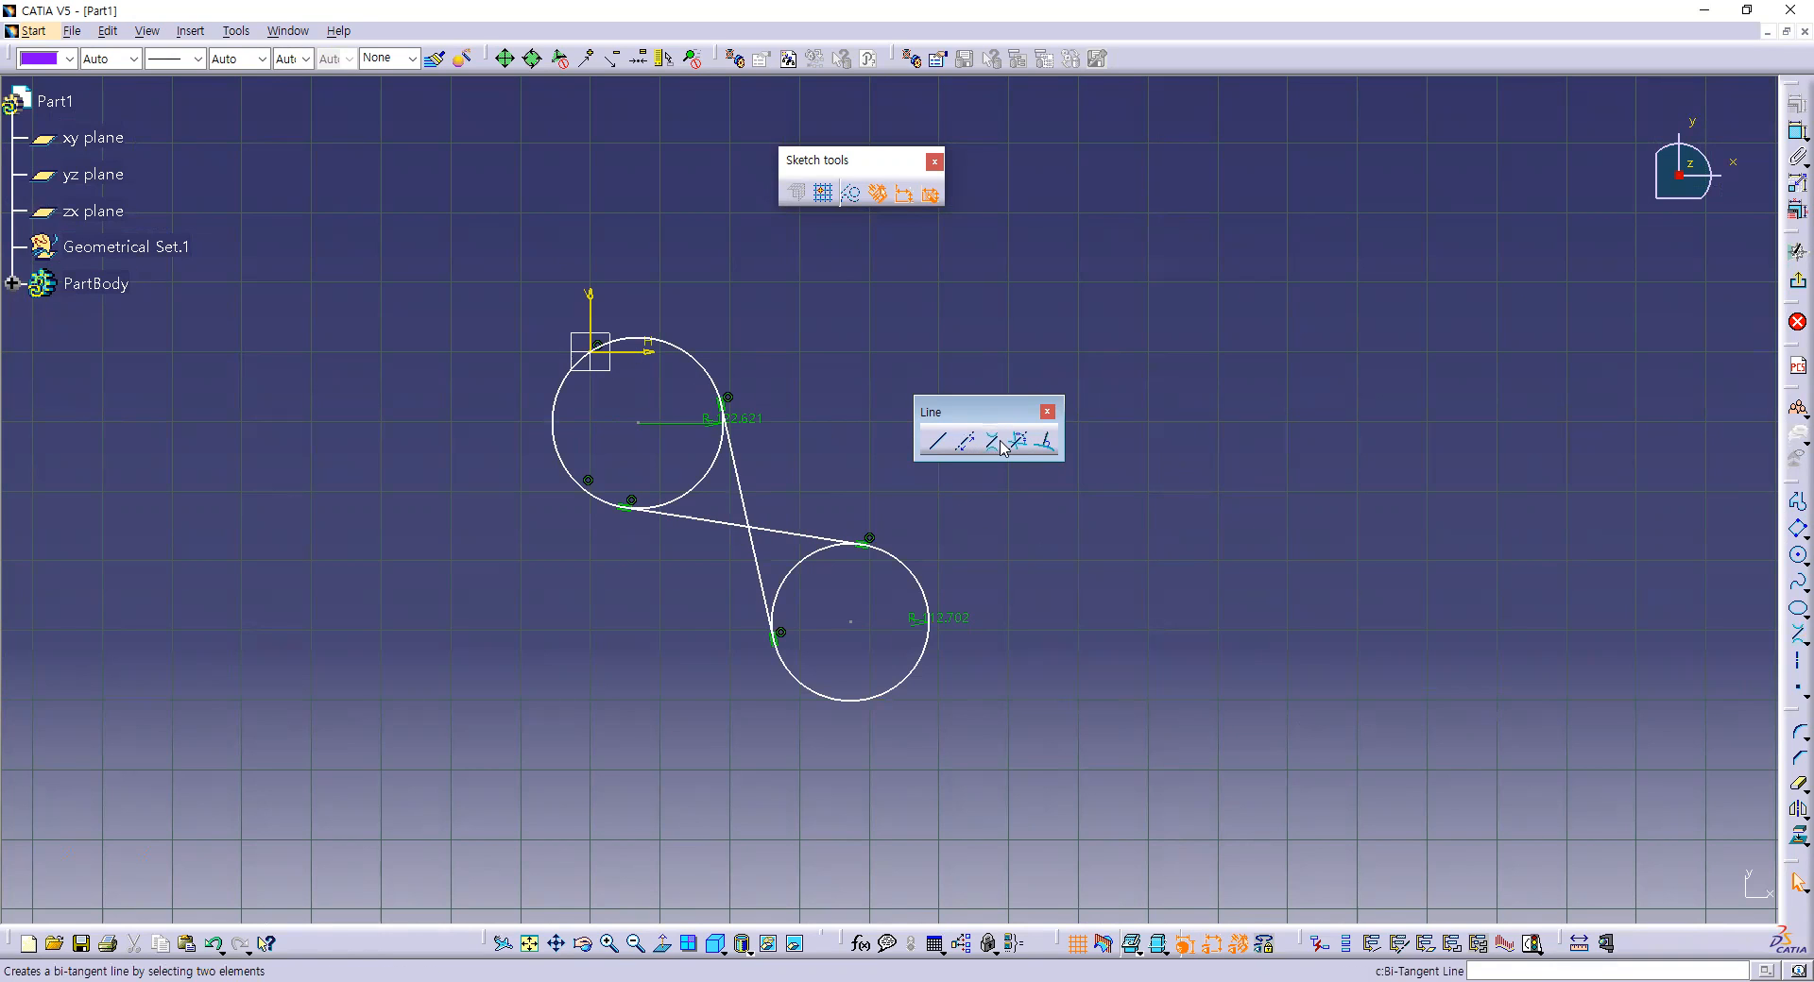
click(704, 365)
click(916, 566)
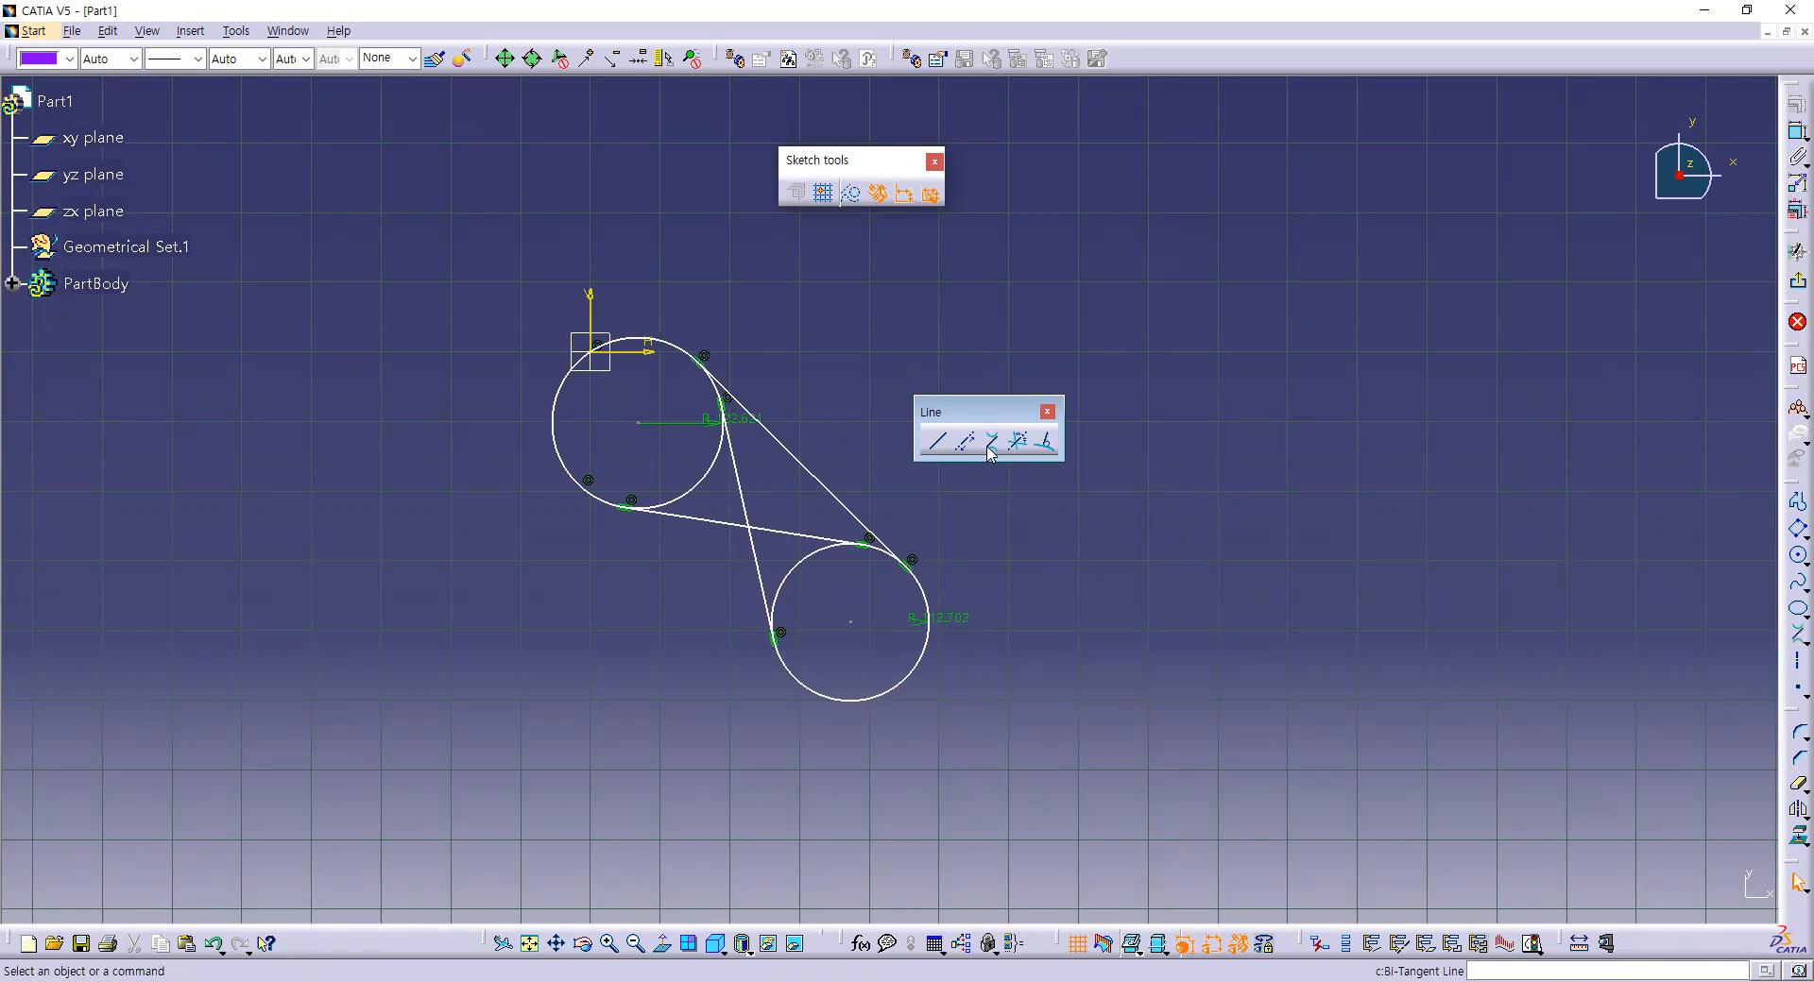
click(818, 699)
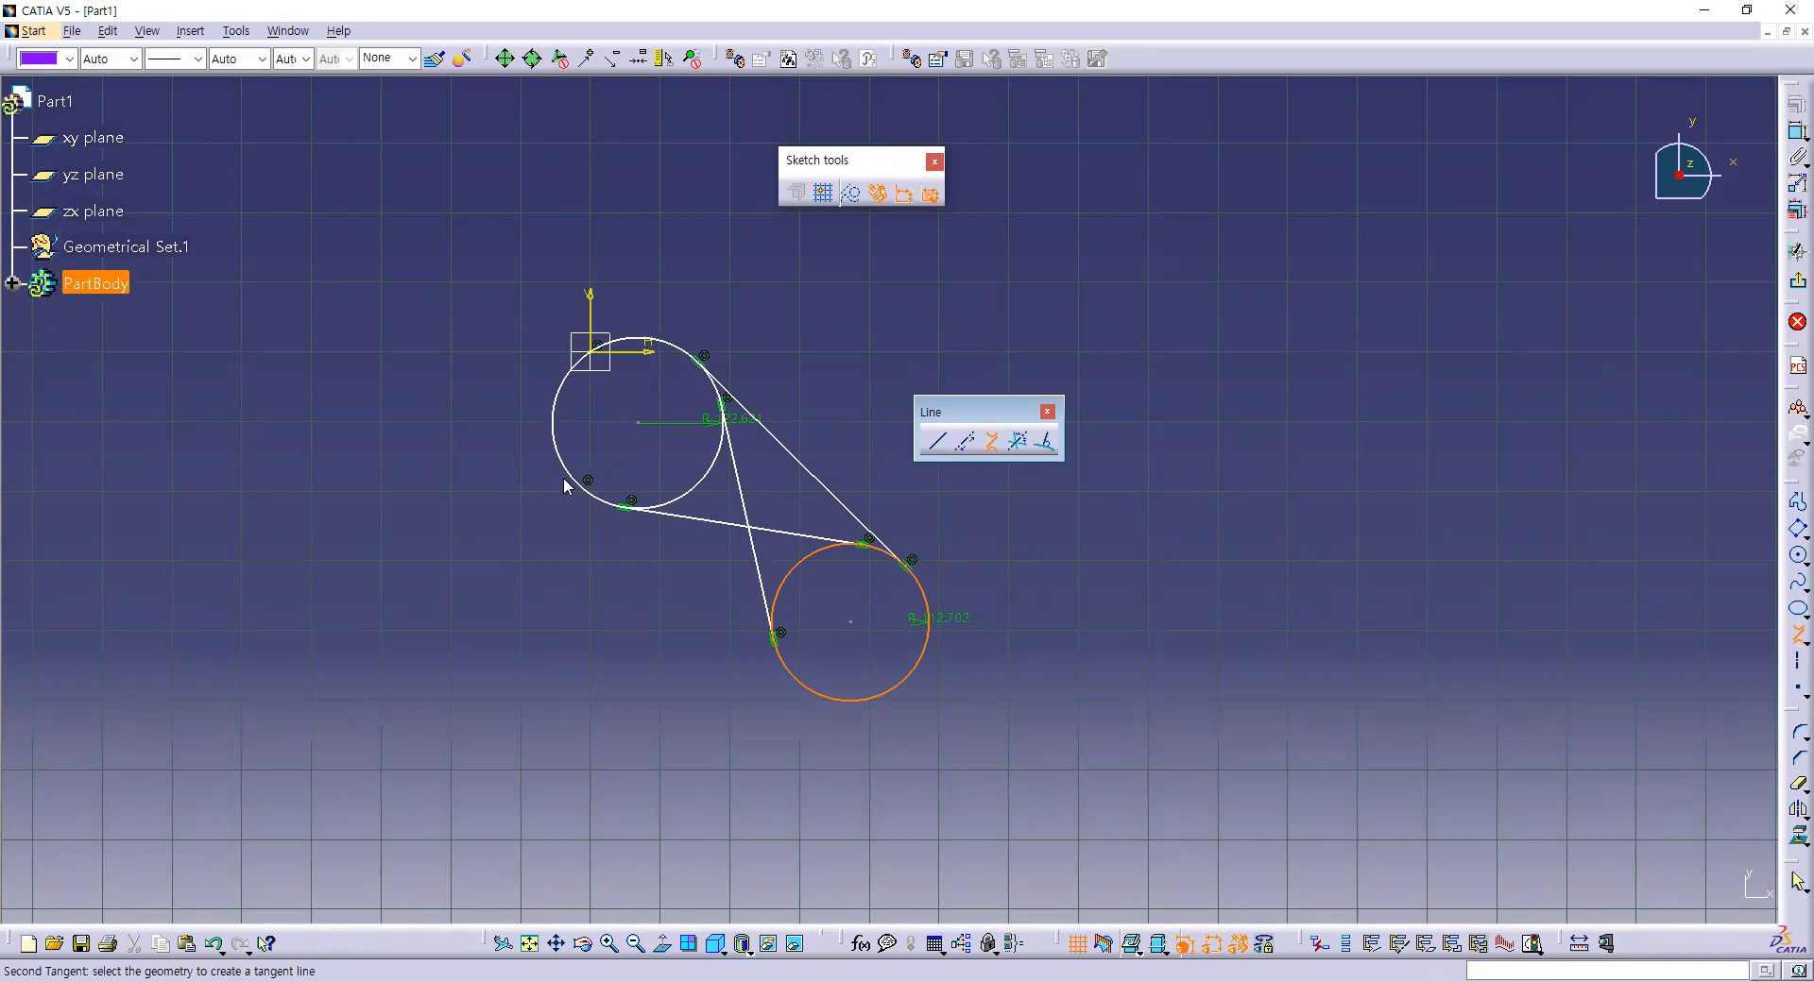
click(584, 488)
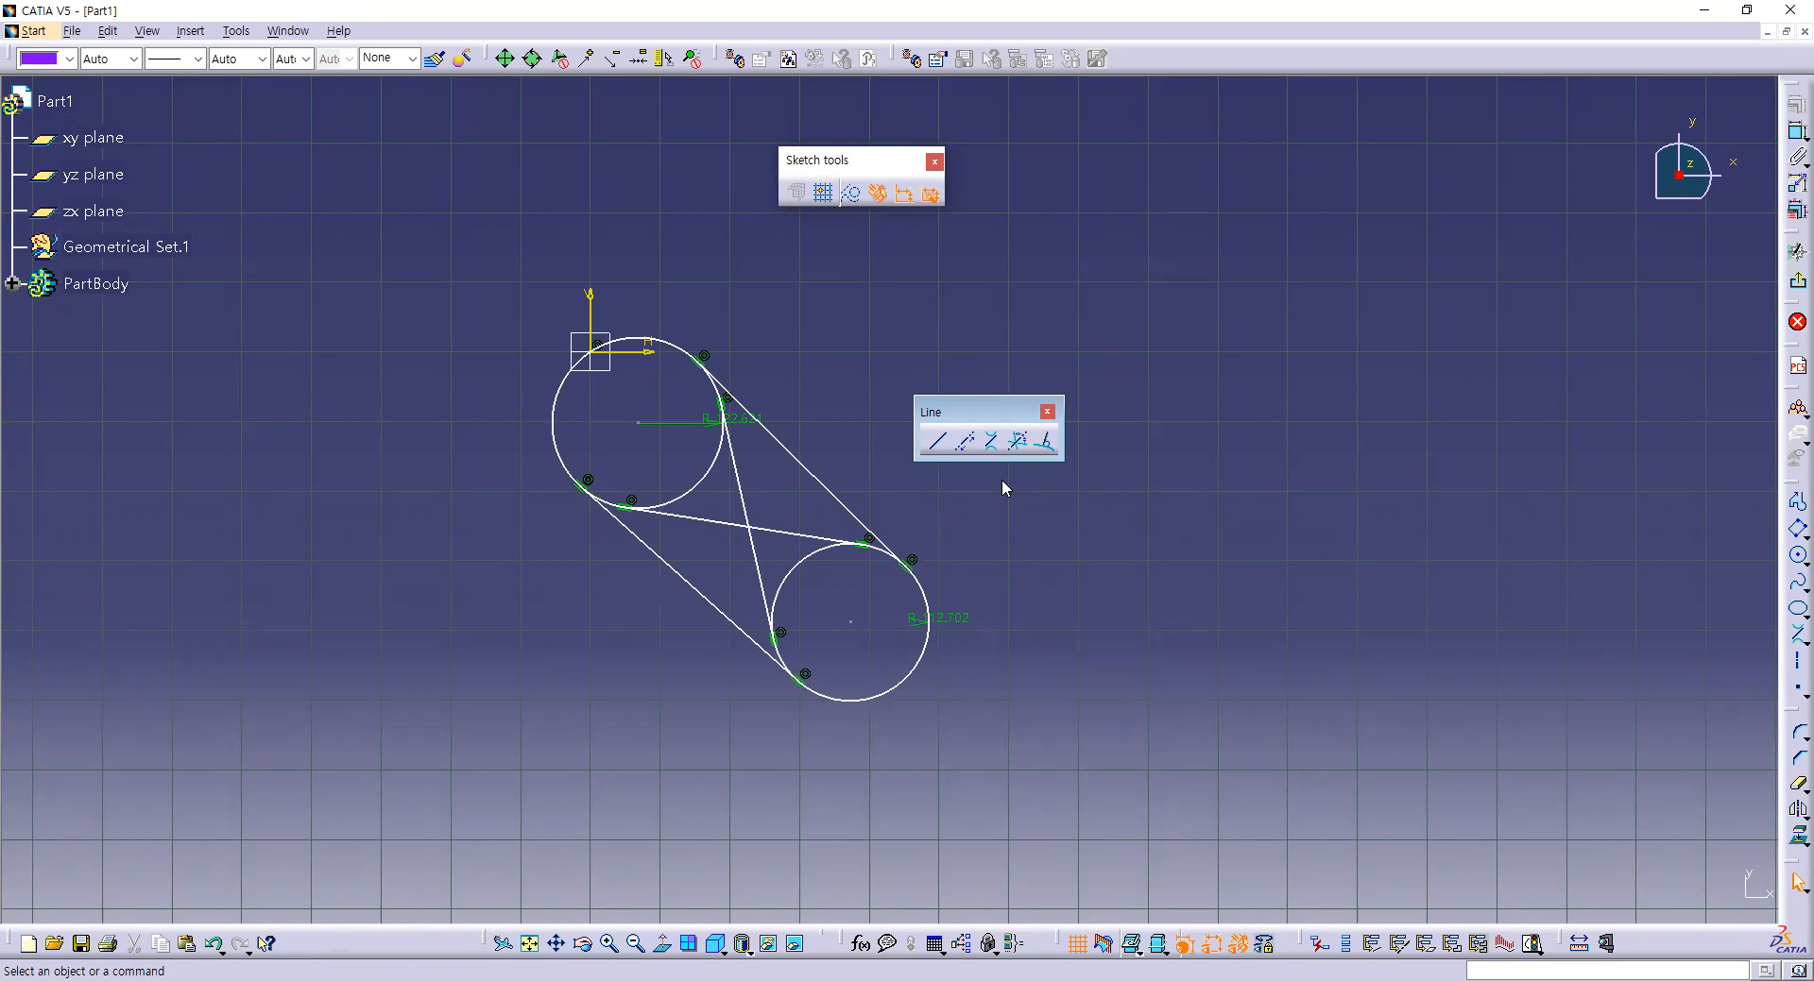
click(993, 442)
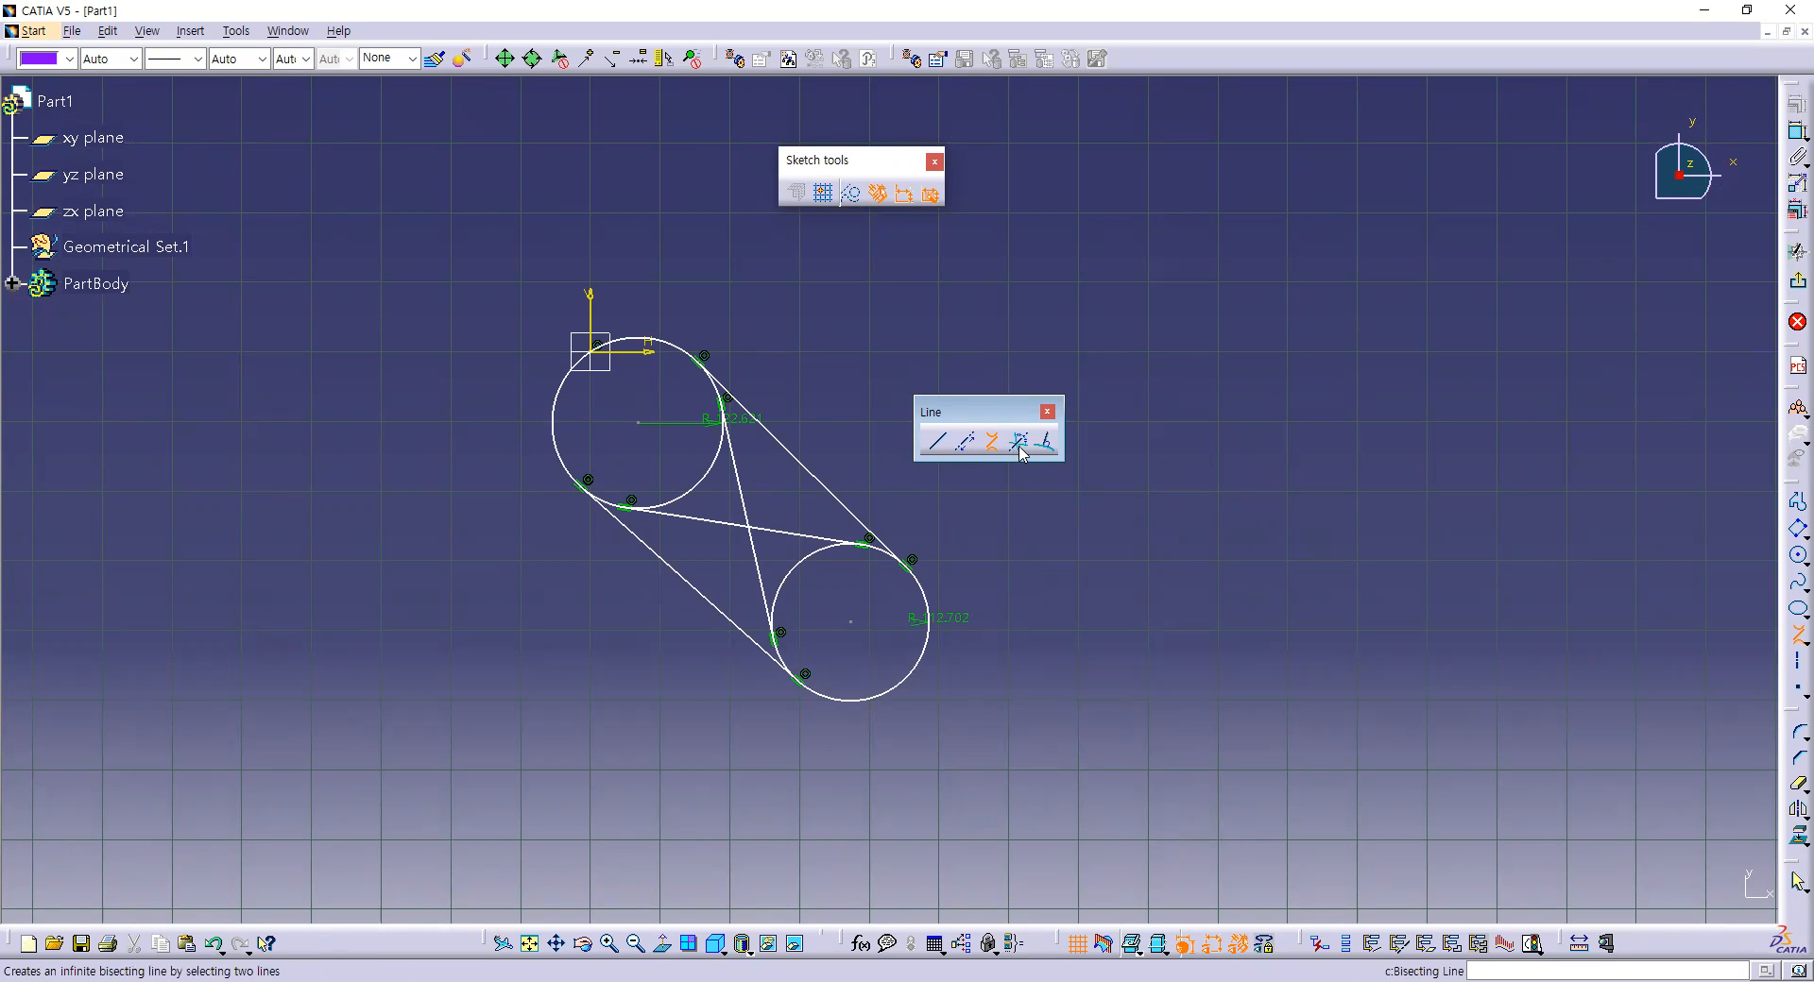
Create an infinite bisecting line between the two outer tangent lines that join the circles.
key(Escape)
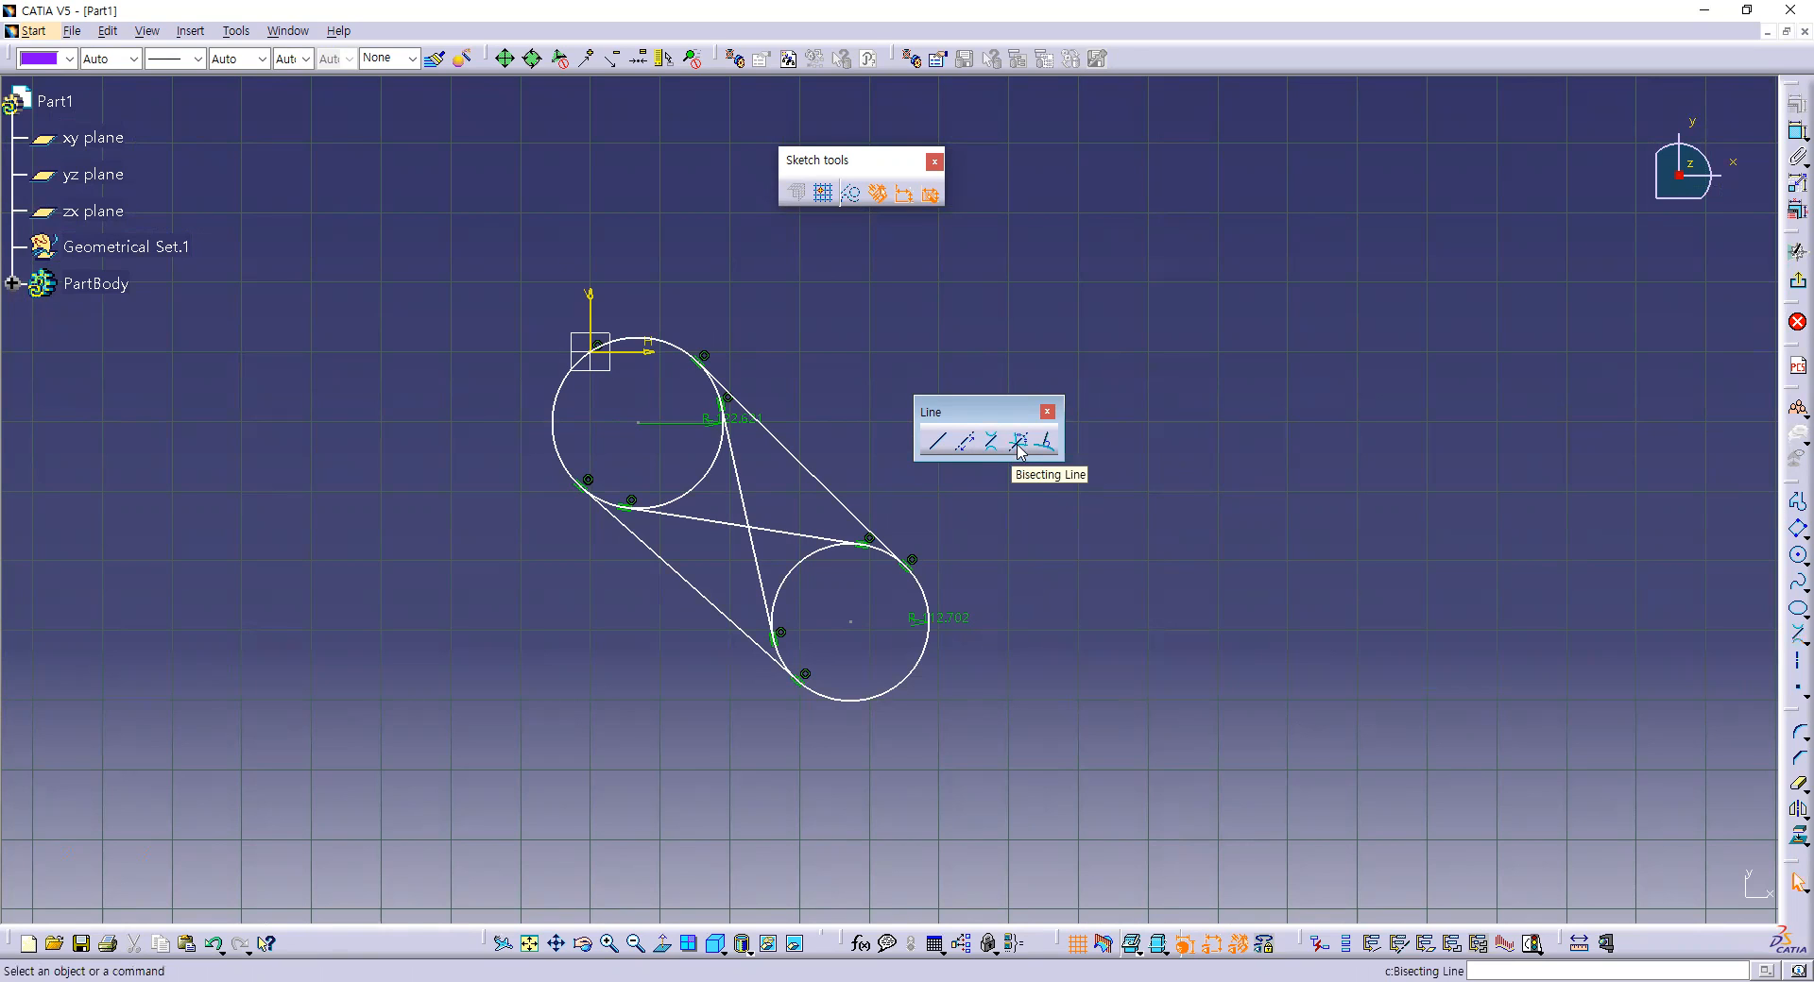
click(1019, 442)
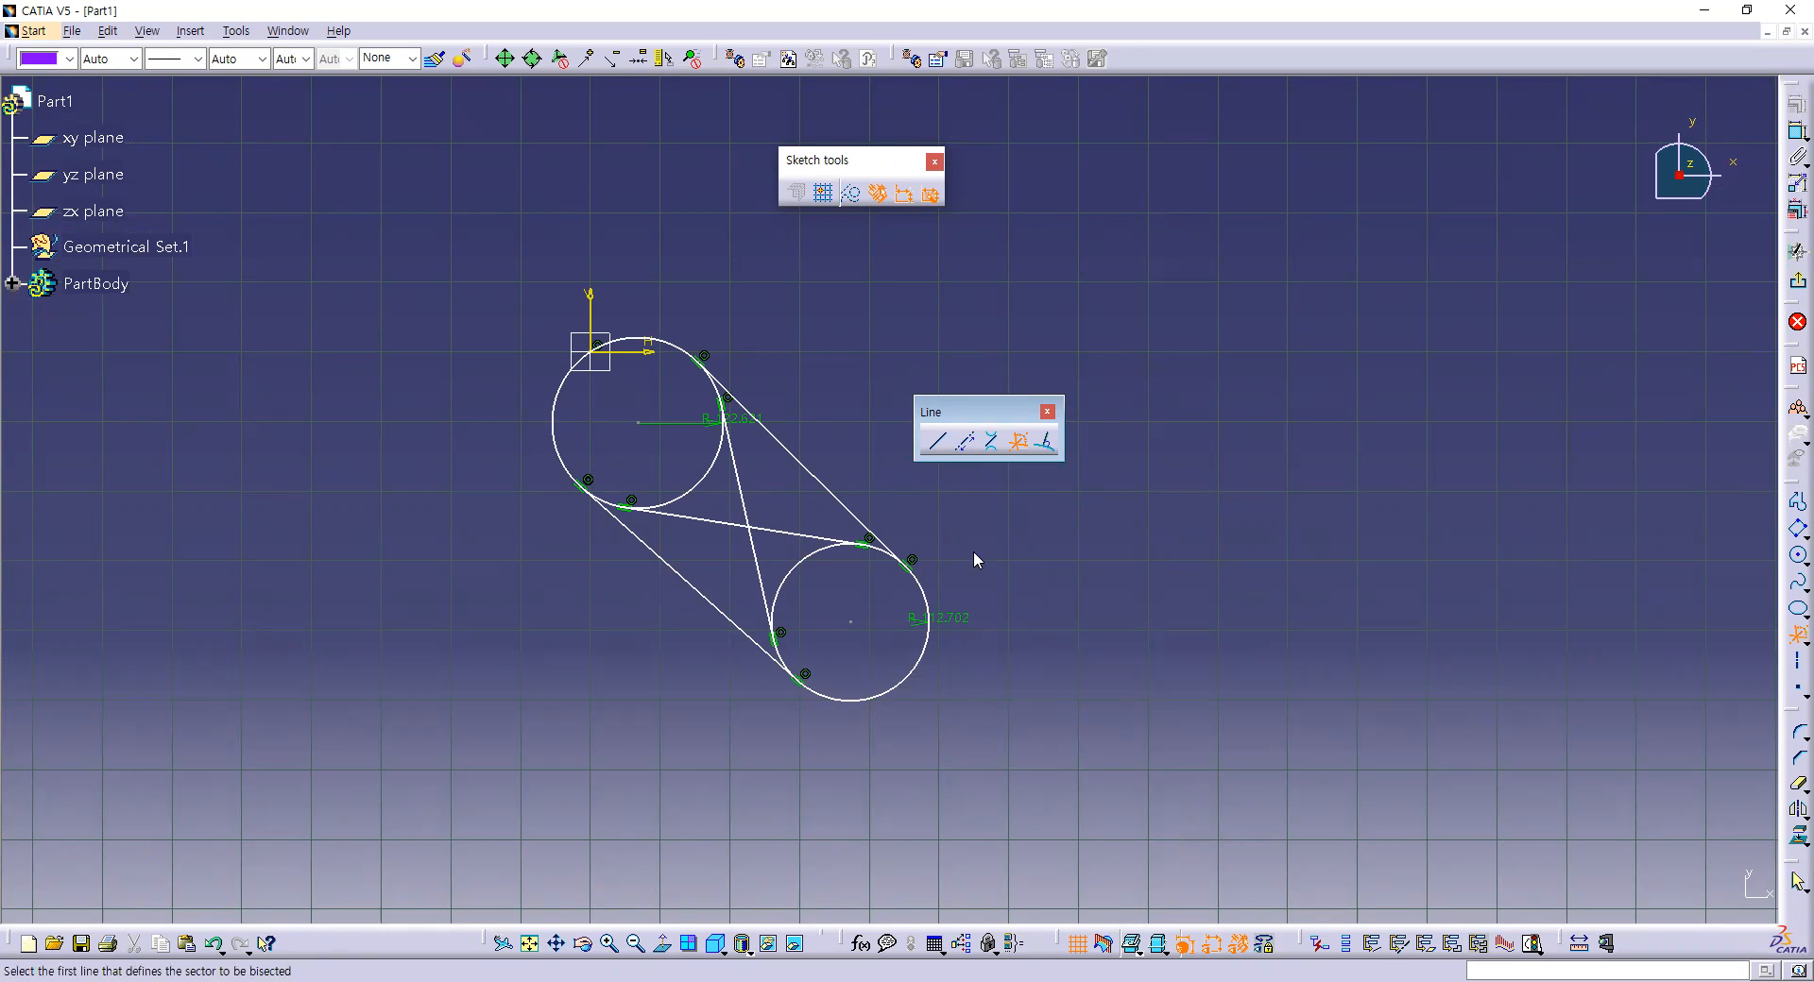
click(811, 472)
click(707, 601)
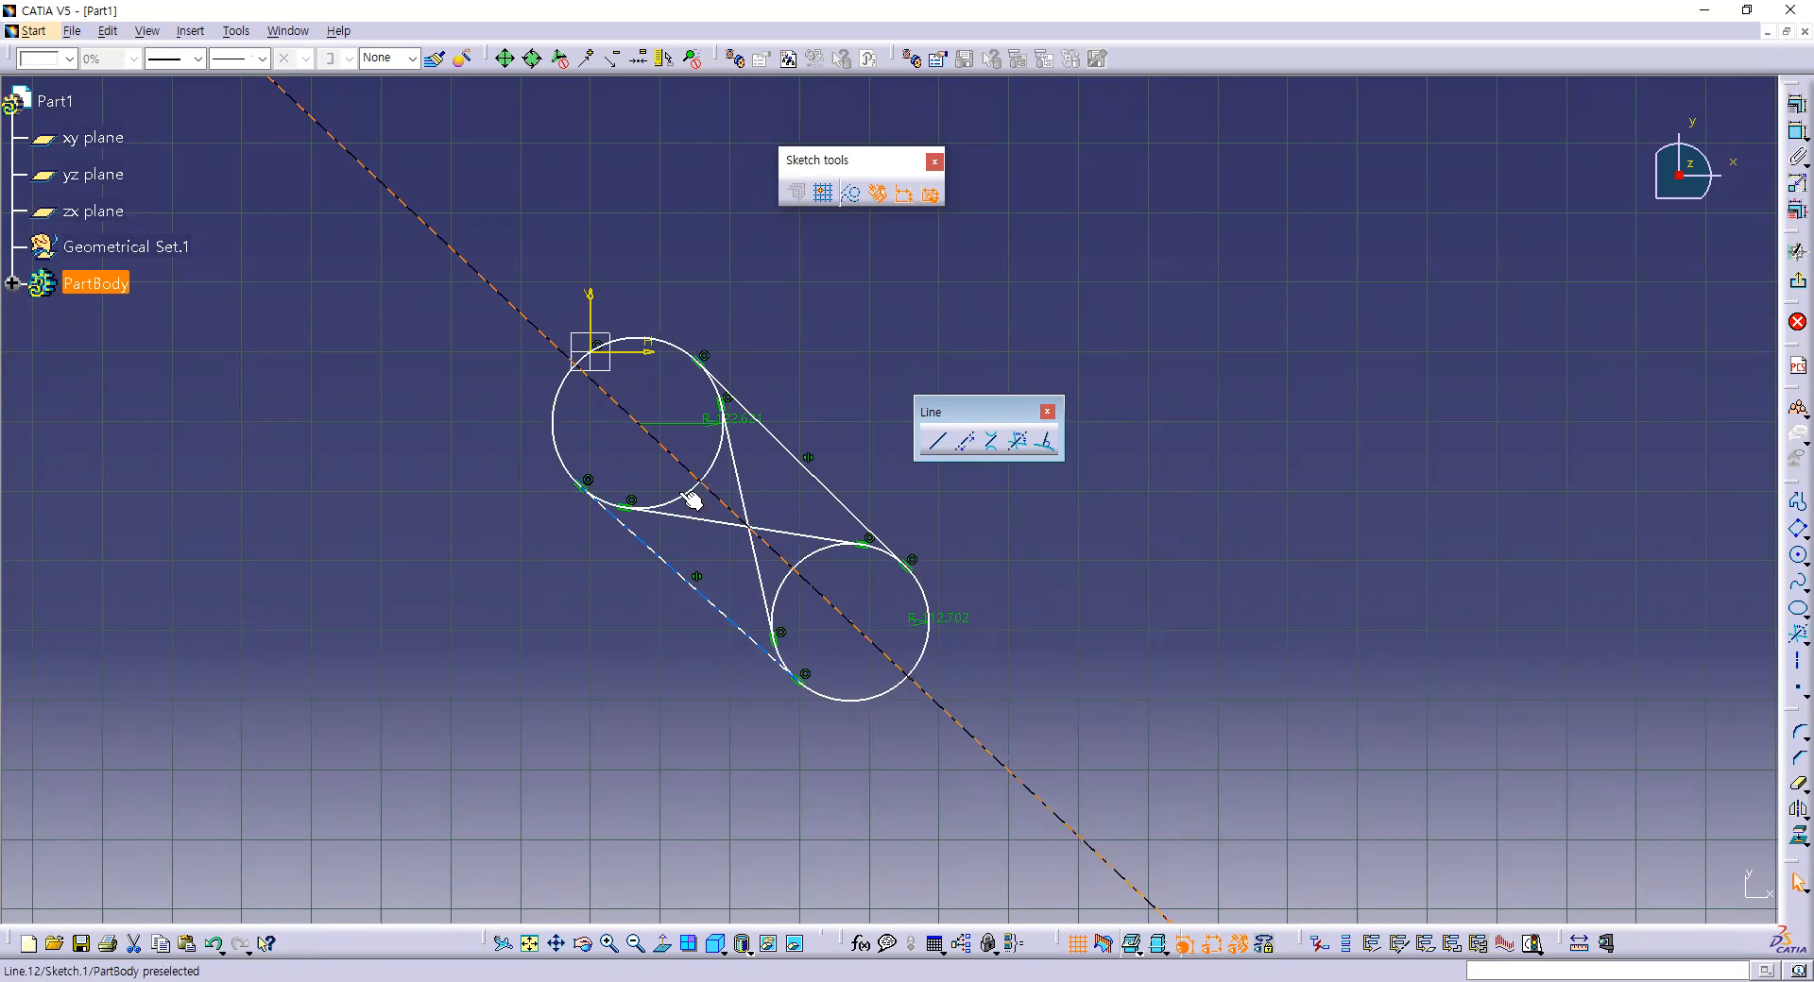
Draw two separate slanted lines beside the circles, converging downward, about 411 mm and 450 mm long.
click(1530, 332)
click(1793, 504)
click(1113, 291)
click(1232, 552)
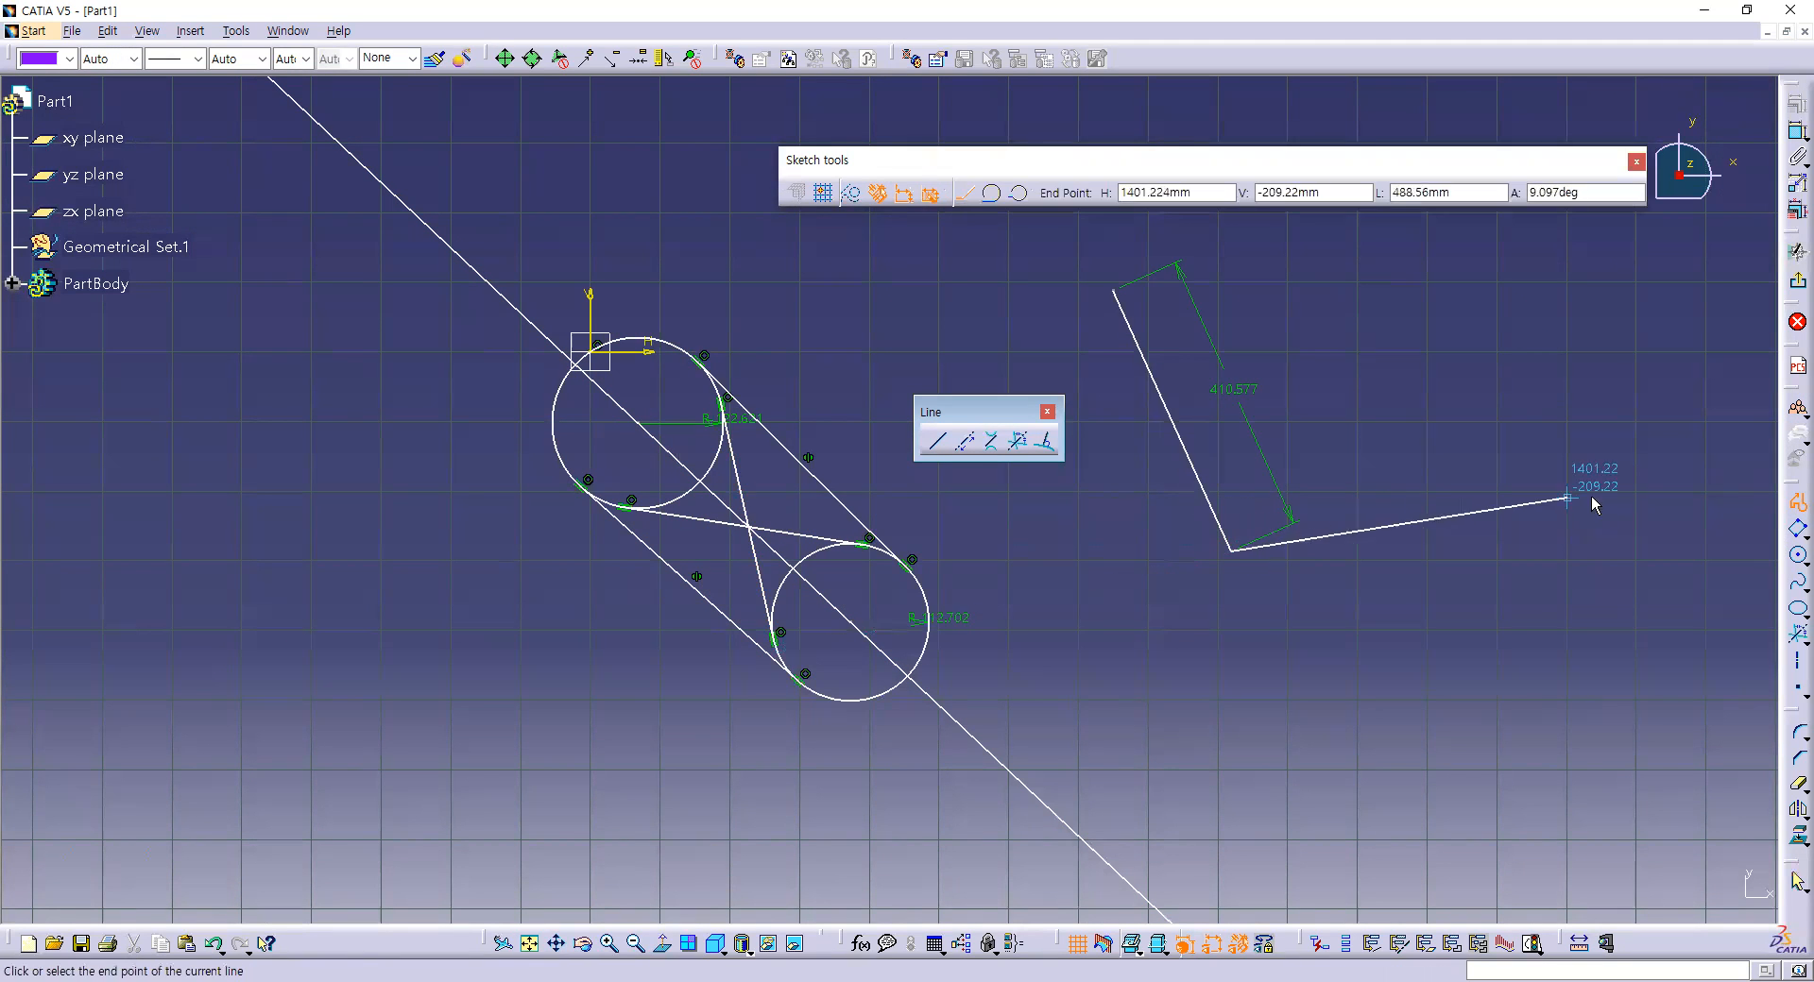
key(Escape)
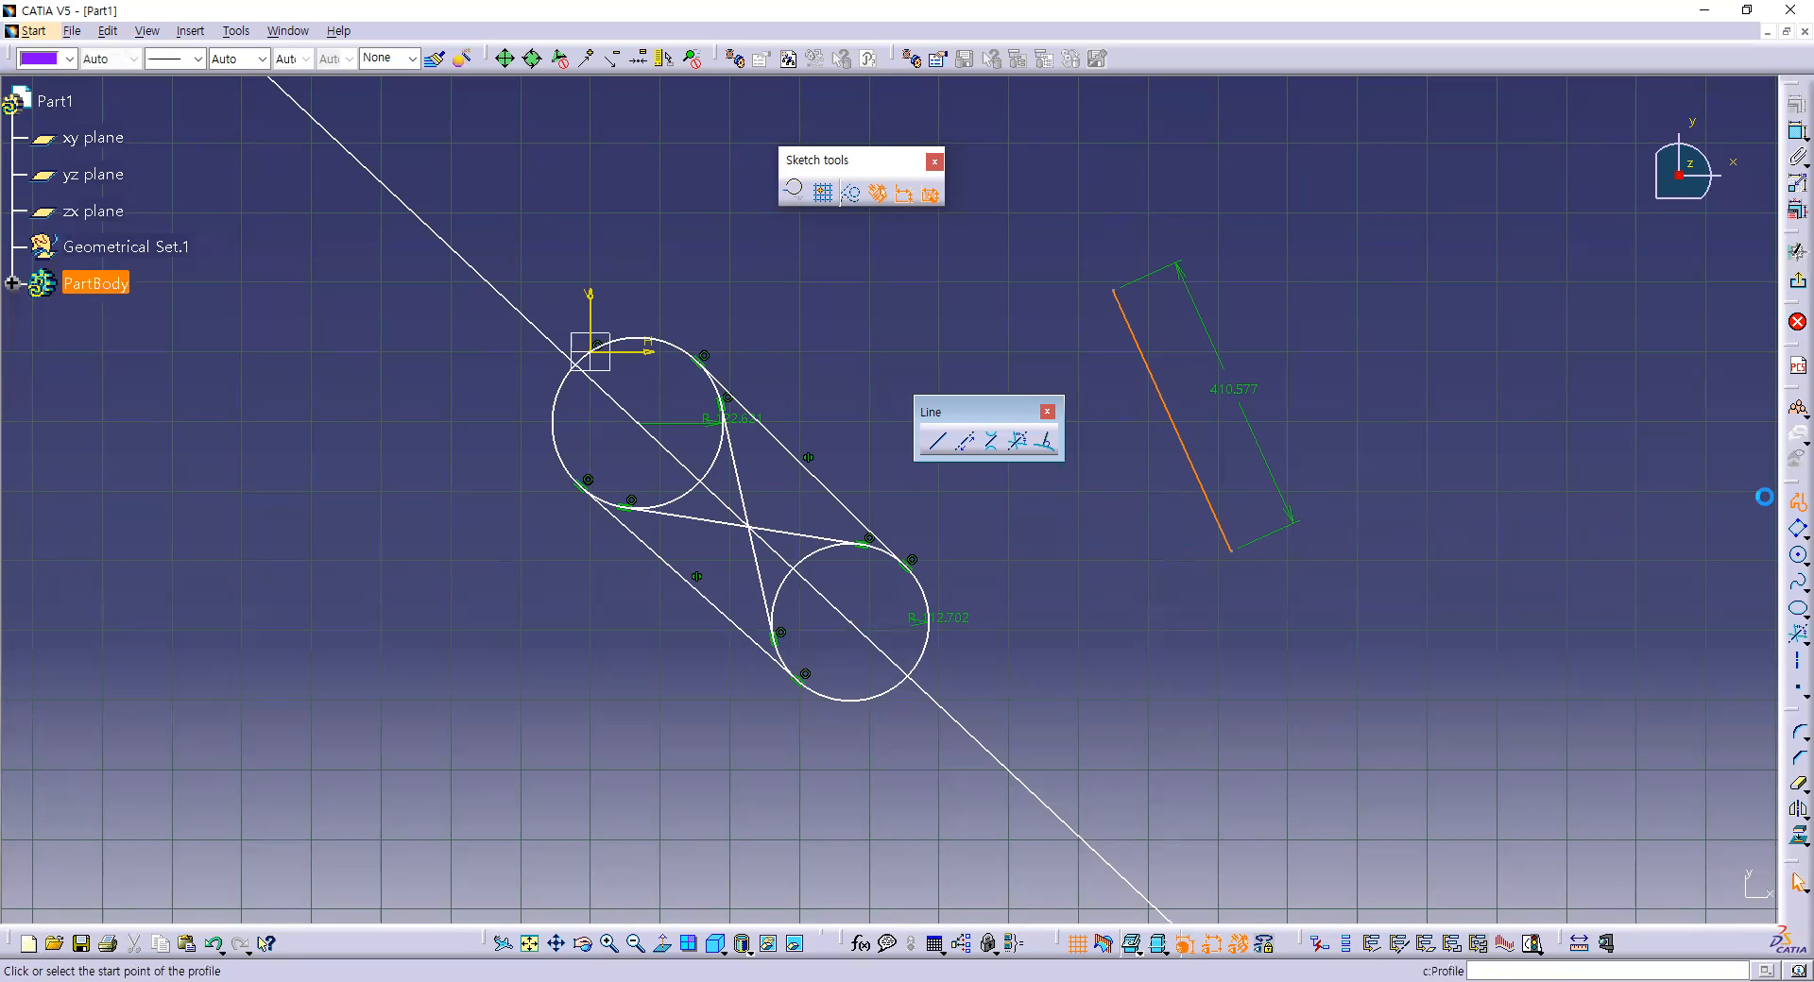
click(1619, 291)
click(1514, 587)
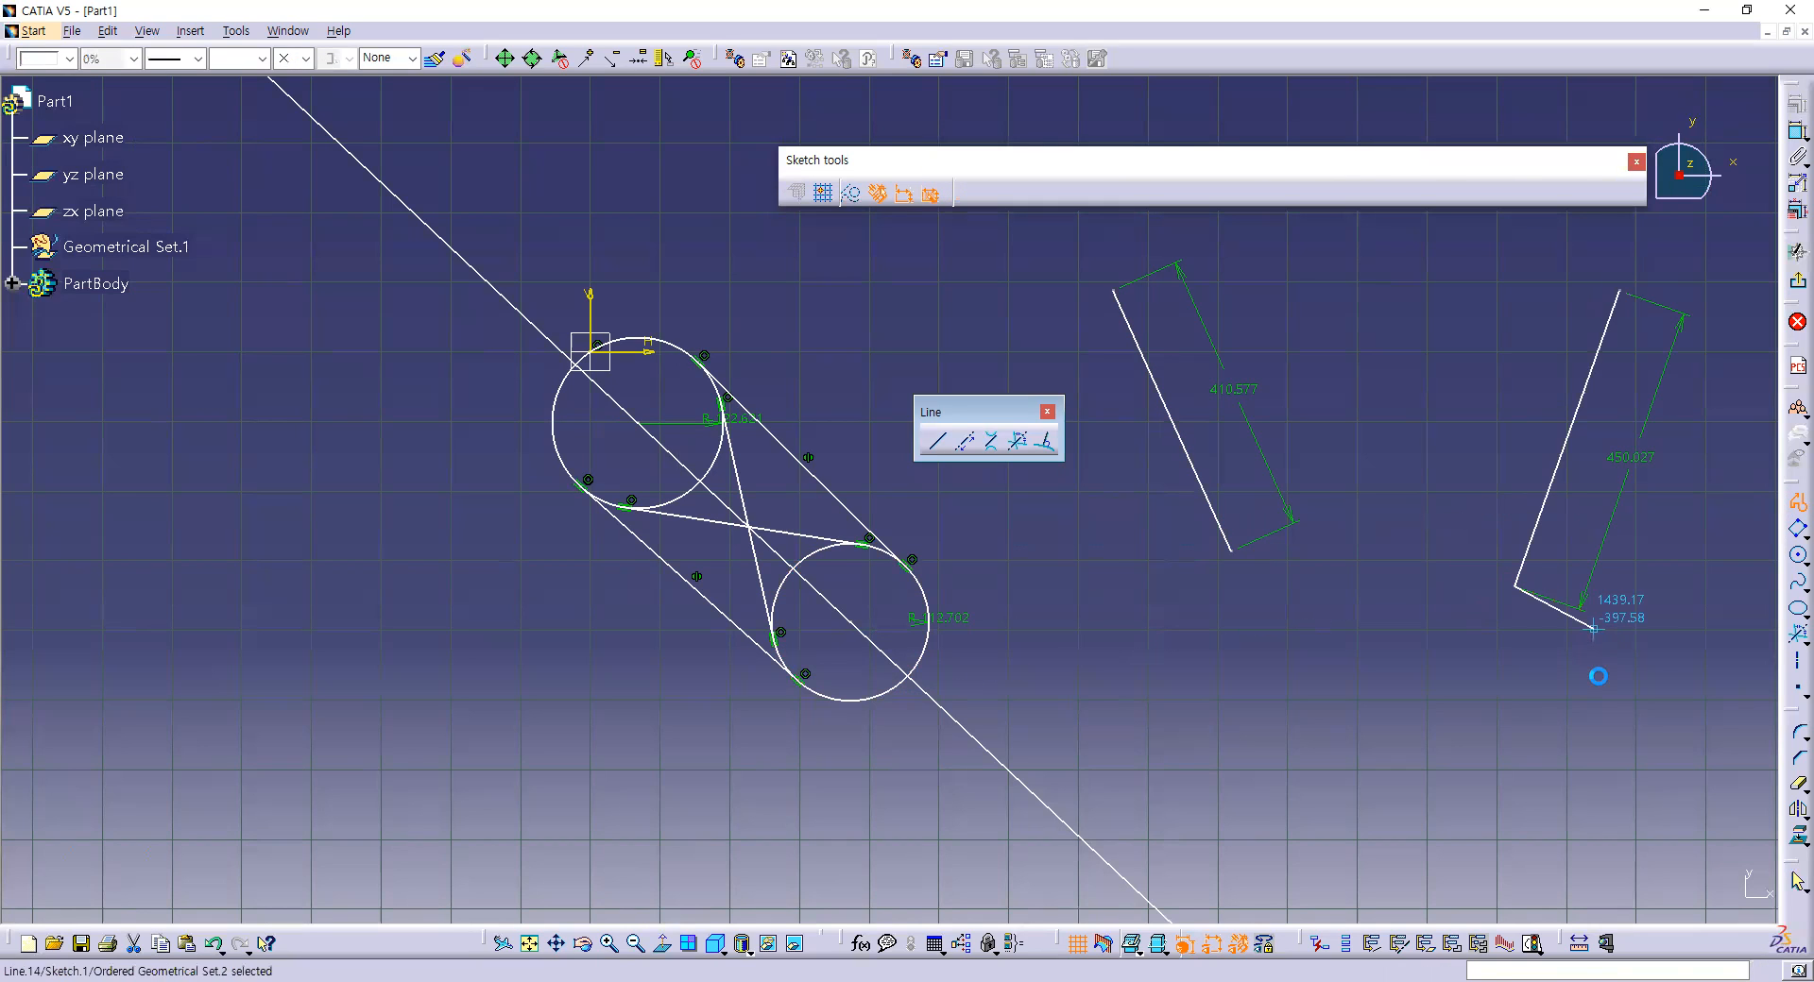
key(Escape)
Create an infinite bisecting line between the two separate slanted lines.
click(1020, 444)
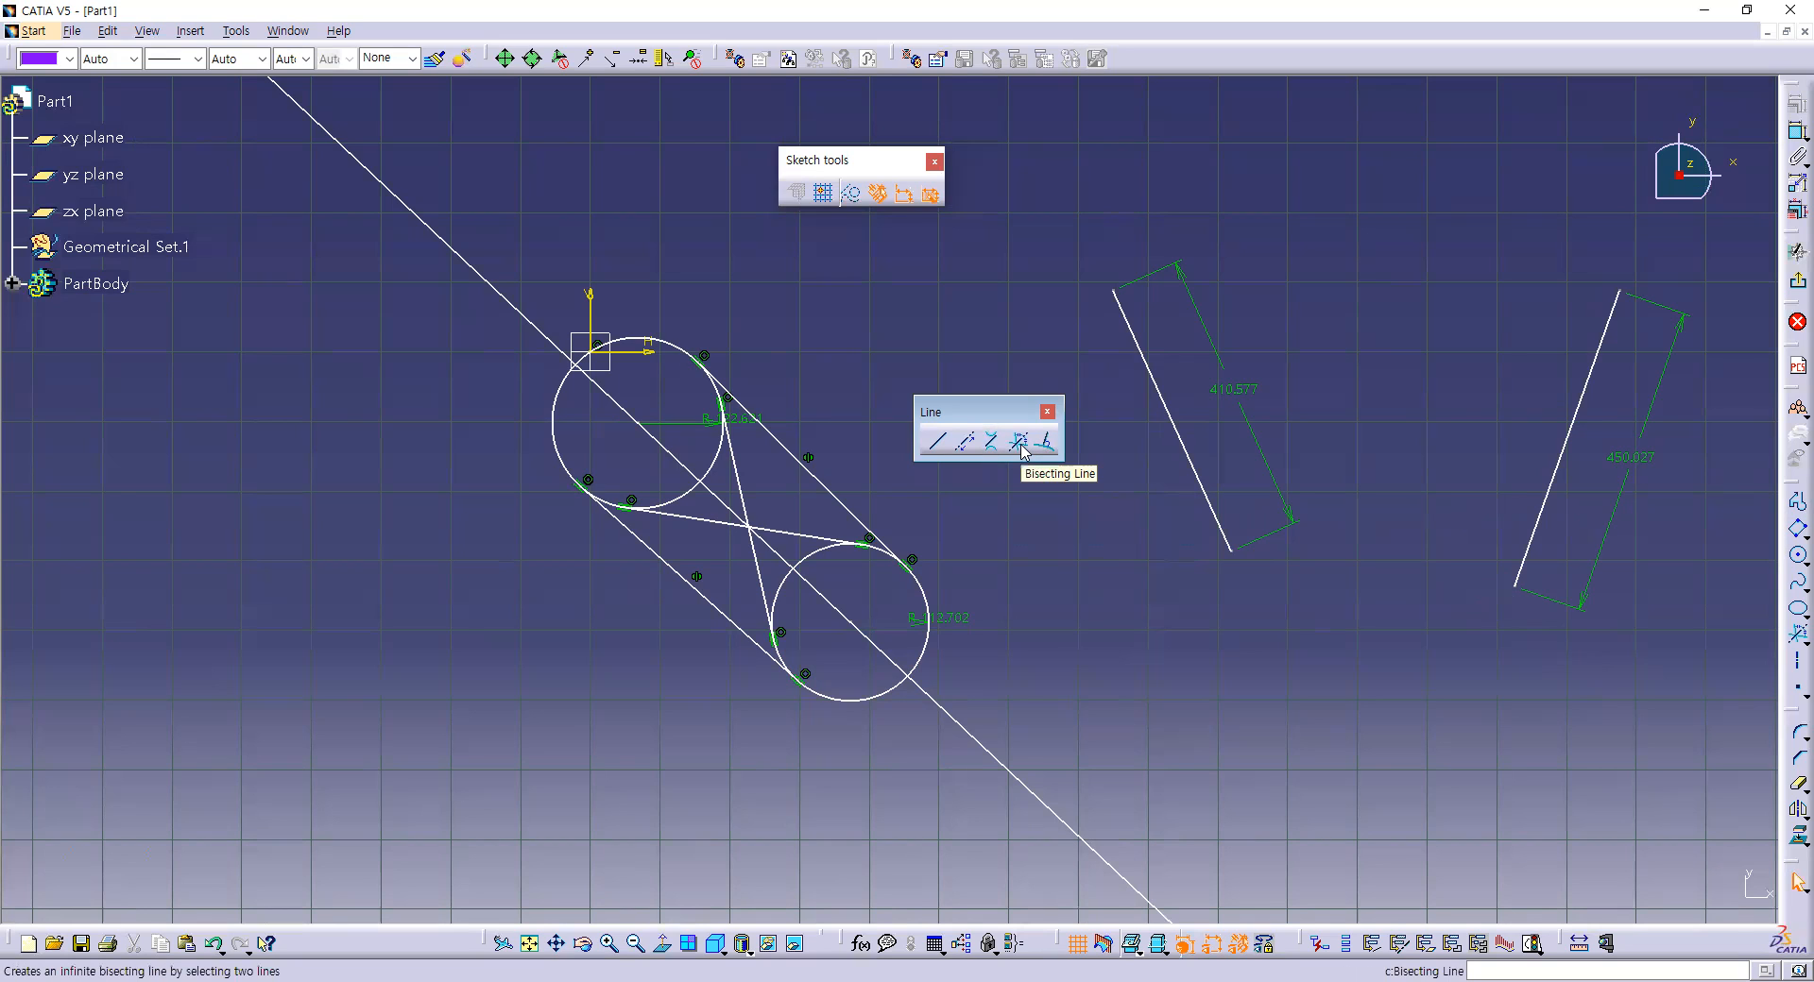
click(1188, 460)
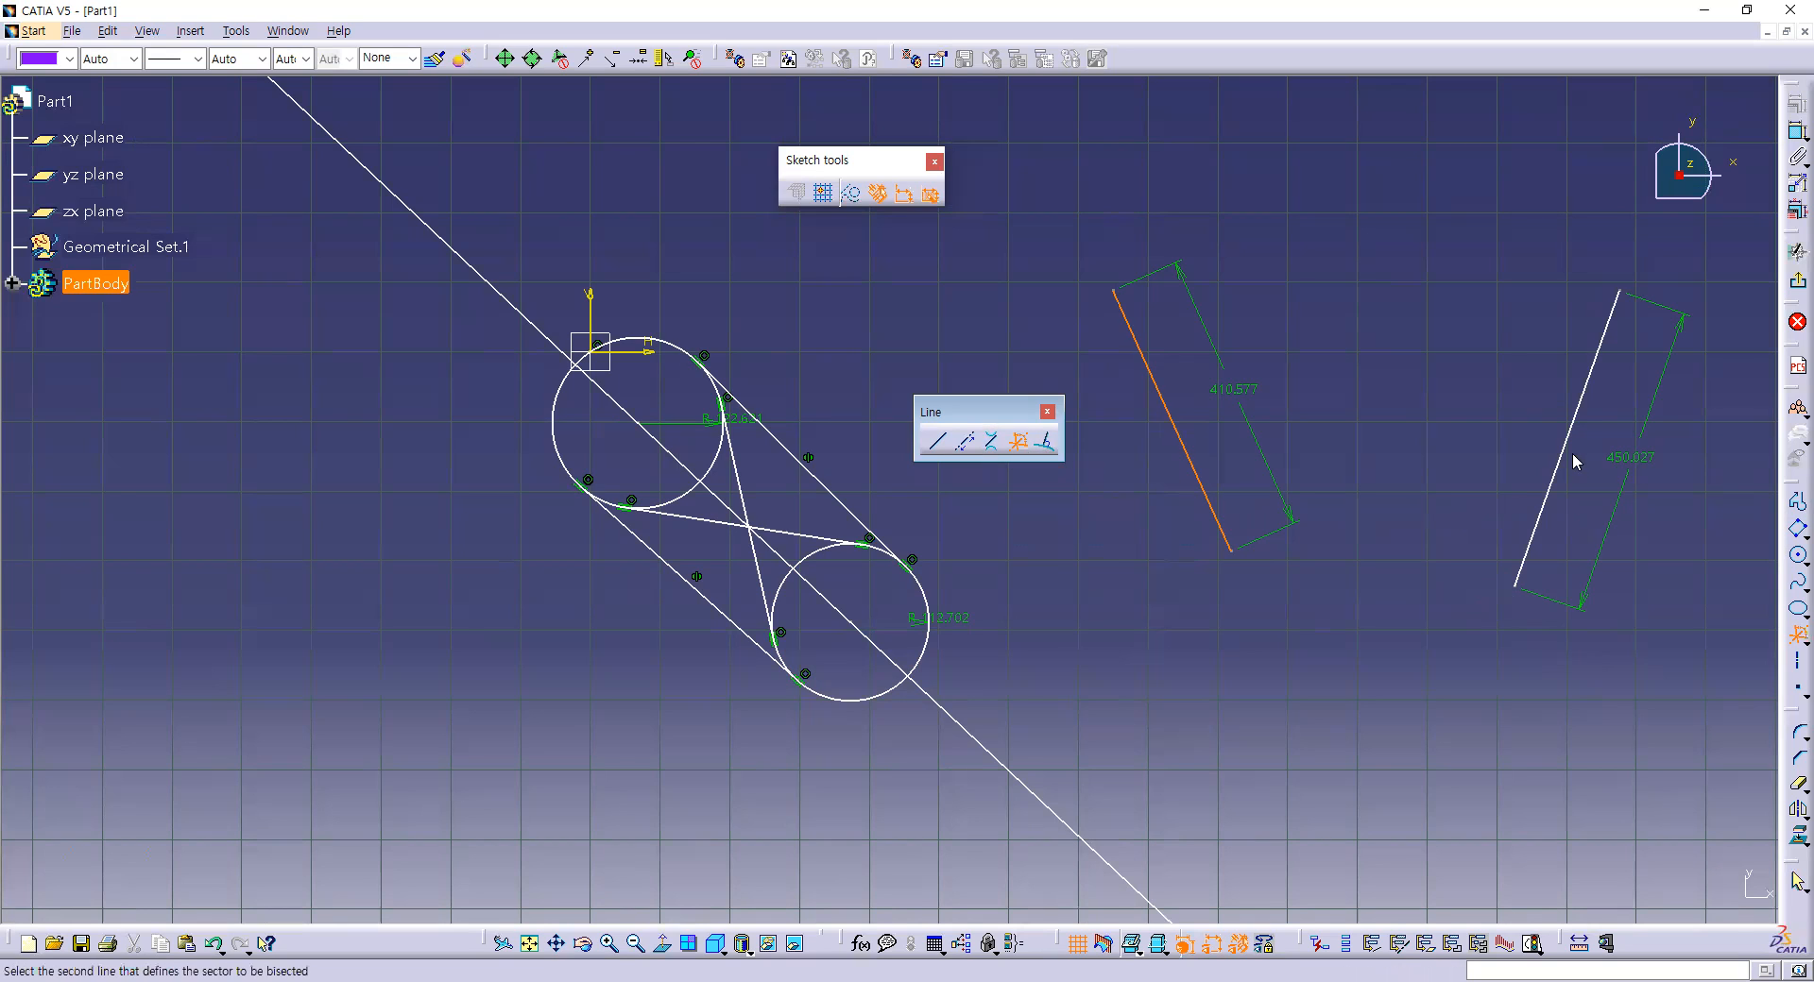
click(1562, 449)
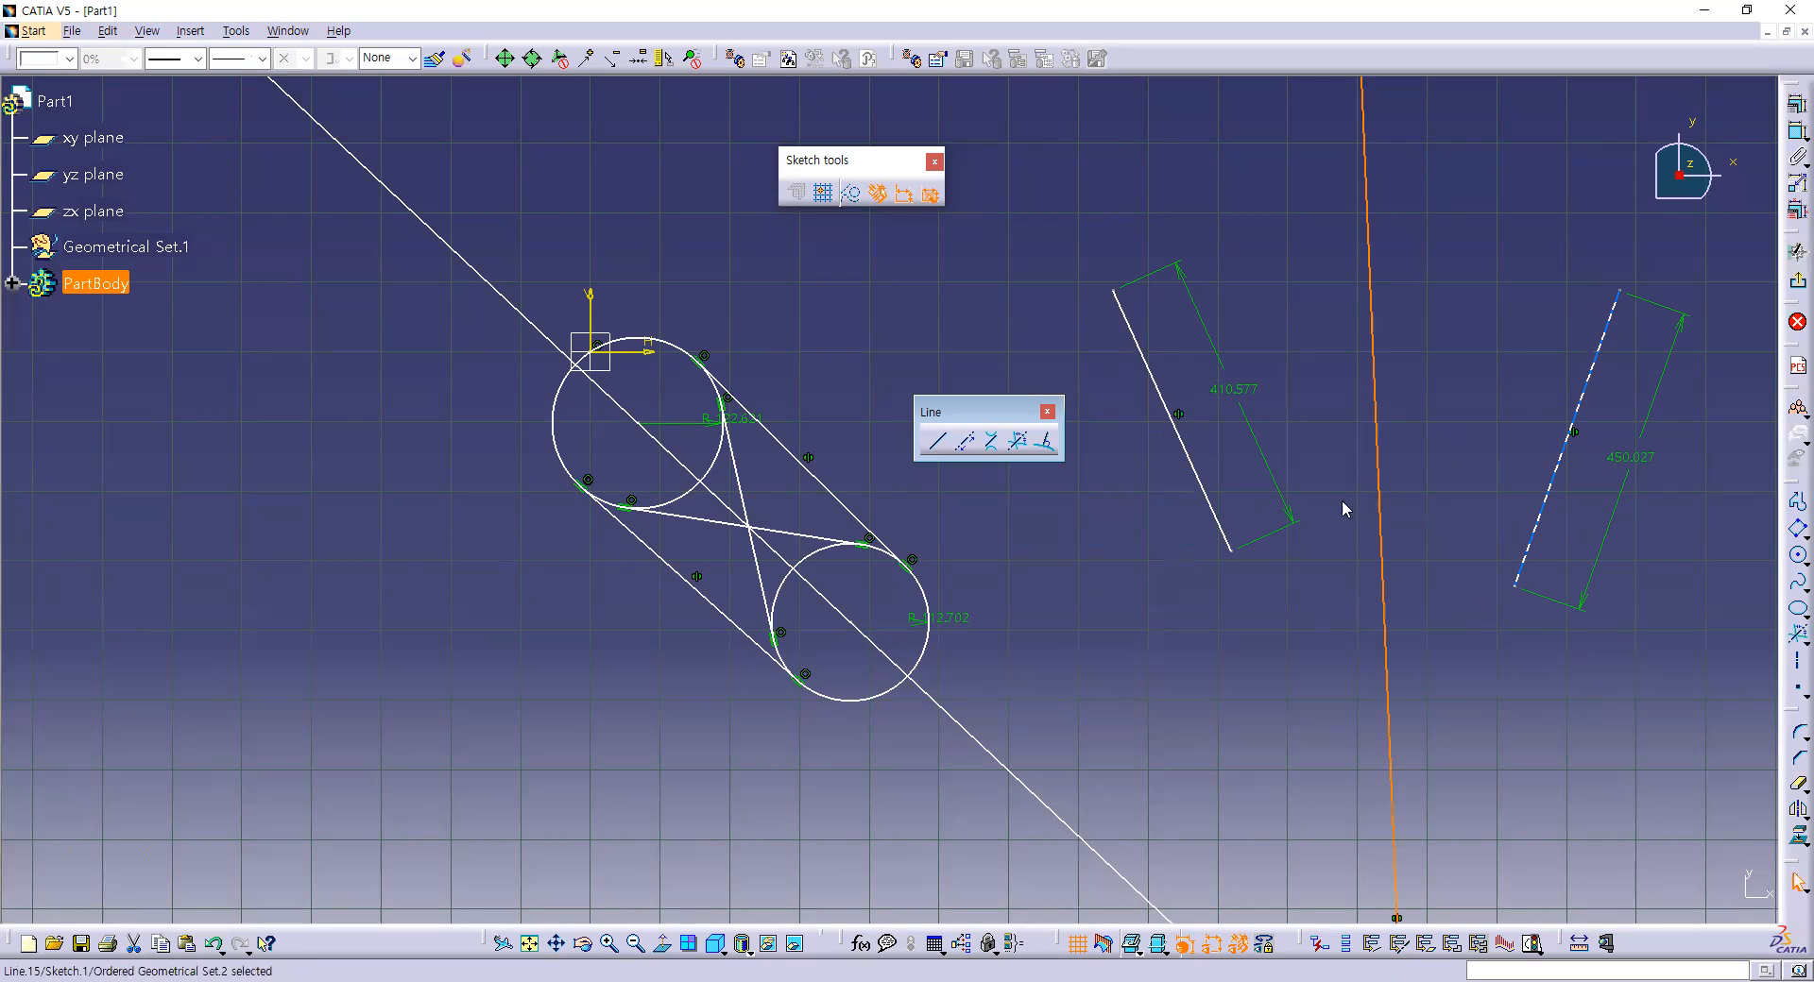
mouse_move(1476, 397)
middle_down()
mouse_move(1096, 376)
mouse_move(1170, 370)
mouse_move(1217, 281)
middle_up()
mouse_move(1247, 518)
middle_down()
mouse_move(1133, 627)
mouse_move(1126, 701)
middle_up()
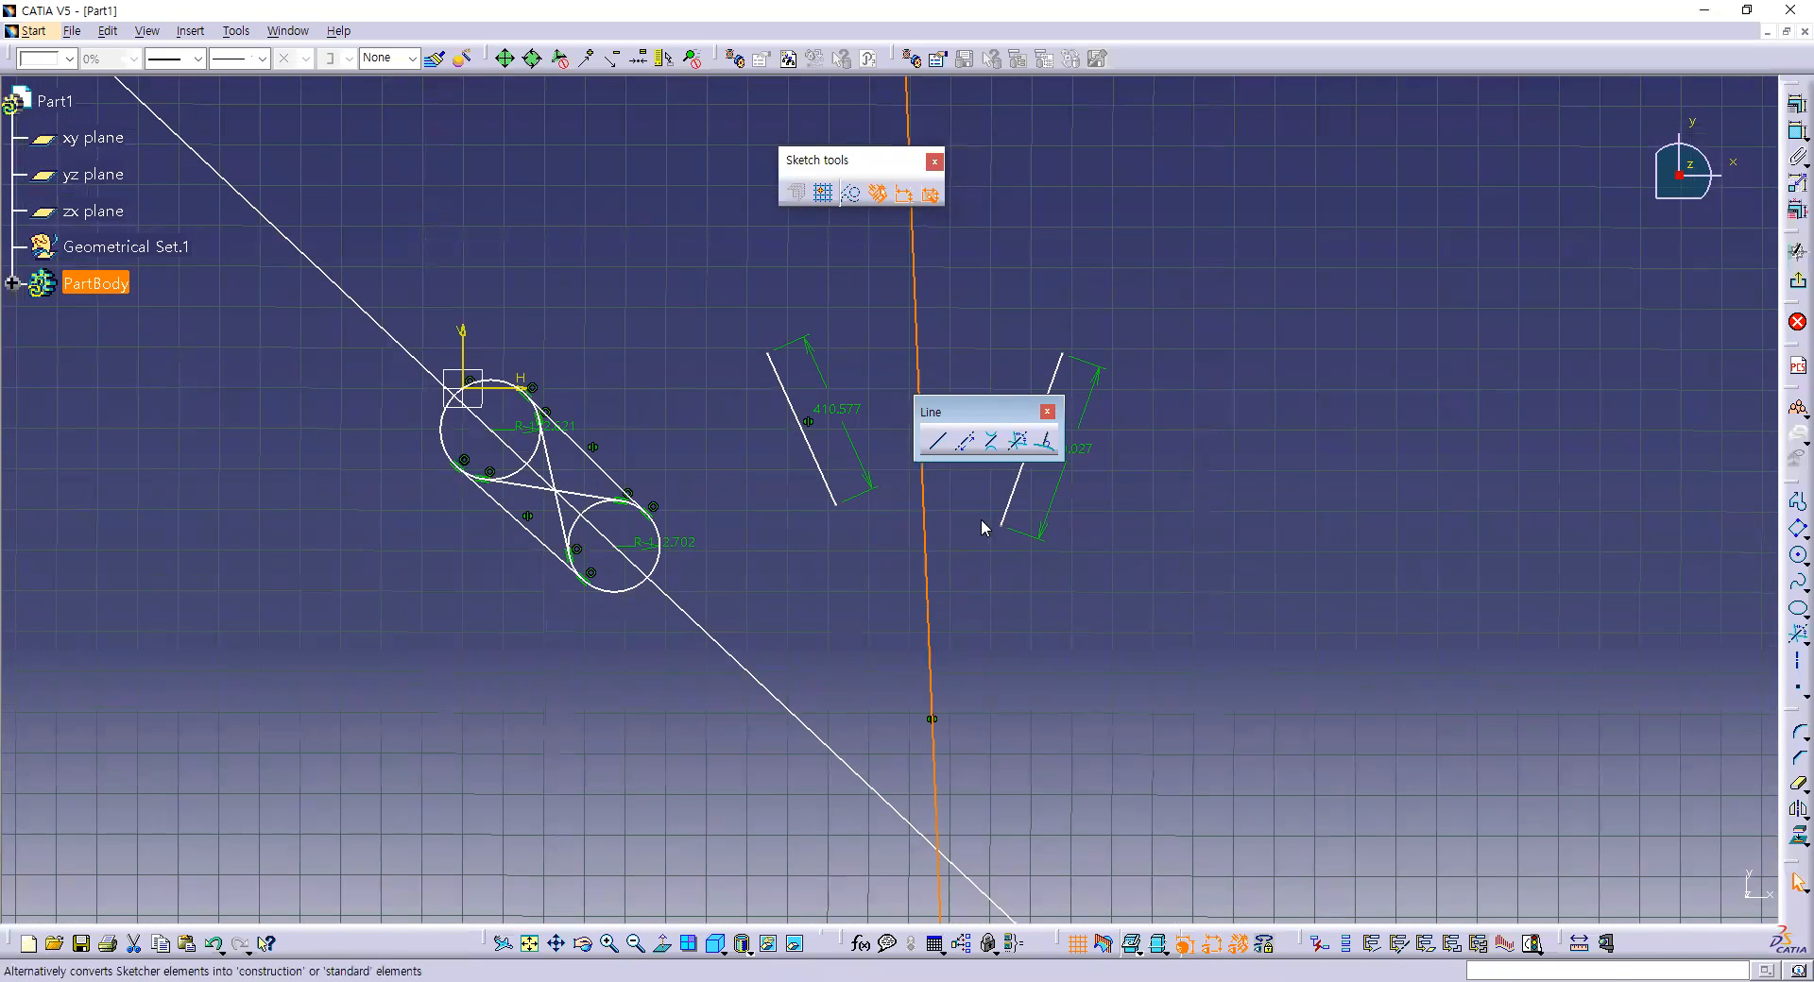
Move the lower endpoints of both slanted lines to one shared point on their bisecting line, forming a V.
drag(1006, 529, 928, 620)
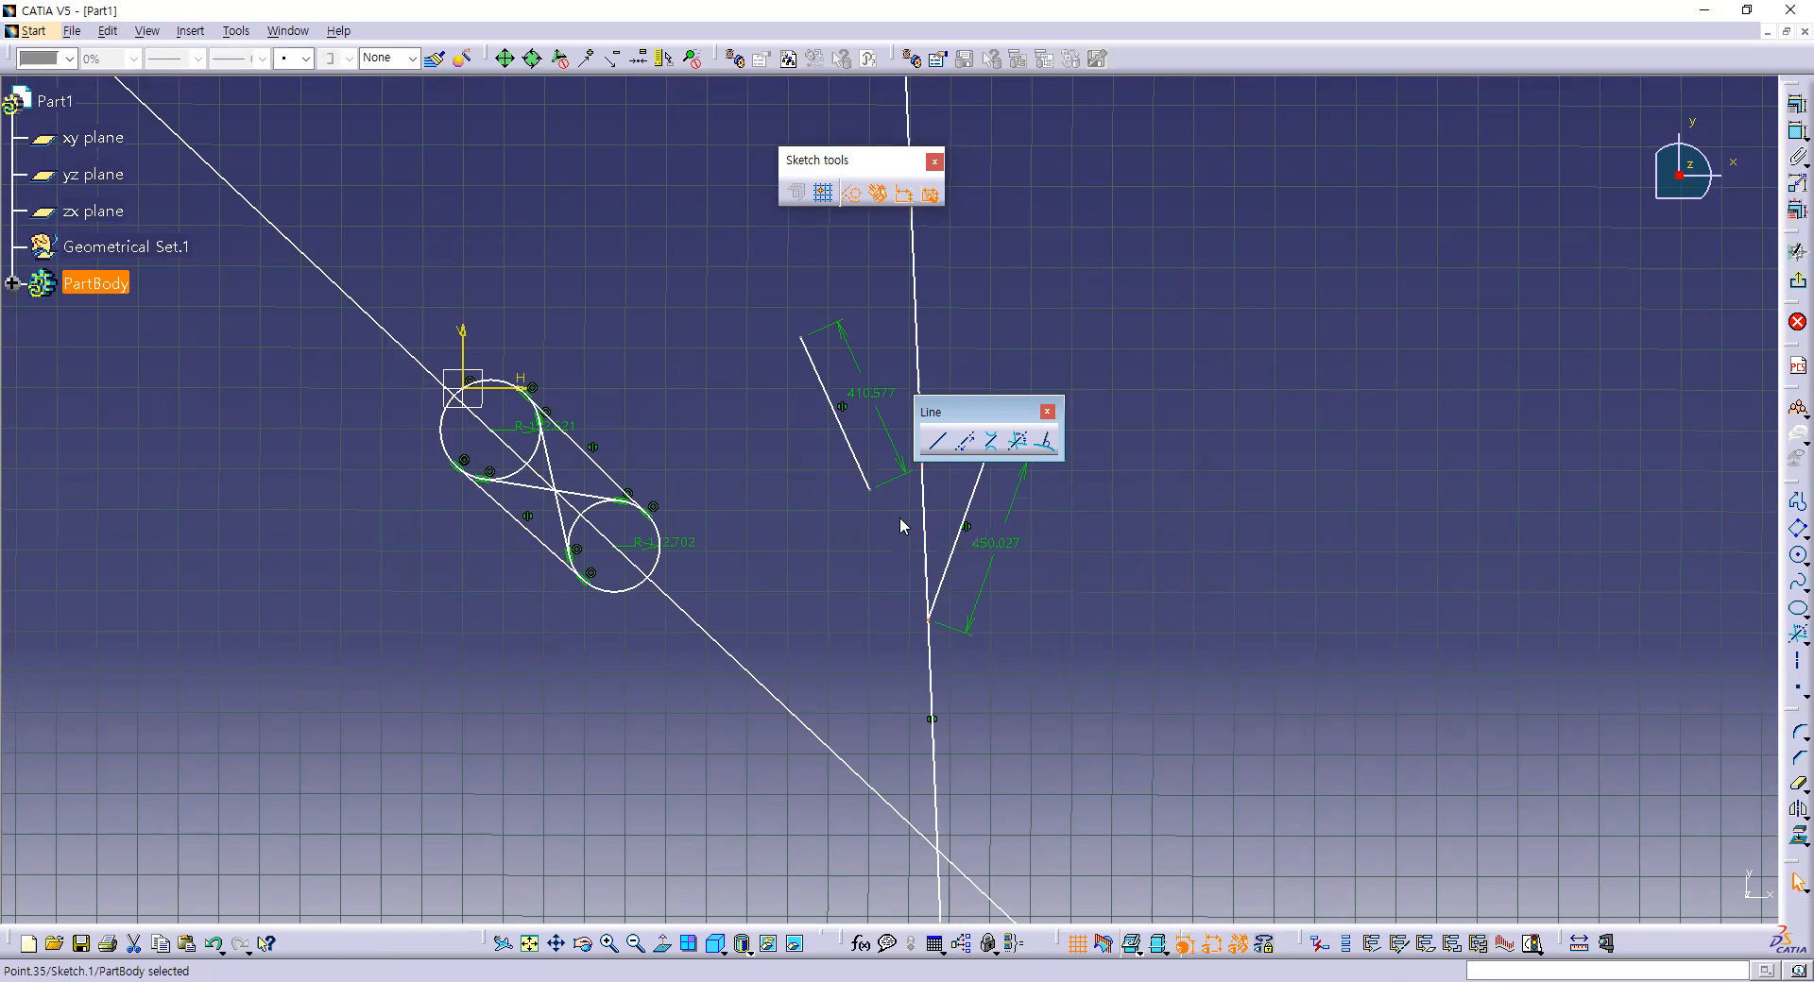
drag(869, 491, 929, 620)
mouse_move(1179, 562)
middle_down()
mouse_move(1007, 541)
mouse_move(769, 420)
middle_up()
click(408, 478)
click(1017, 441)
click(1015, 444)
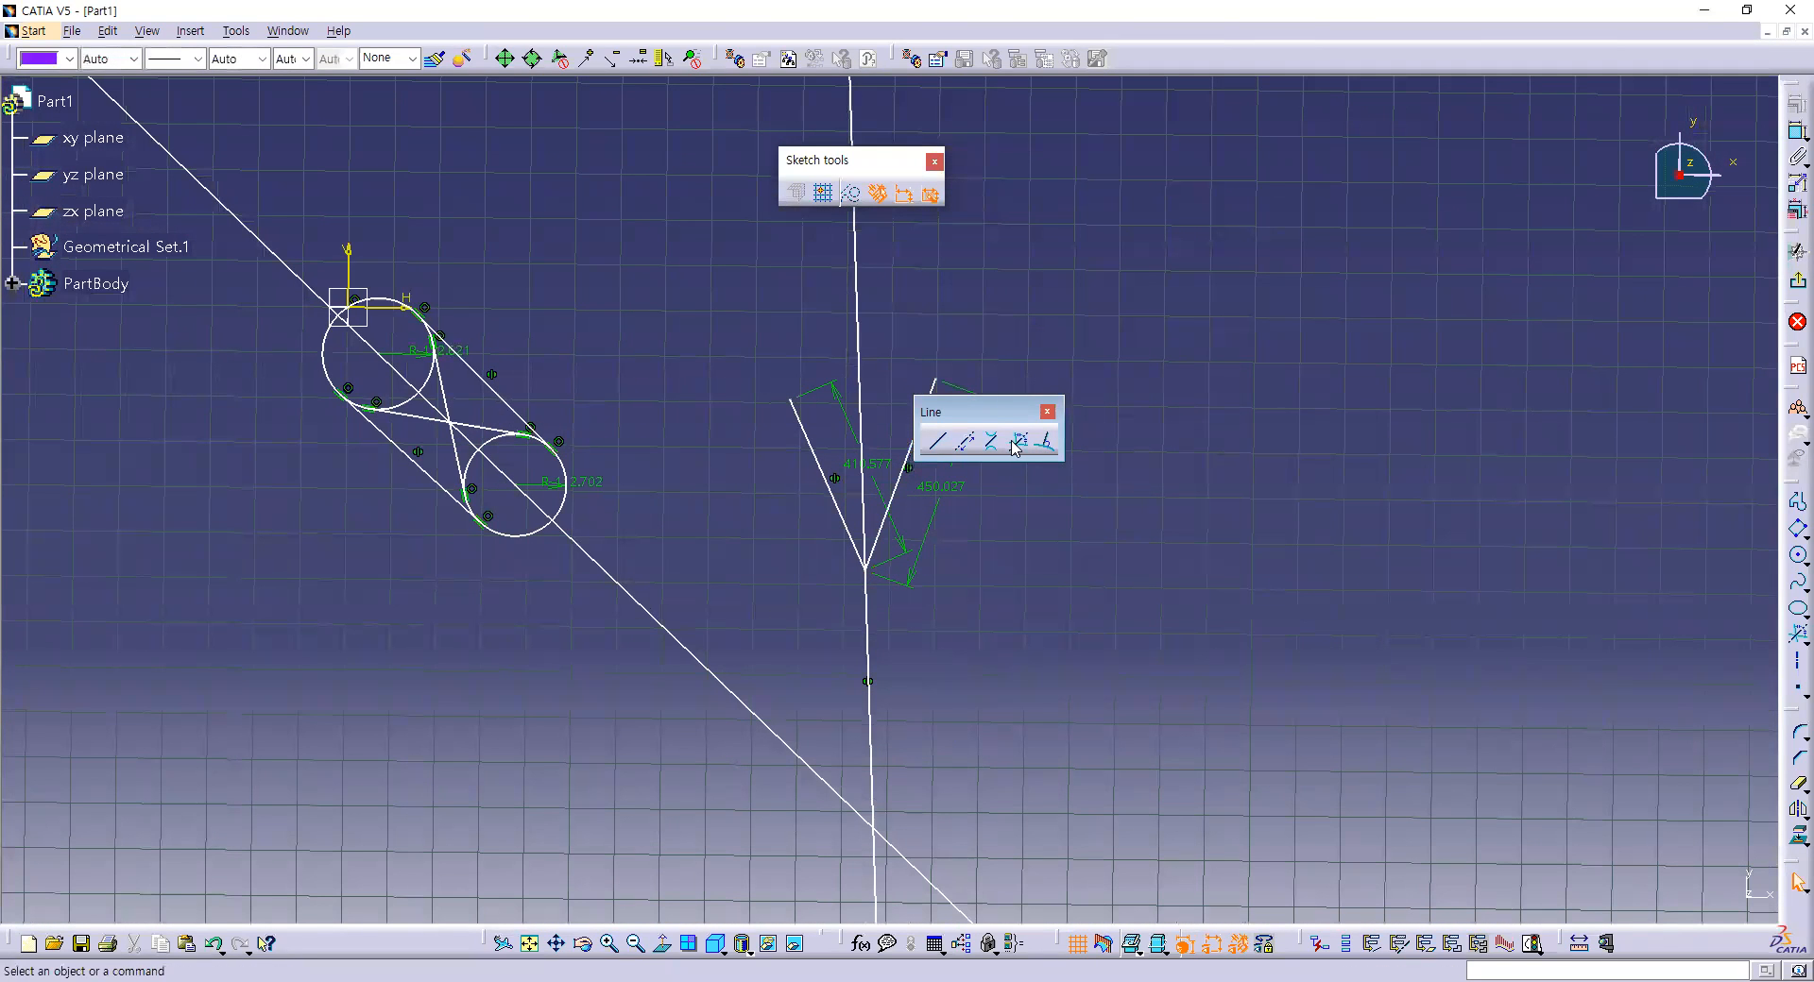
mouse_move(1113, 541)
middle_down()
mouse_move(699, 510)
mouse_move(745, 539)
mouse_move(769, 492)
middle_up()
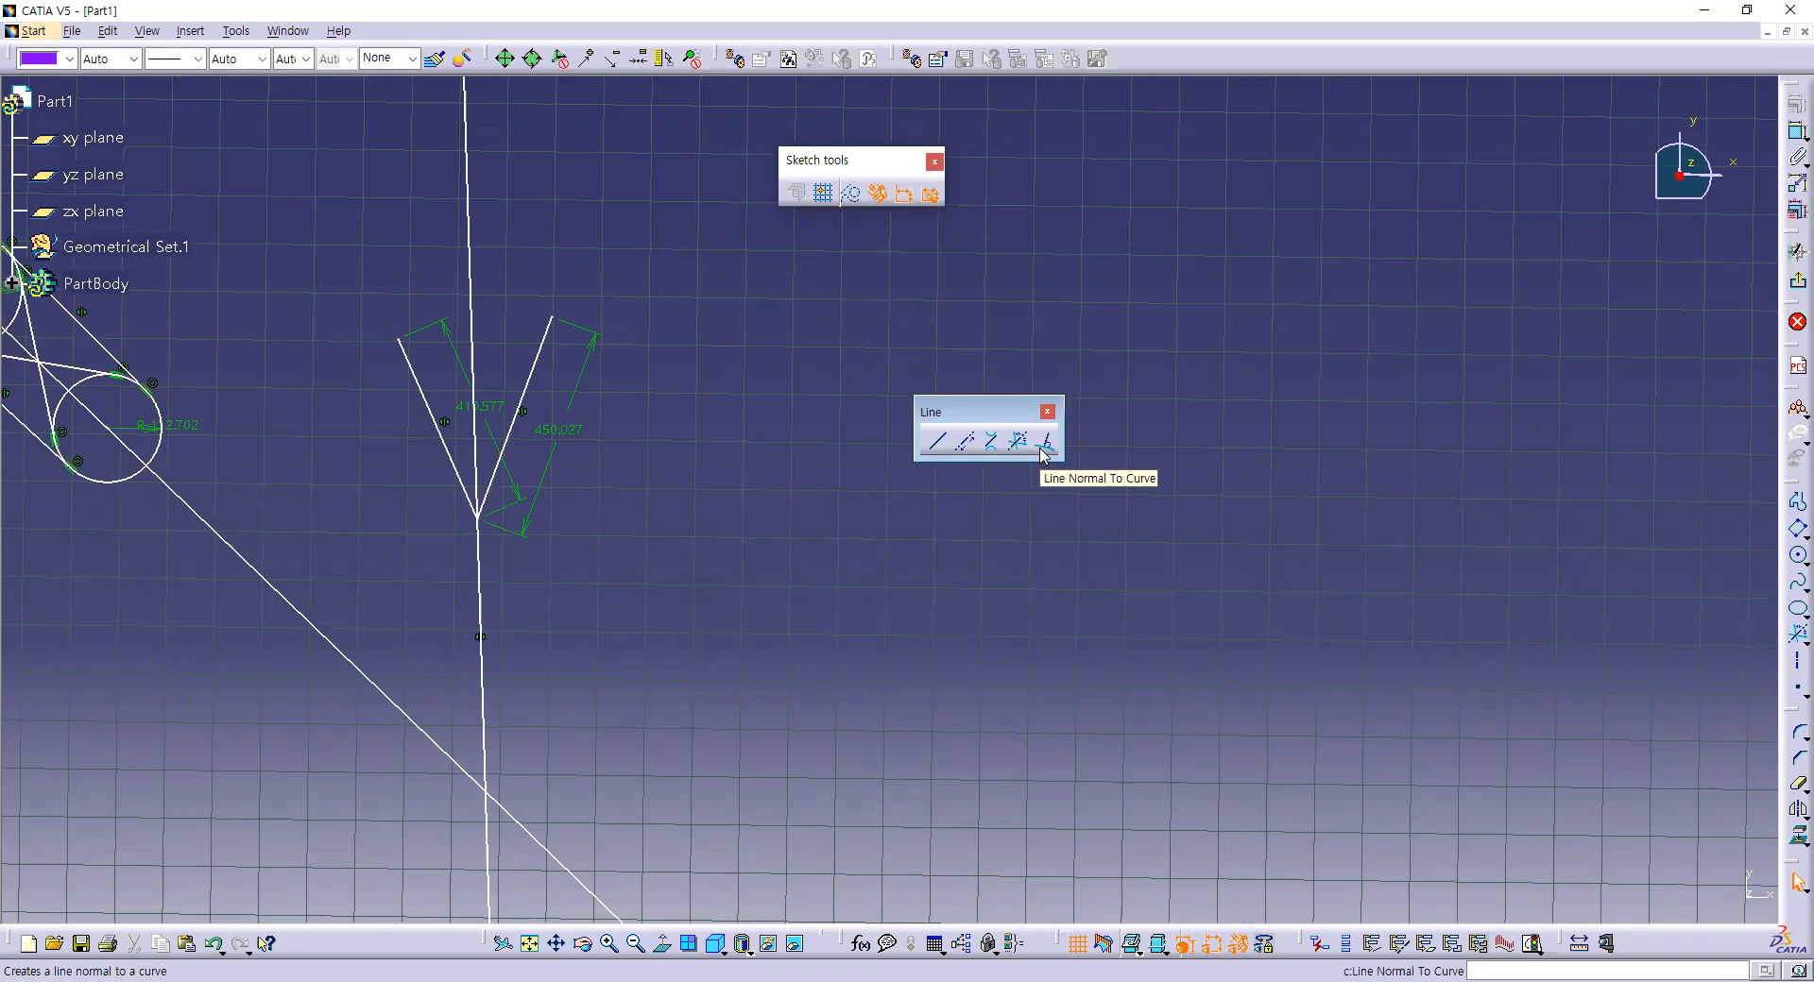
Draw a long line normal to the circle nearest the origin, running outward from its left side.
middle_drag(274, 416, 631, 408)
click(510, 449)
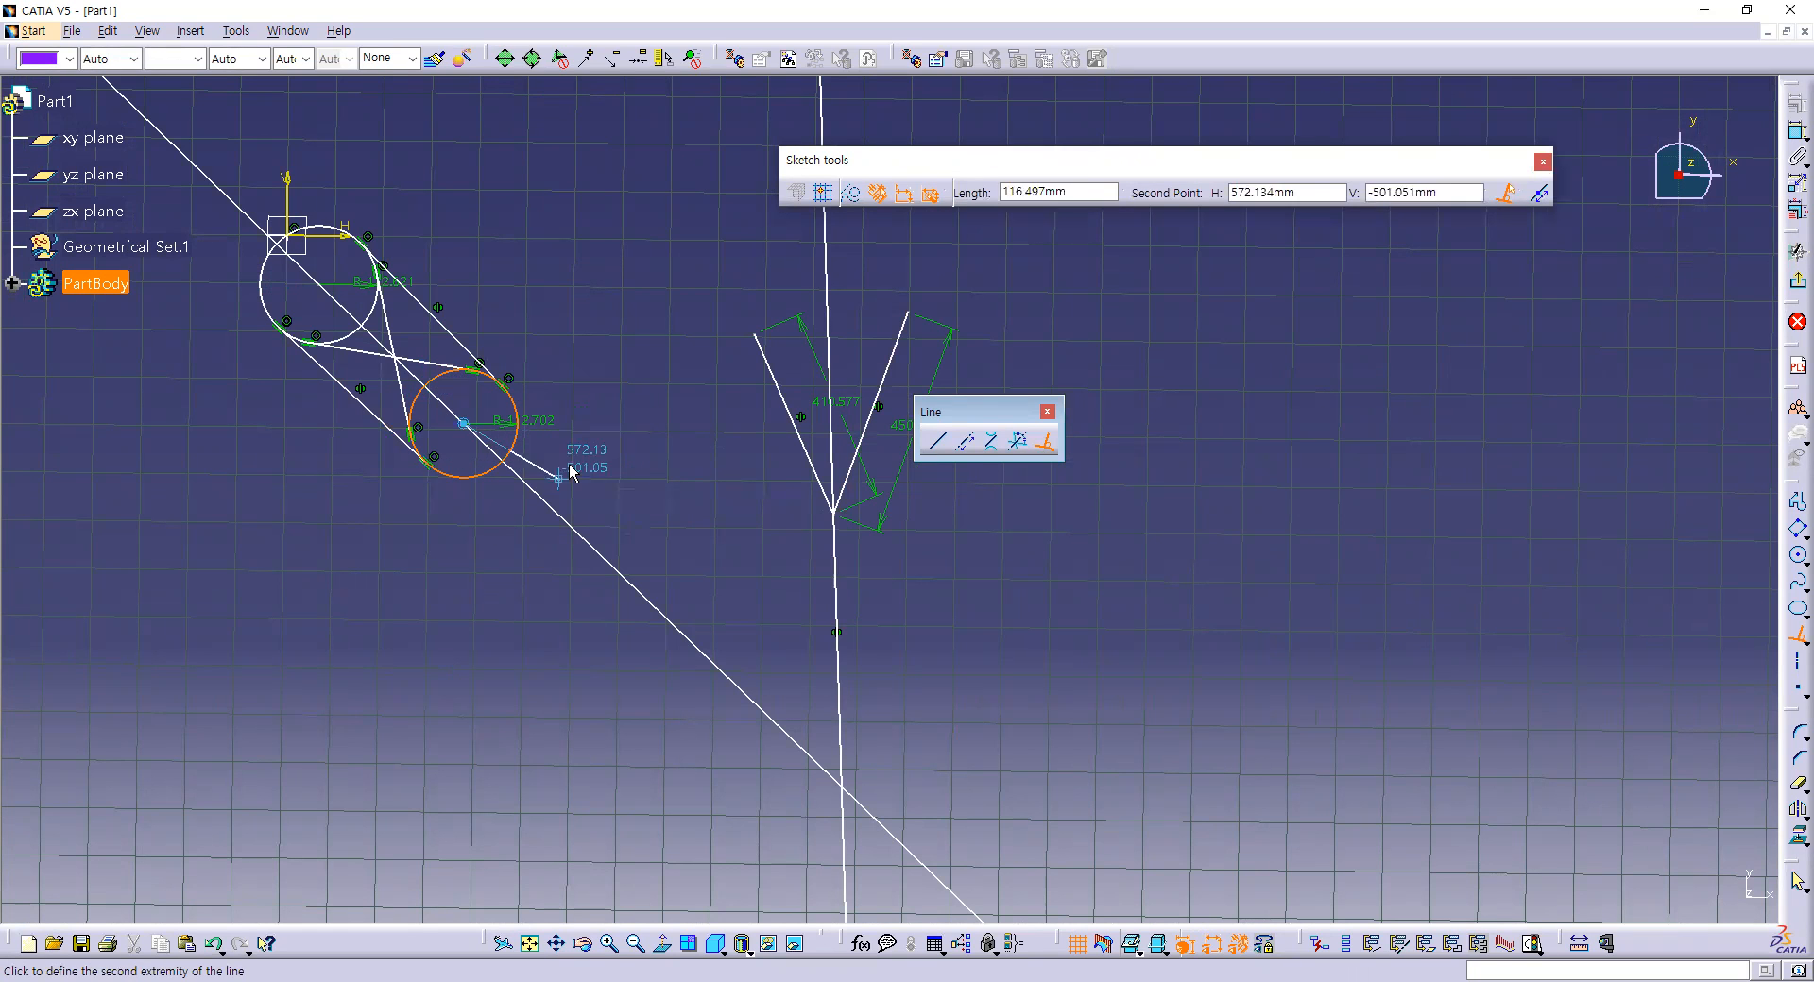
click(1045, 442)
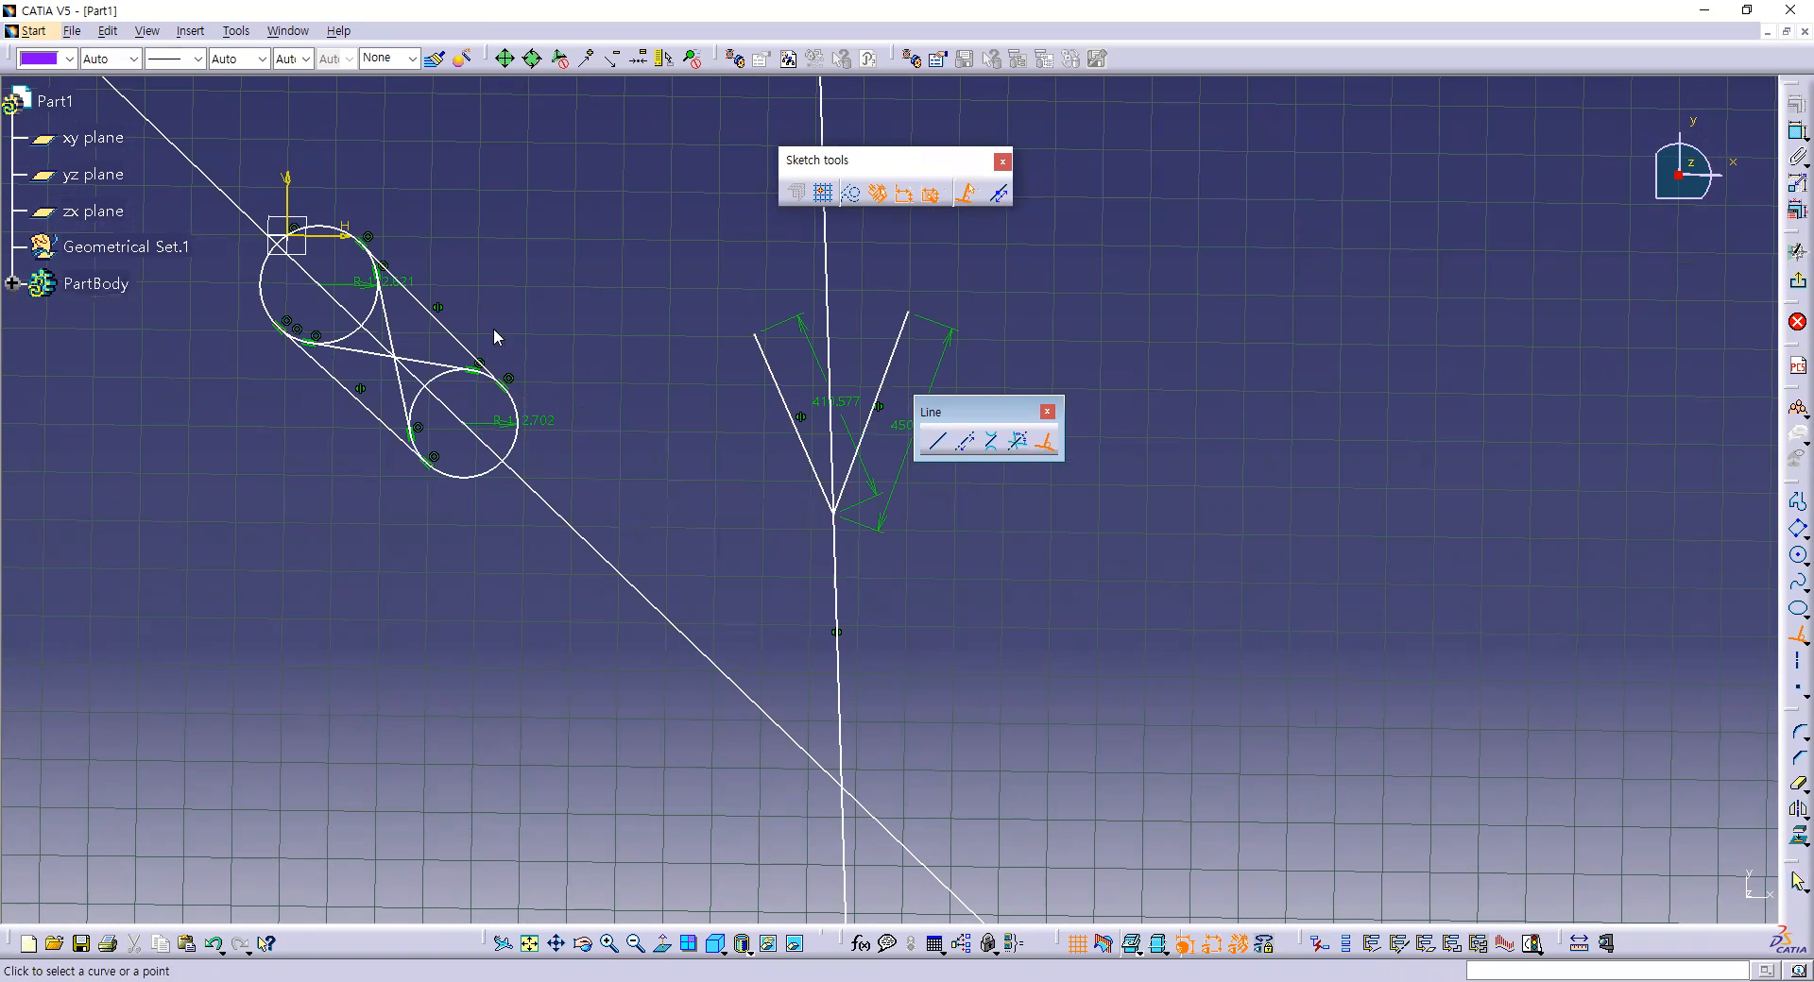
click(258, 276)
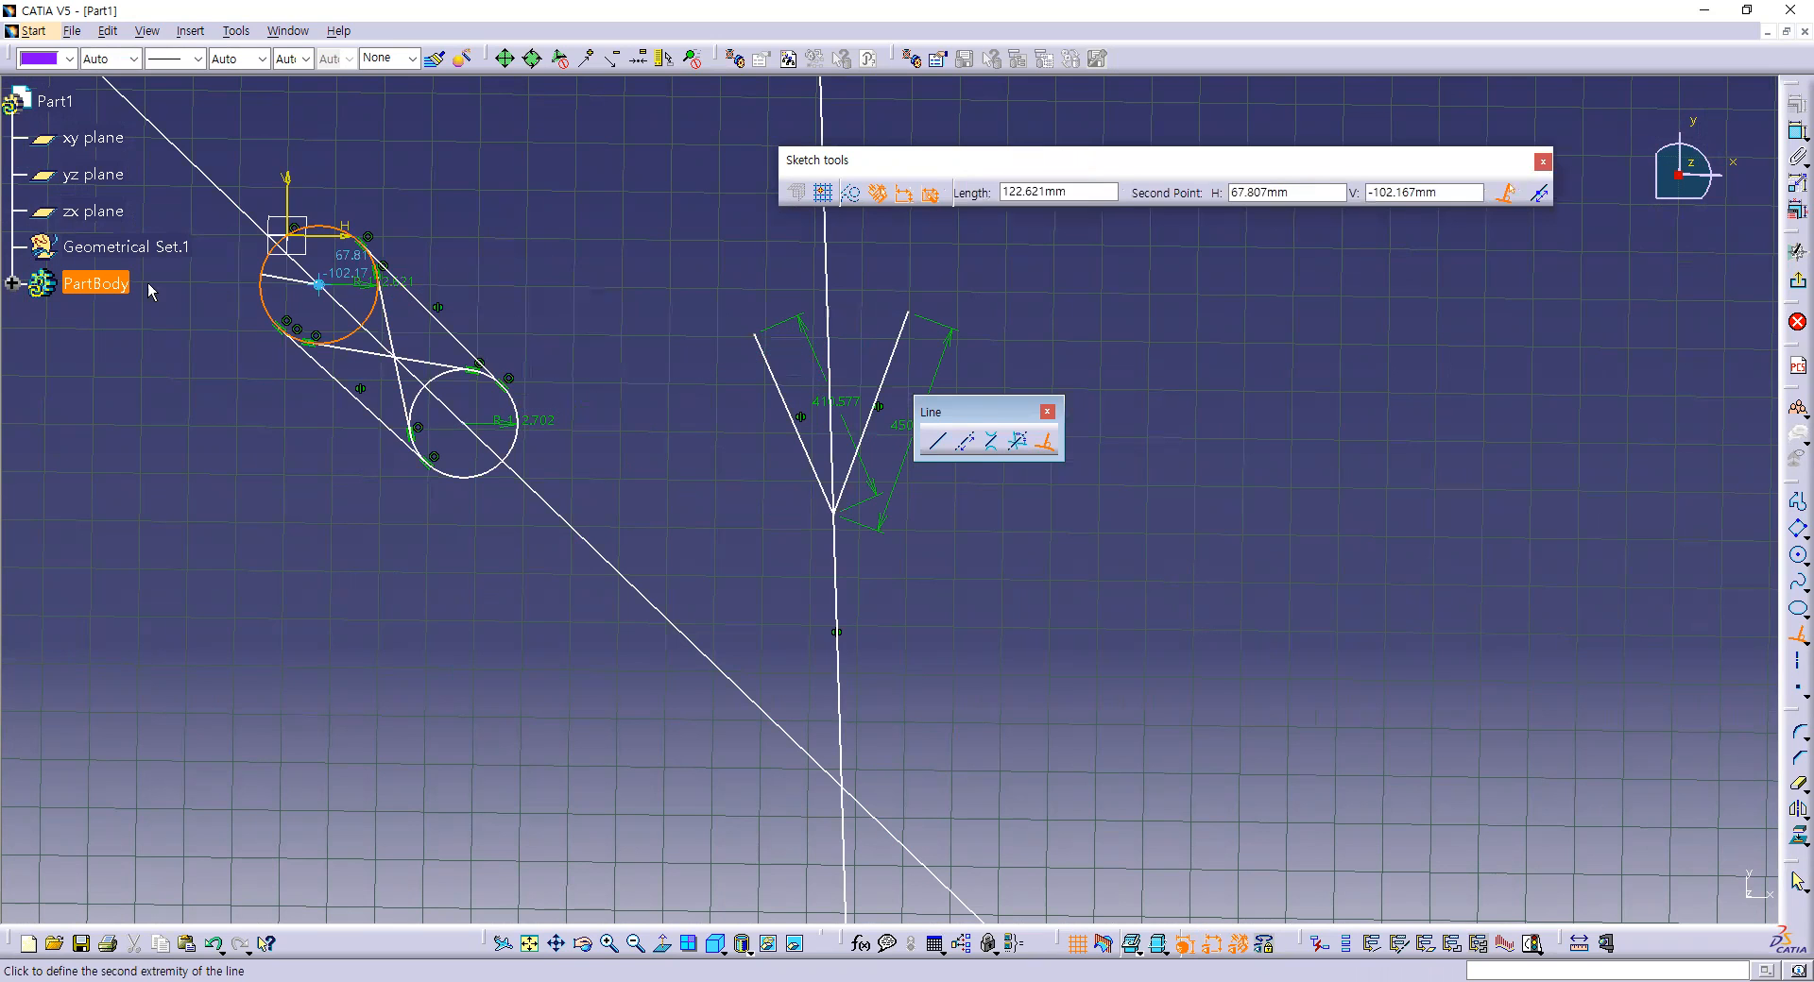
middle_drag(218, 303, 595, 435)
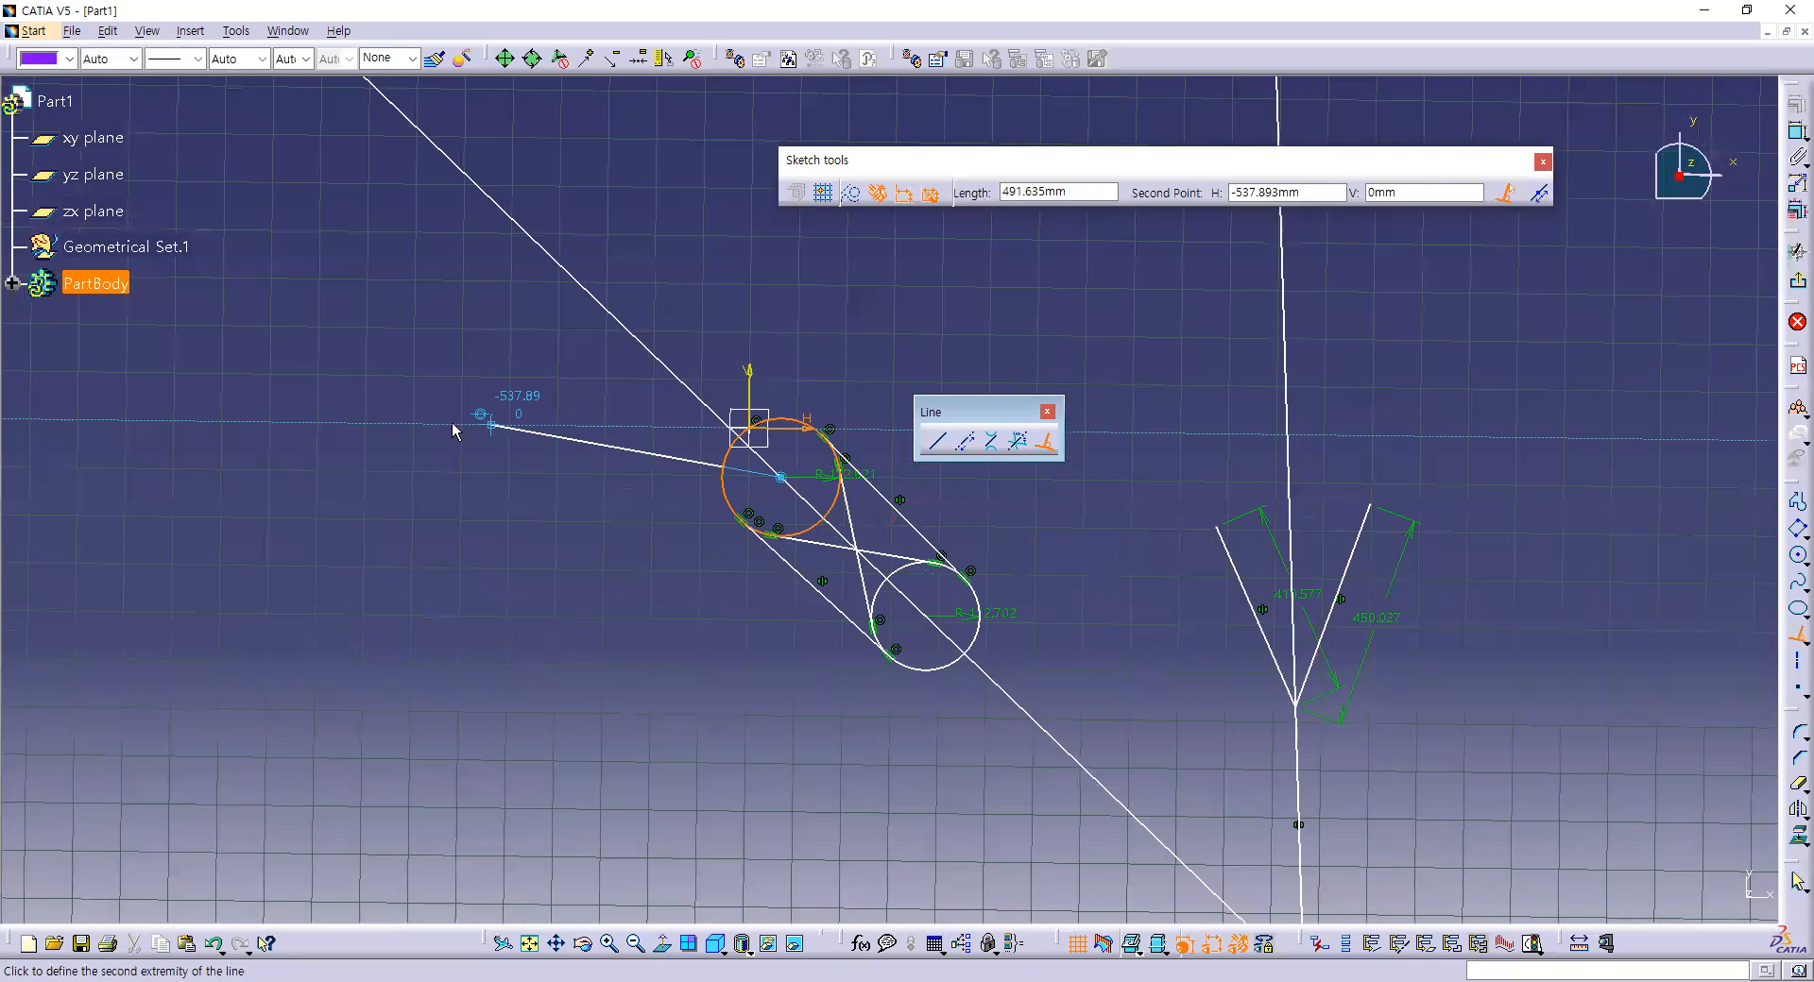
click(284, 388)
click(724, 480)
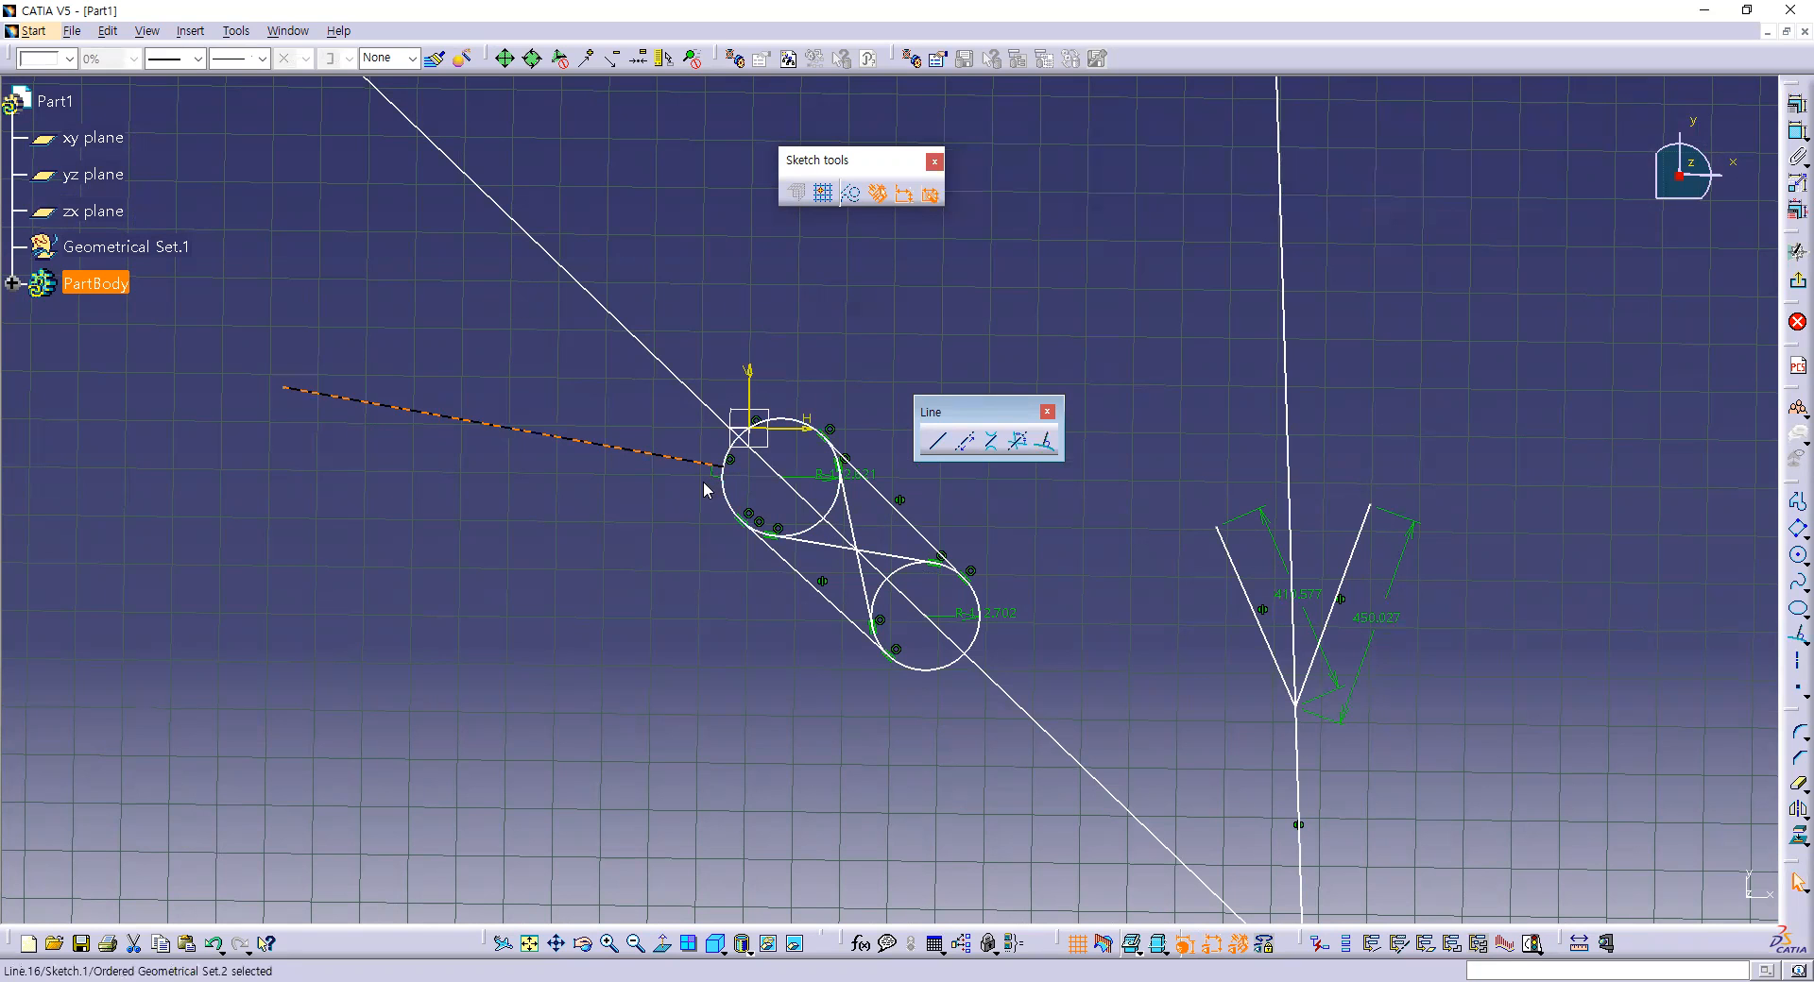
mouse_move(849, 491)
middle_down()
mouse_move(633, 413)
mouse_move(719, 407)
mouse_move(788, 460)
middle_up()
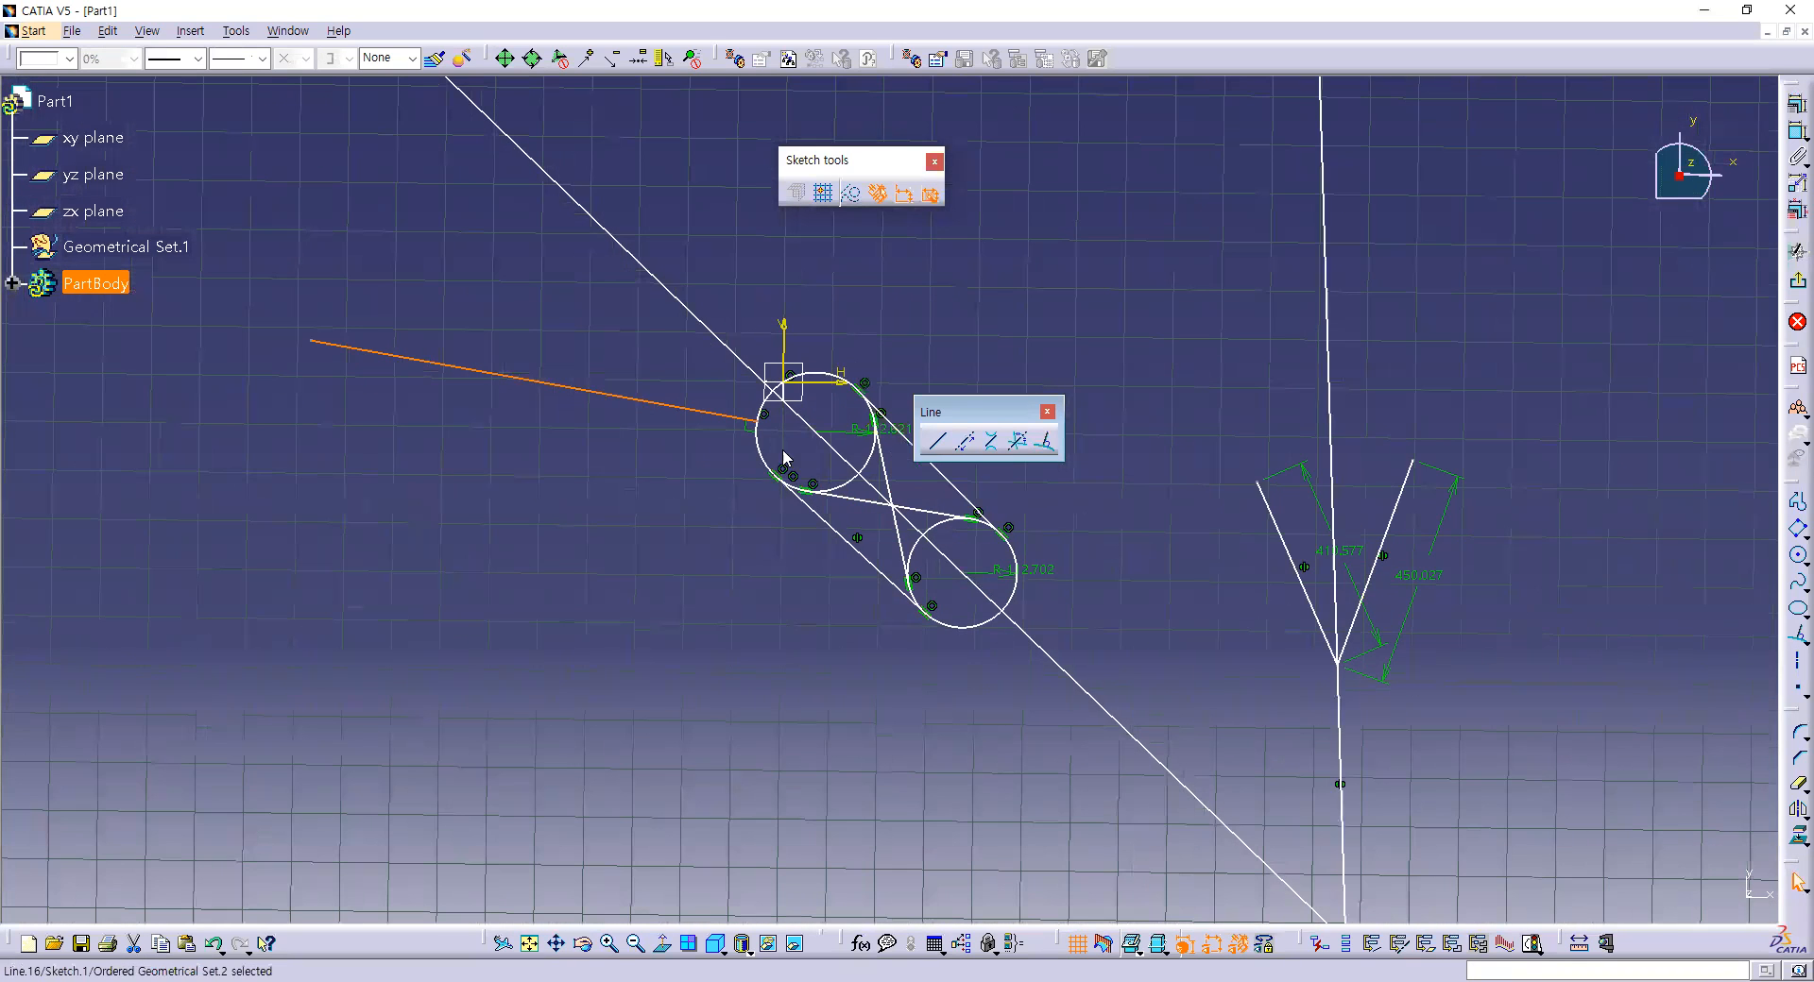
Draw a line normal to the lower circle, running downward from its bottom edge.
click(1041, 451)
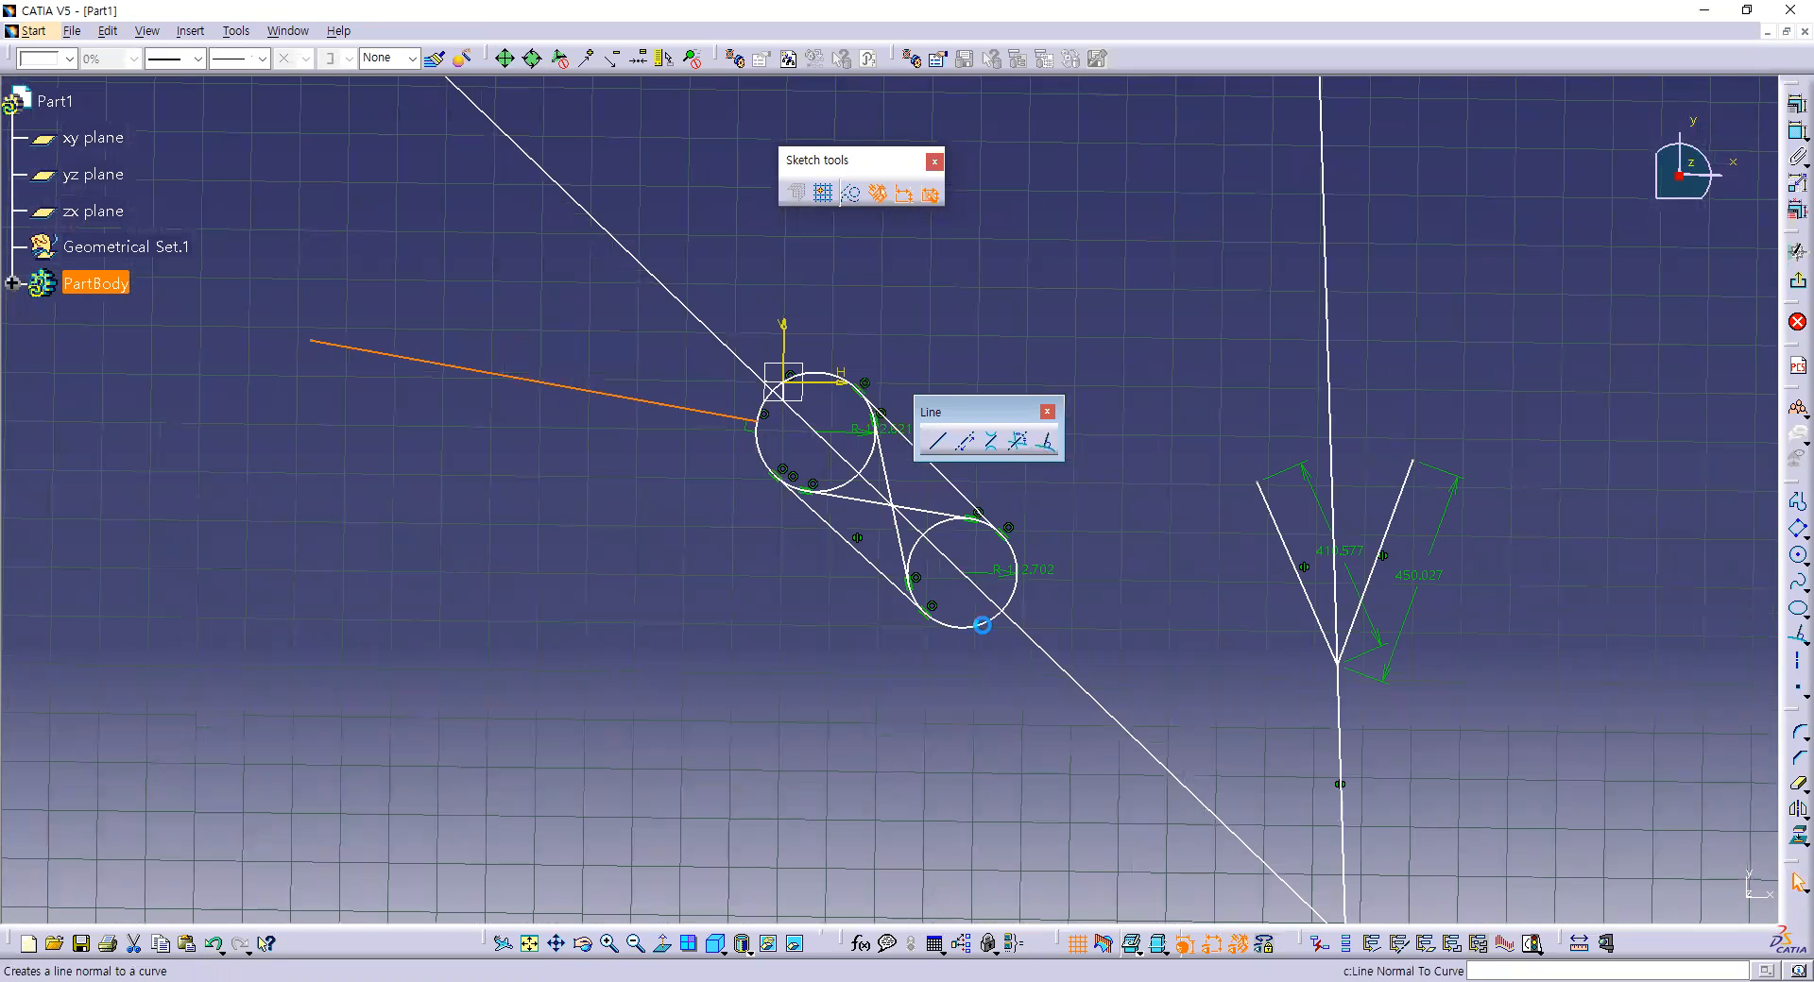
click(999, 729)
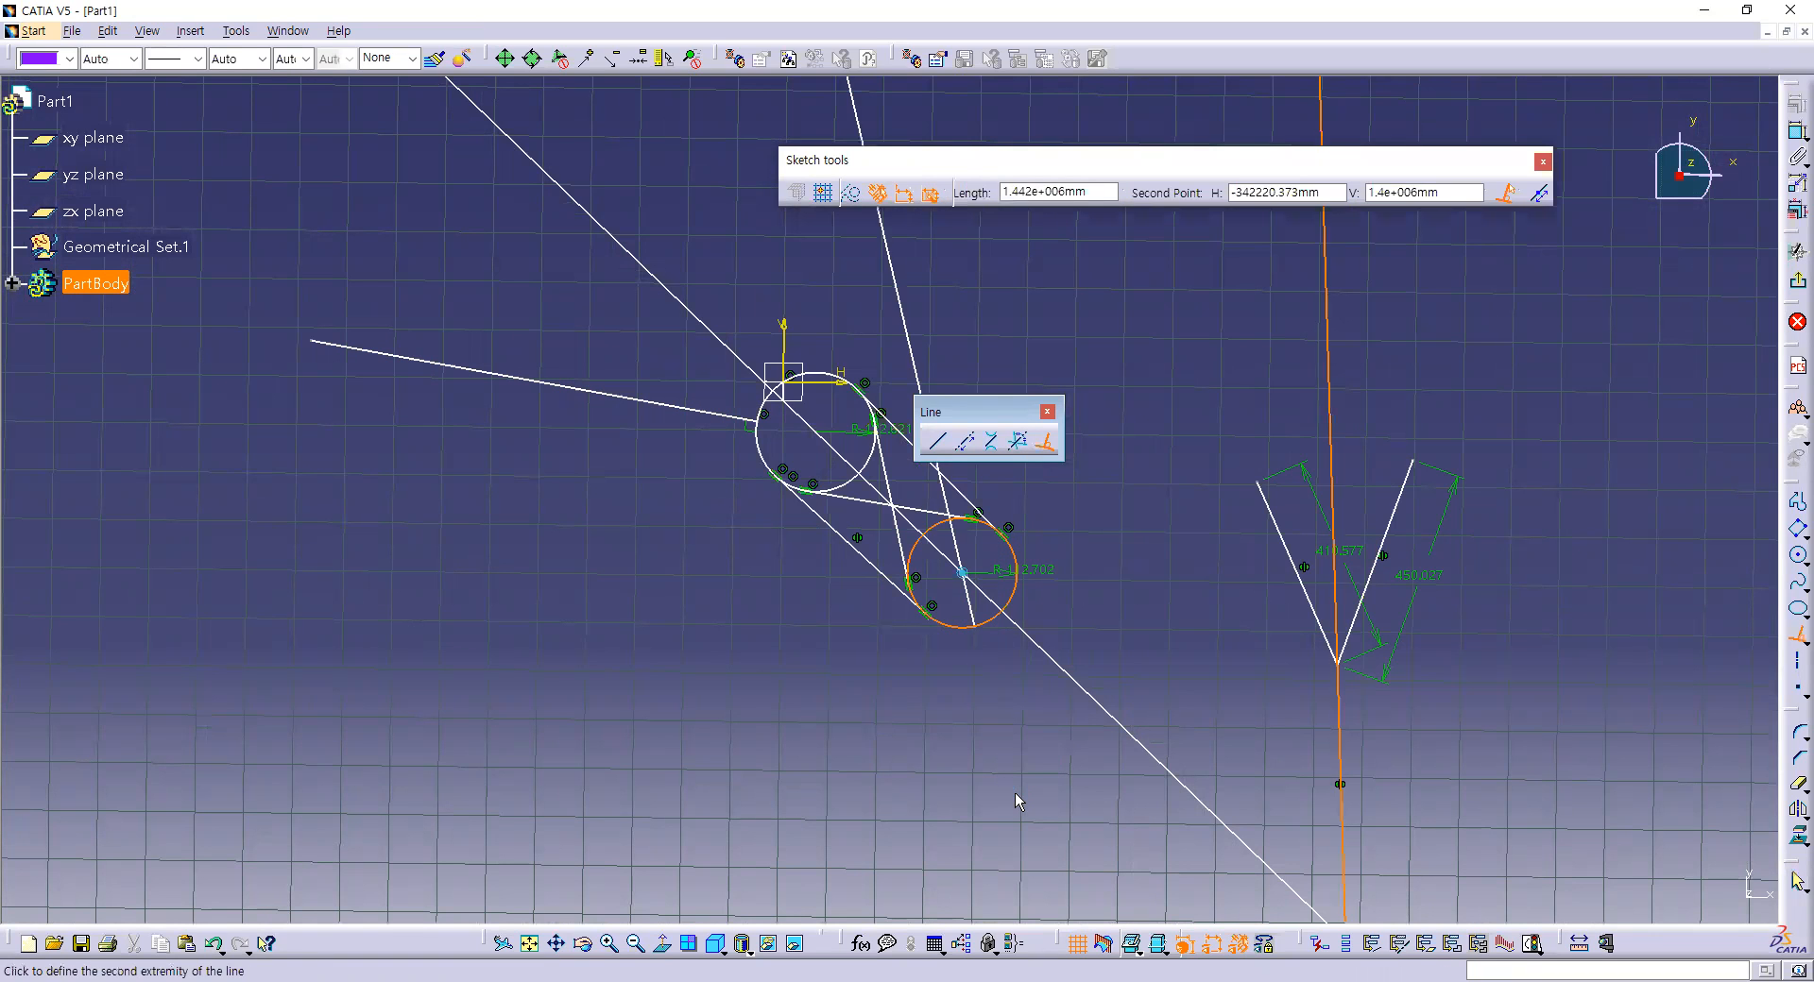
click(999, 730)
middle_drag(1194, 659, 803, 467)
click(989, 485)
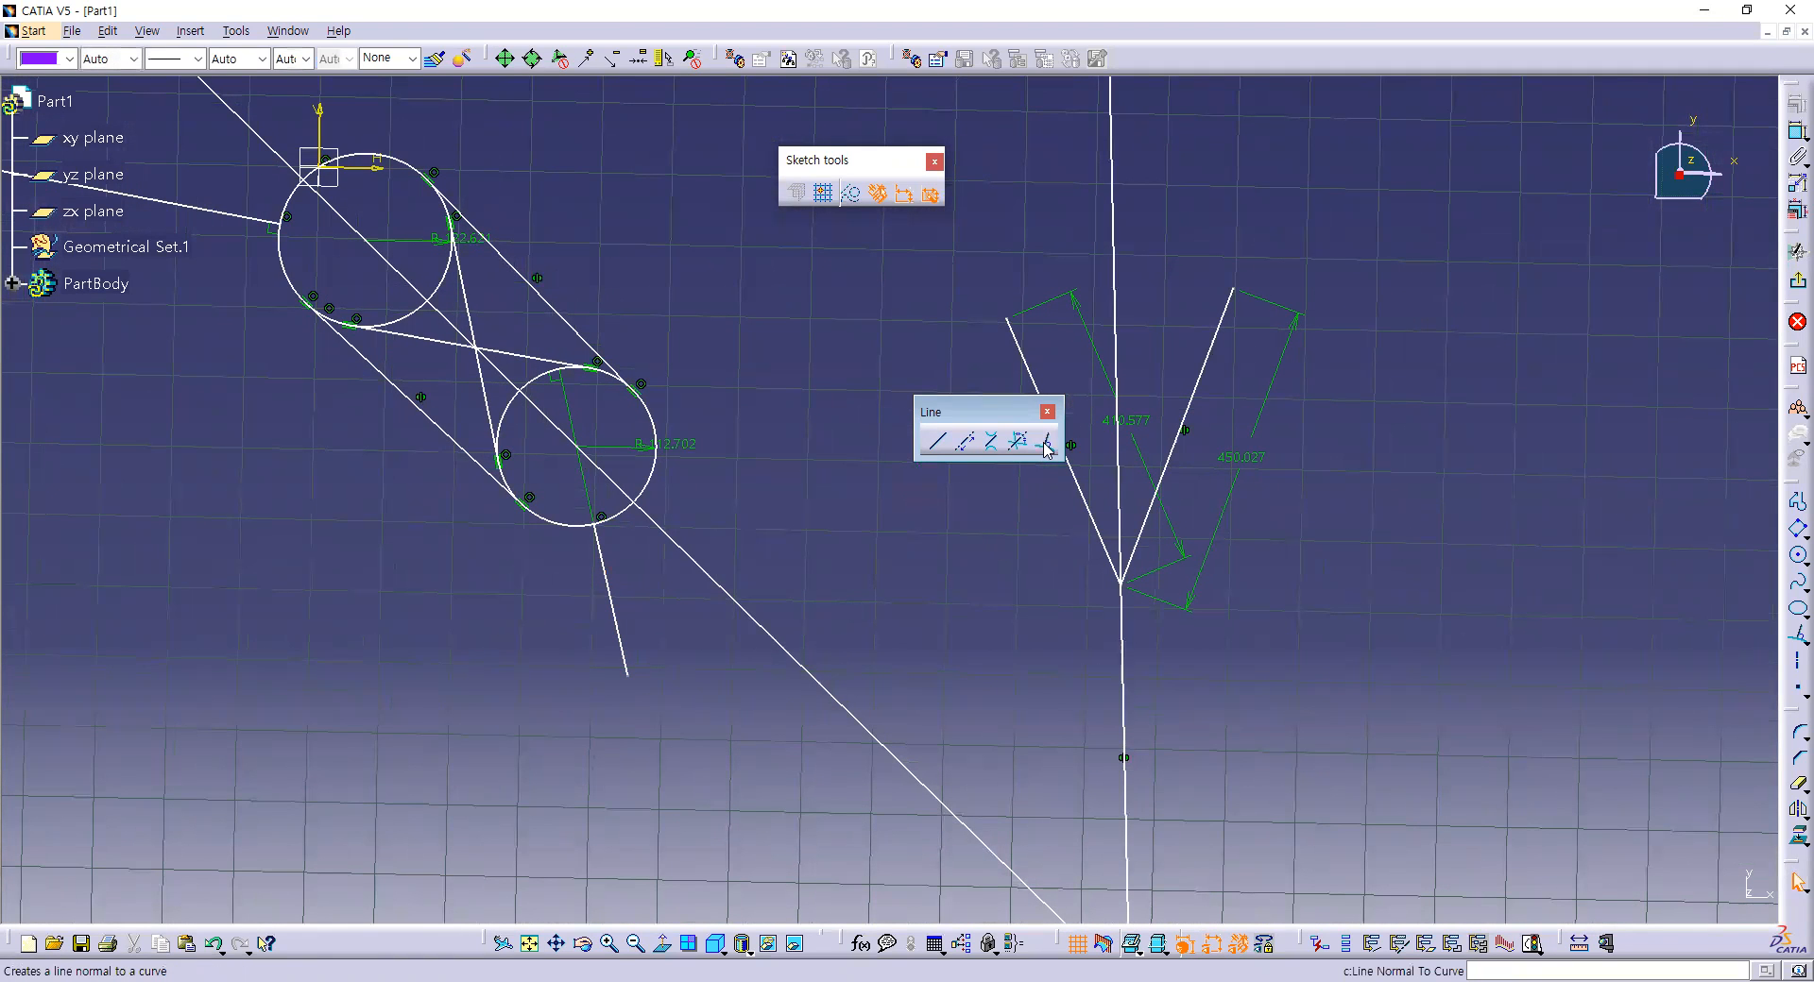
click(1043, 444)
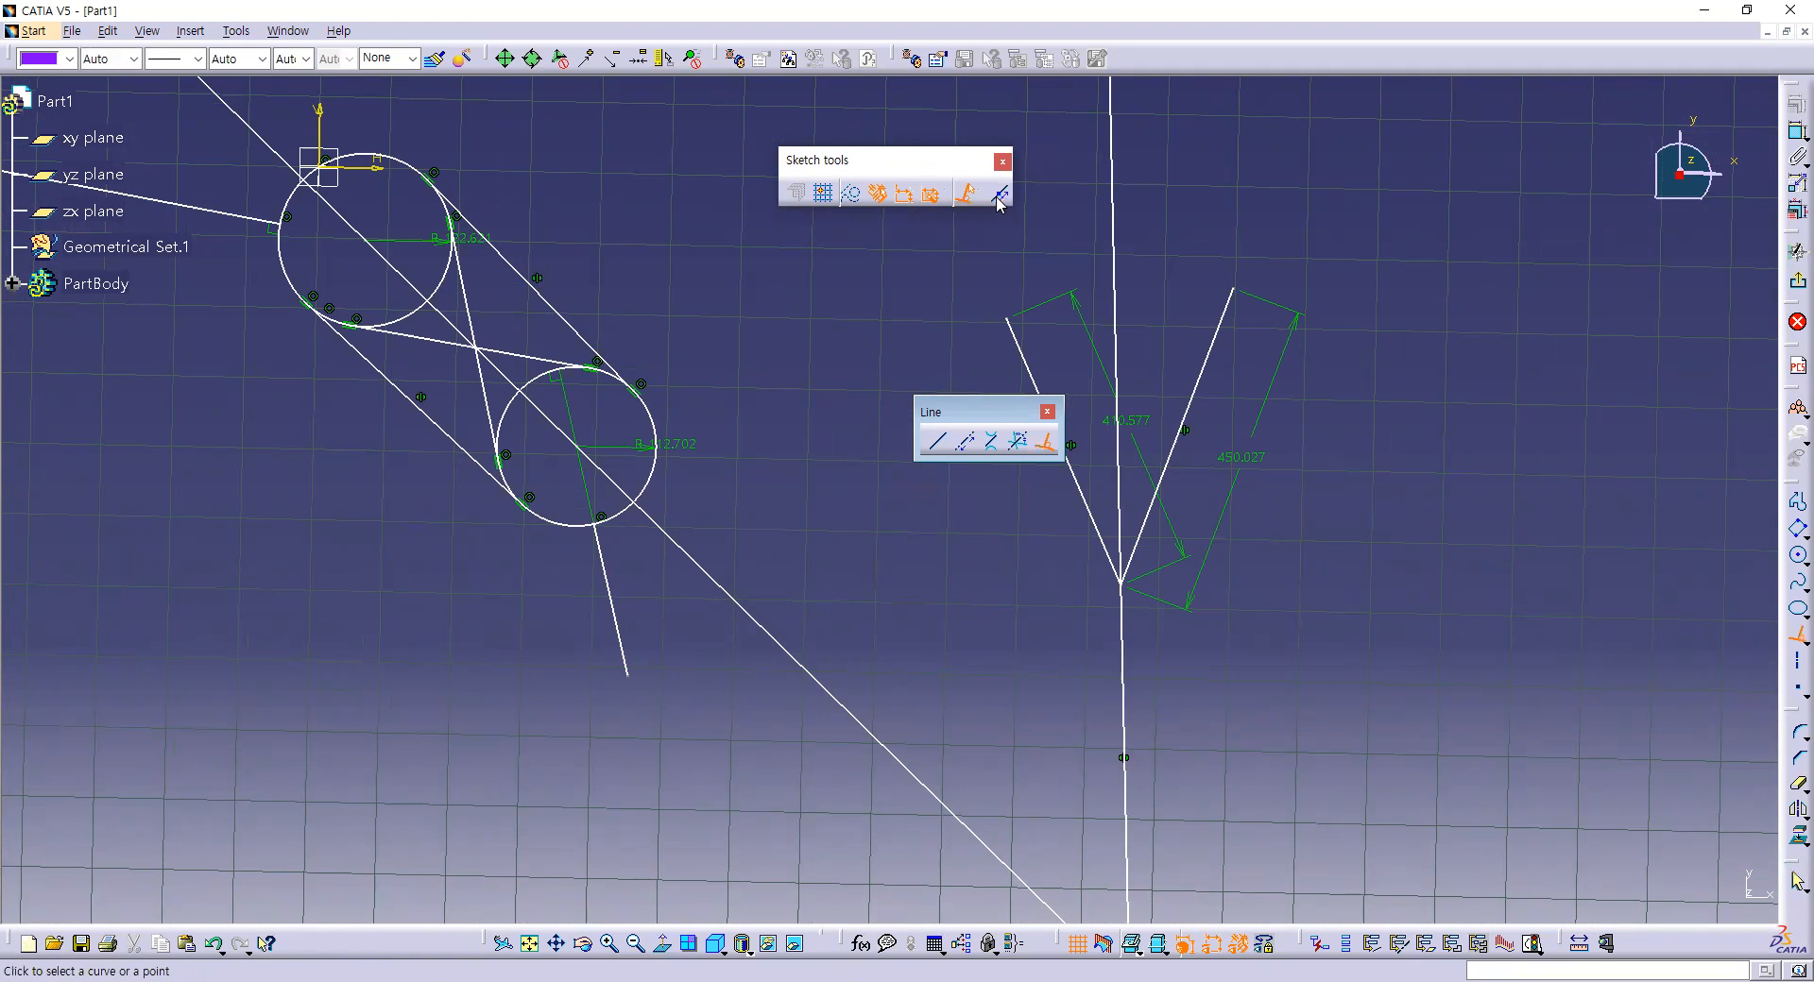
click(688, 474)
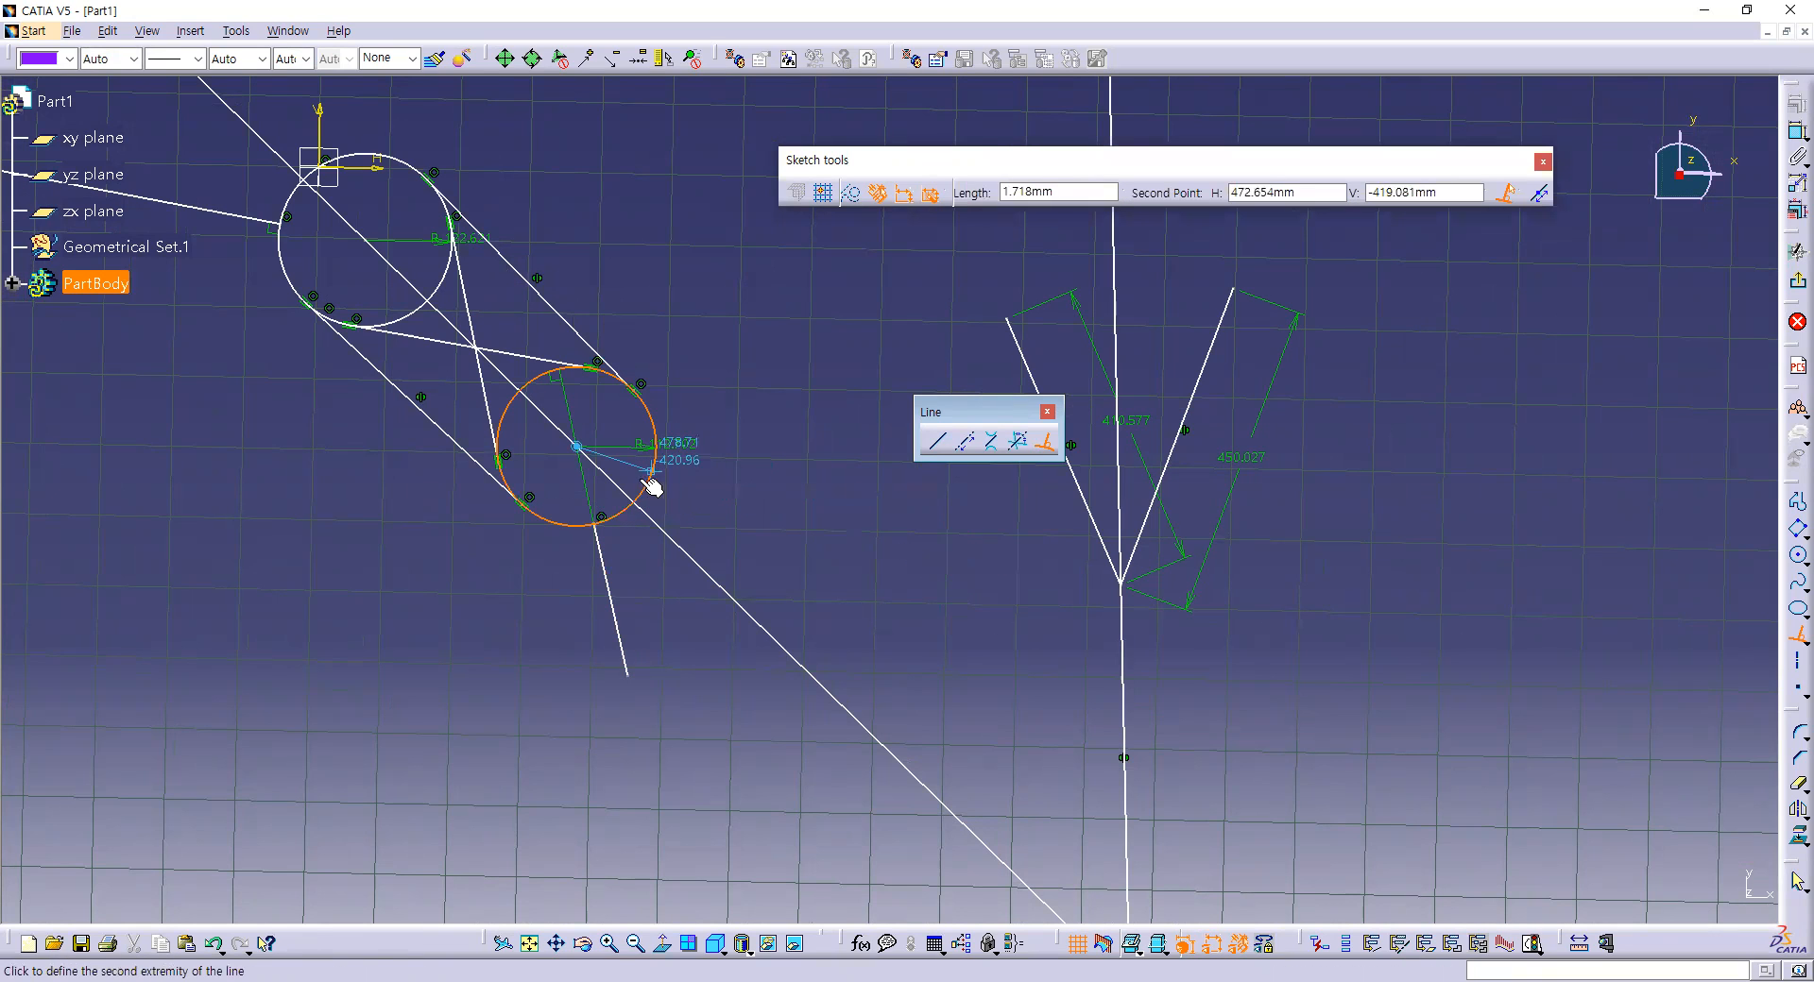
key(Escape)
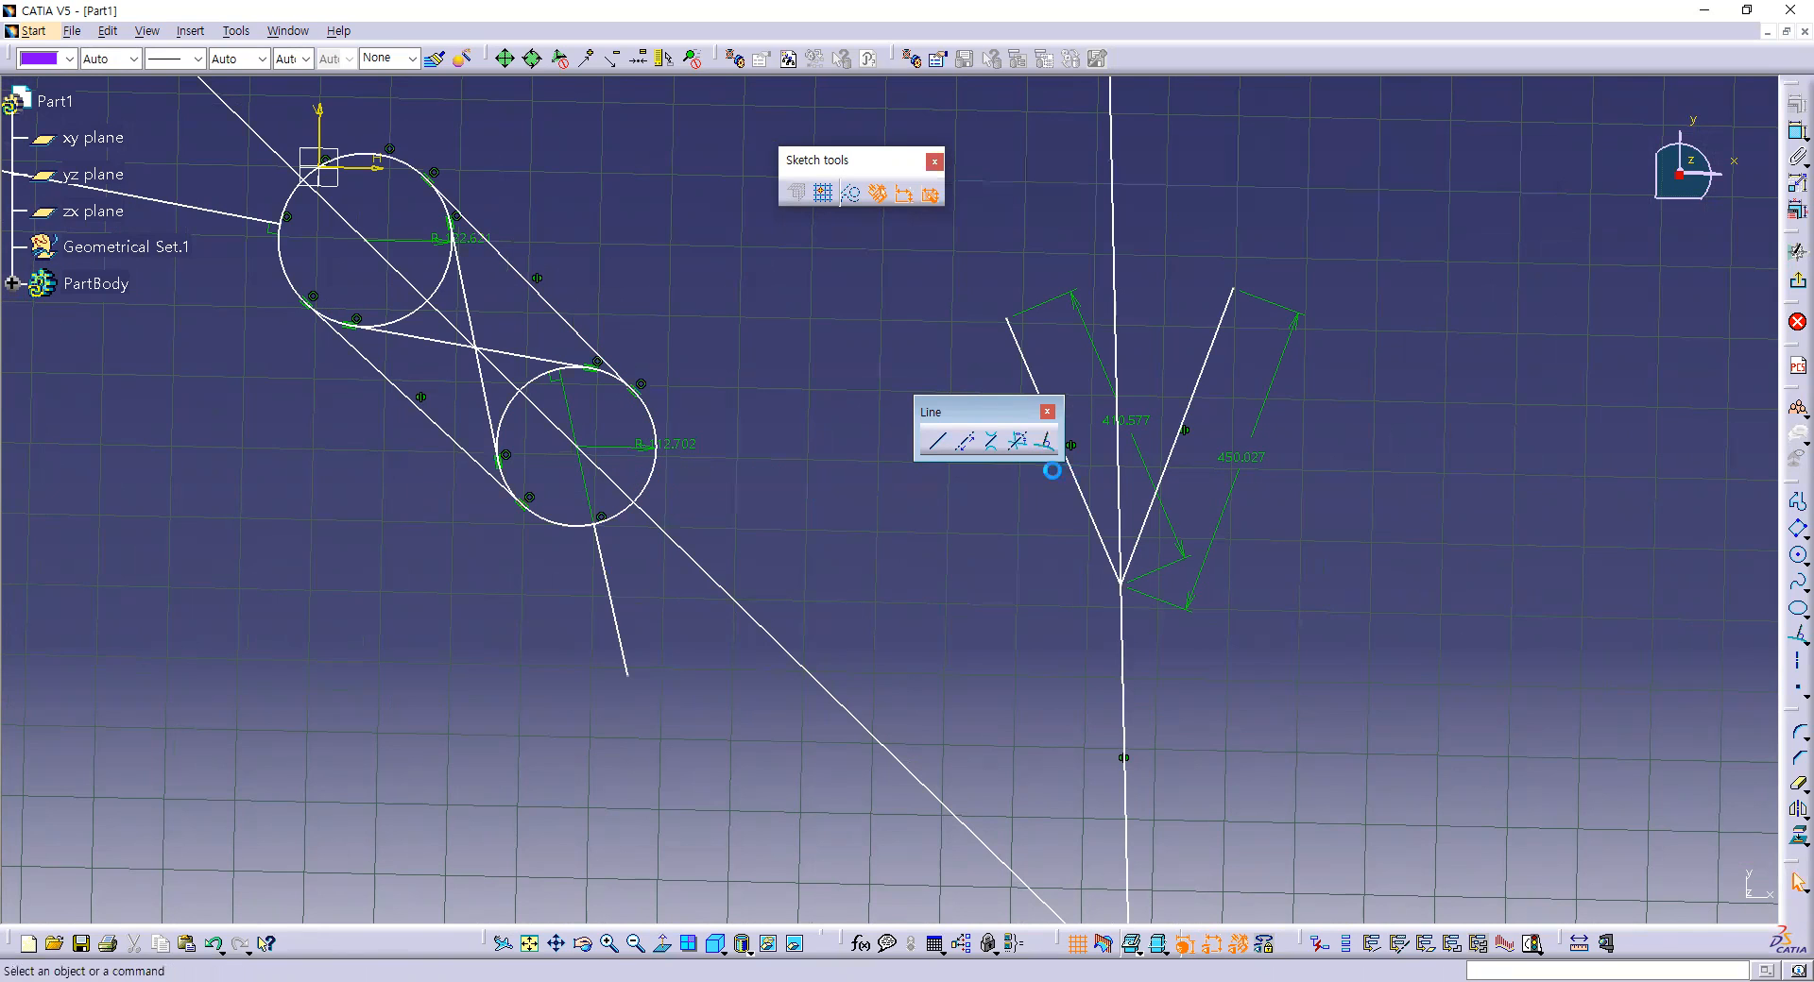
click(1045, 450)
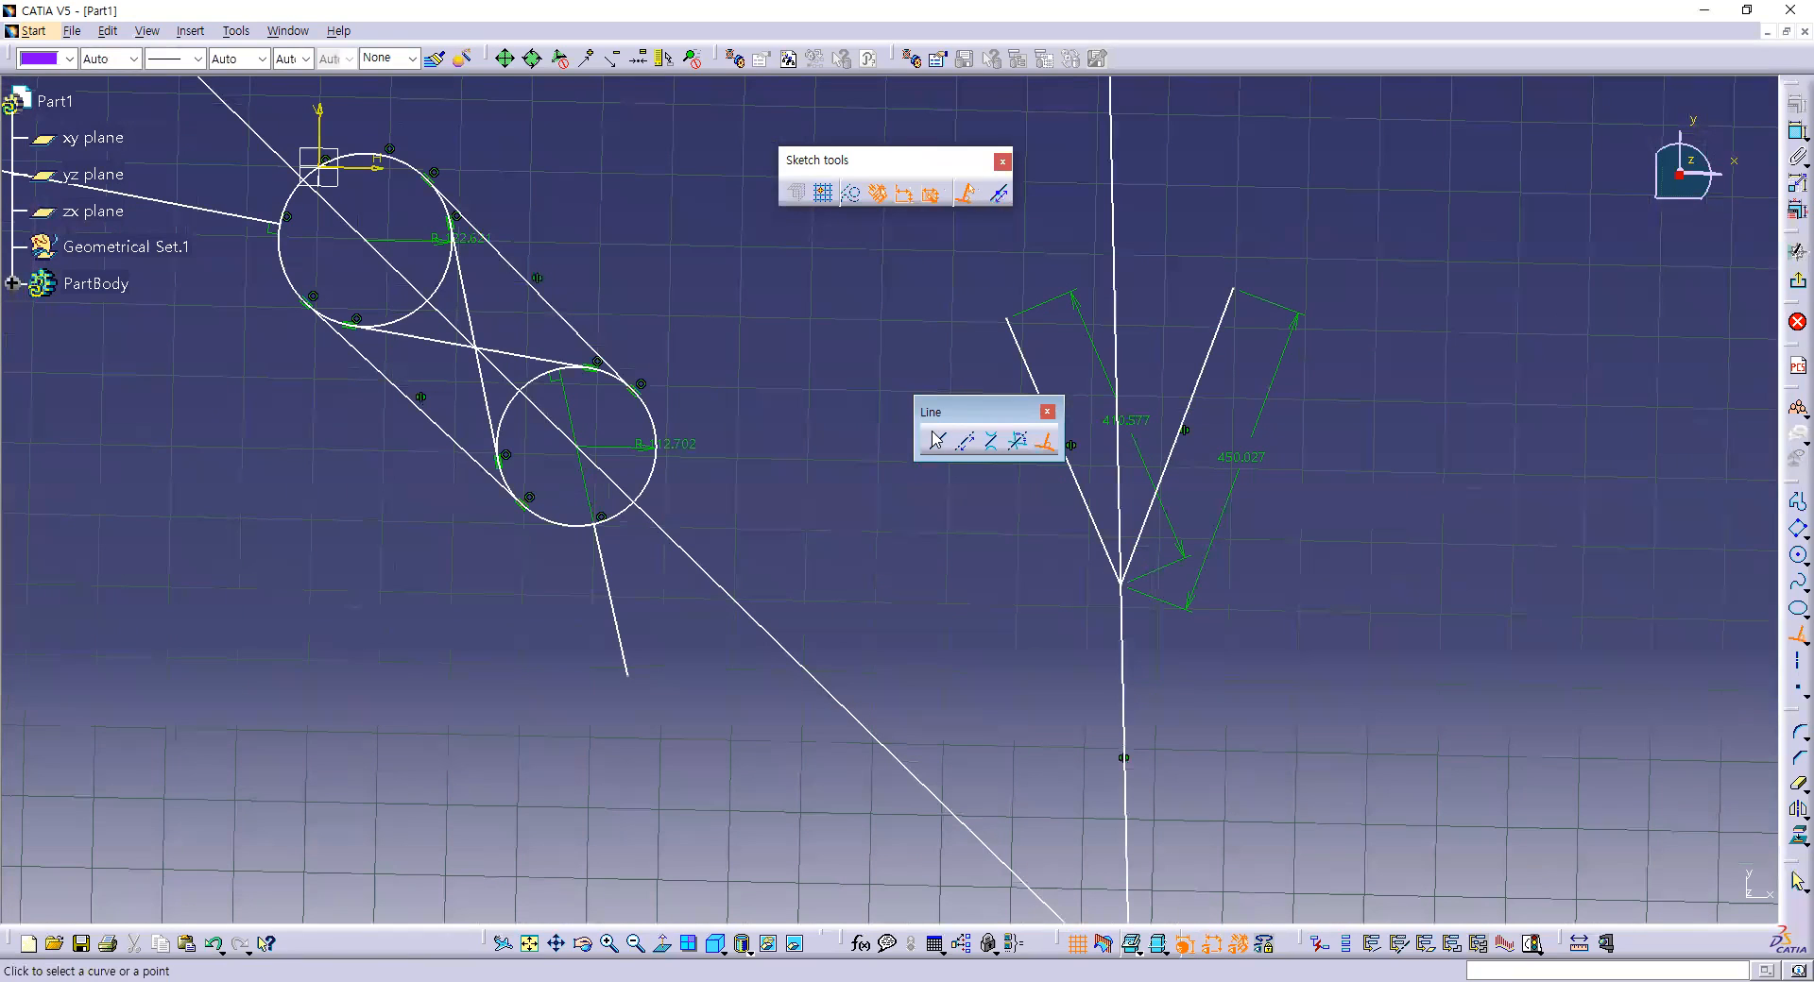
click(935, 441)
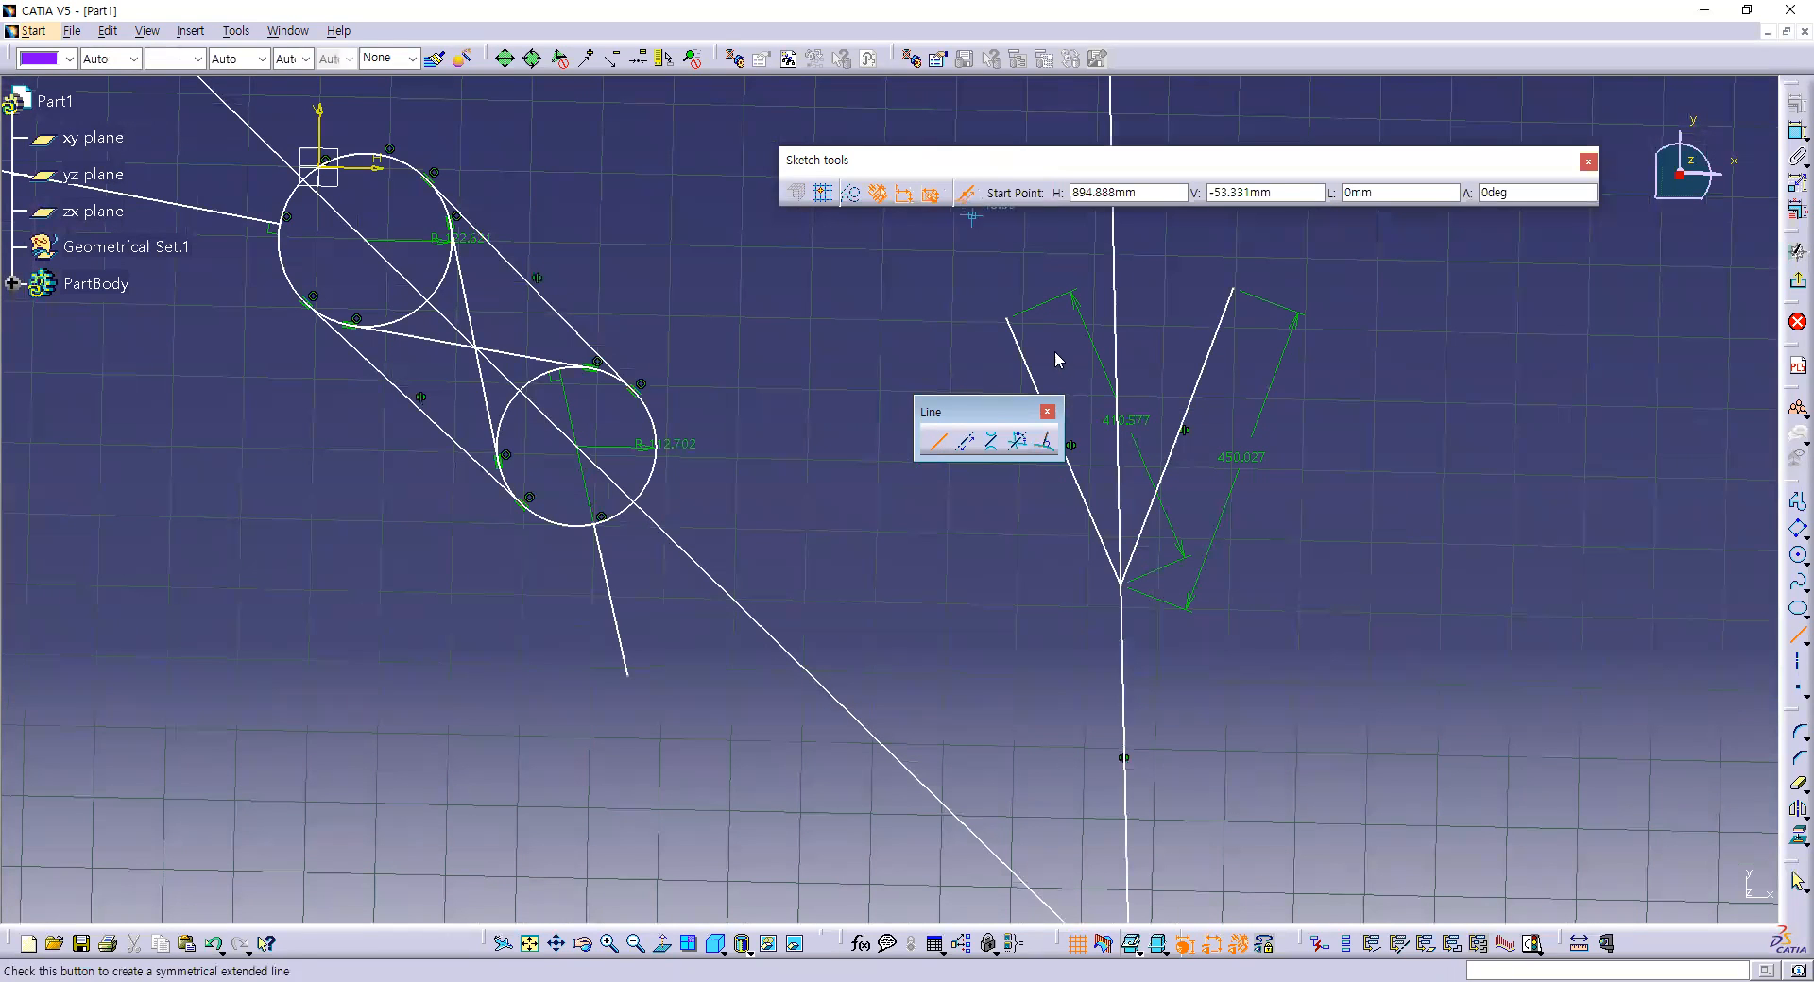
Draw a short line normal to the lower circle's right side with symmetrical extension across the circle's edge.
click(1045, 441)
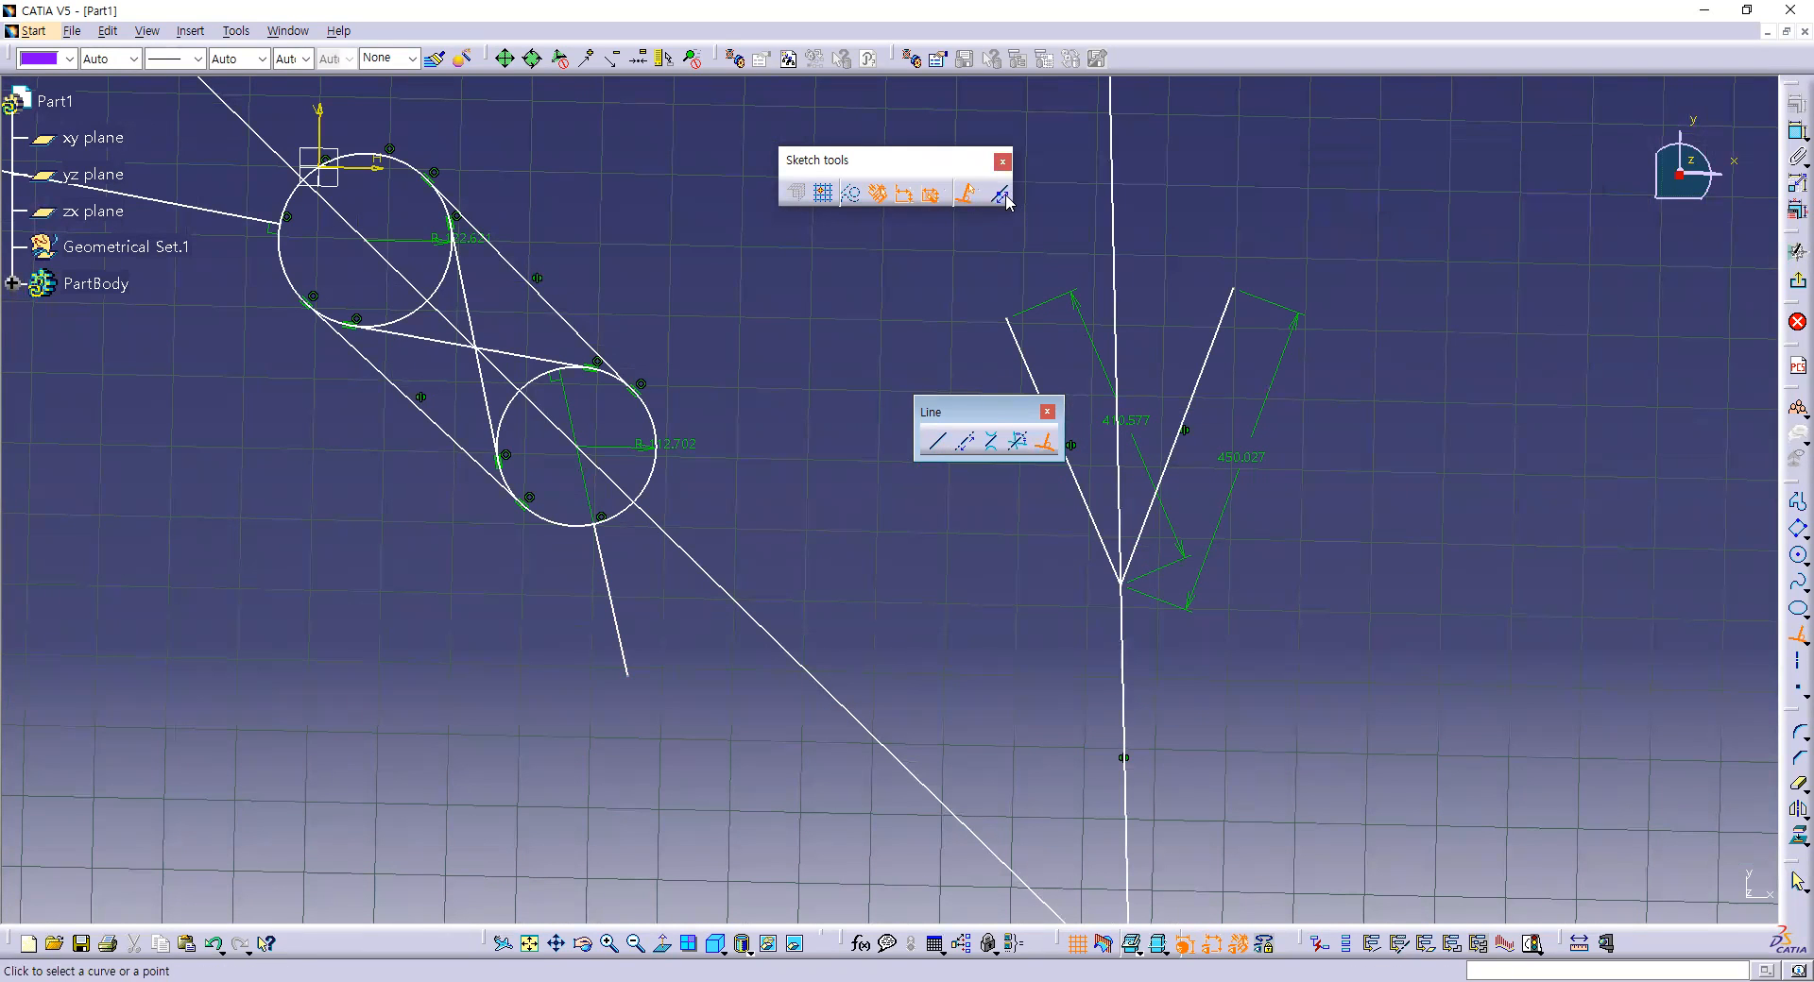
click(657, 490)
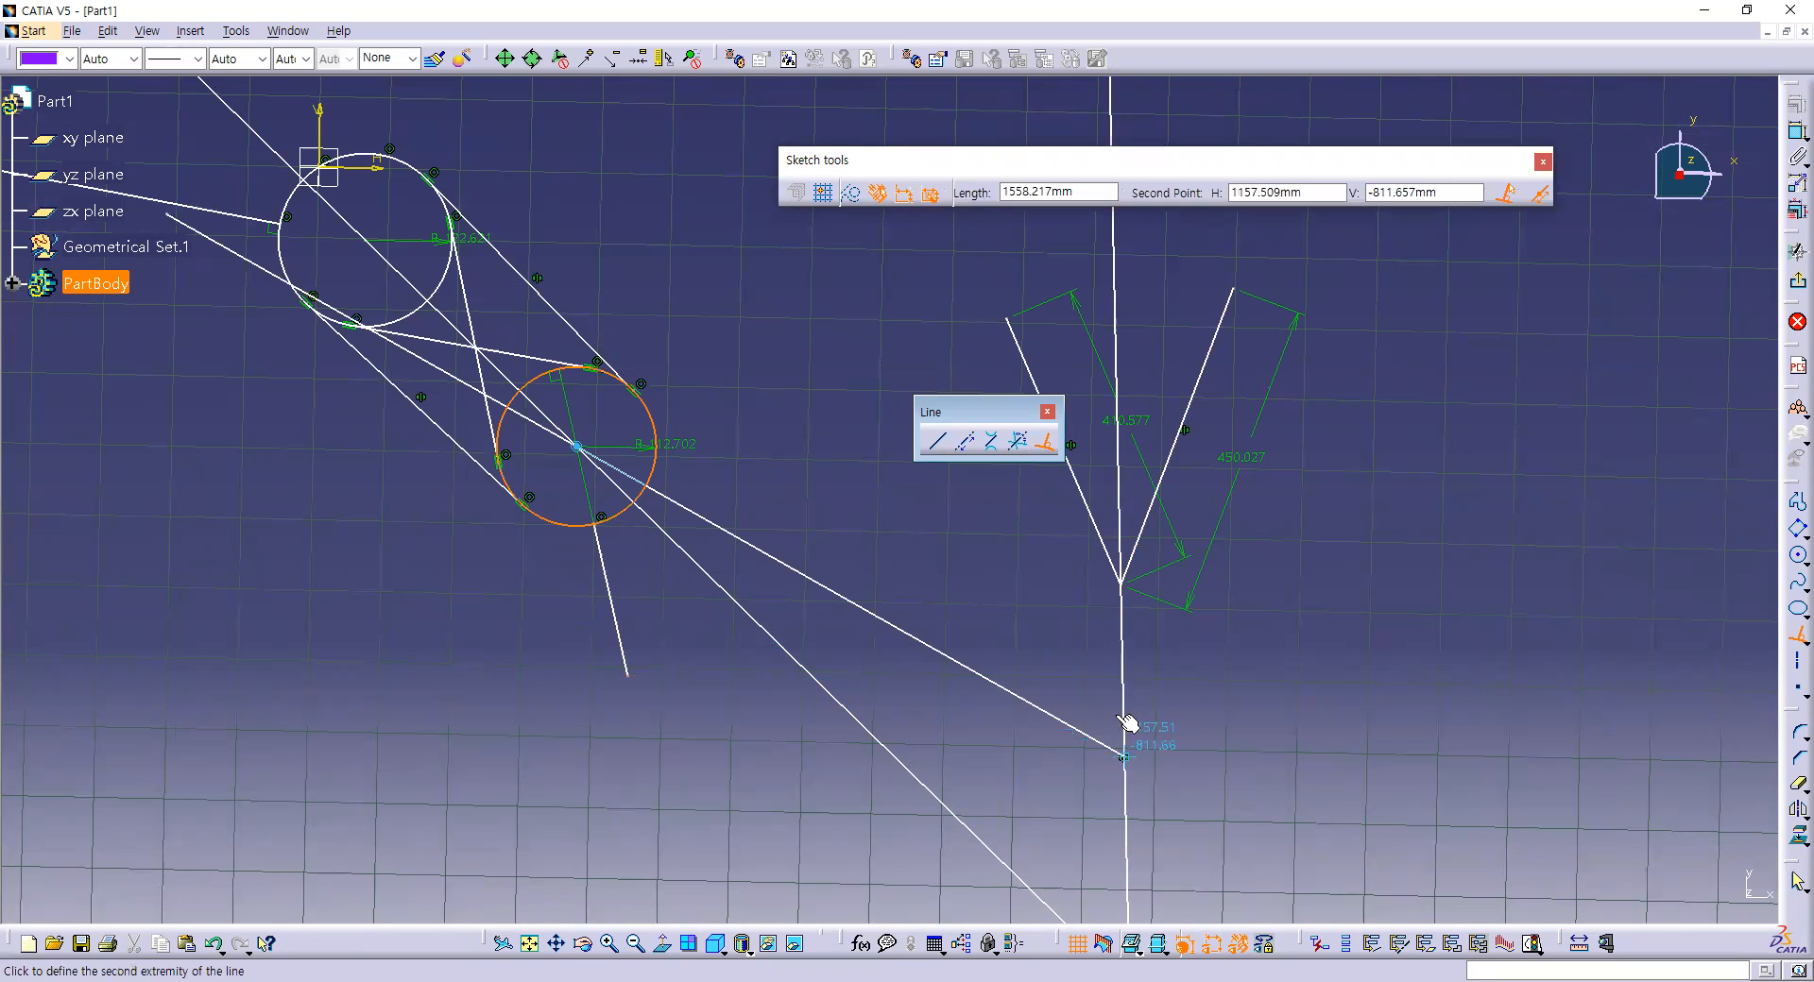
click(682, 506)
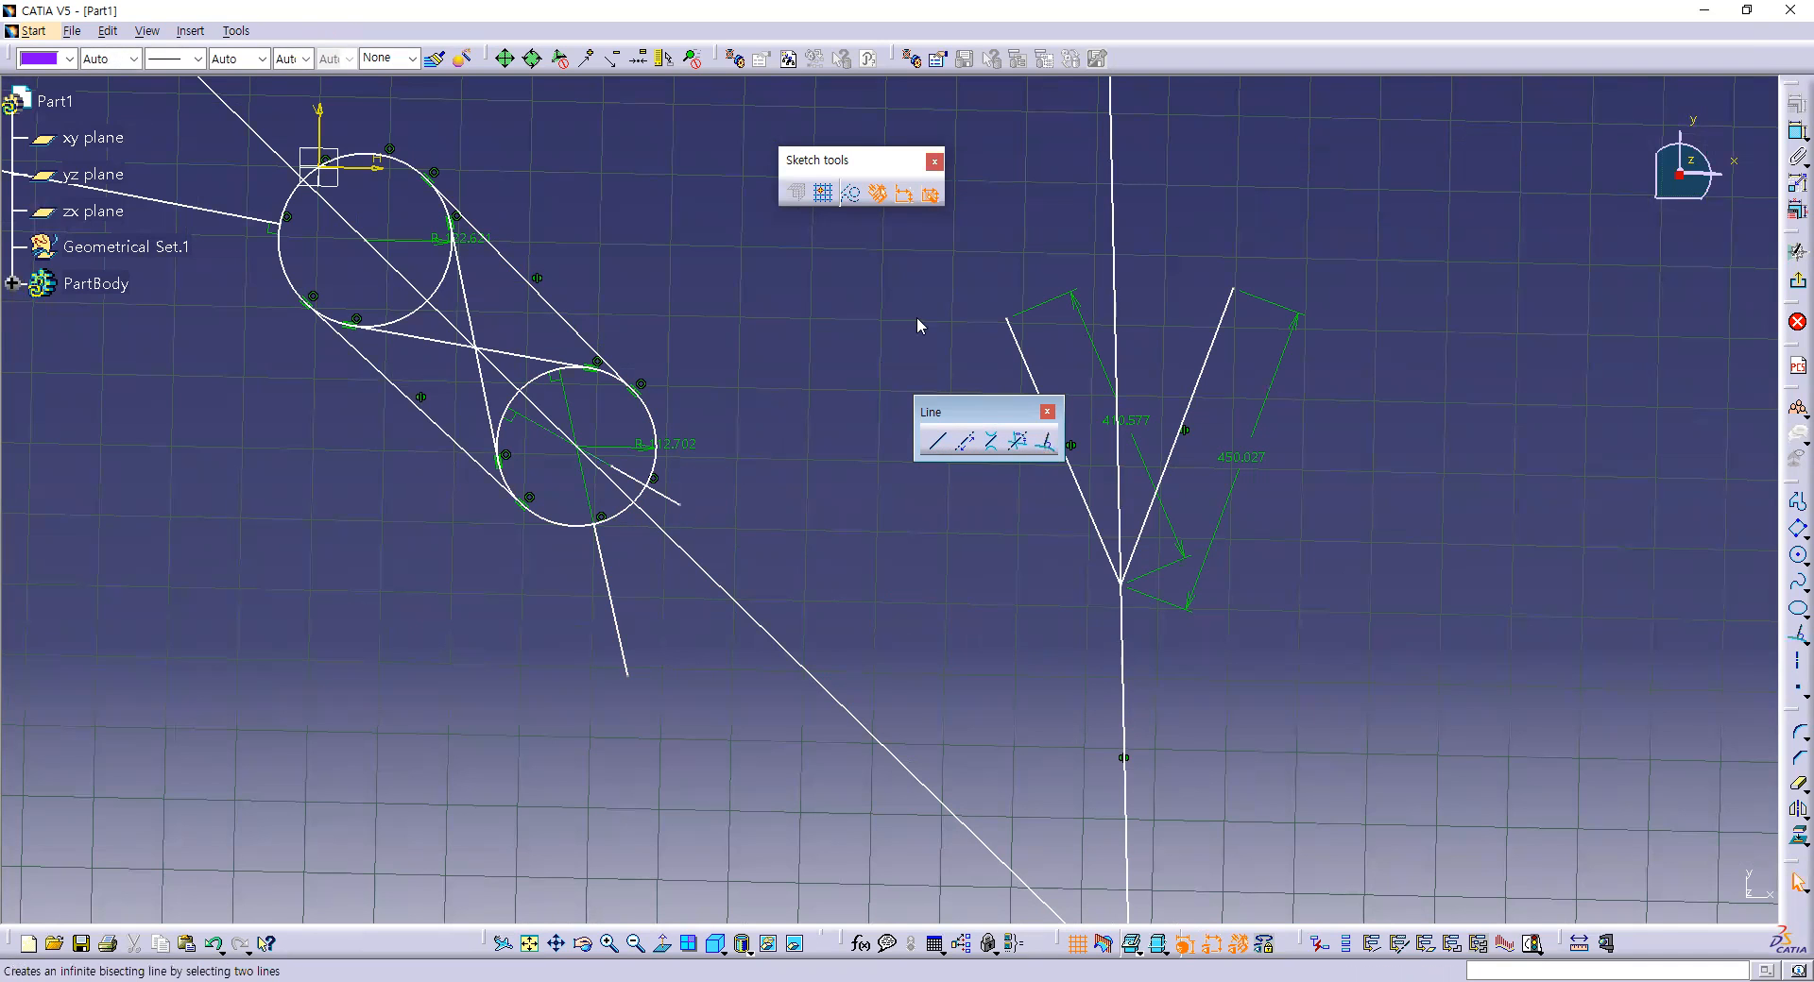
click(938, 442)
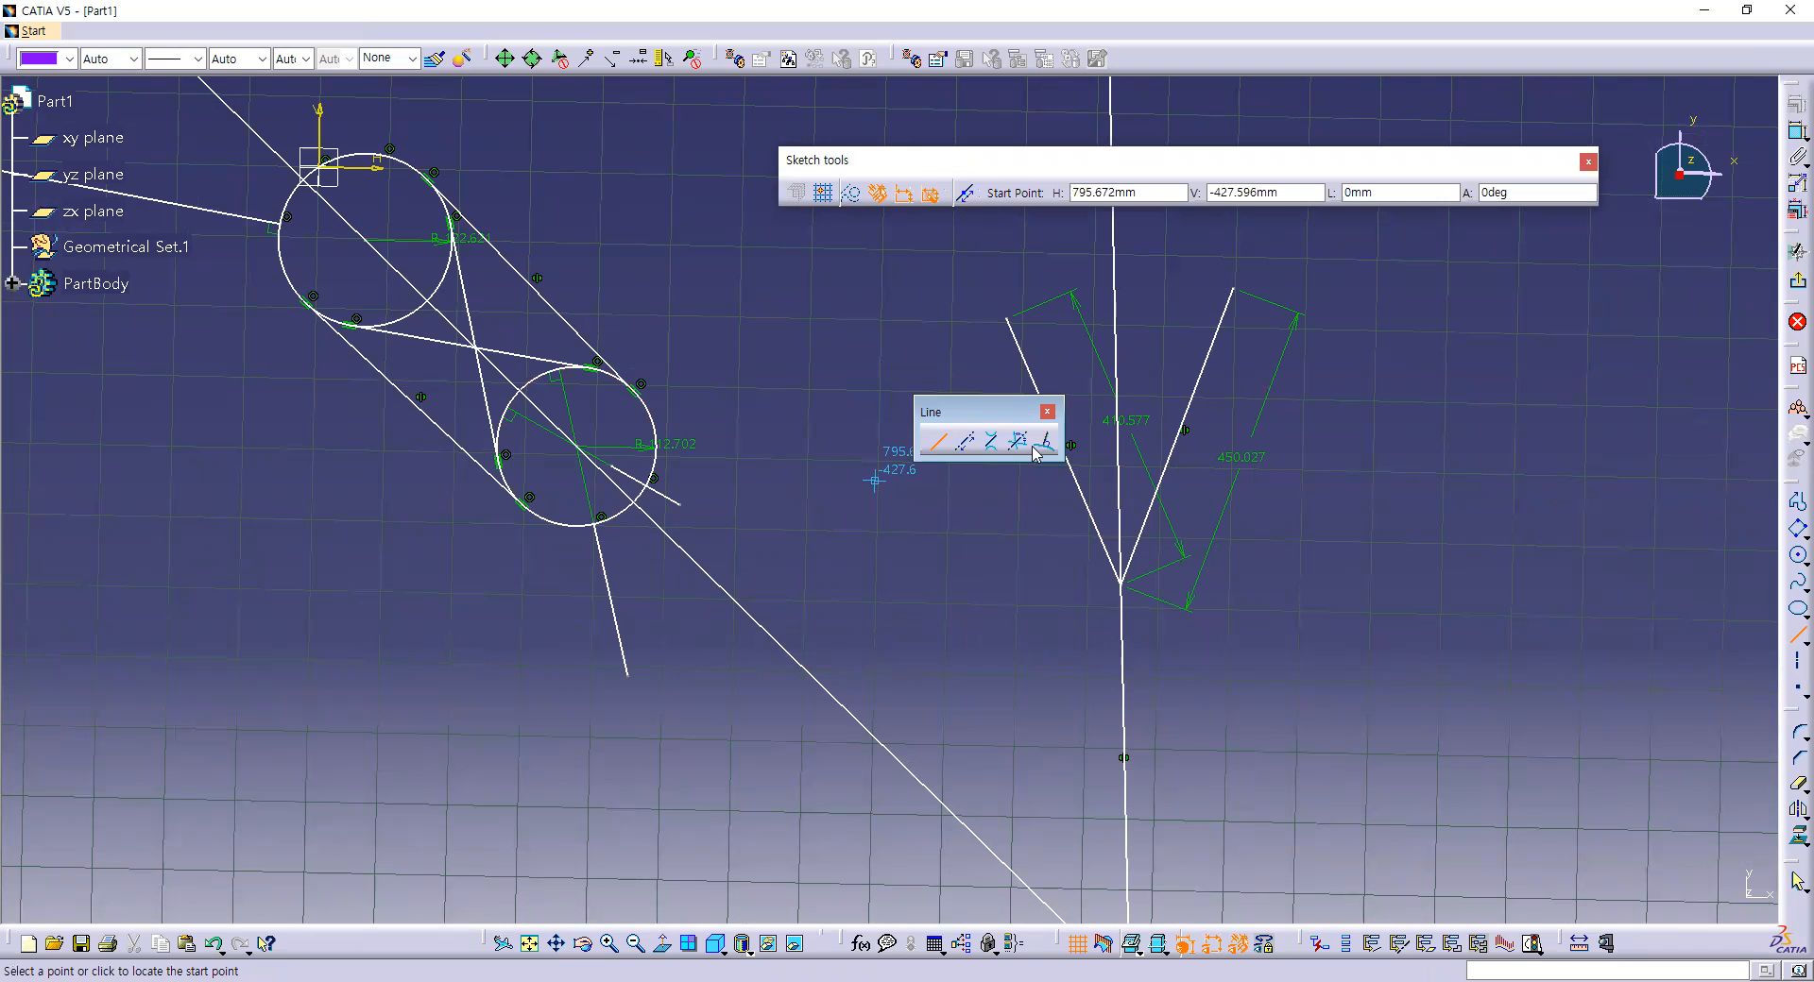
key(Escape)
Delete the circles, all remaining lines and both infinite bisecting lines, and restore the view normal to the sketch plane.
middle_drag(779, 409, 926, 486)
drag(1196, 727, 444, 212)
key(Delete)
click(852, 616)
key(Delete)
click(1031, 555)
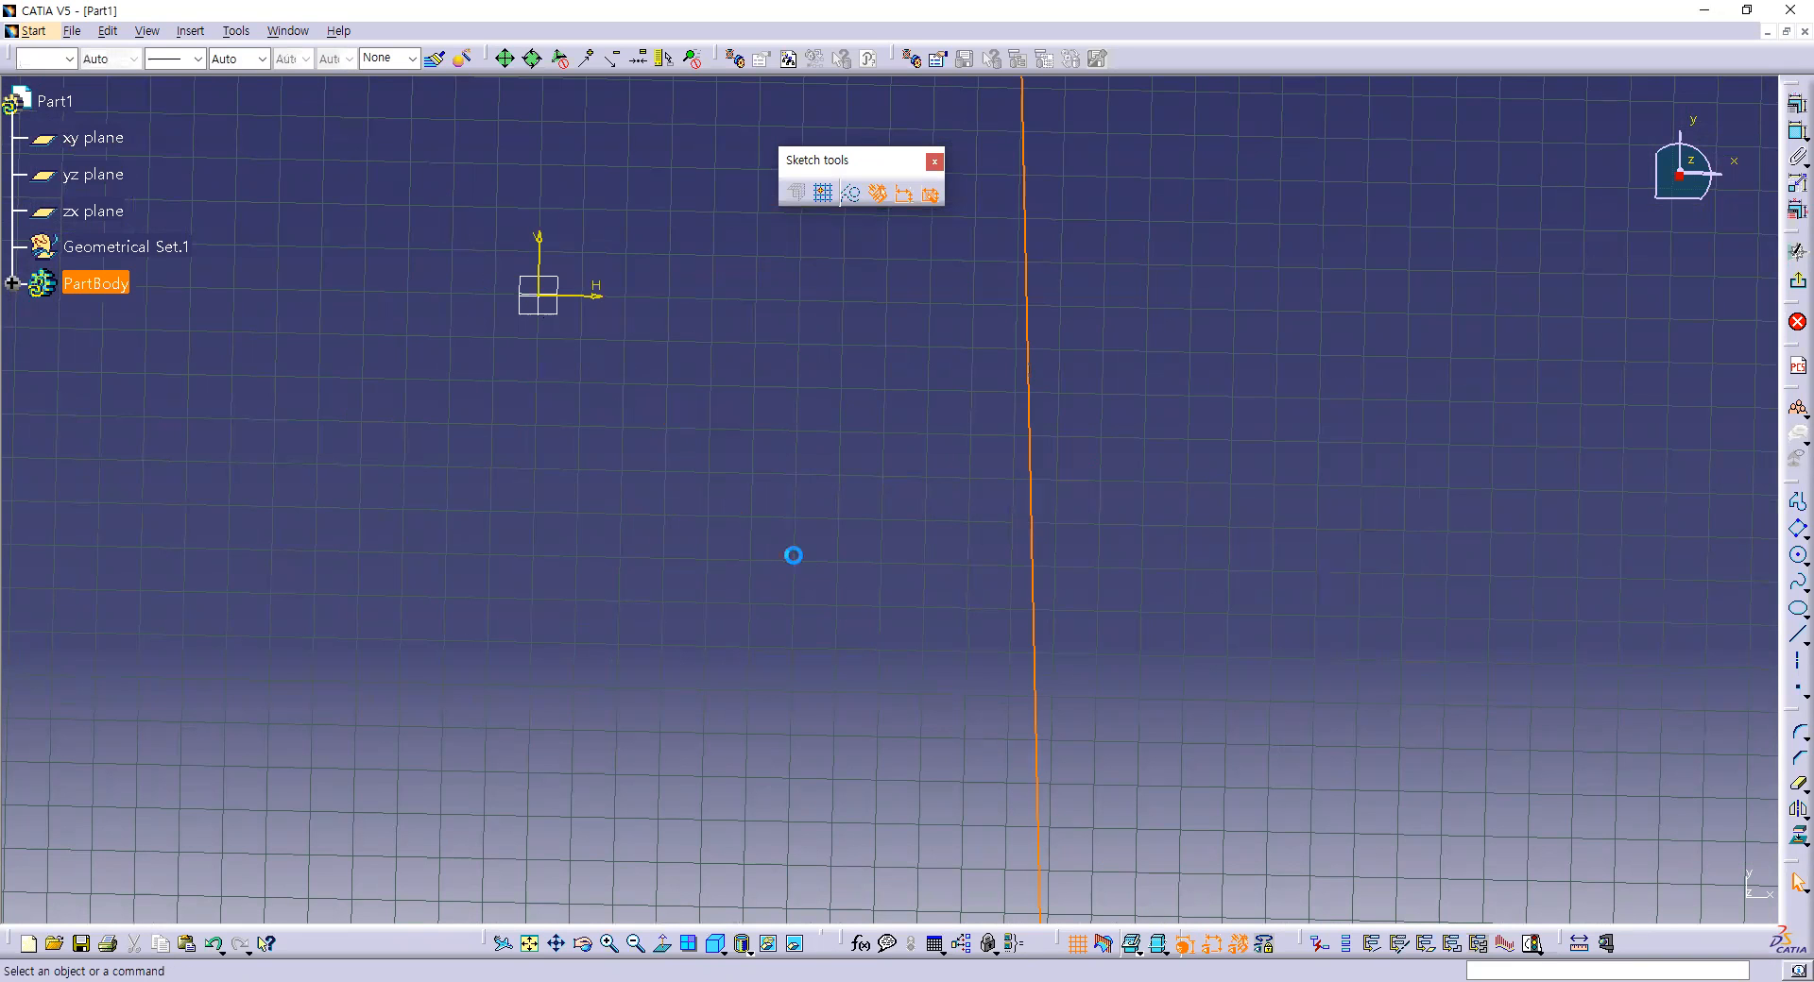
key(Delete)
click(663, 943)
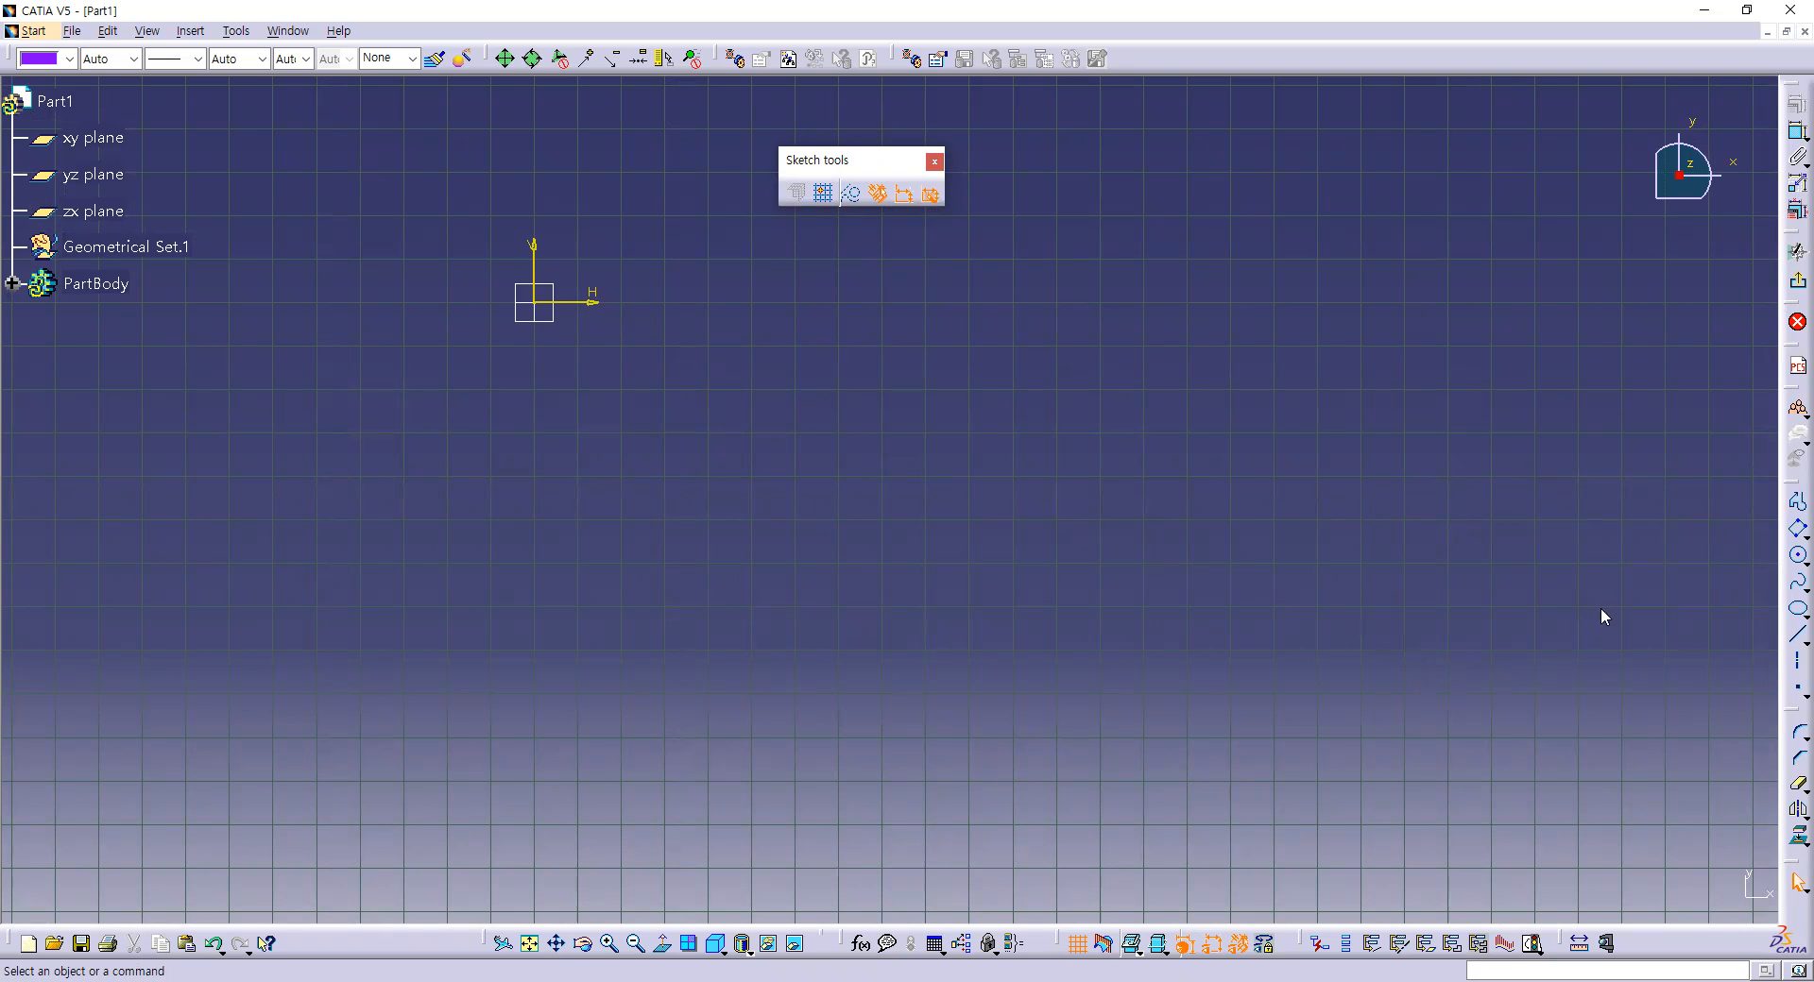
Detach the Spline tools so they float over the empty drawing area.
click(1792, 588)
drag(1755, 607, 1483, 525)
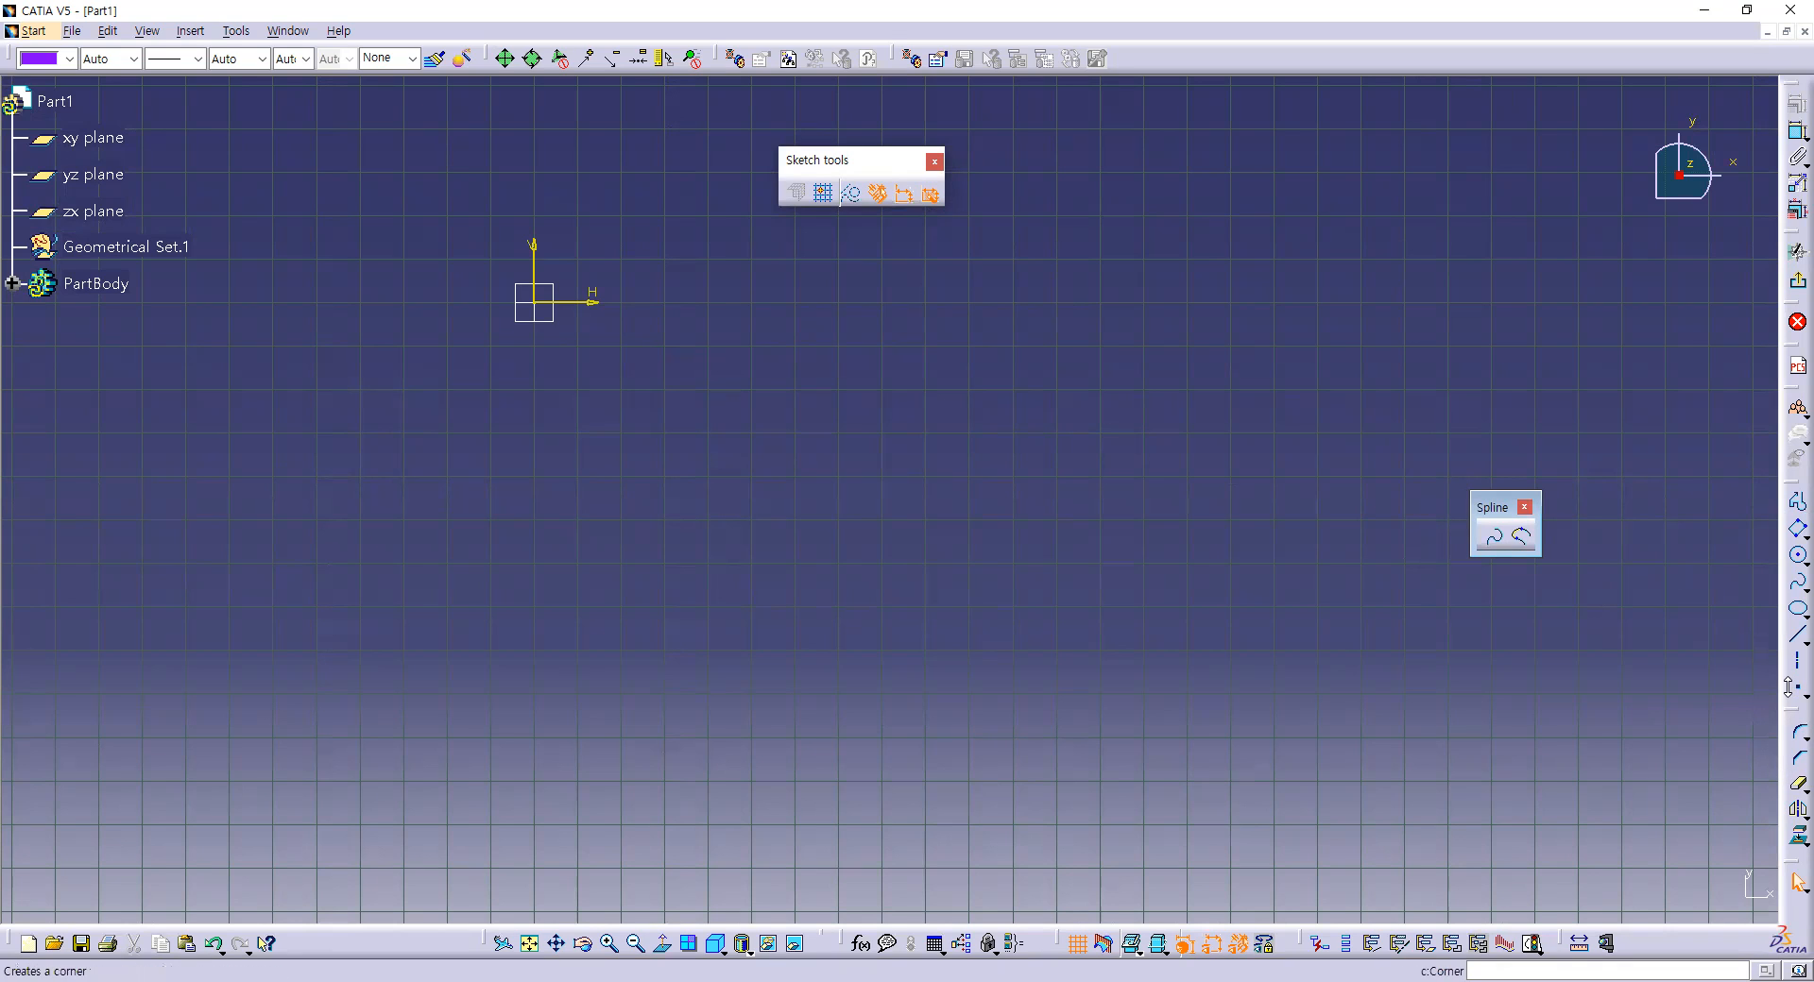
click(1805, 644)
click(1714, 622)
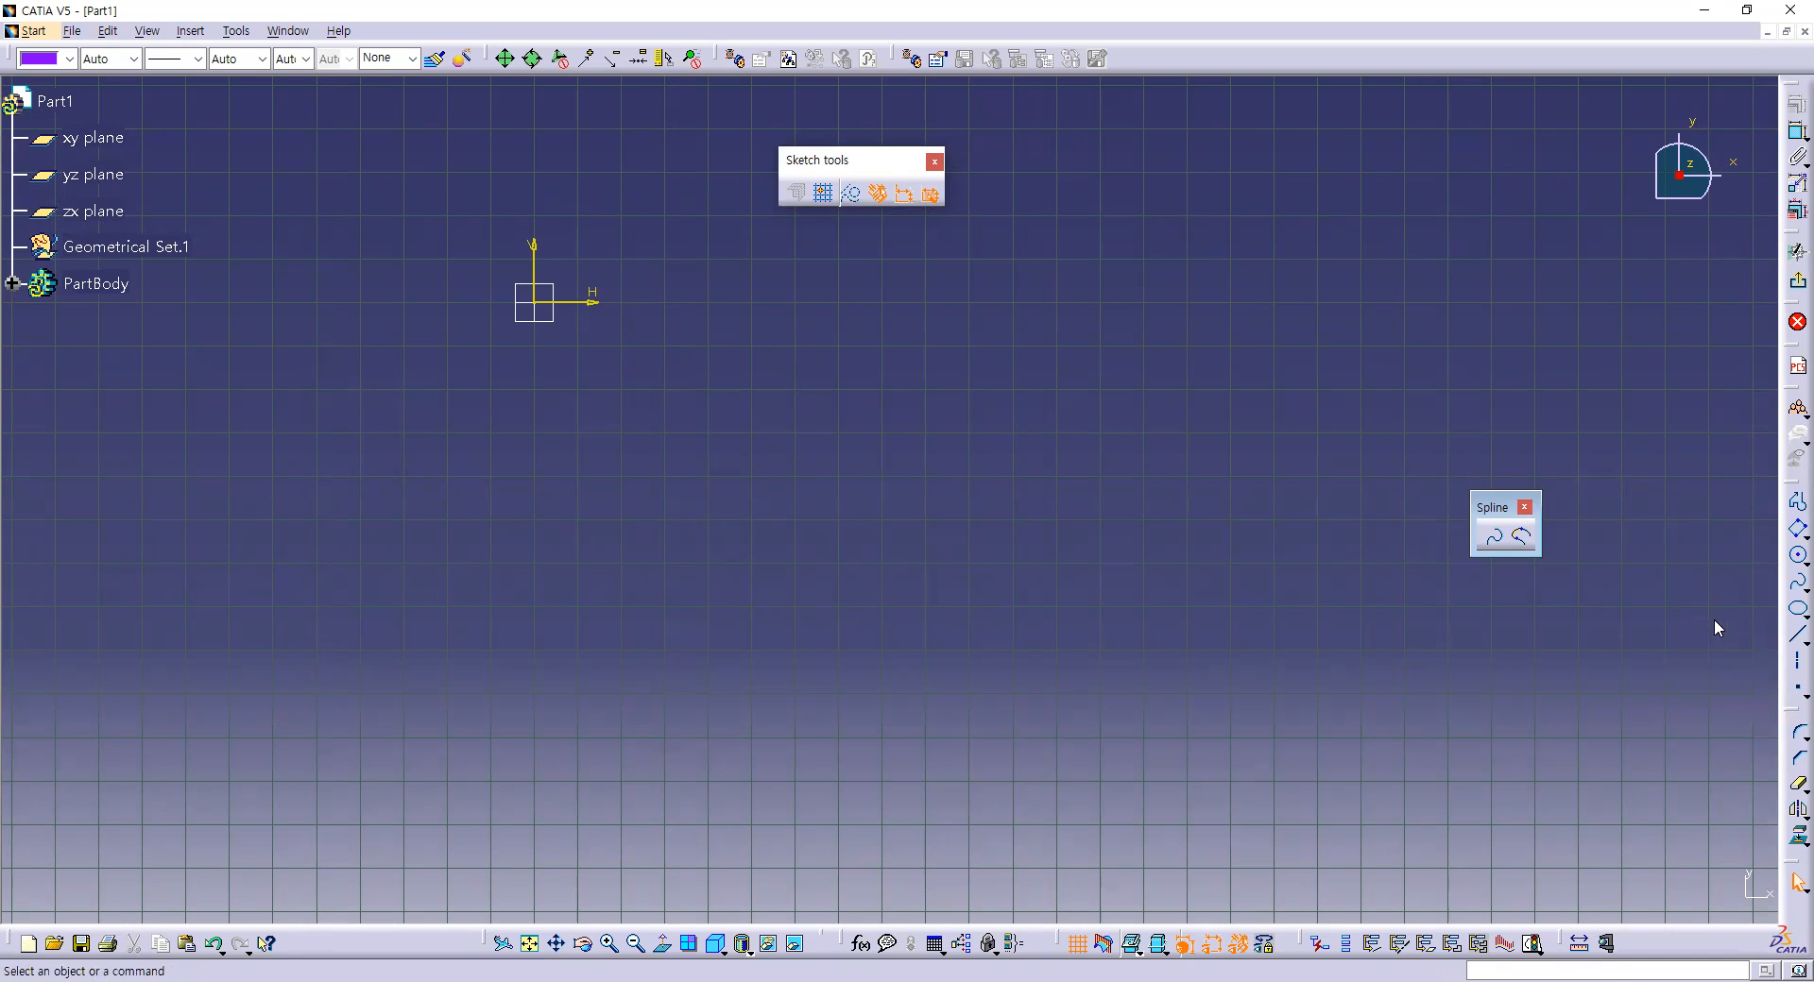
click(190, 30)
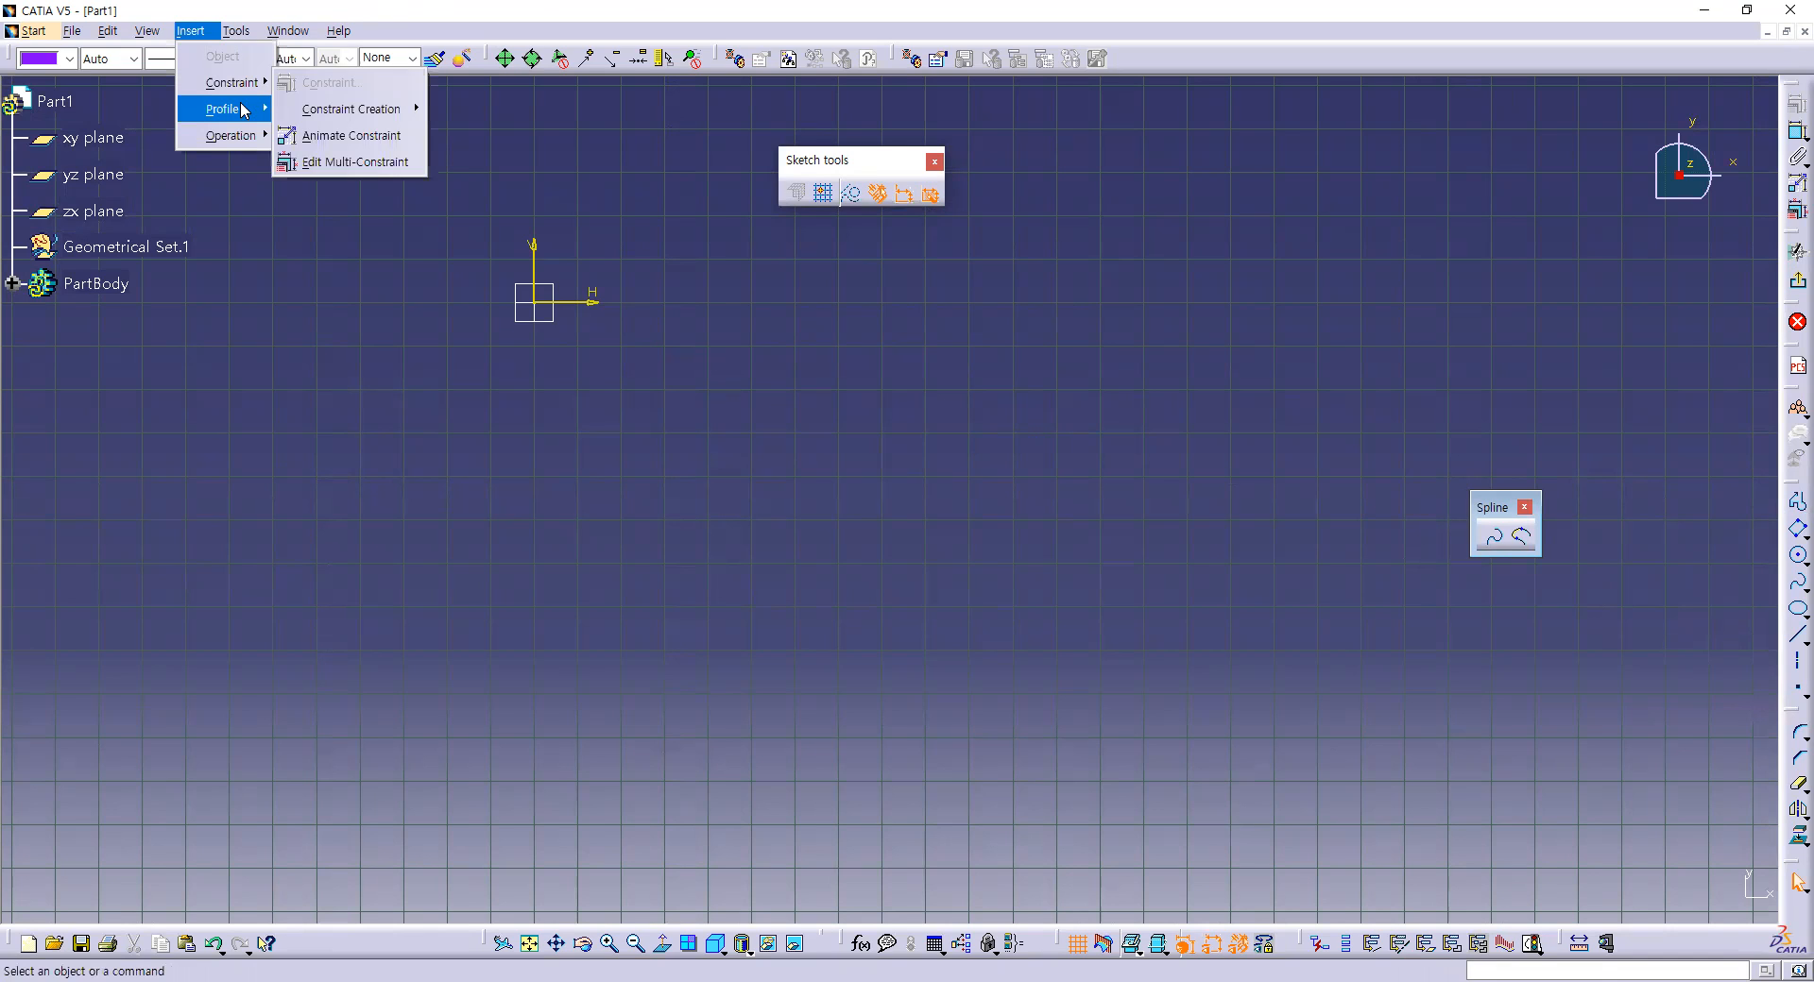
mouse_move(243, 110)
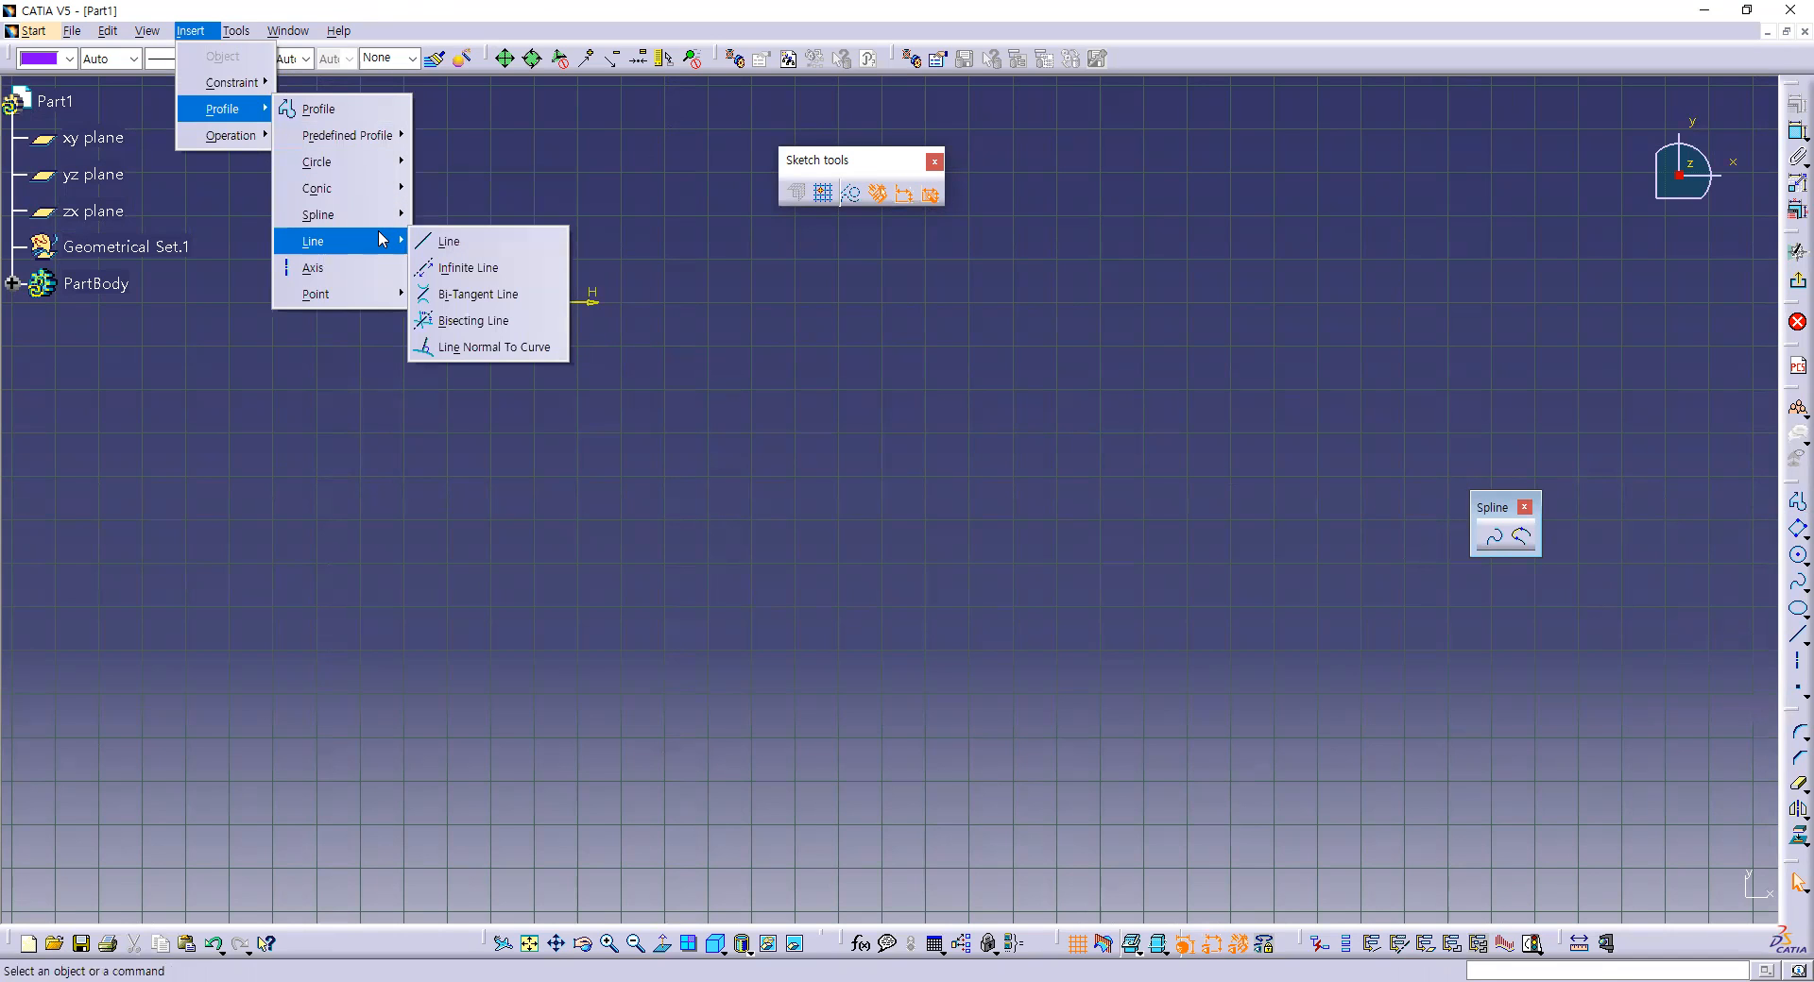
mouse_move(386, 223)
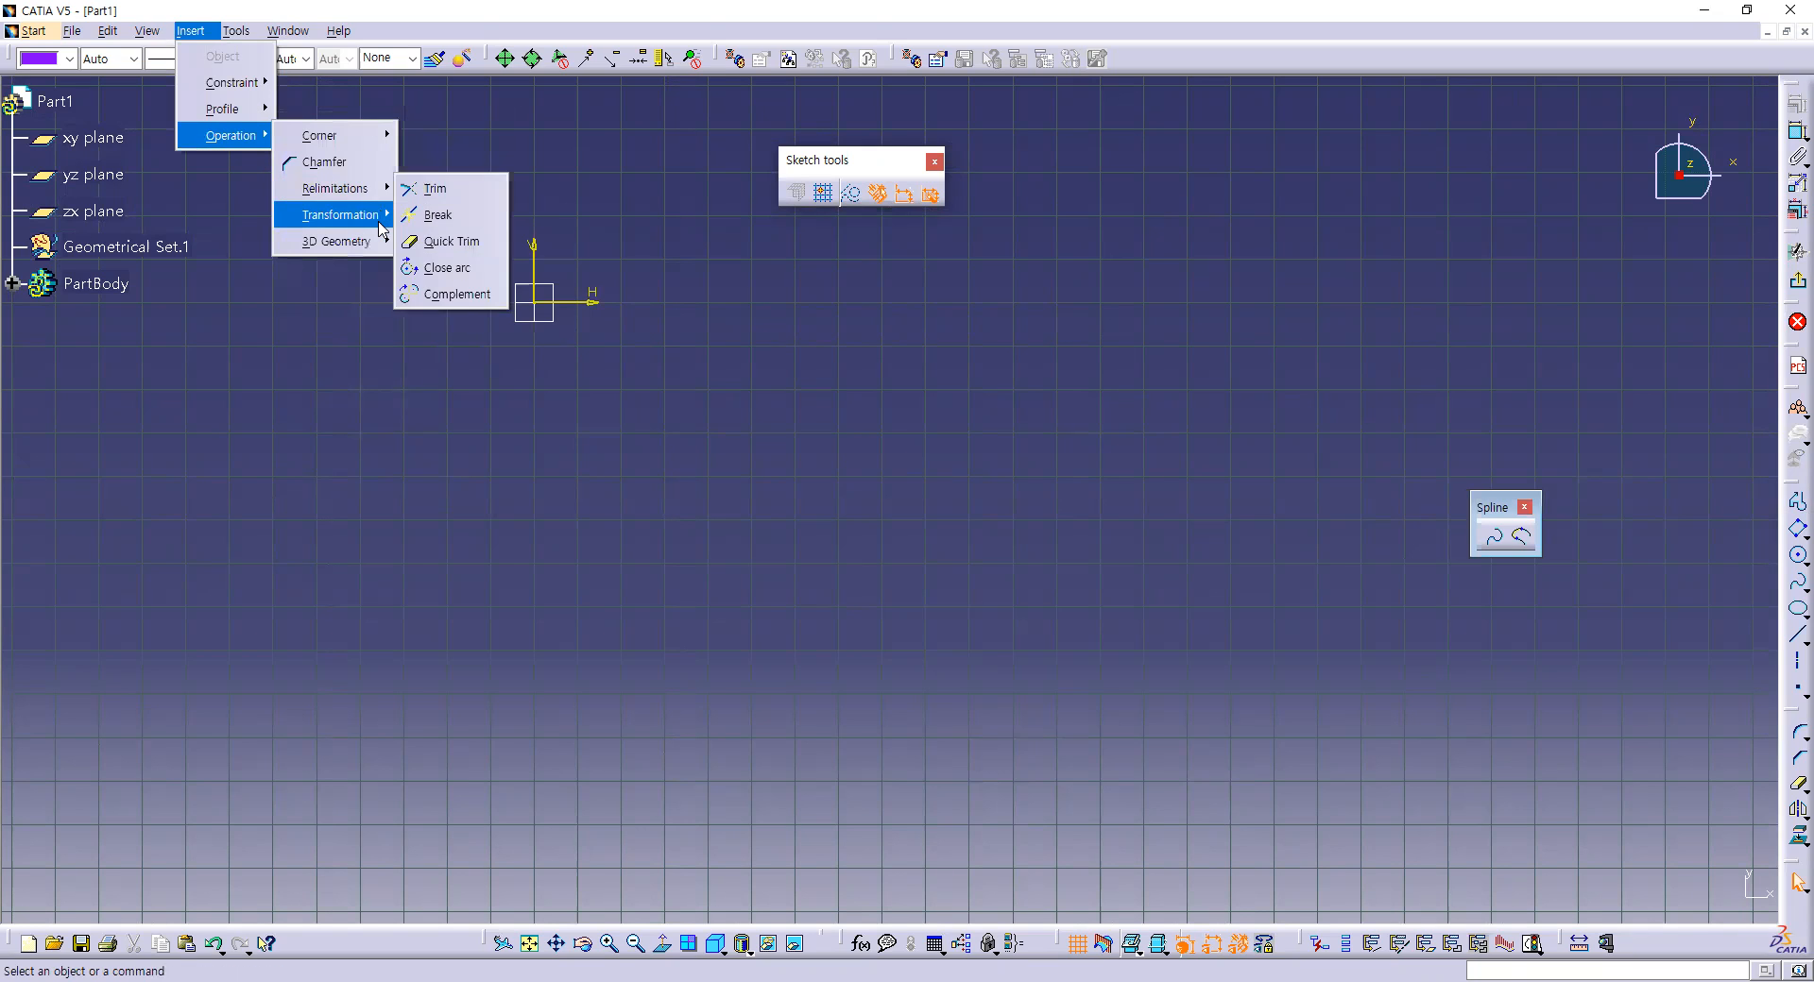
Draw a spline below and right of the origin, undoing the extra control points so that only the first two remain.
click(1494, 540)
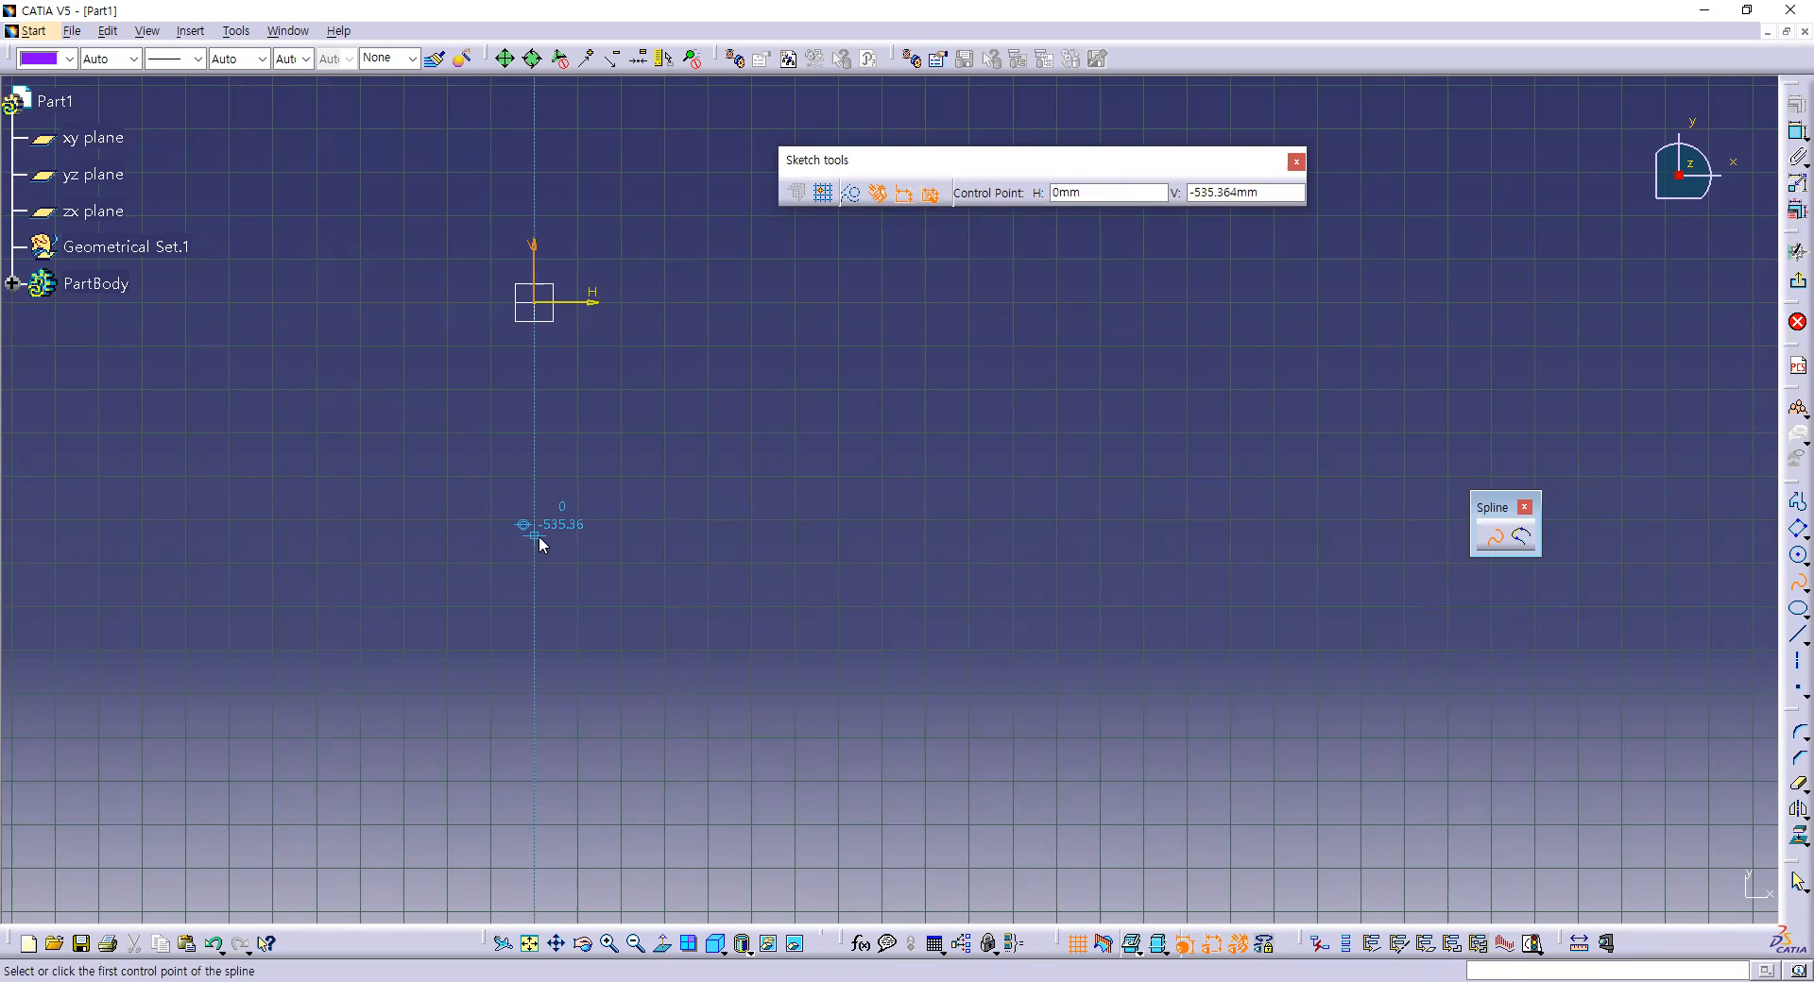
click(623, 568)
click(766, 487)
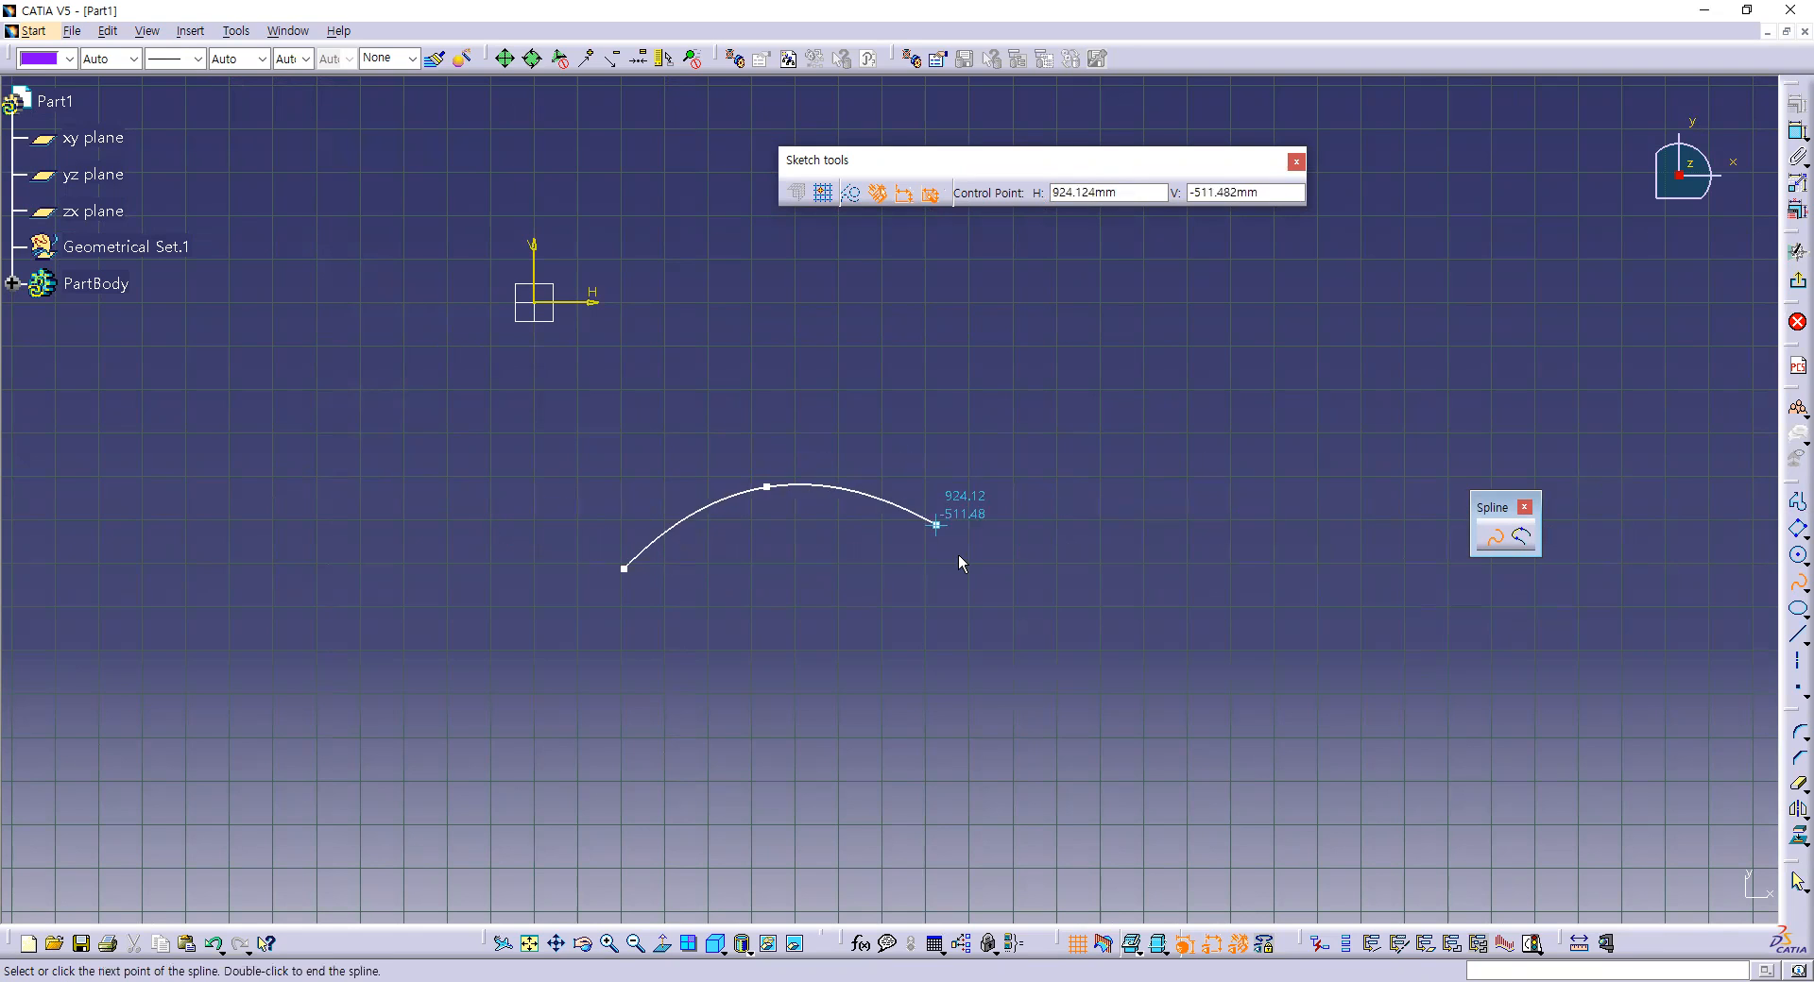
click(885, 657)
click(1051, 480)
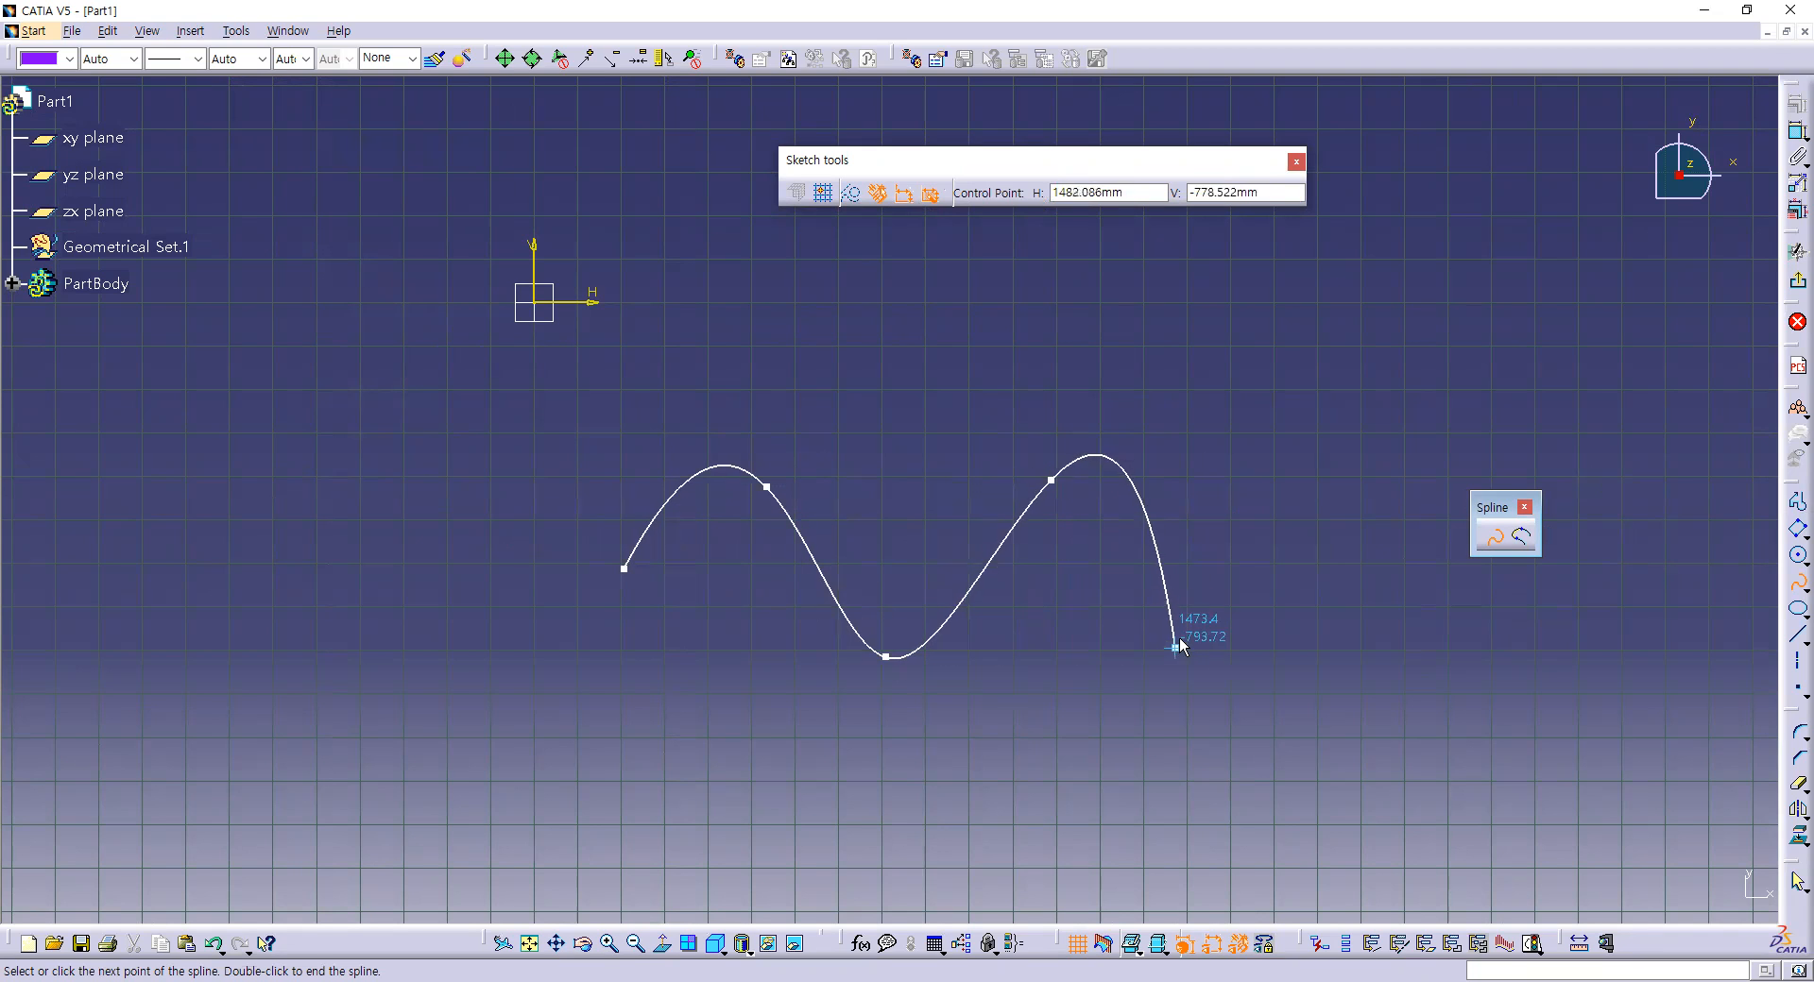
key(ctrl+z)
key(ctrl+z)
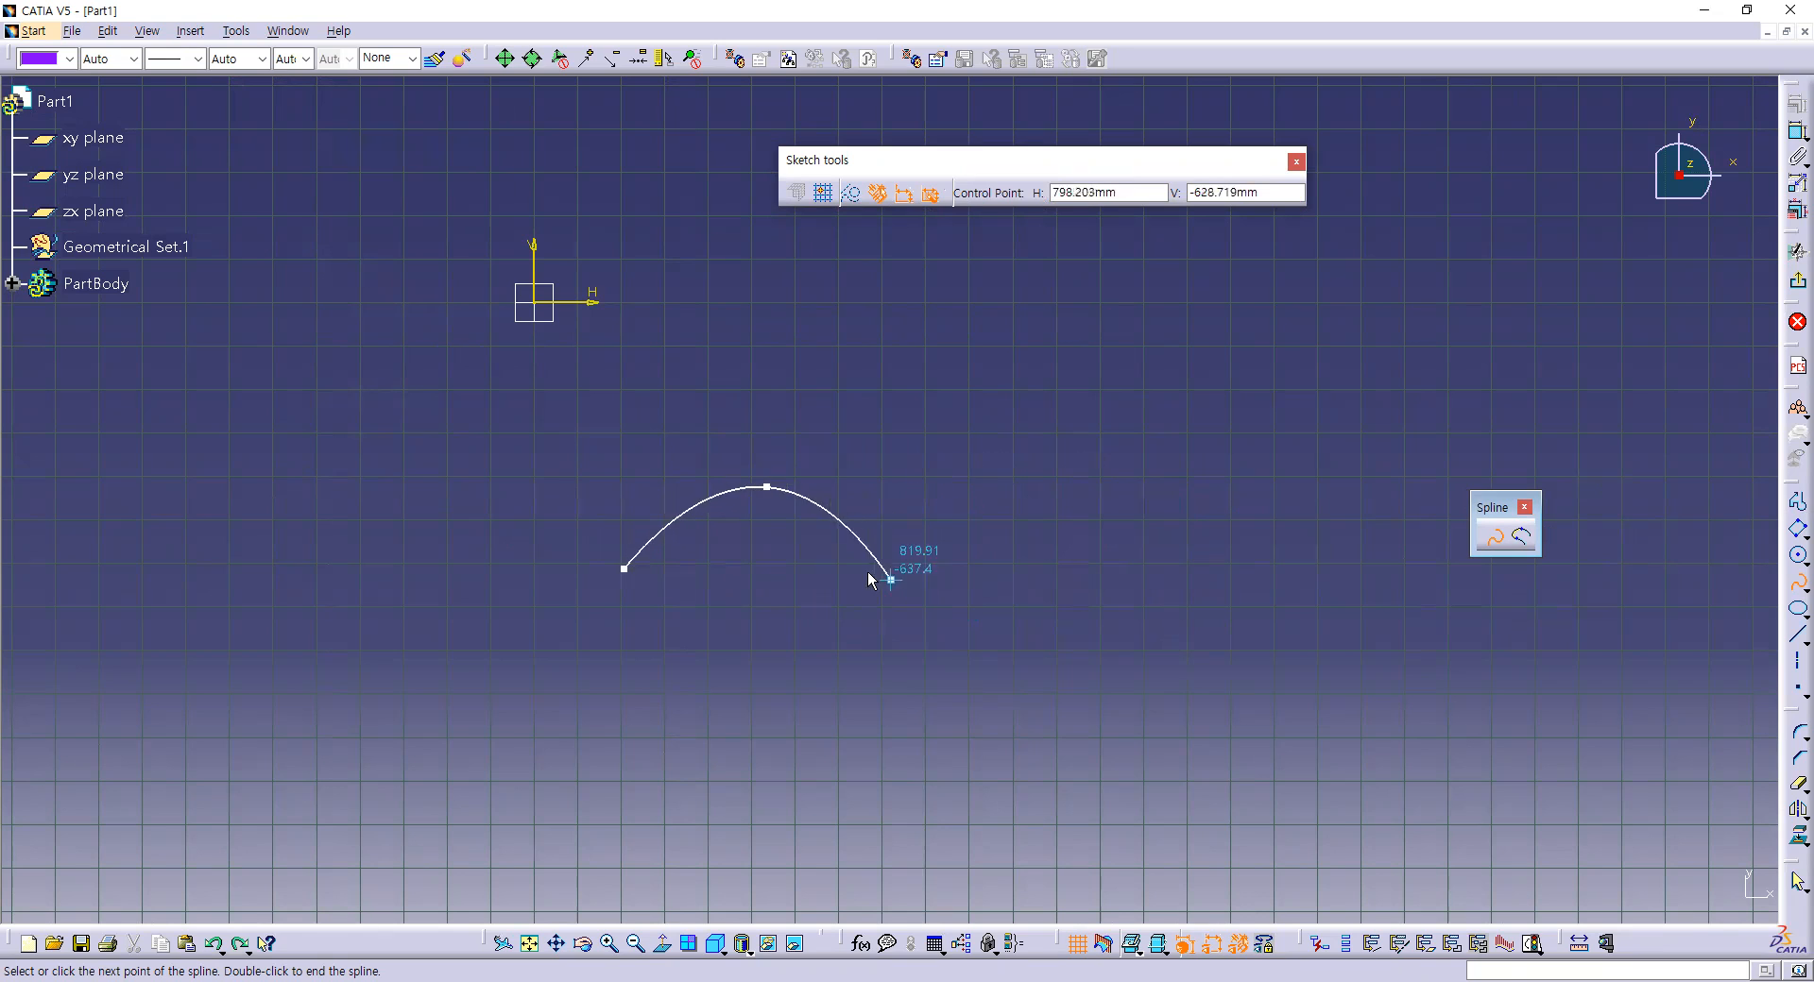
double_click(904, 464)
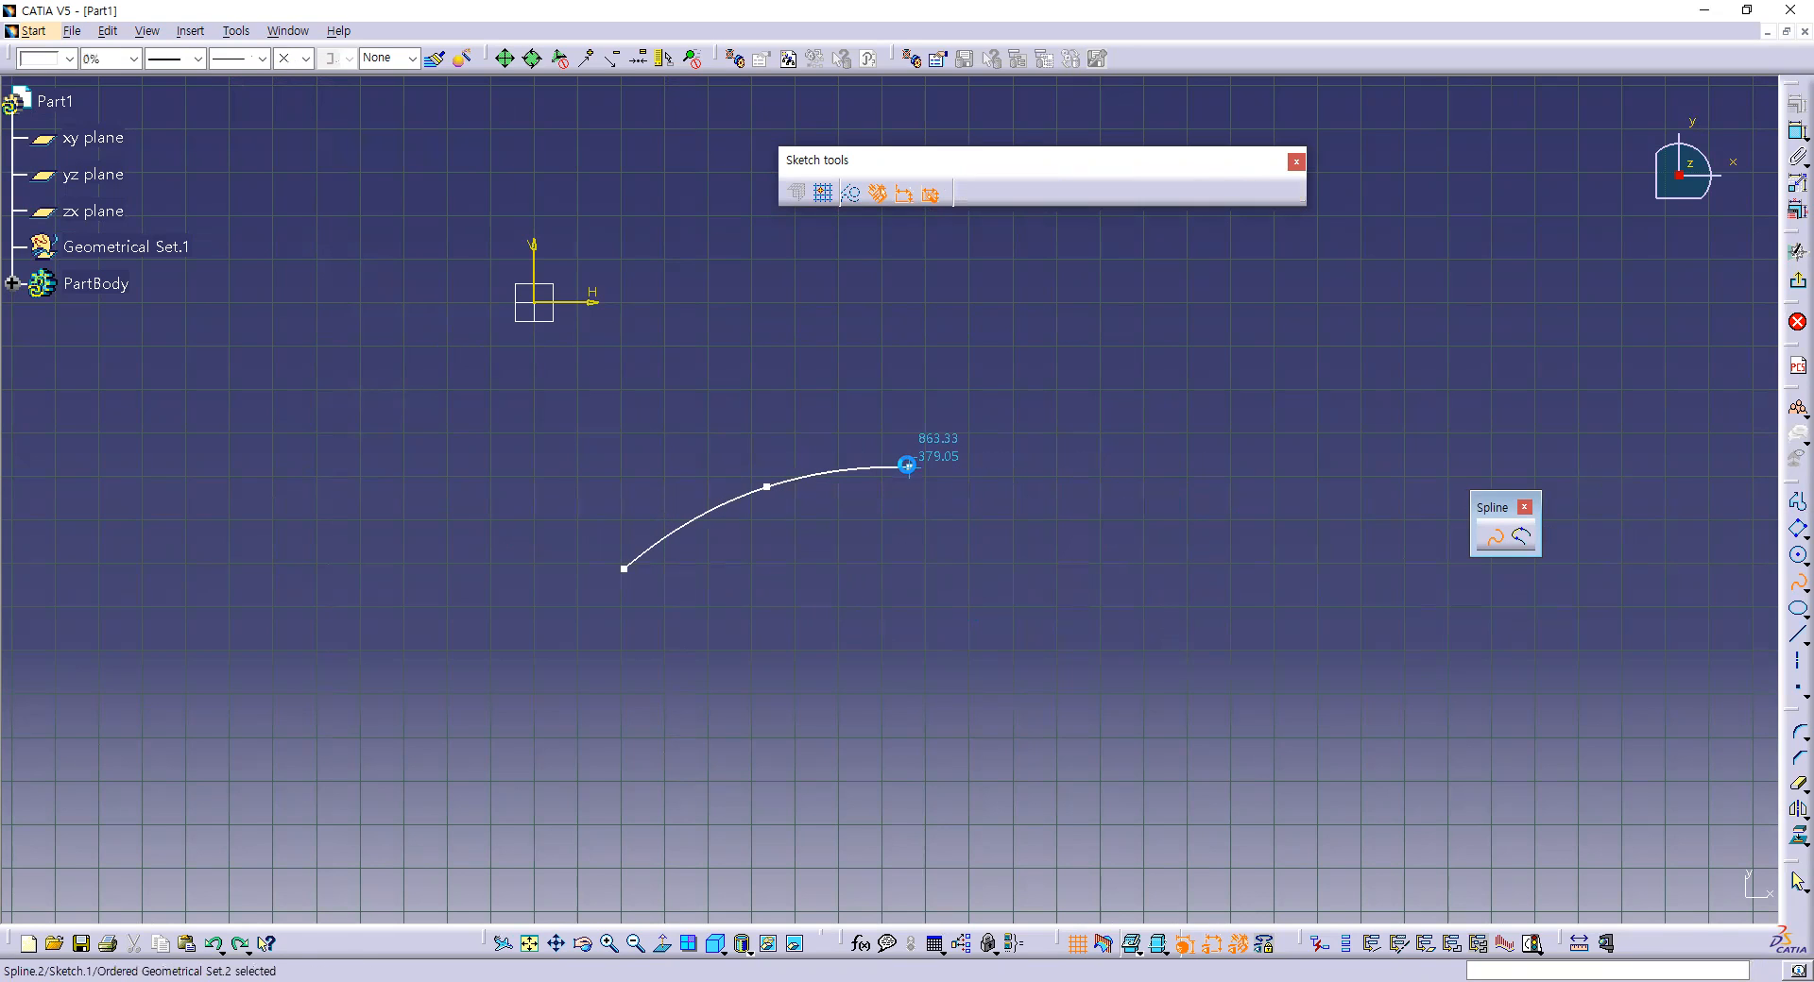
key(ctrl+z)
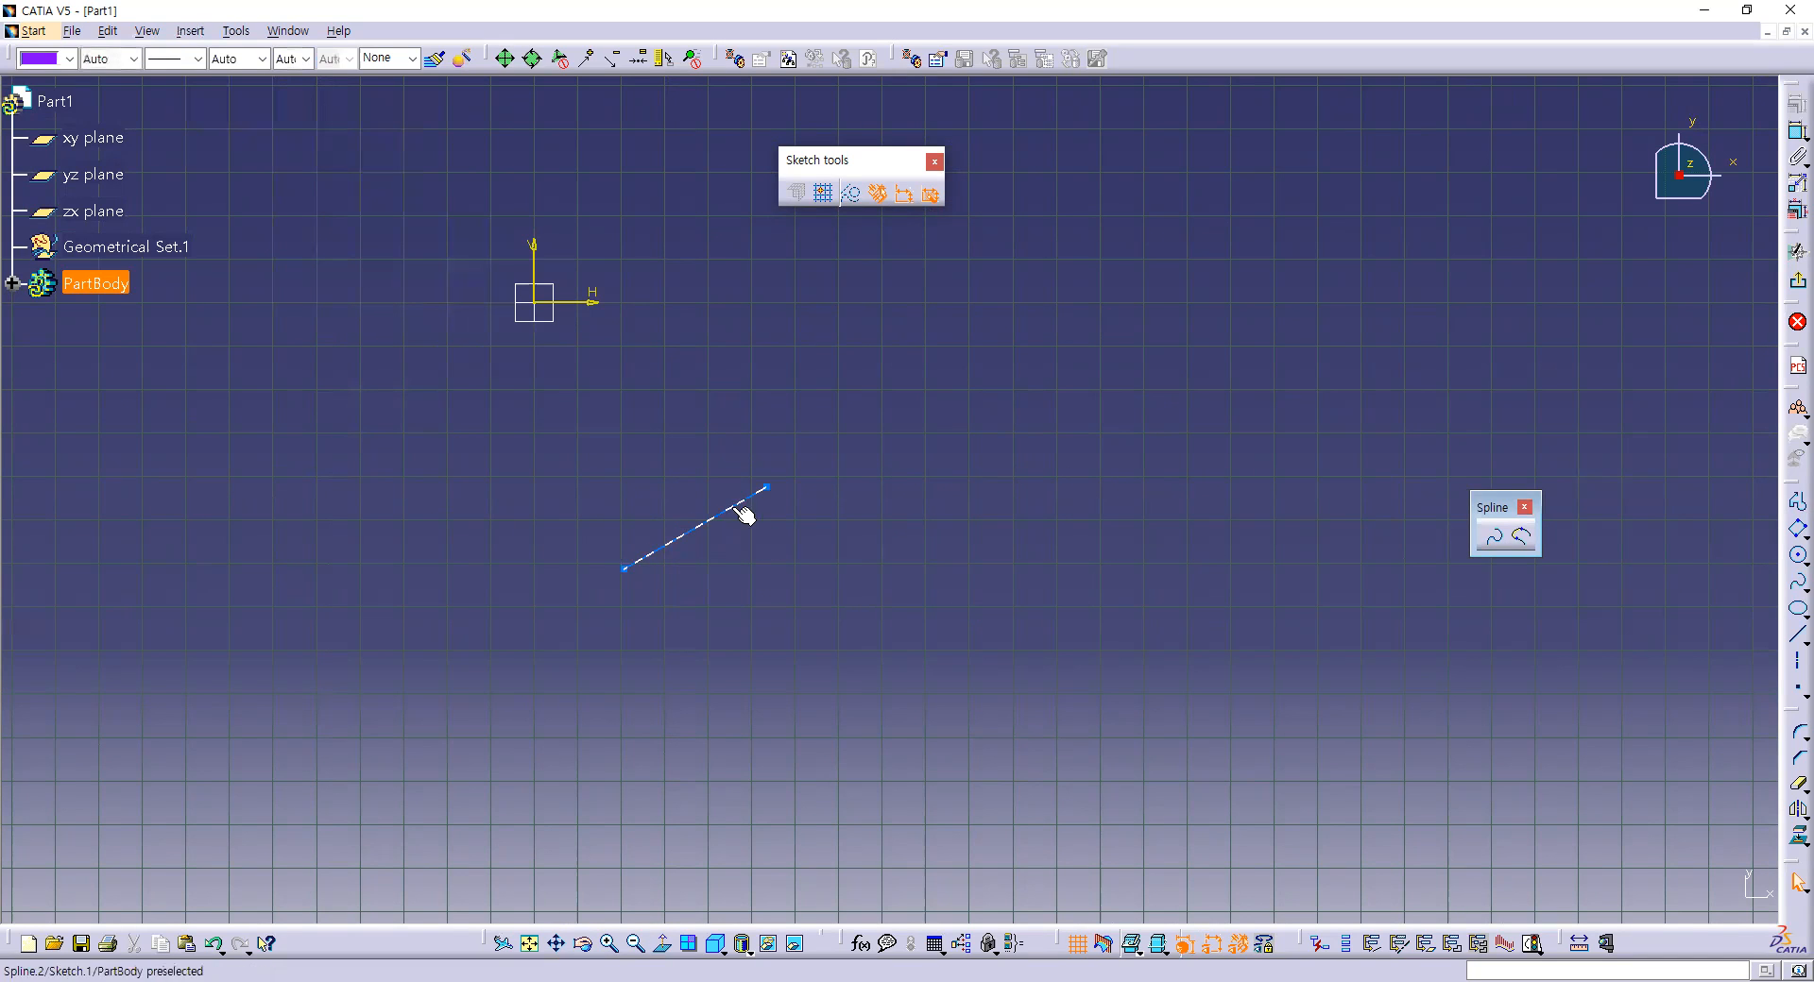
Move the spline's upper endpoint down and to the right, lower than its other endpoint.
drag(772, 490, 894, 716)
click(1162, 539)
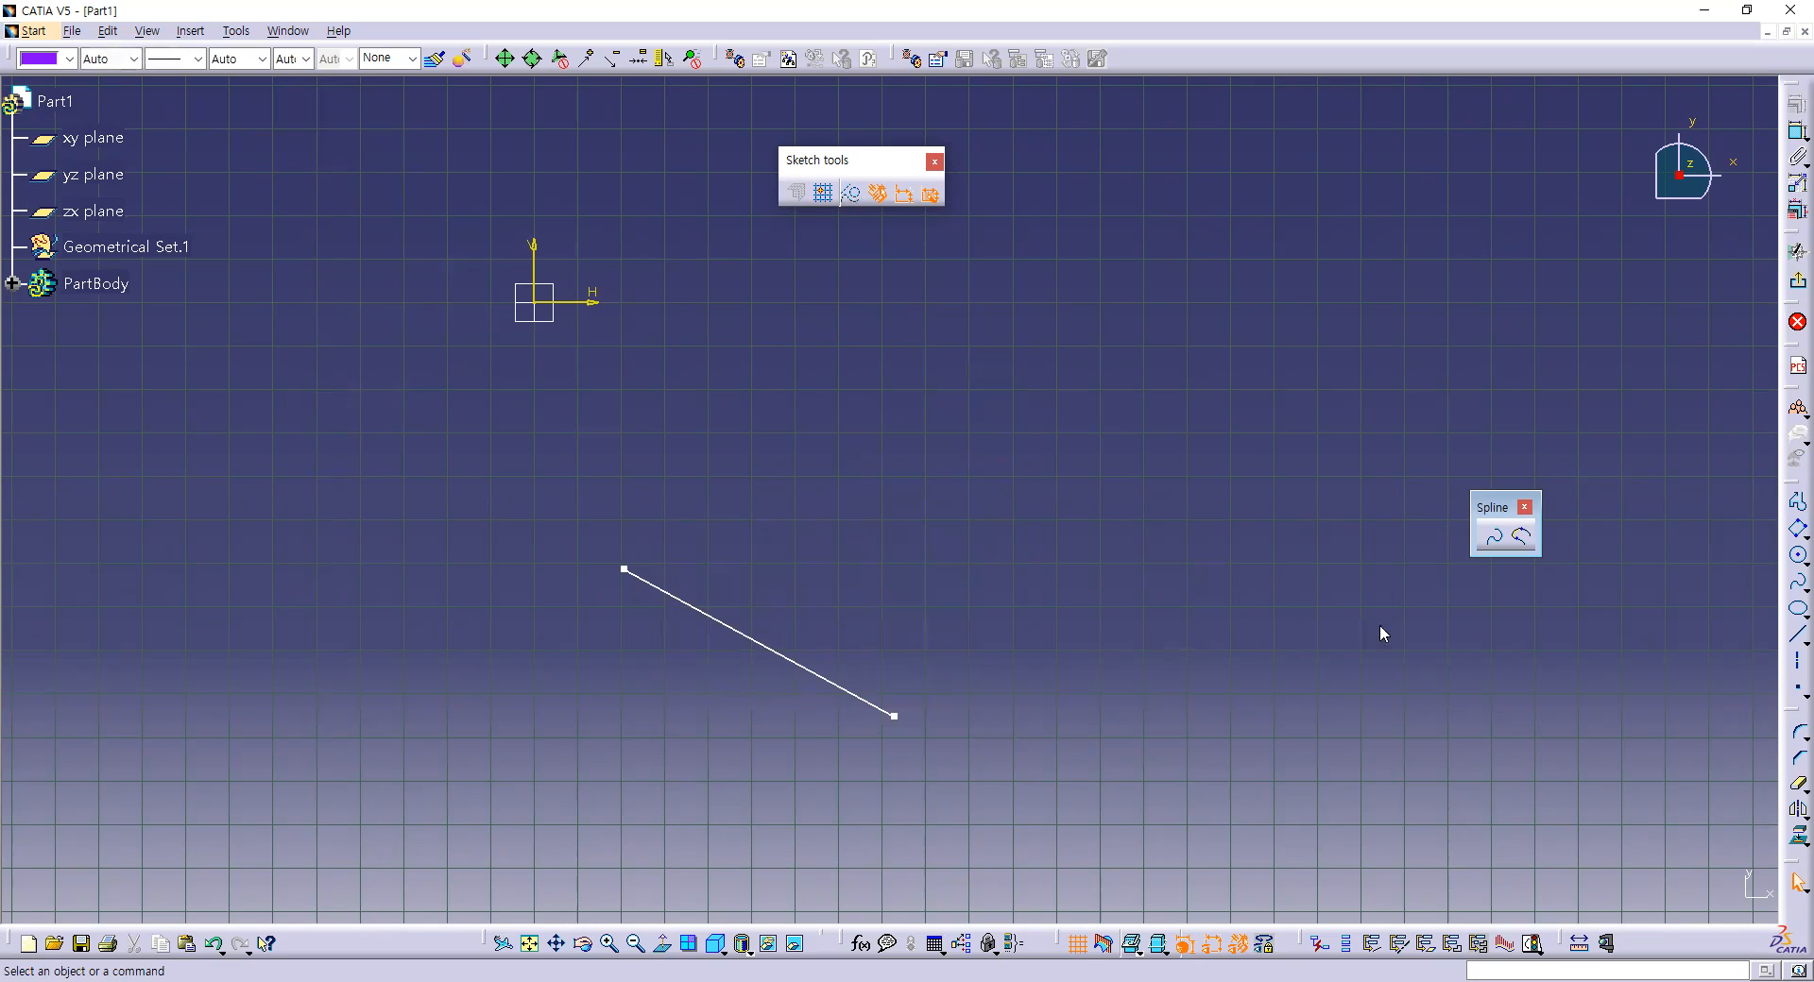
Draw a vertical axis to the right of the spline and put away the floating Spline tools.
click(1790, 663)
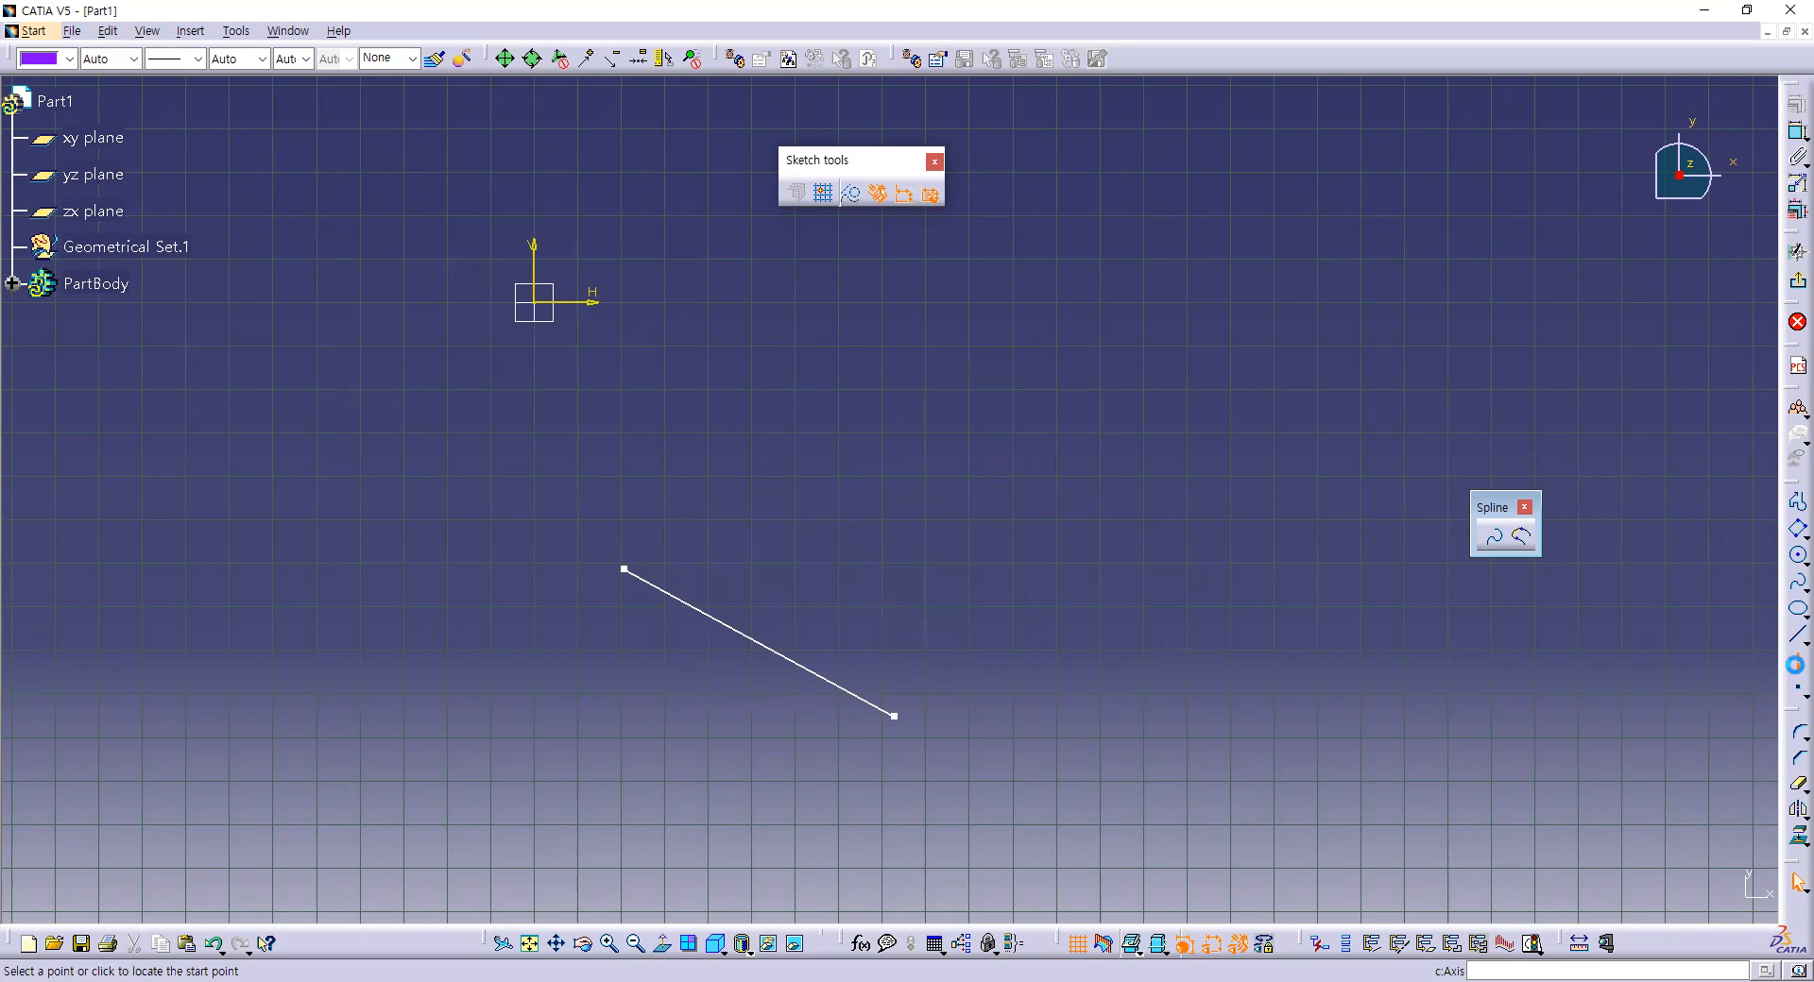
click(1035, 342)
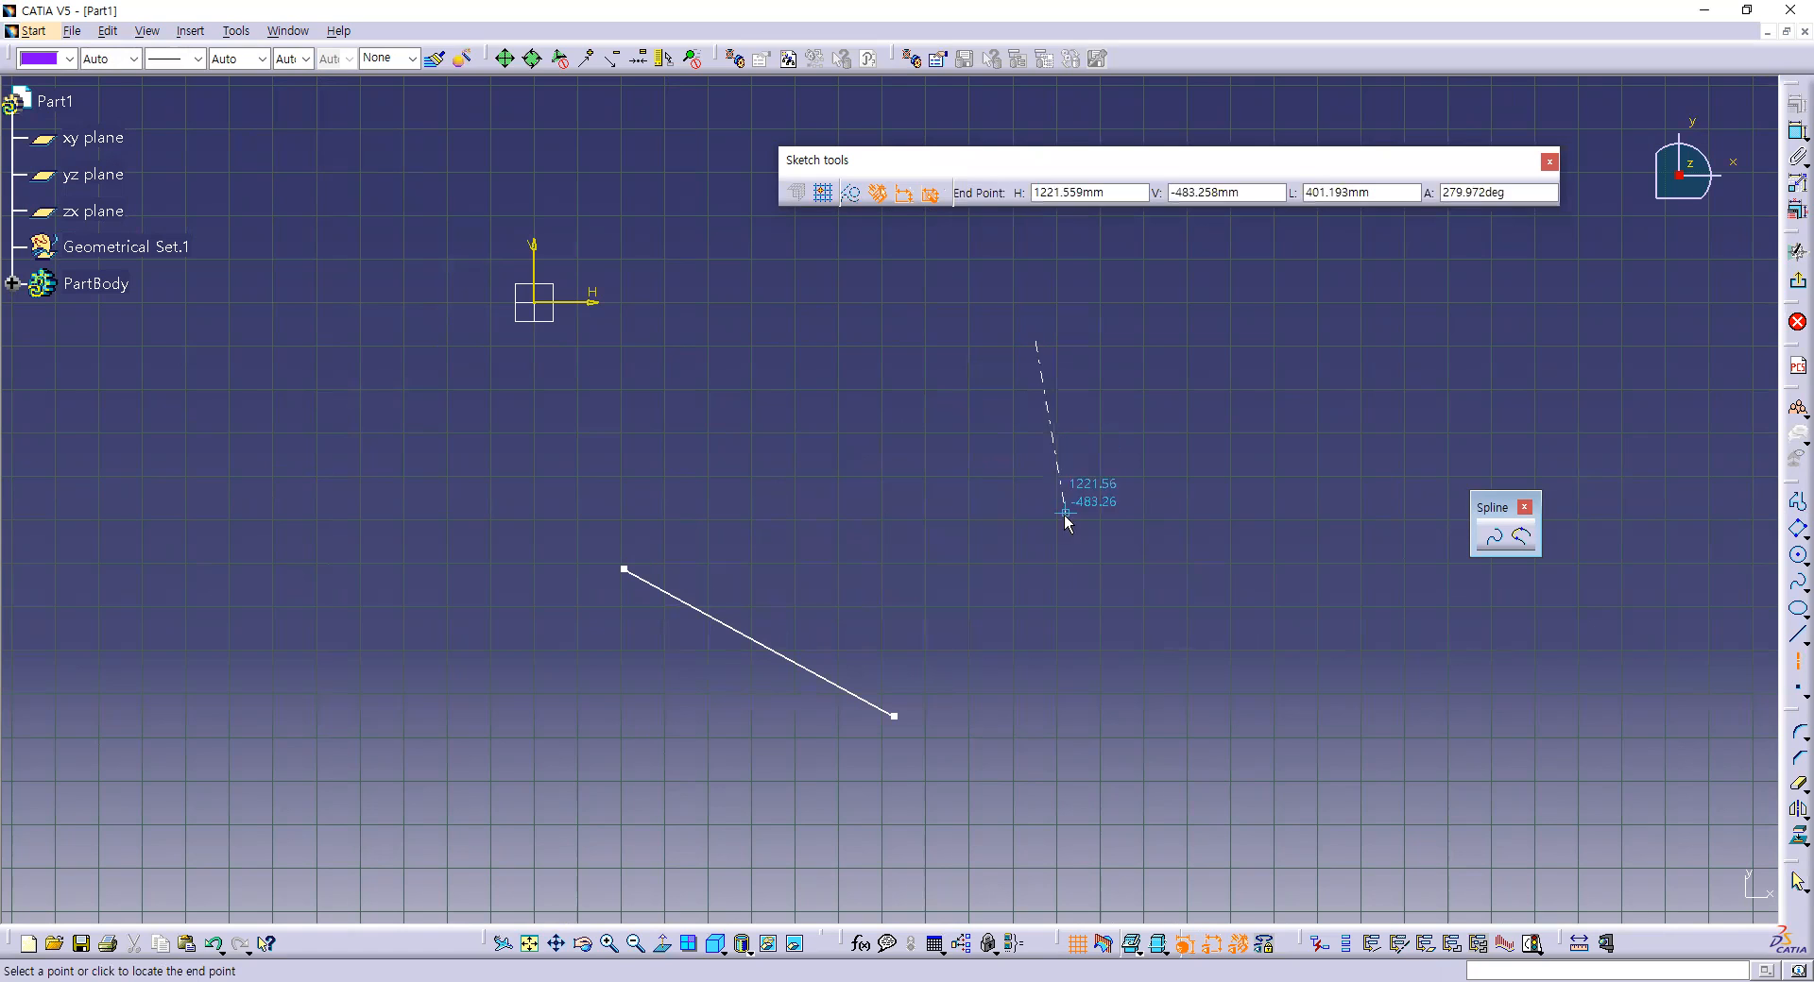
click(1035, 586)
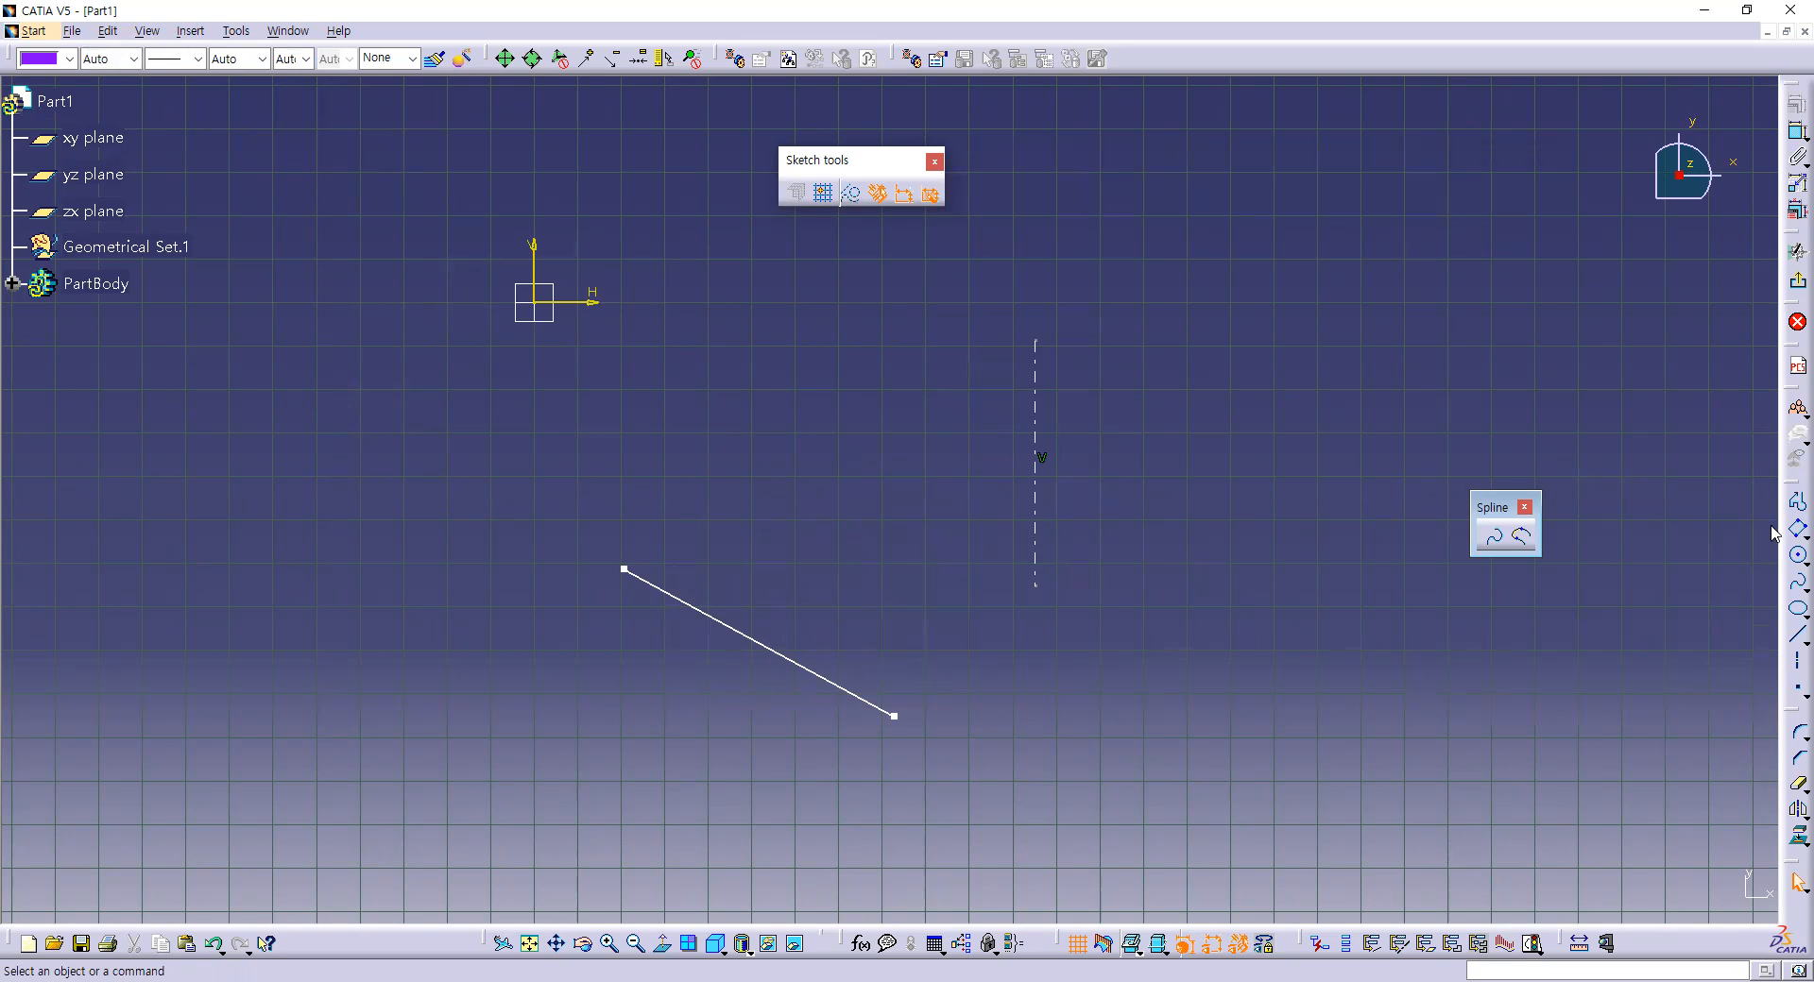
click(1795, 585)
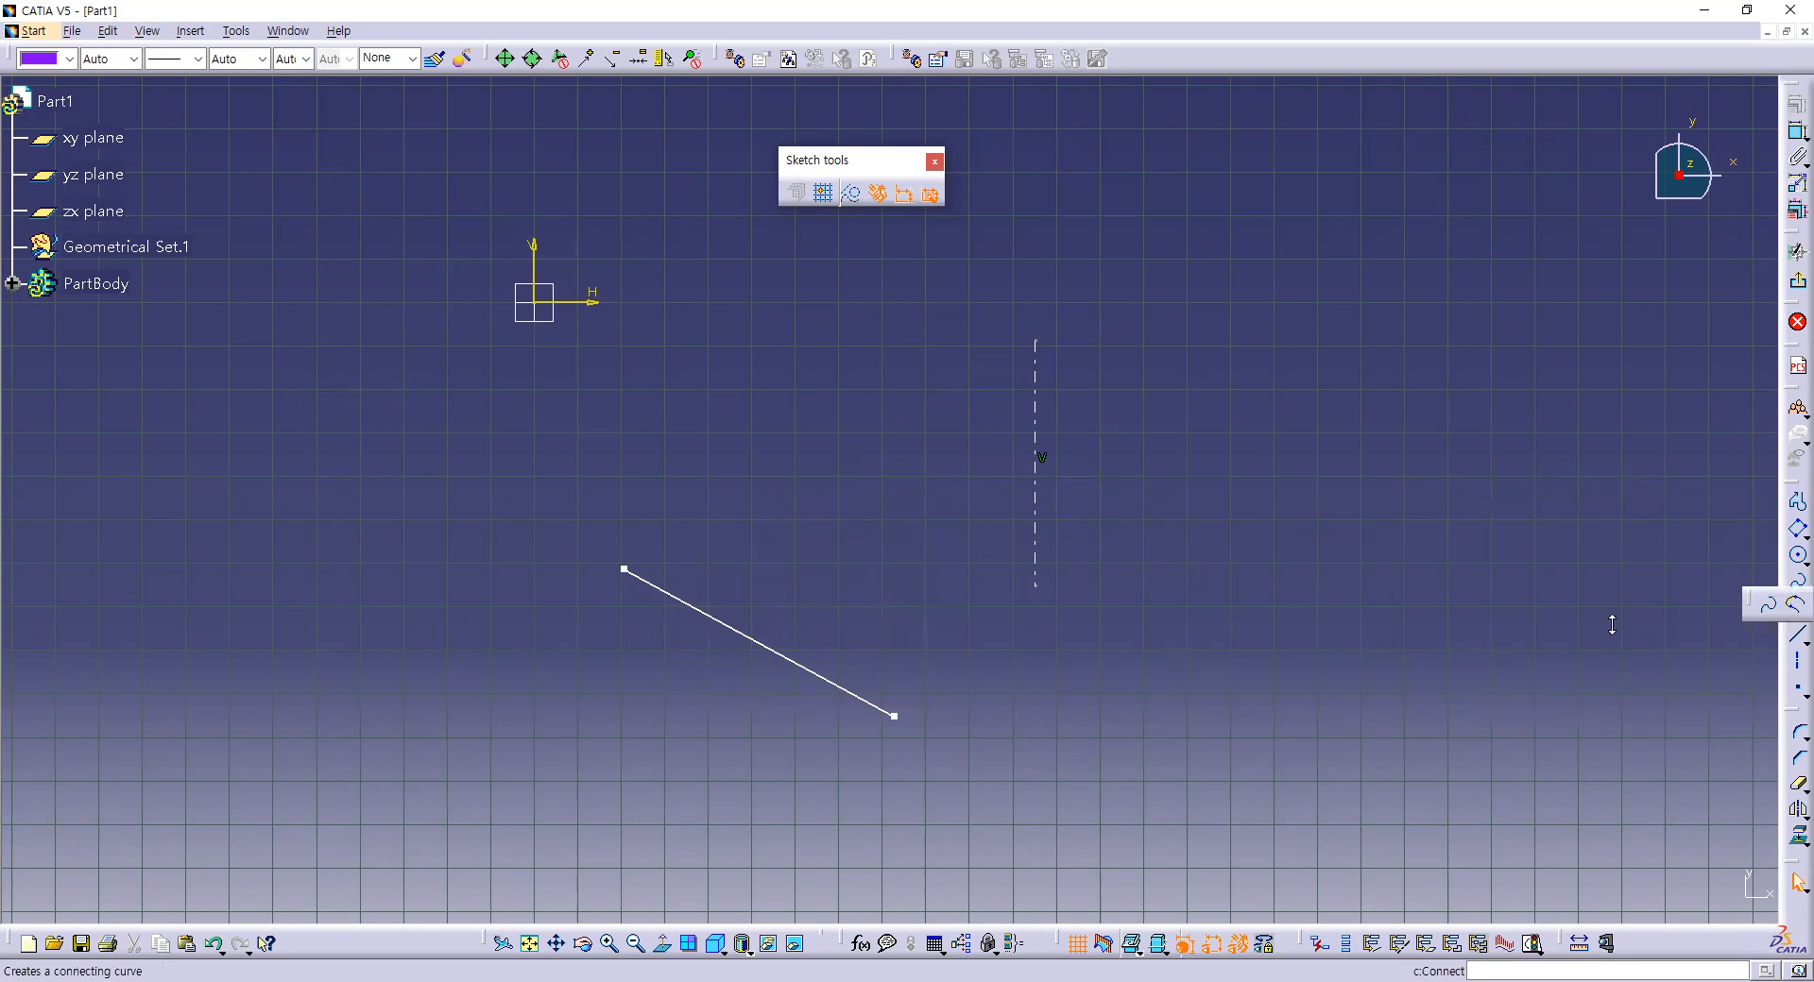
click(1800, 614)
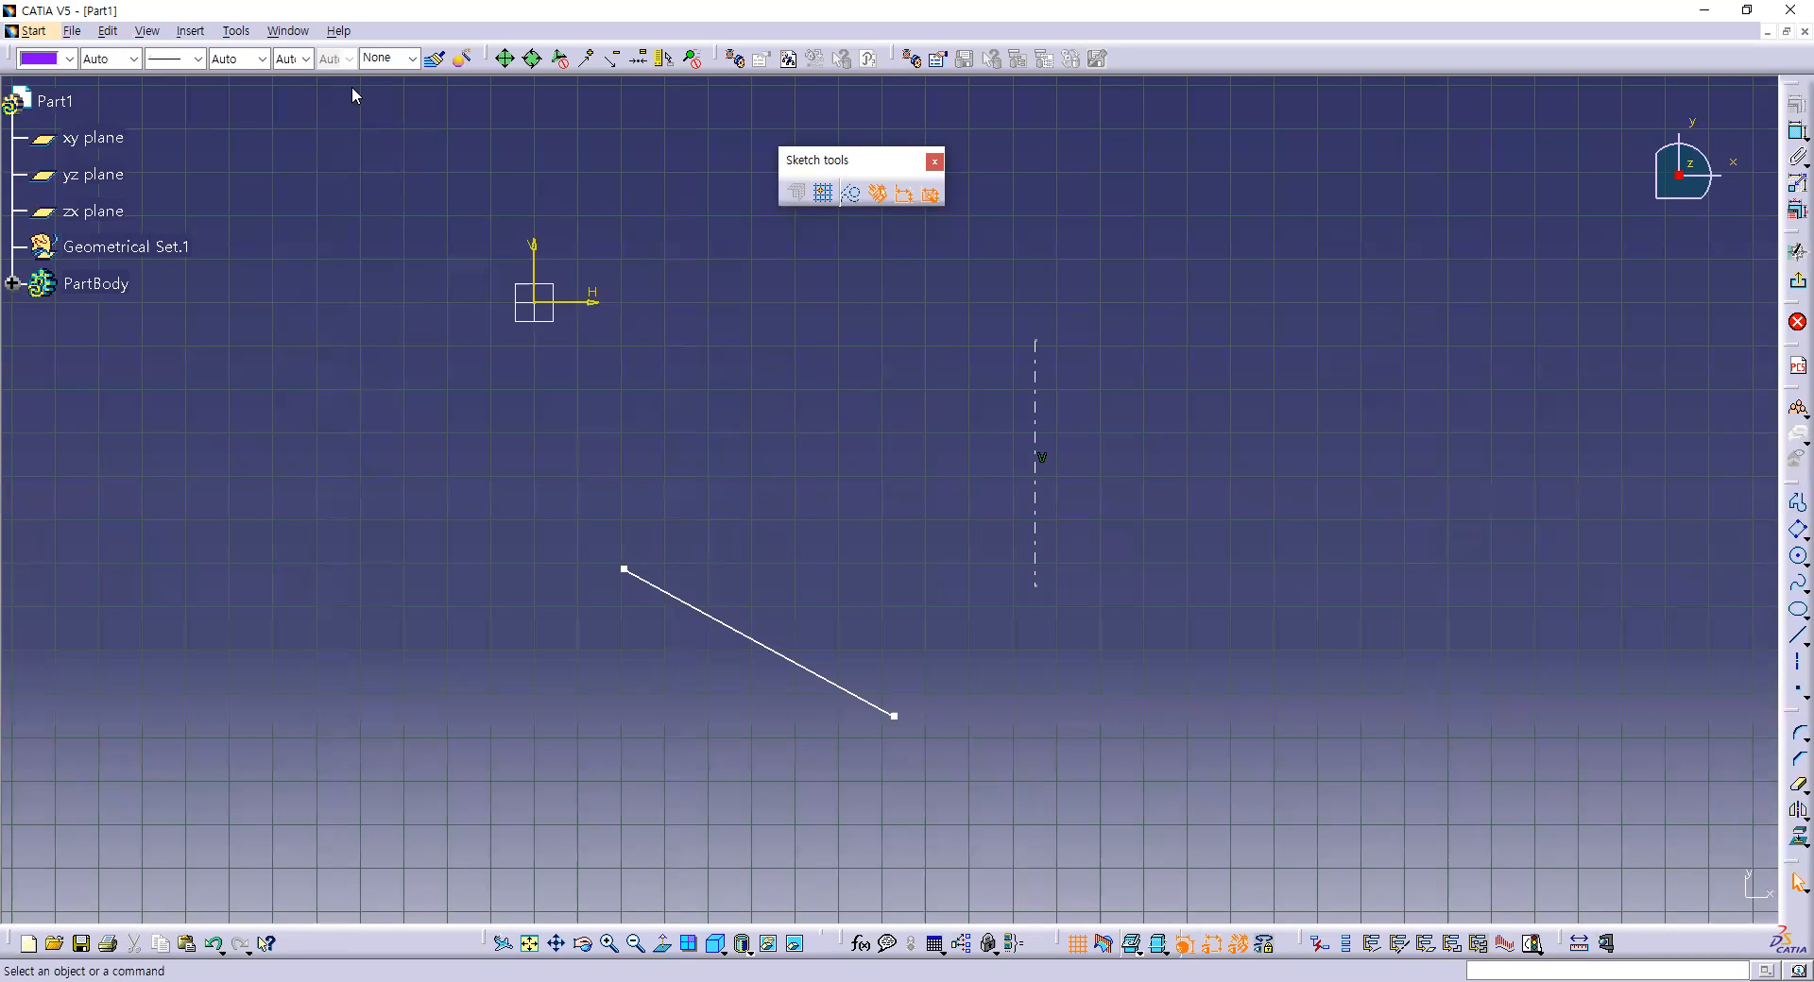
Start a profile above the axis with a horizontal line about 988 mm long and a downward tangent arc of about 341 mm radius.
click(191, 31)
mouse_move(229, 111)
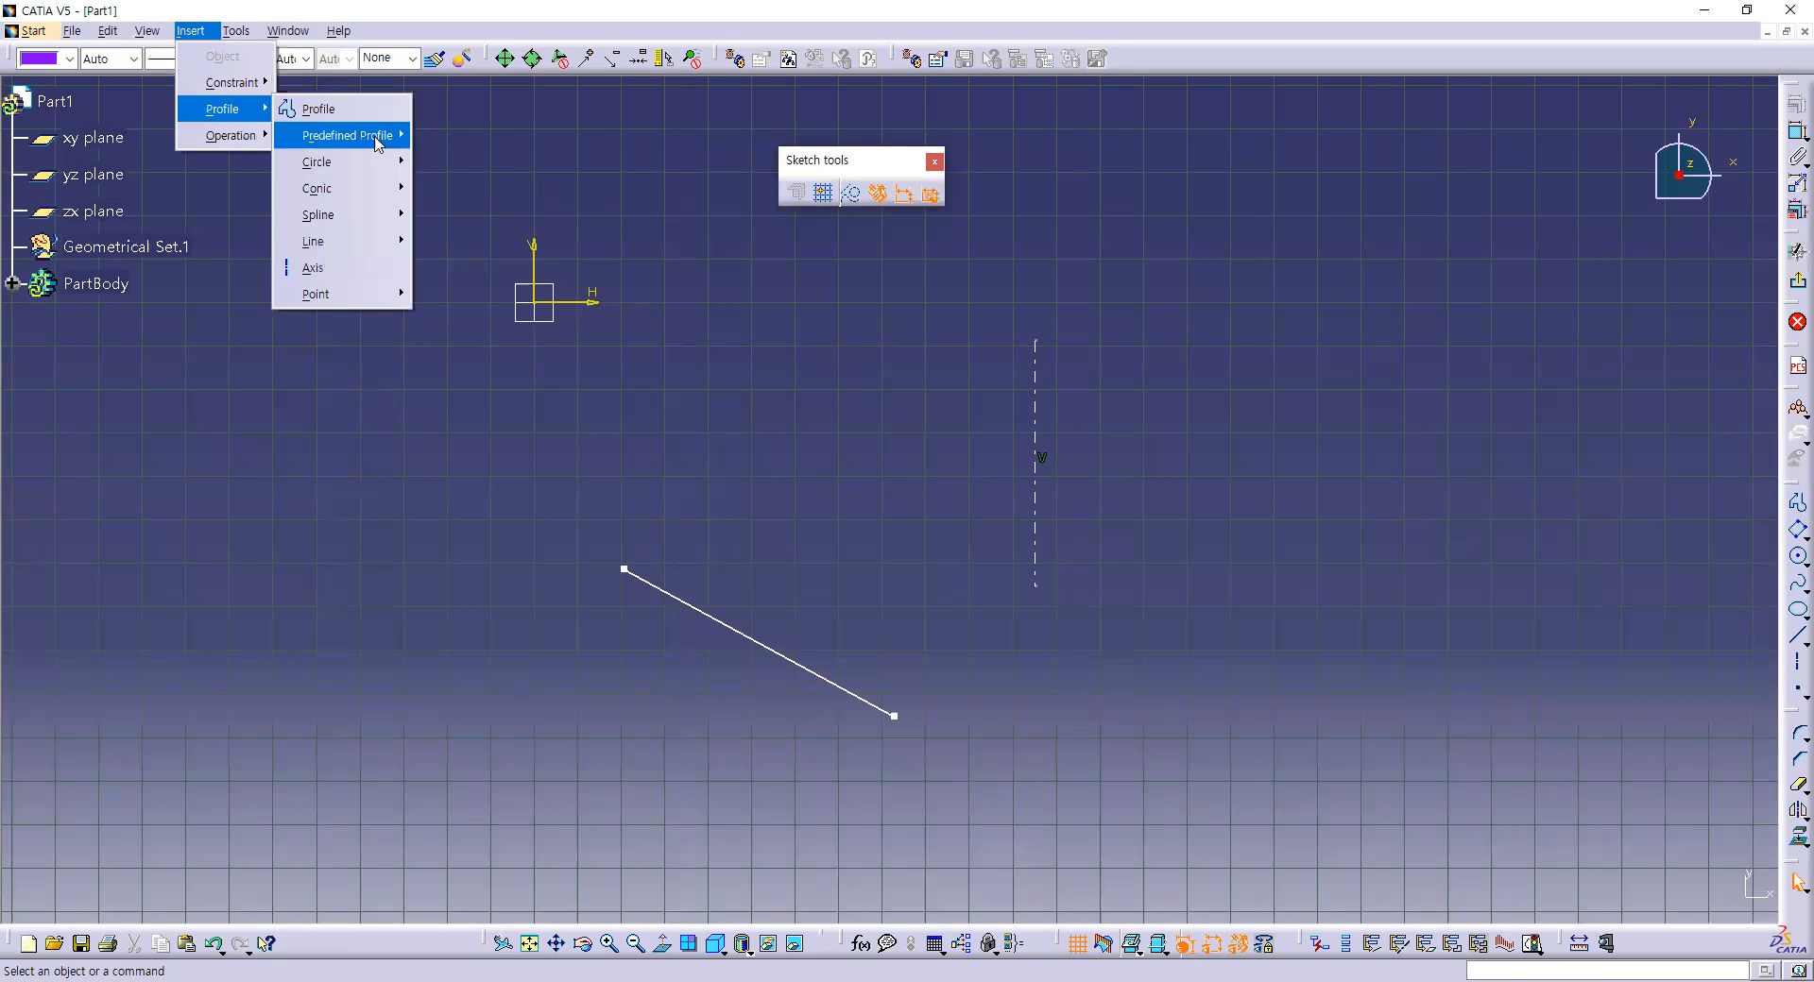
mouse_move(377, 143)
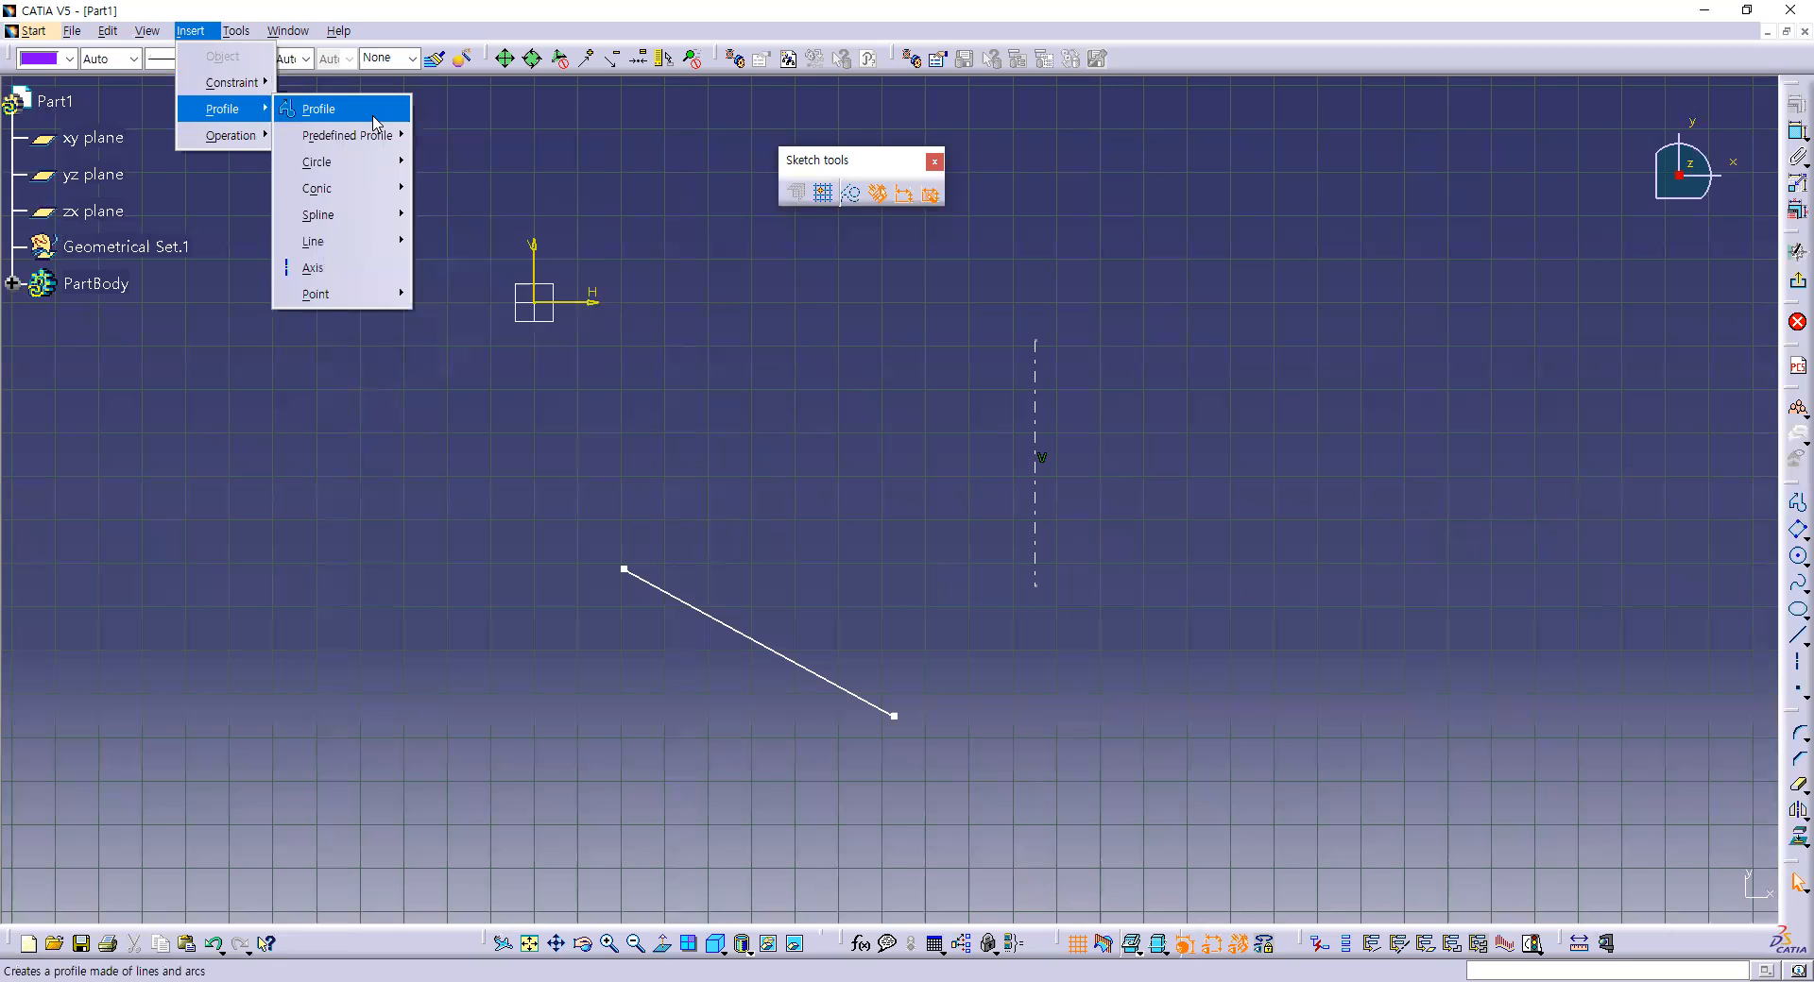
click(375, 121)
click(821, 299)
click(1252, 297)
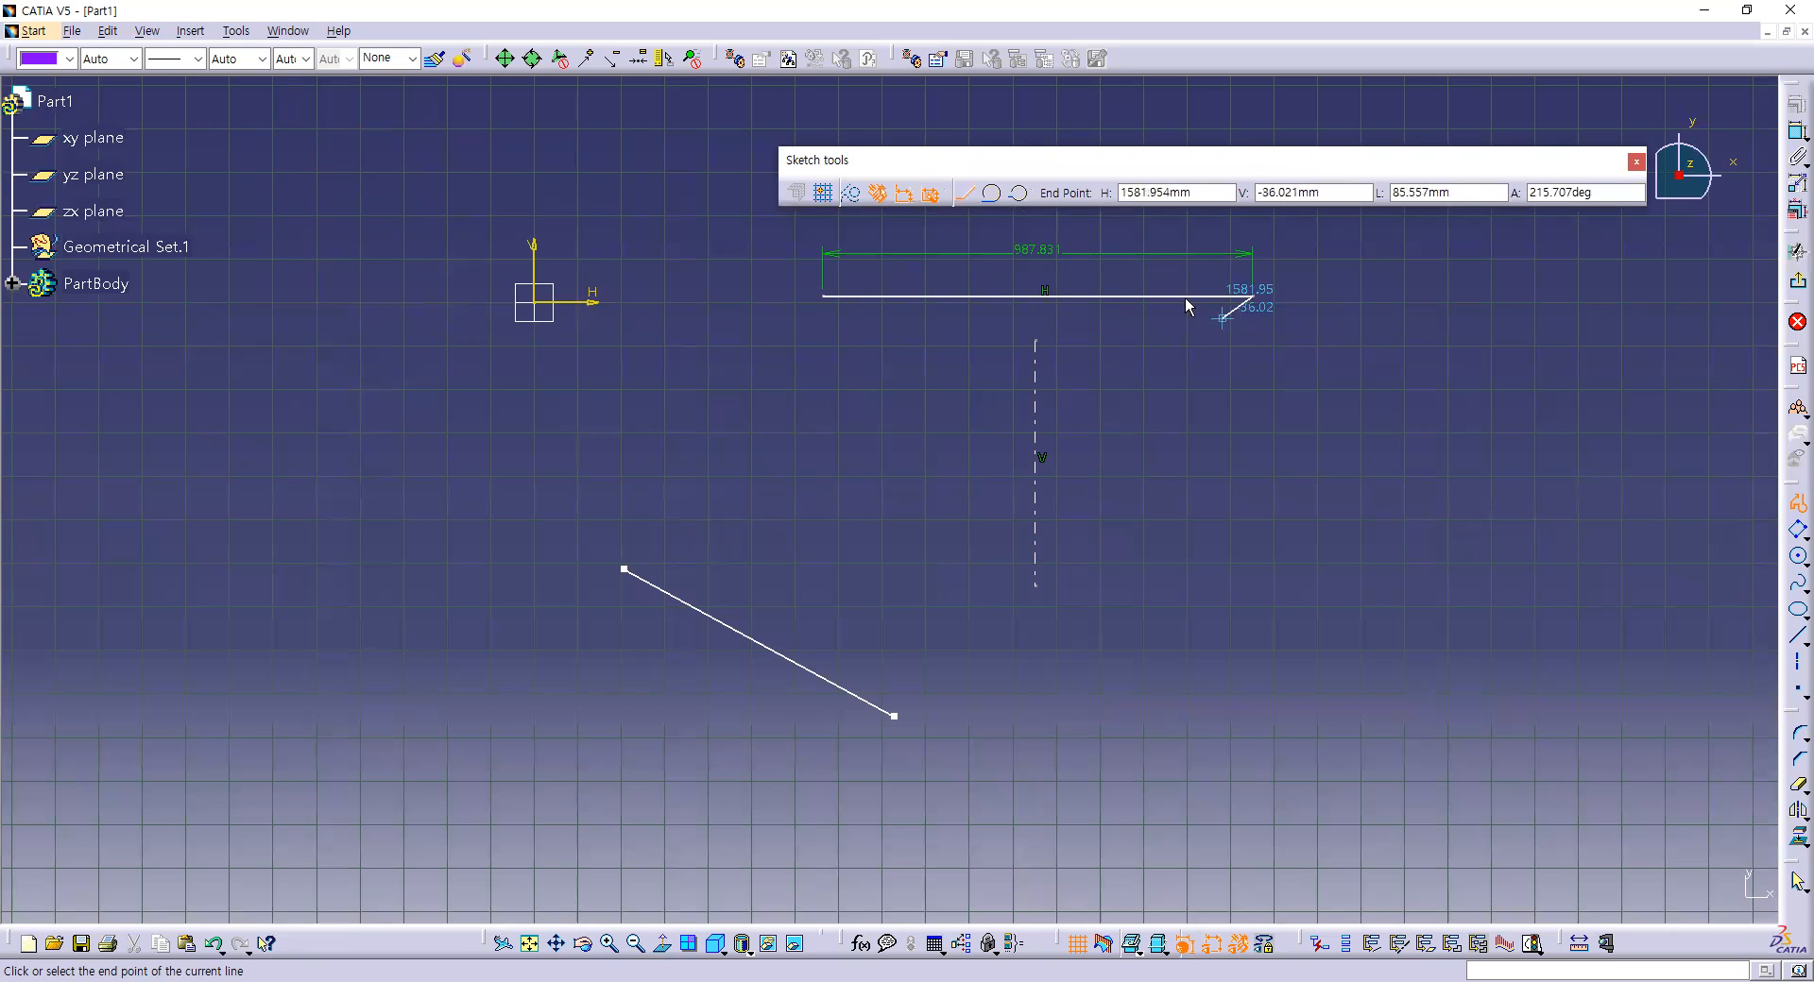
click(994, 195)
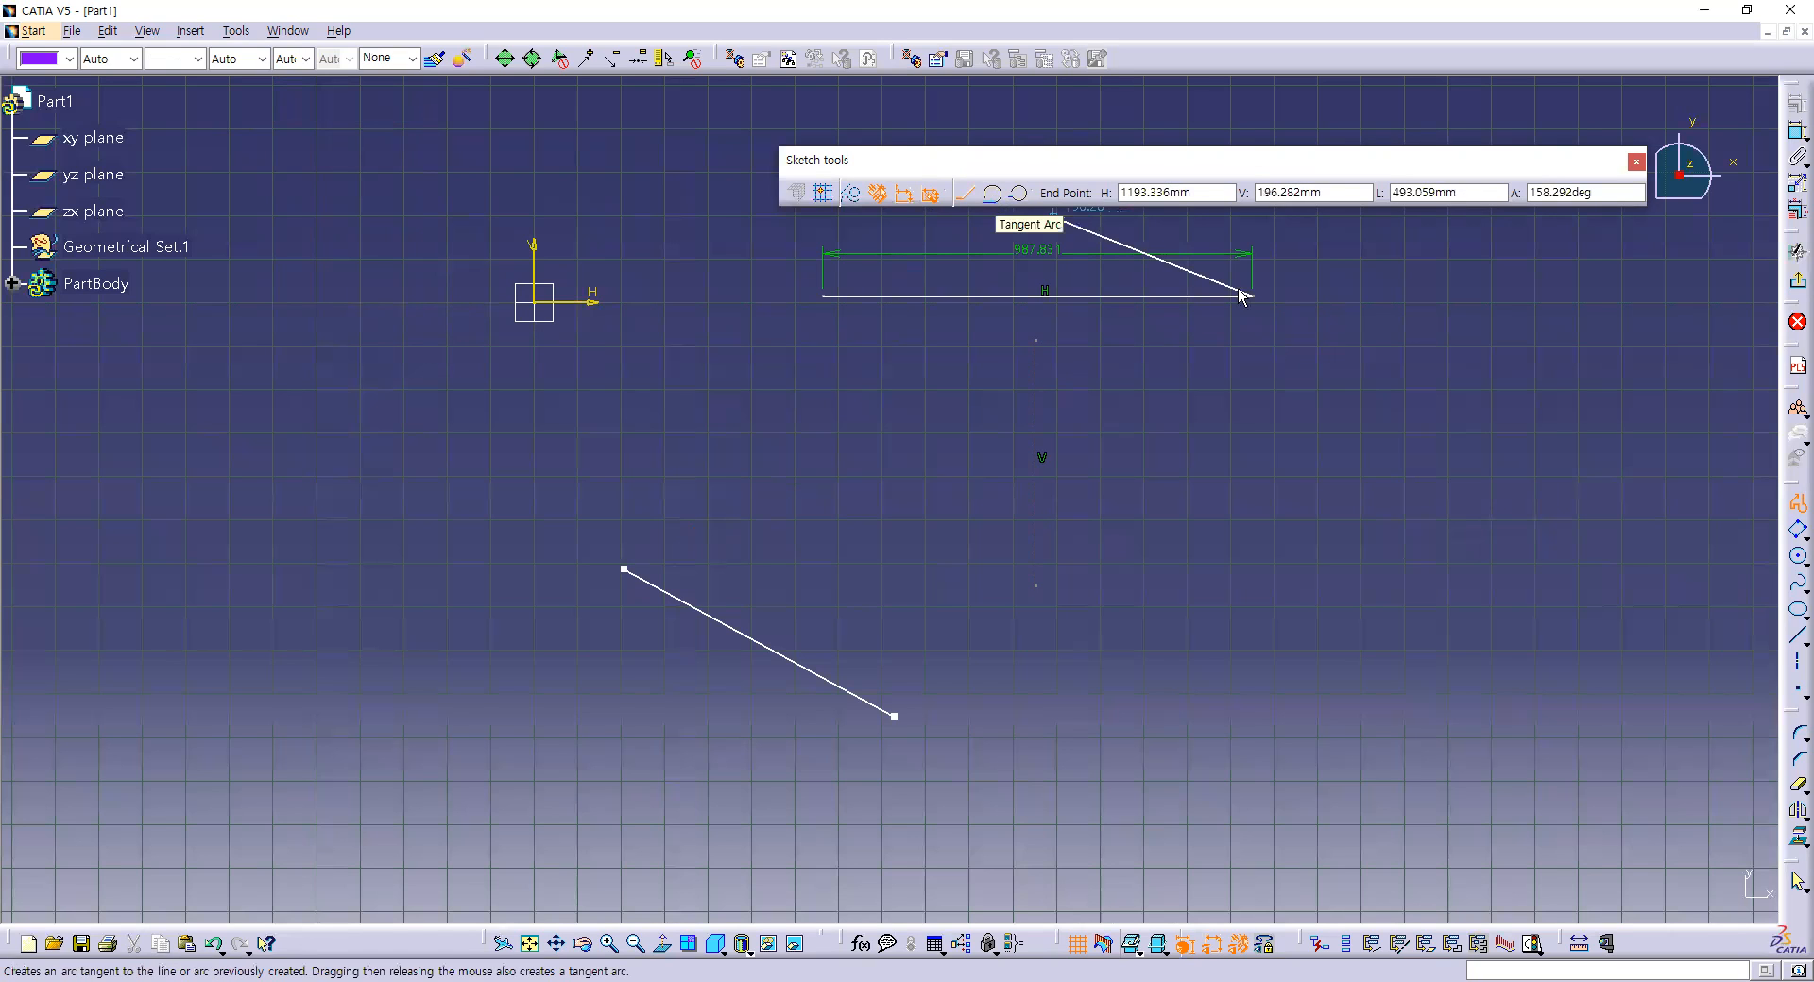
click(1370, 361)
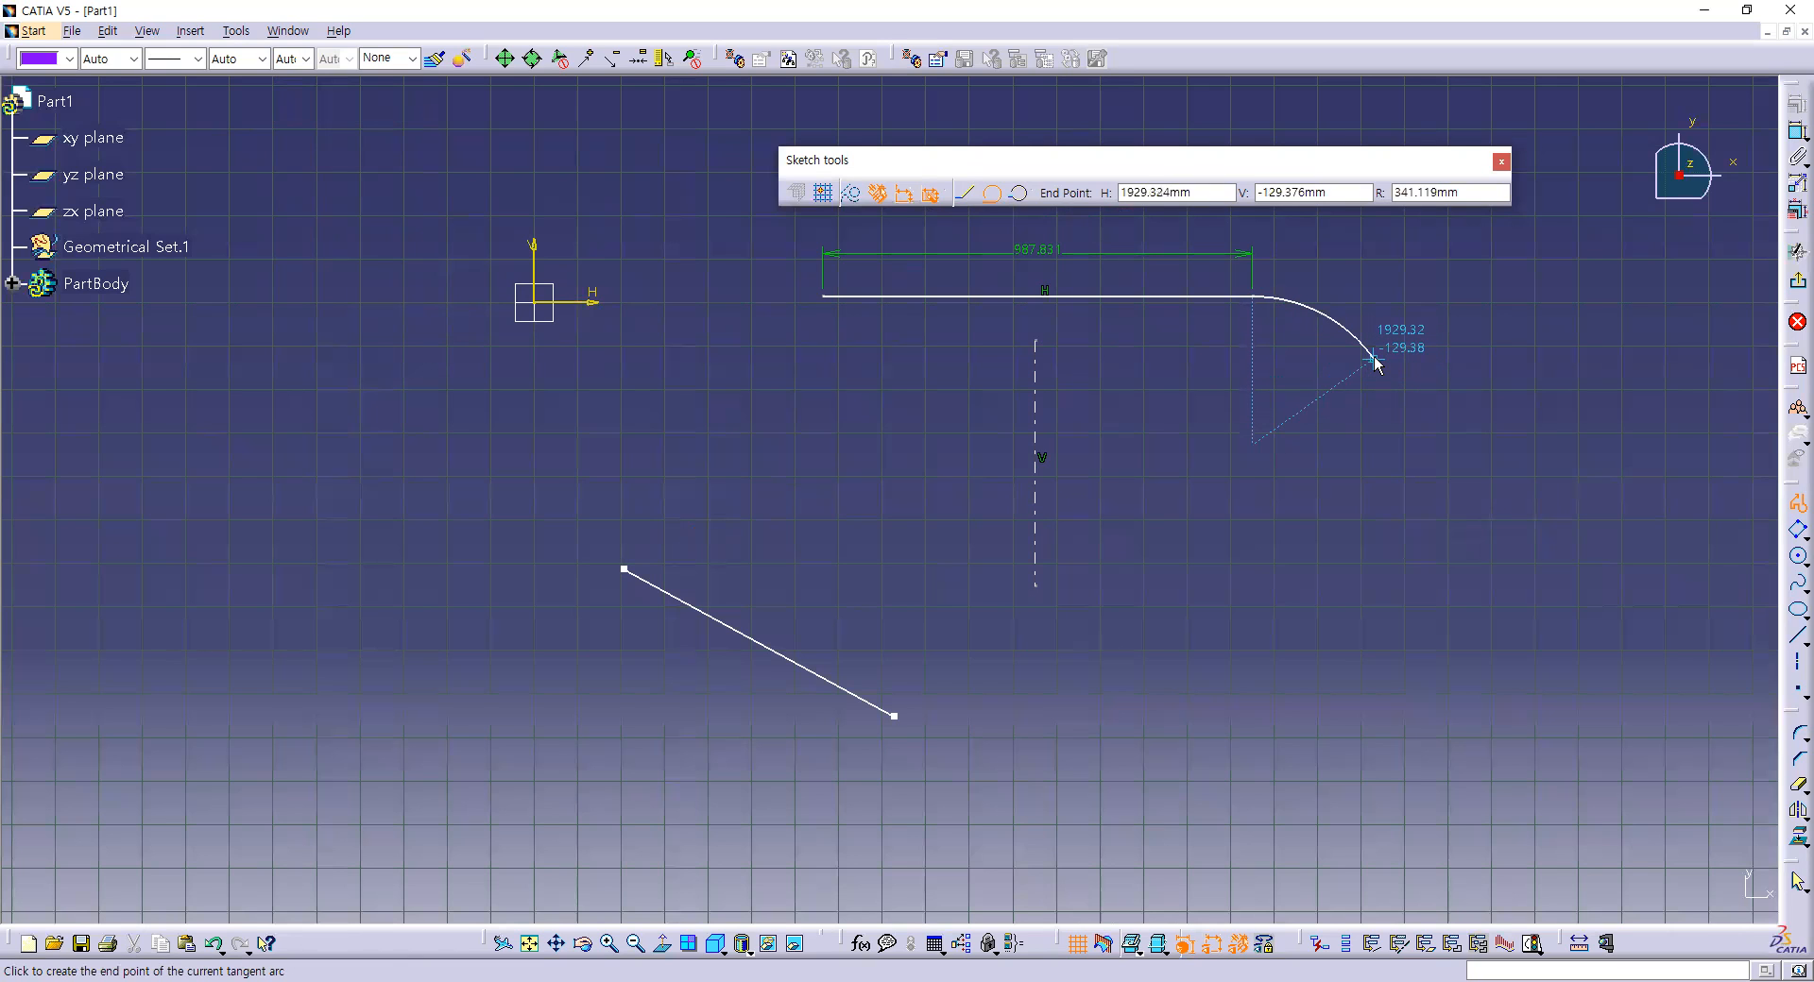
Continue the profile with a tangent line about 489 mm long, a tangent arc of about 427 mm radius and a final line about 465 mm long.
click(1497, 532)
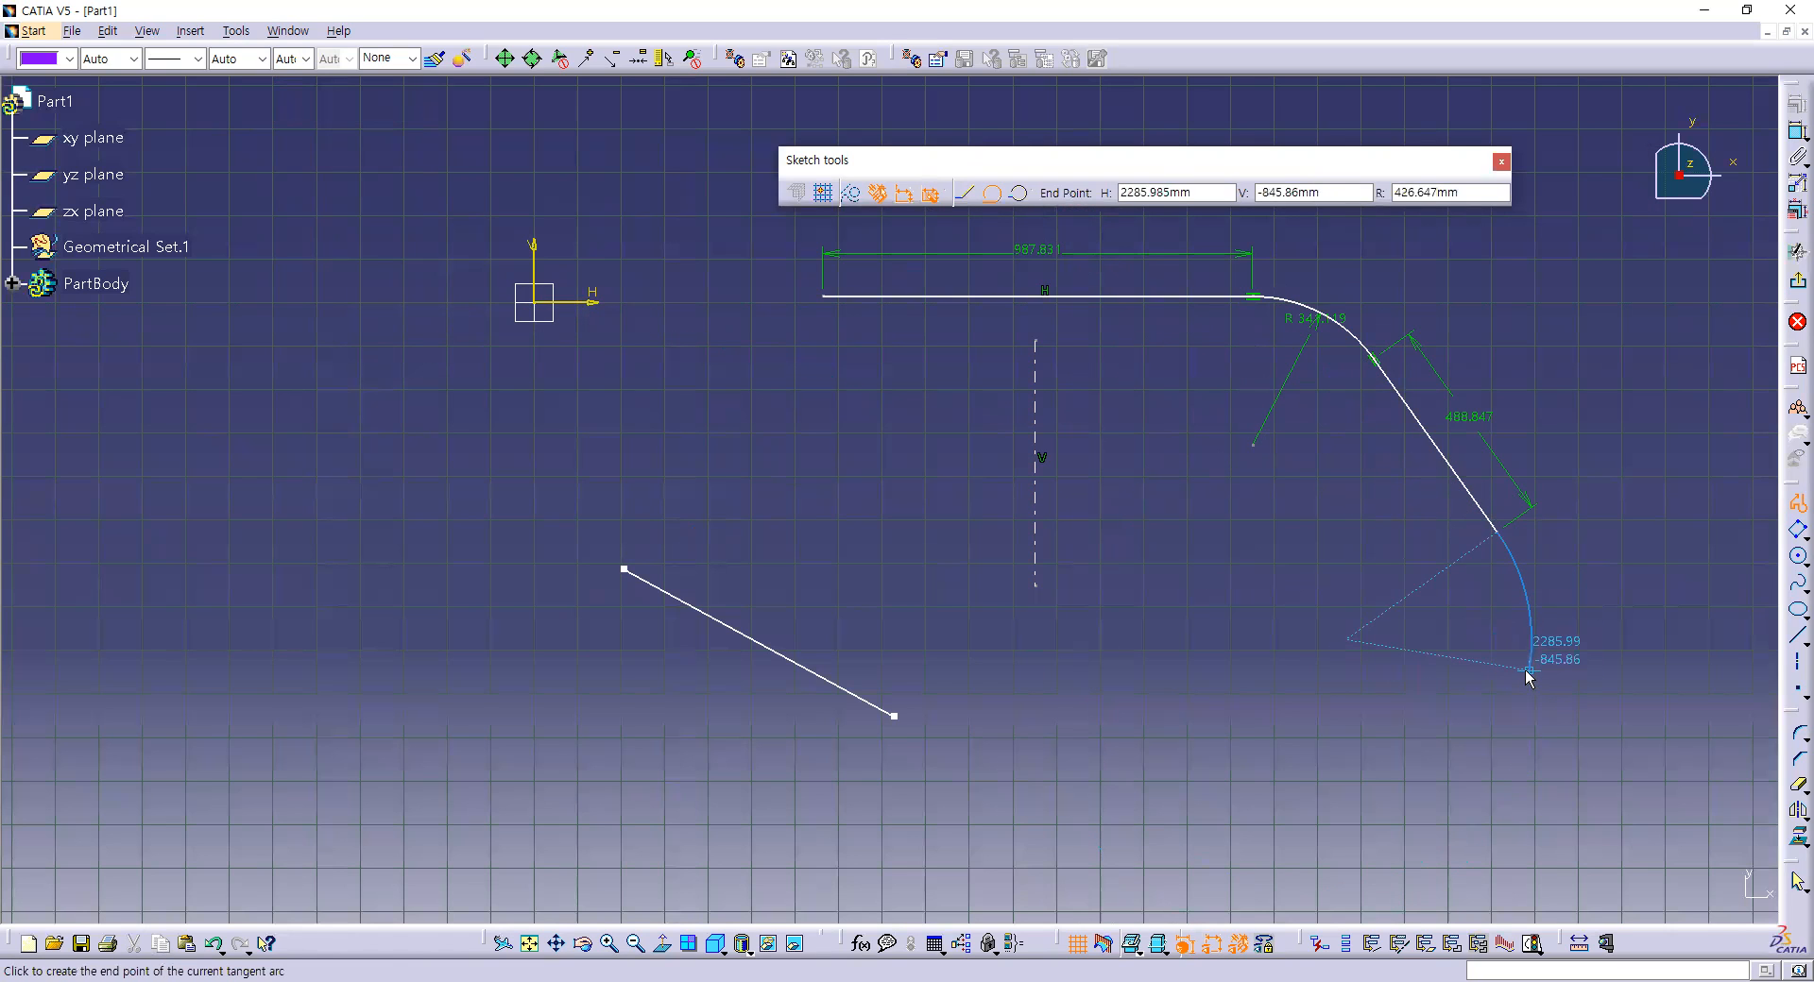
click(1528, 672)
click(1494, 867)
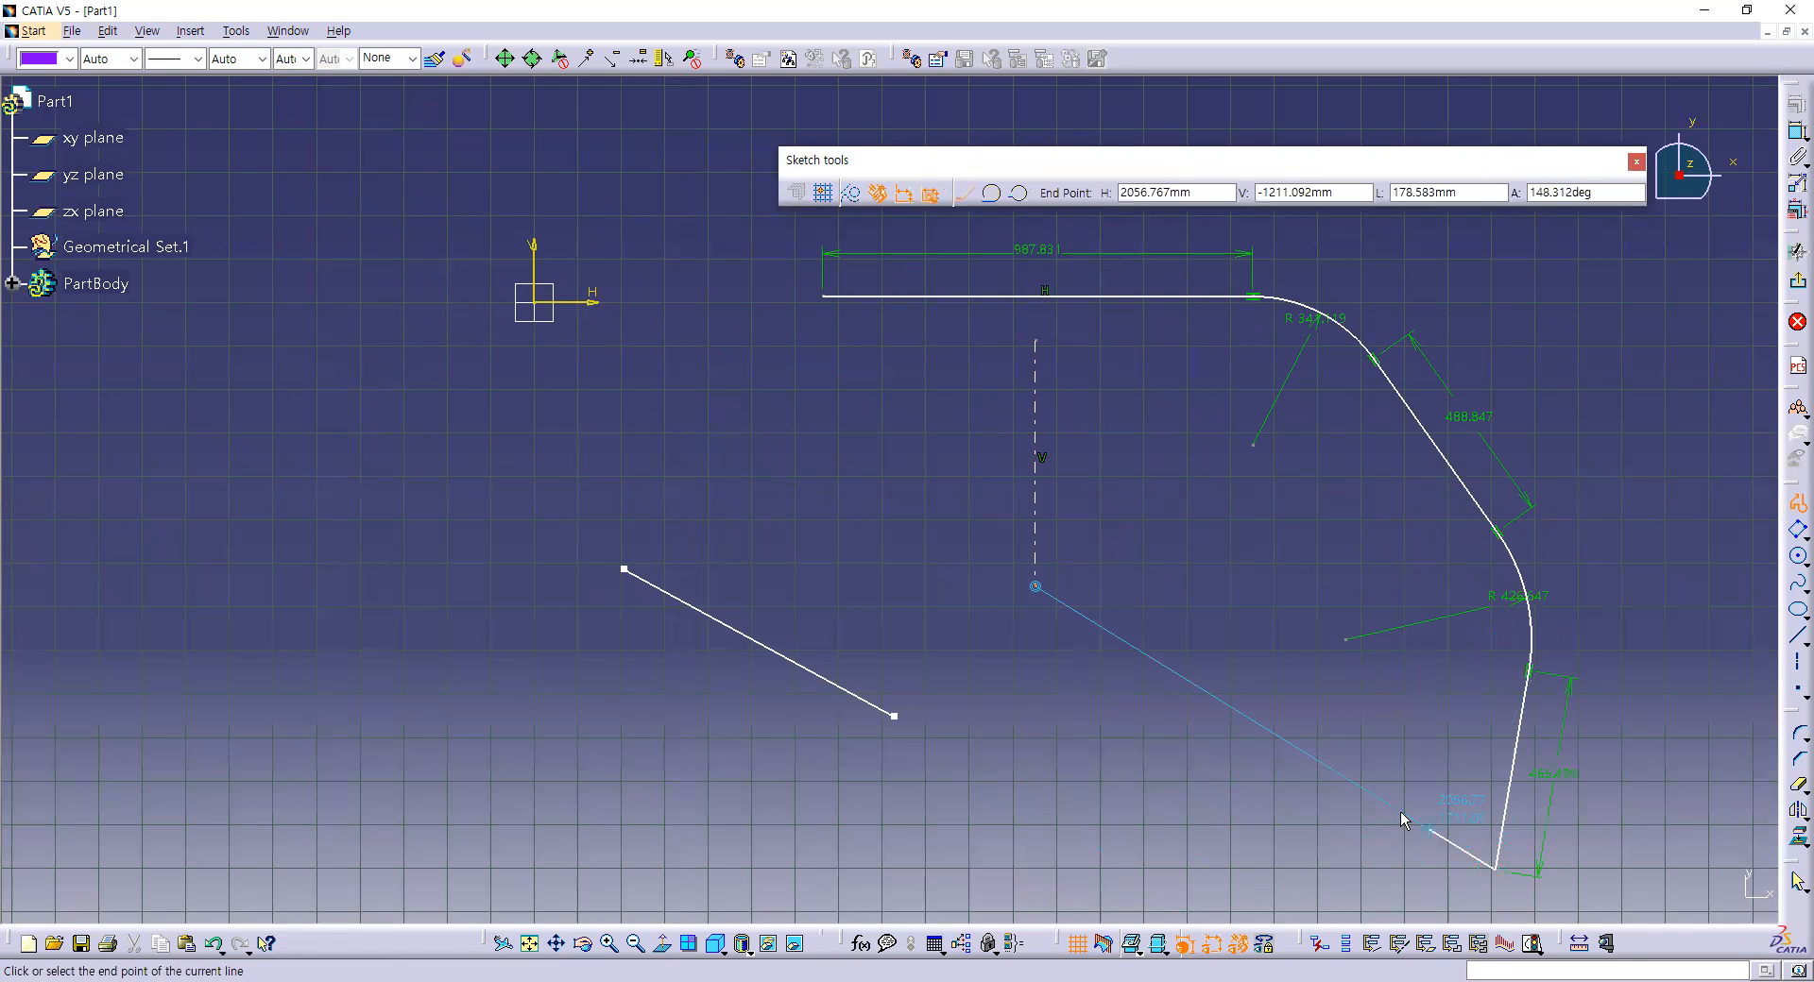
key(Escape)
Move the whole profile slightly upward and delete its lowest line.
mouse_move(1150, 471)
middle_down()
mouse_move(1024, 437)
mouse_move(1110, 552)
mouse_move(1316, 490)
mouse_move(1351, 507)
middle_up()
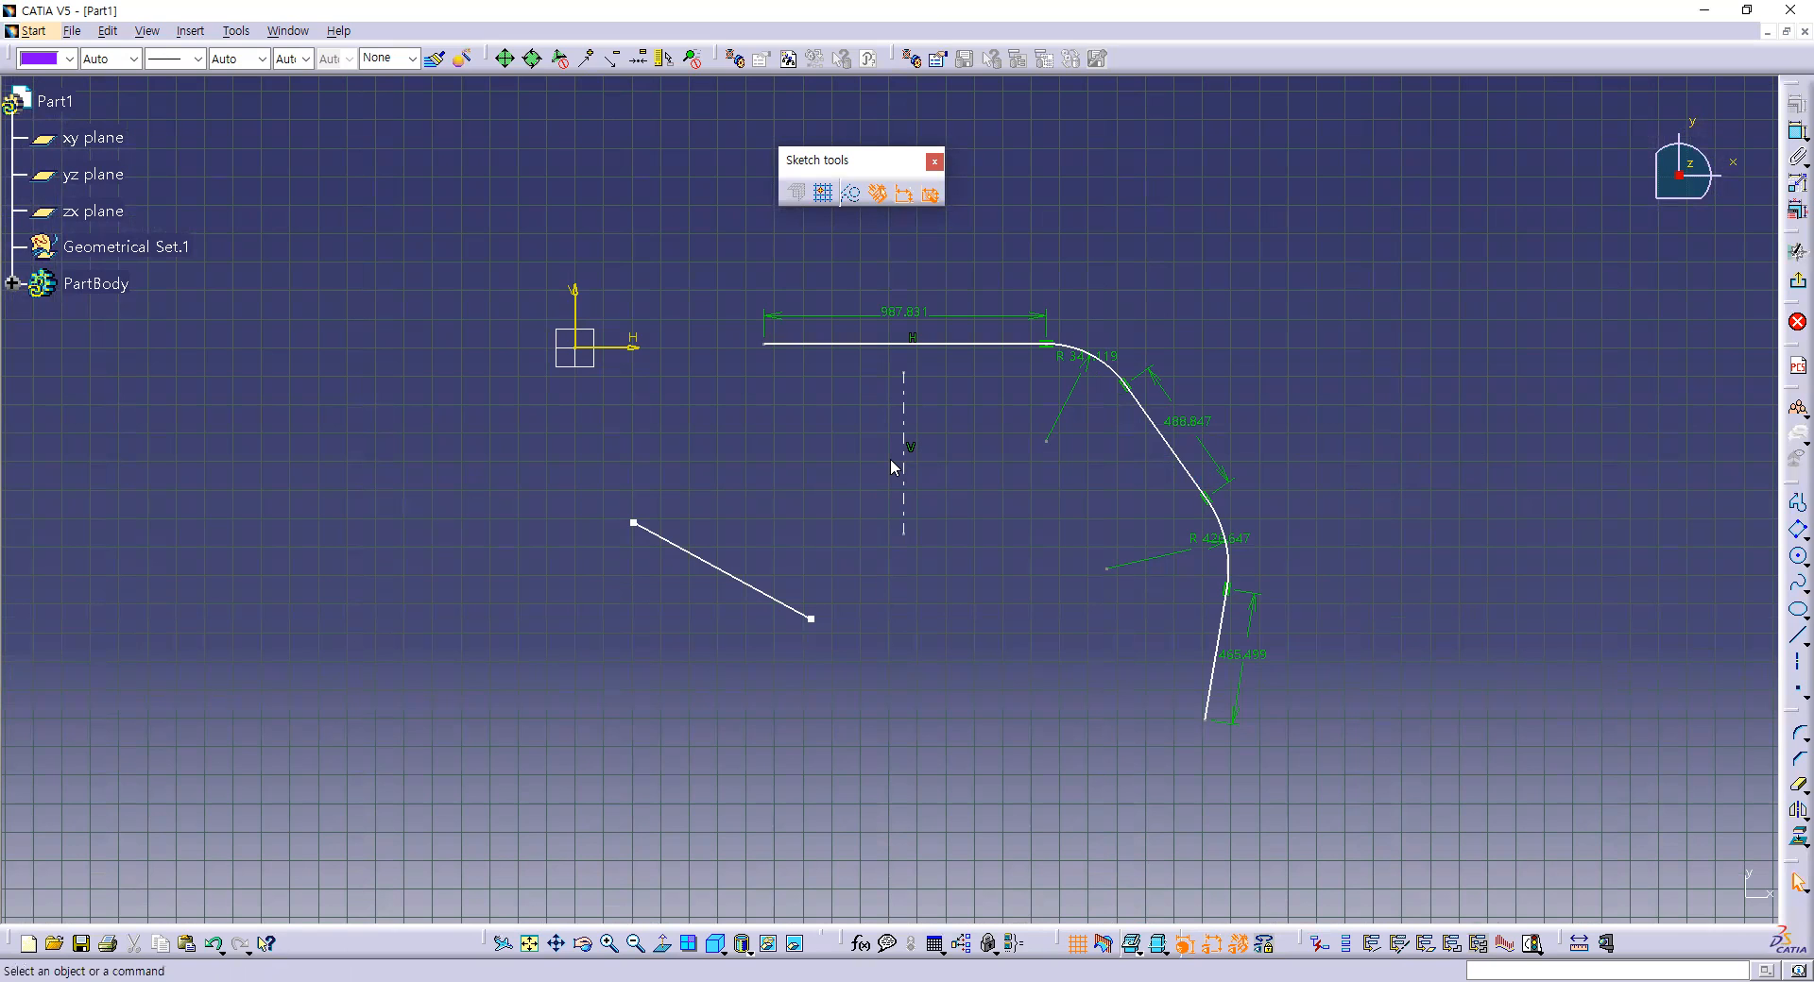
drag(1117, 368, 1111, 325)
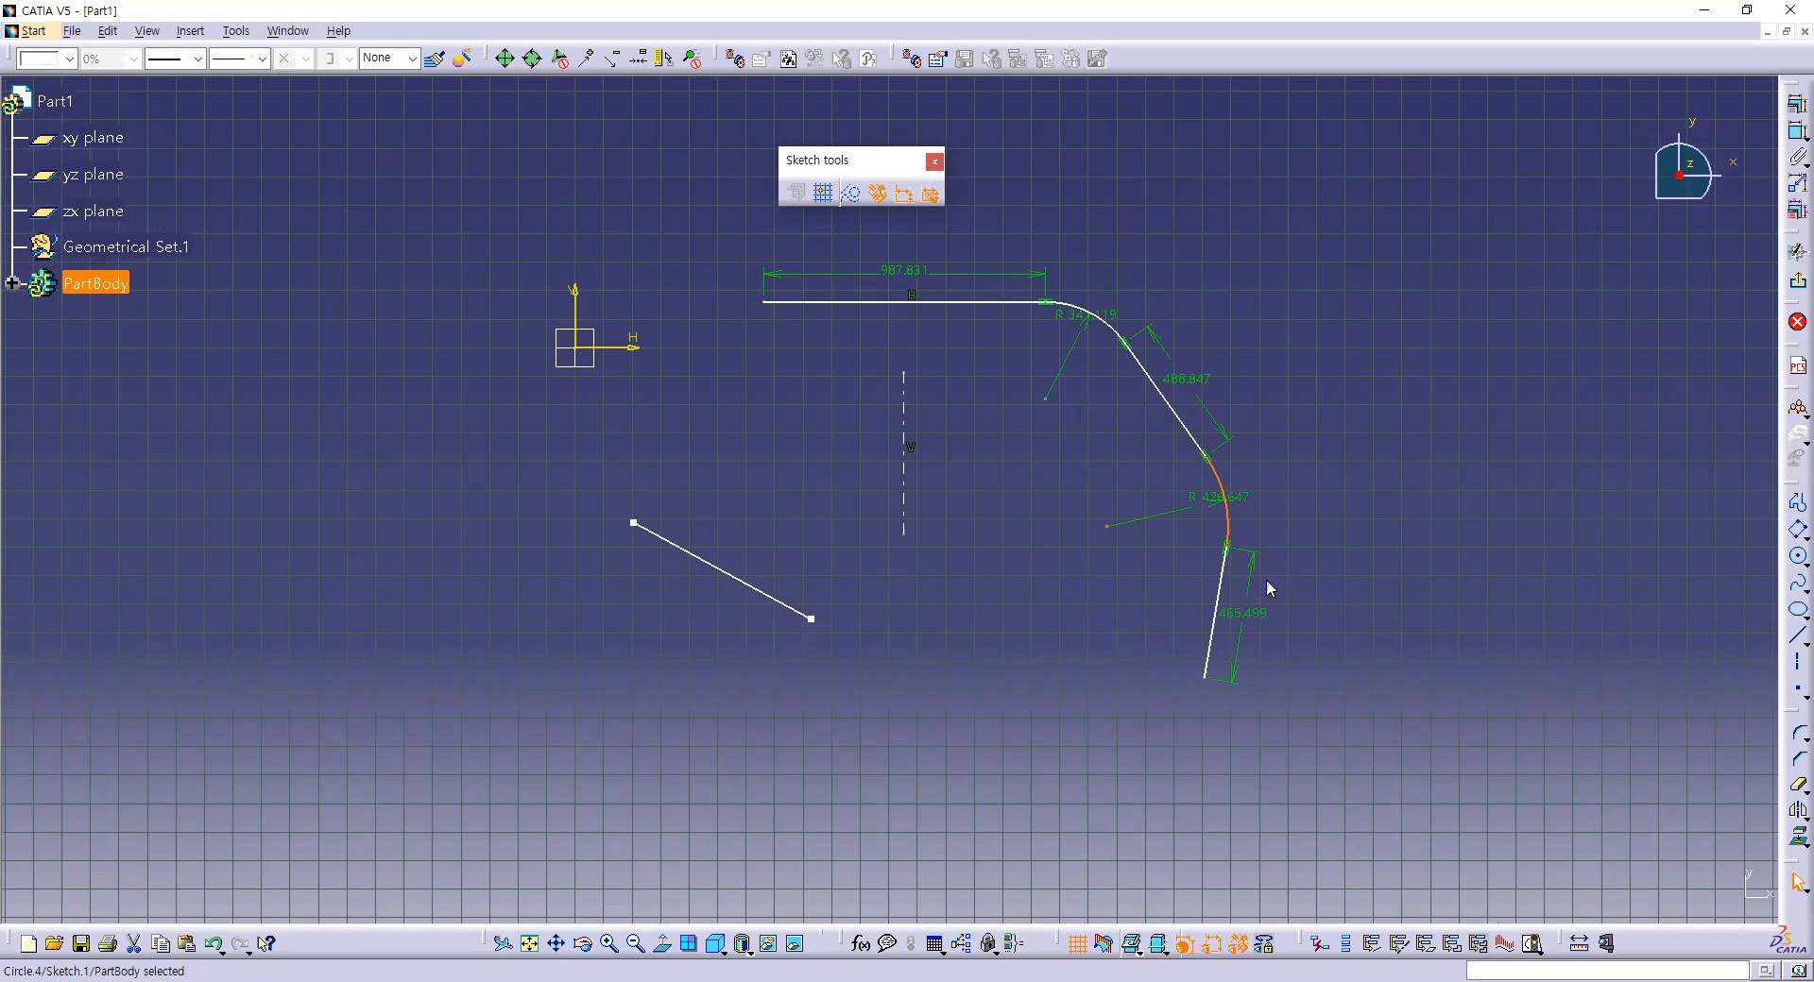
click(1223, 593)
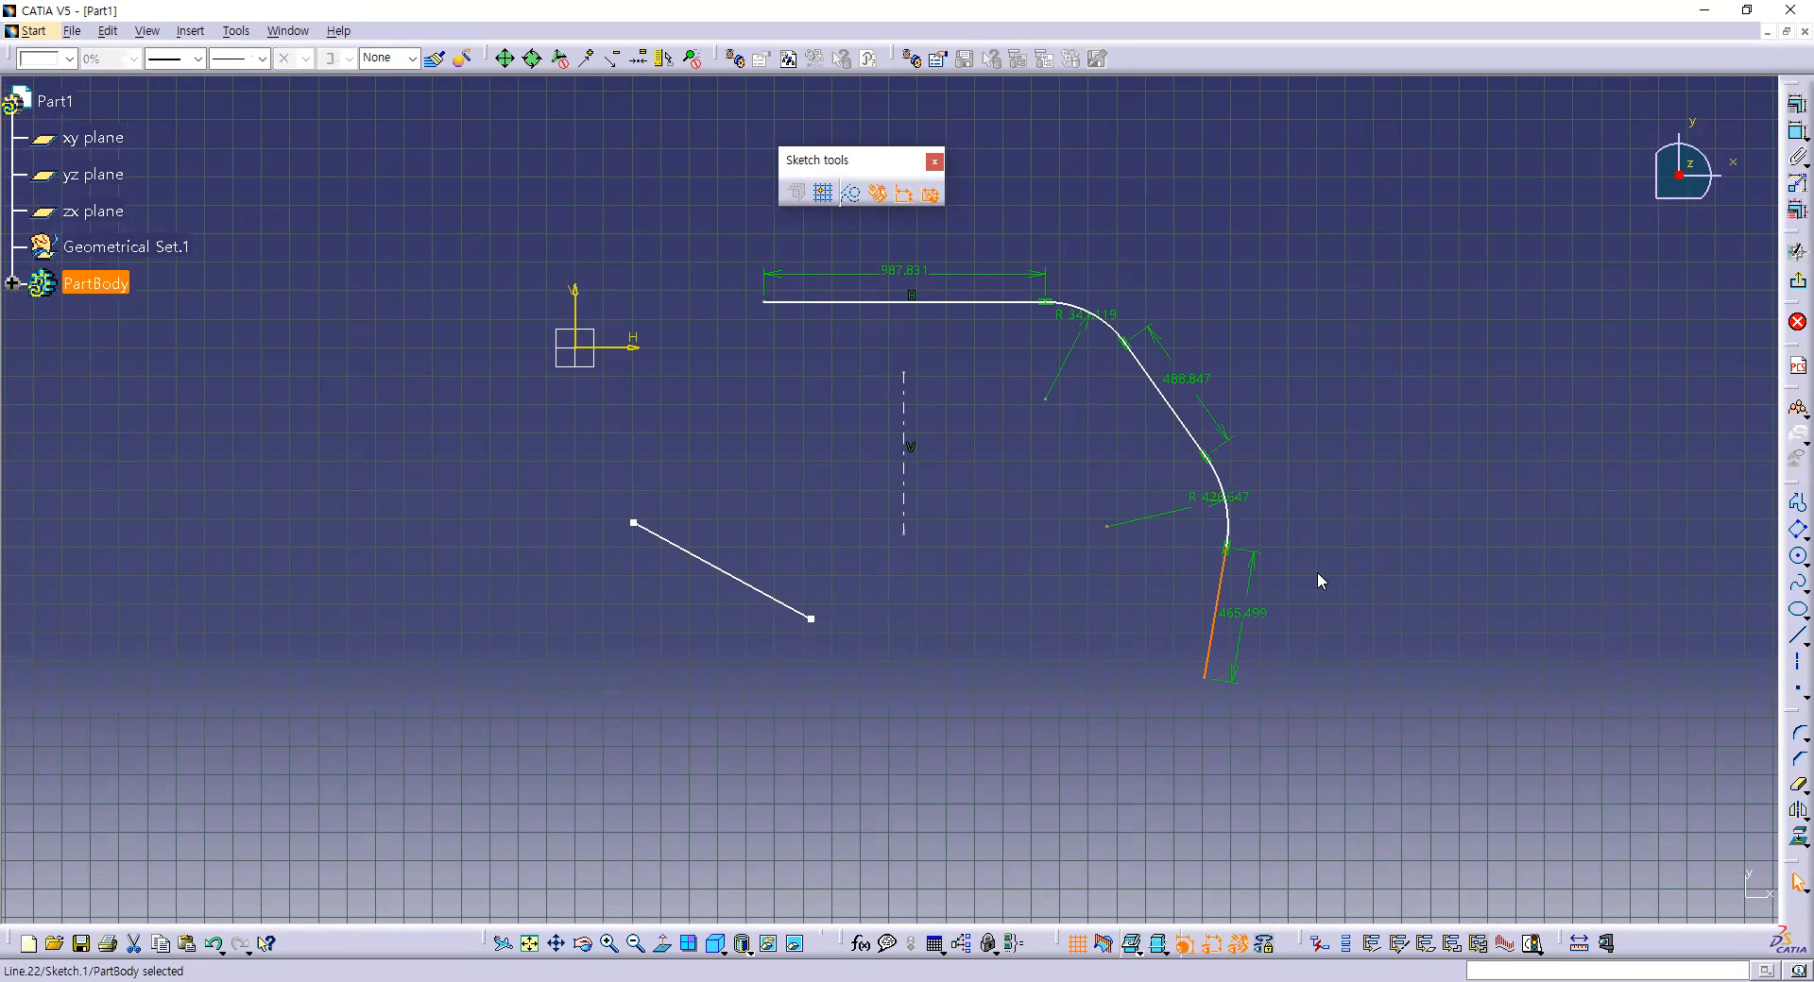
key(Delete)
Delete the profile's remaining arcs and lines piece by piece, along with the spline and the axis.
click(1227, 525)
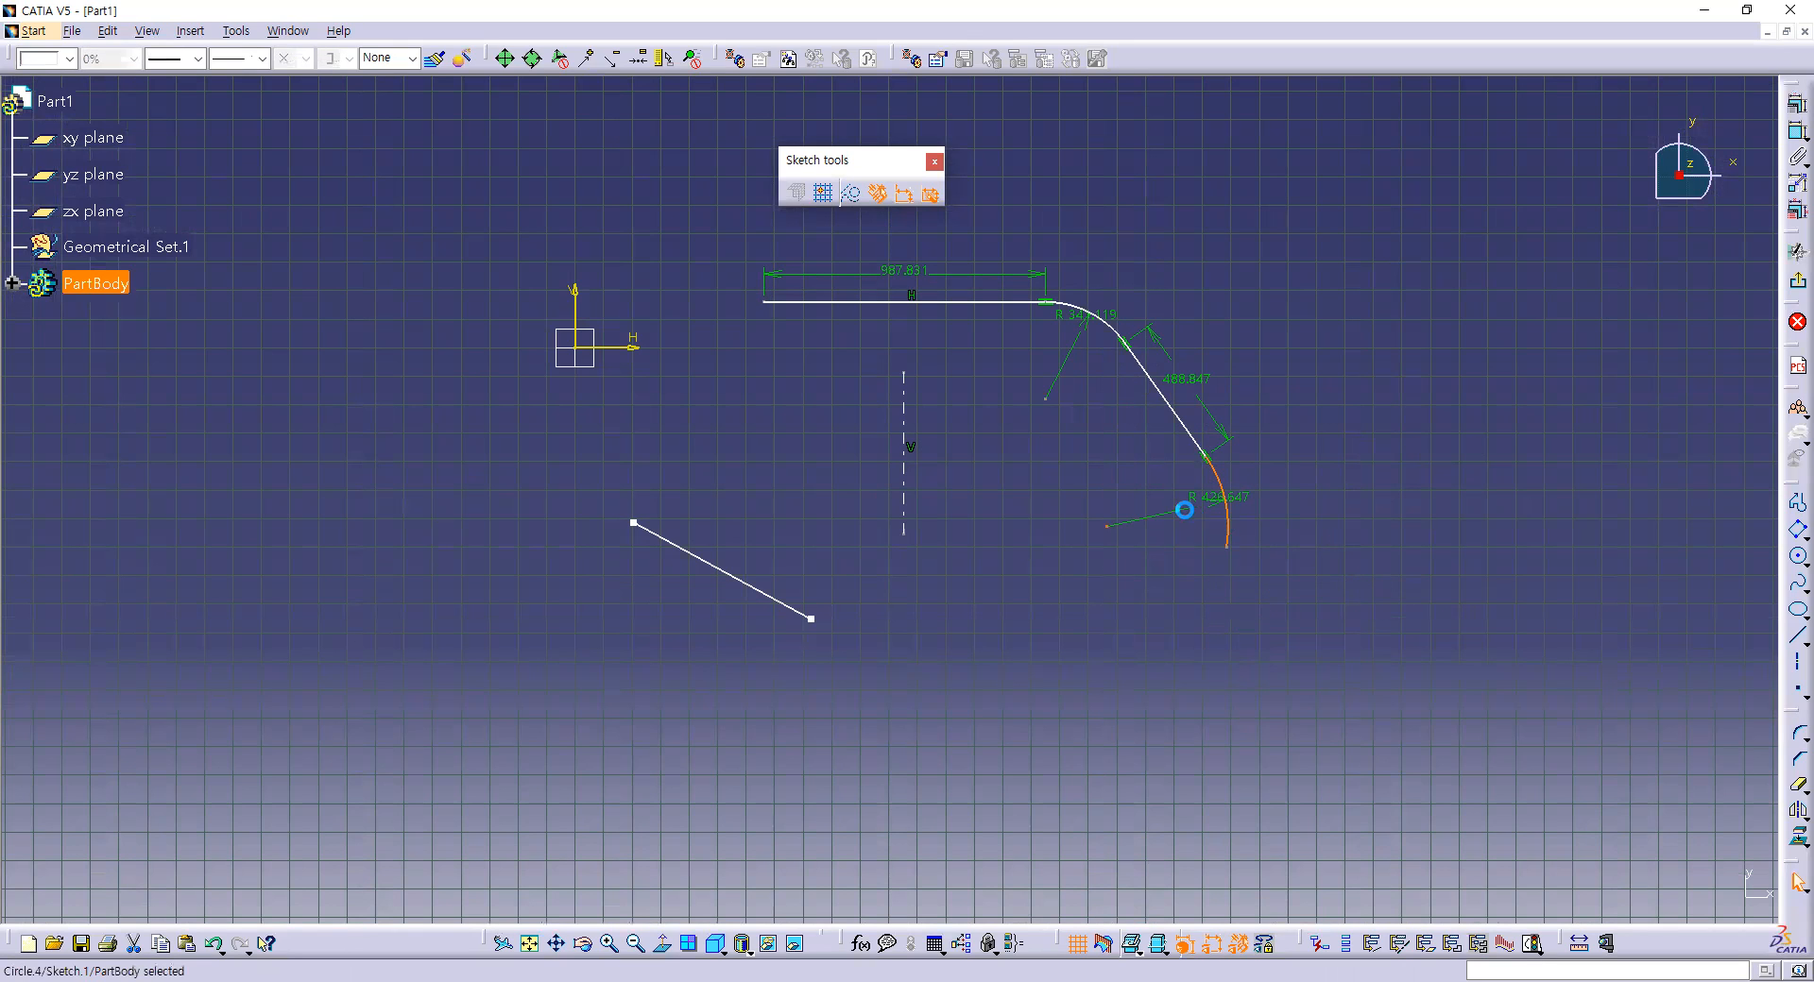
key(Delete)
click(1188, 423)
key(Delete)
click(1086, 317)
key(Delete)
click(999, 302)
key(Delete)
click(1109, 321)
key(Delete)
drag(765, 300, 1110, 807)
key(Delete)
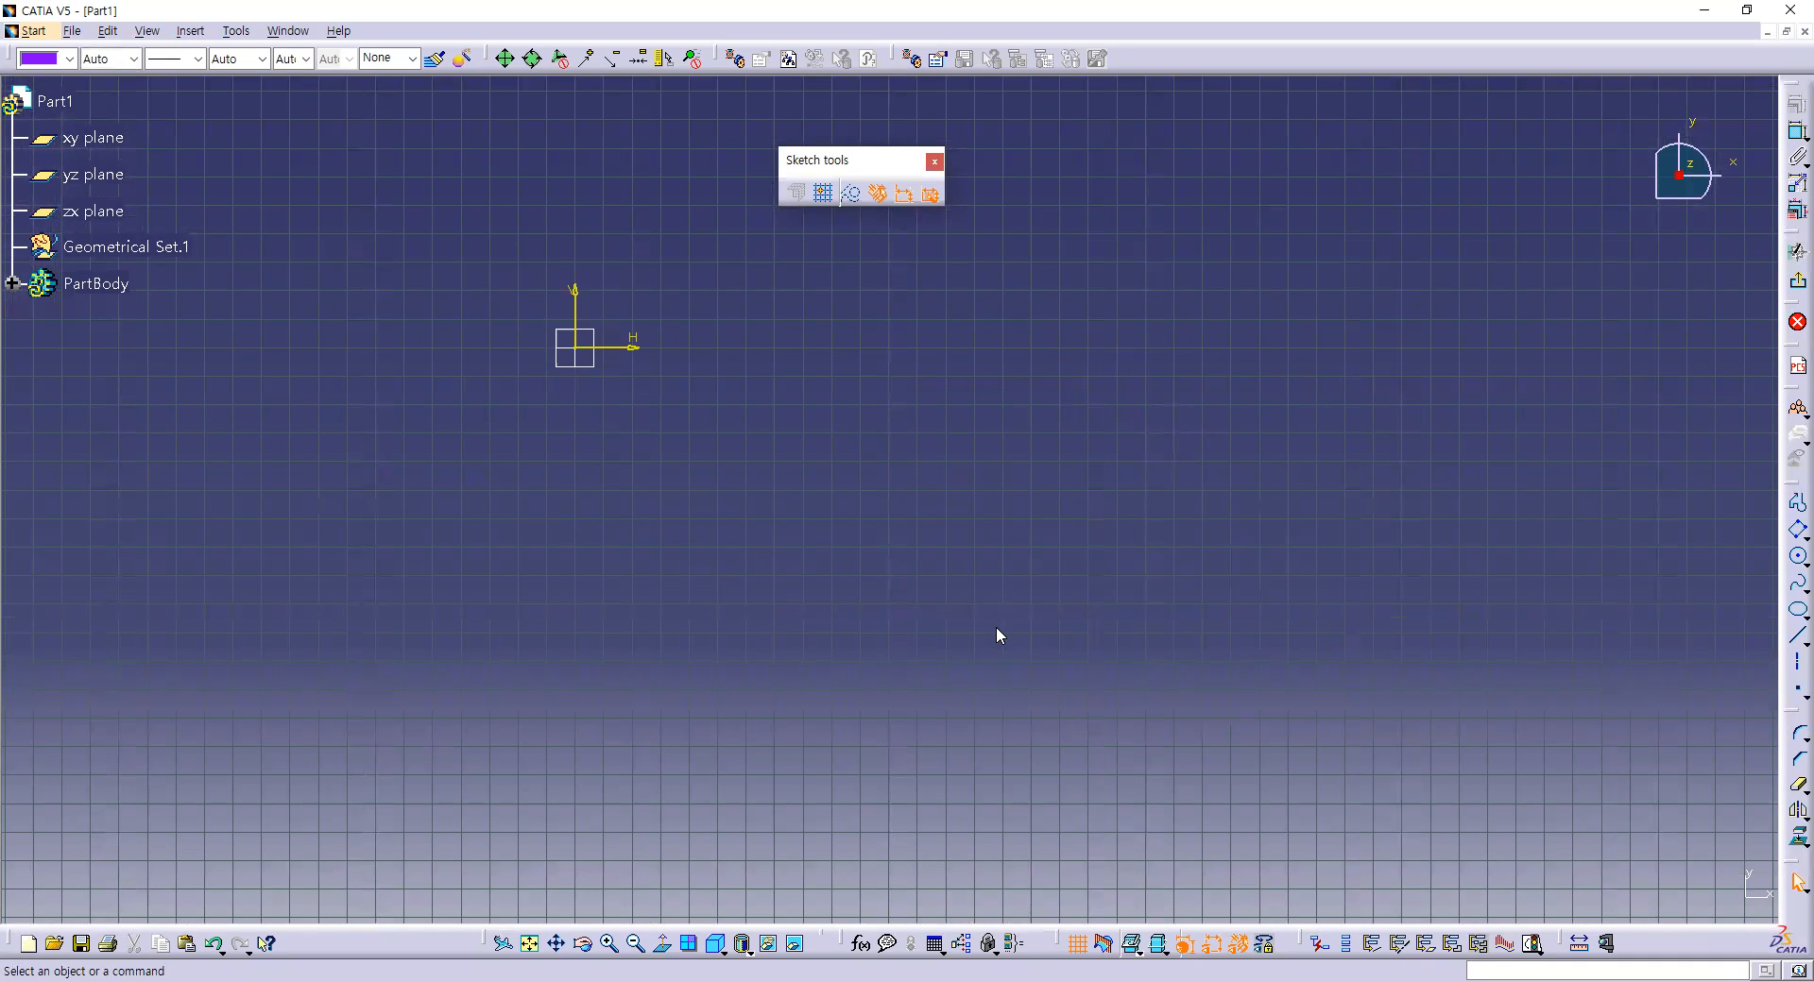
Undo the recent deletions until both profile arcs, the slanted line, the spline and the axis are restored.
key(ctrl+z)
key(ctrl+z)
key(ctrl+z)
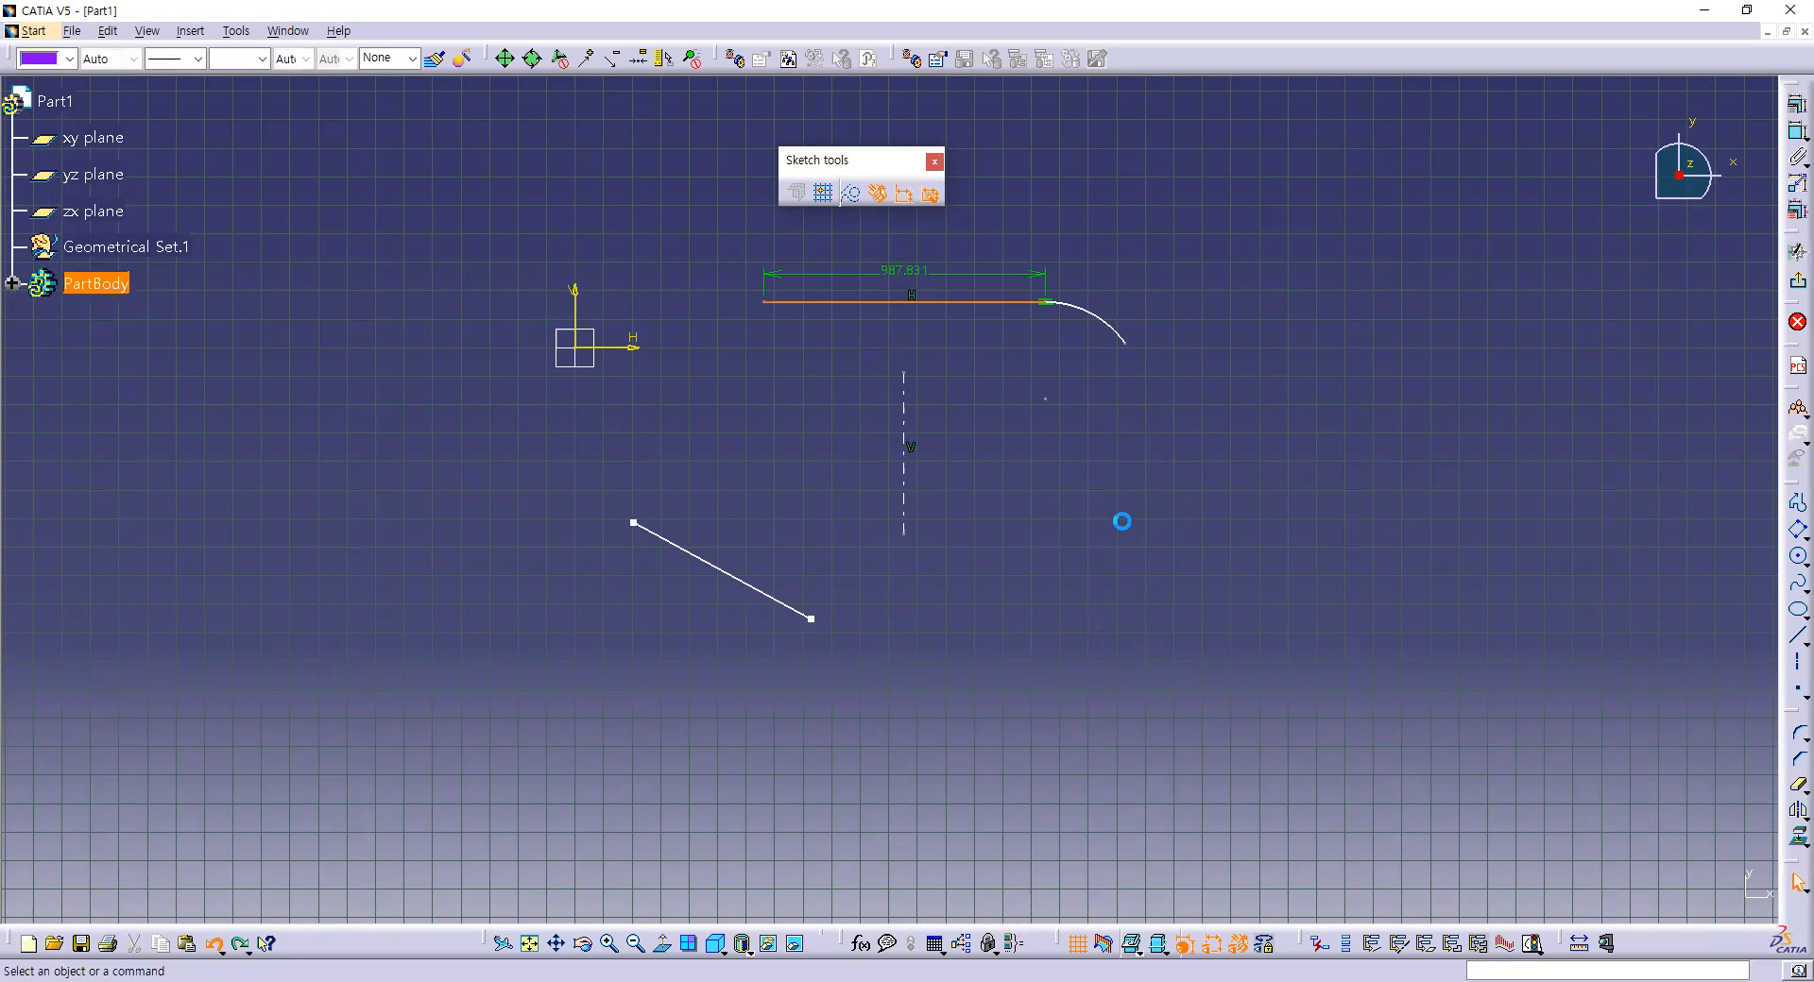
key(ctrl+z)
key(ctrl+z)
Look over the object-specific options for the profile's slanted line, including Output feature and Construction Element.
click(1177, 416)
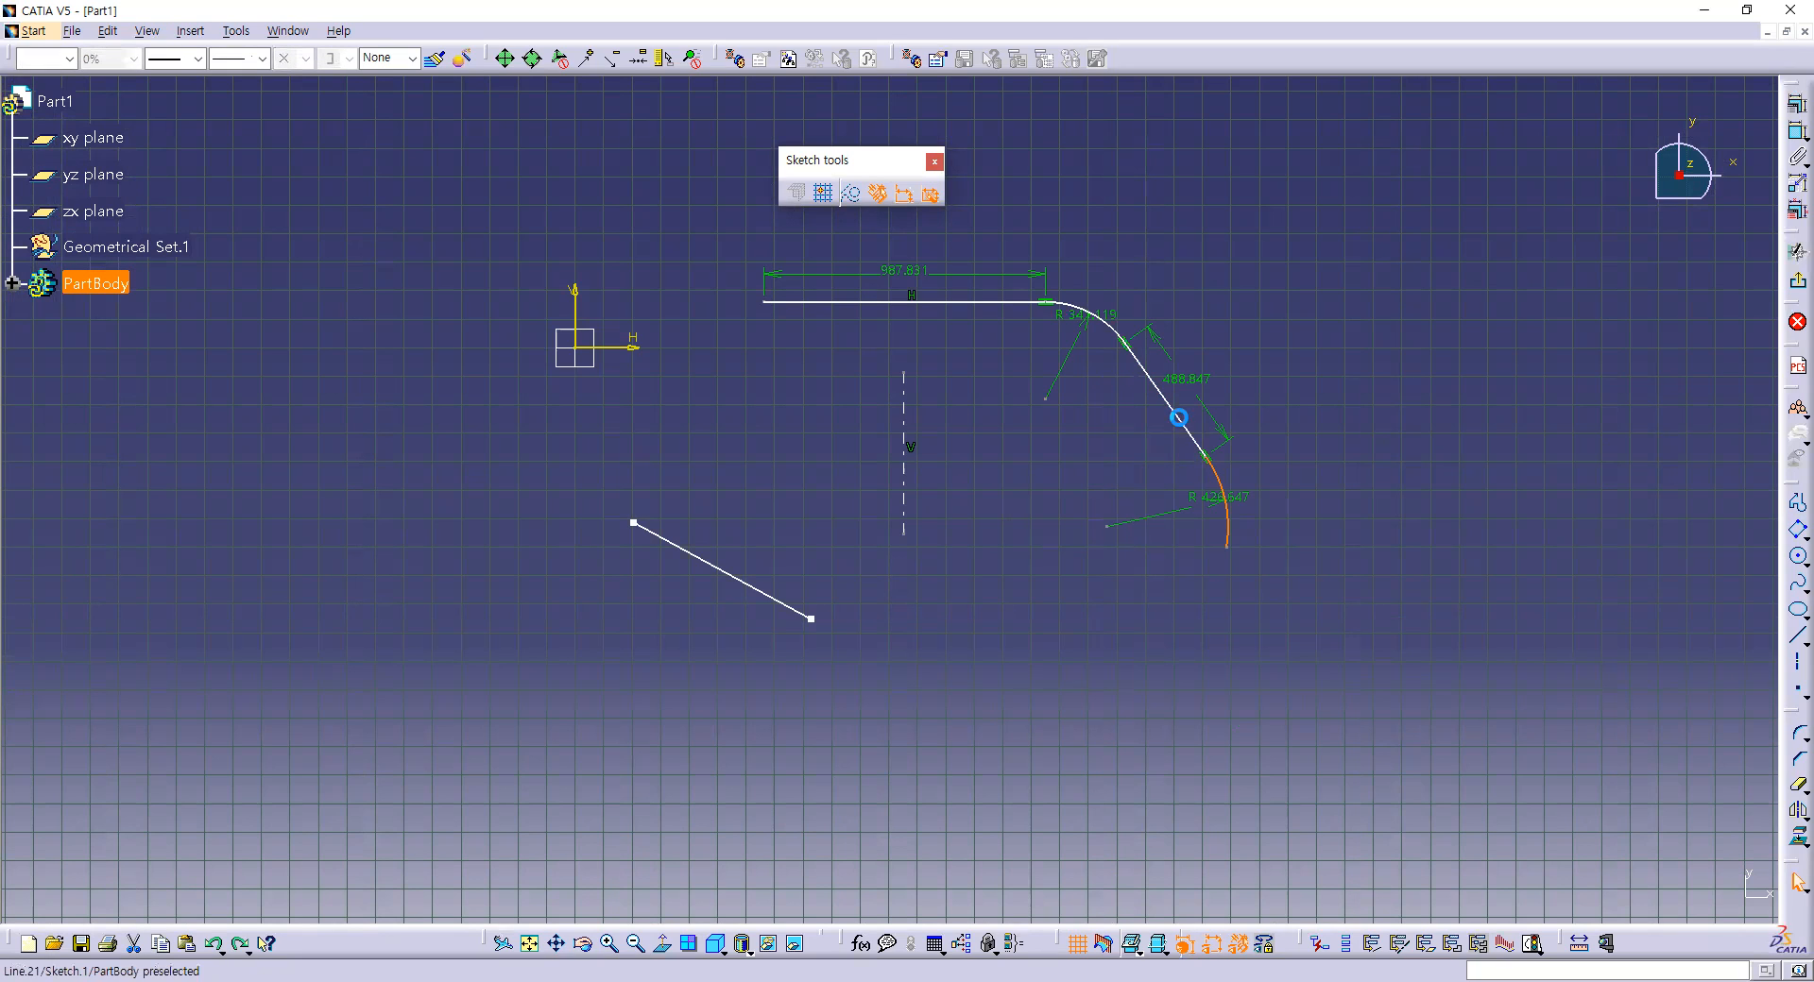
right_click(1179, 417)
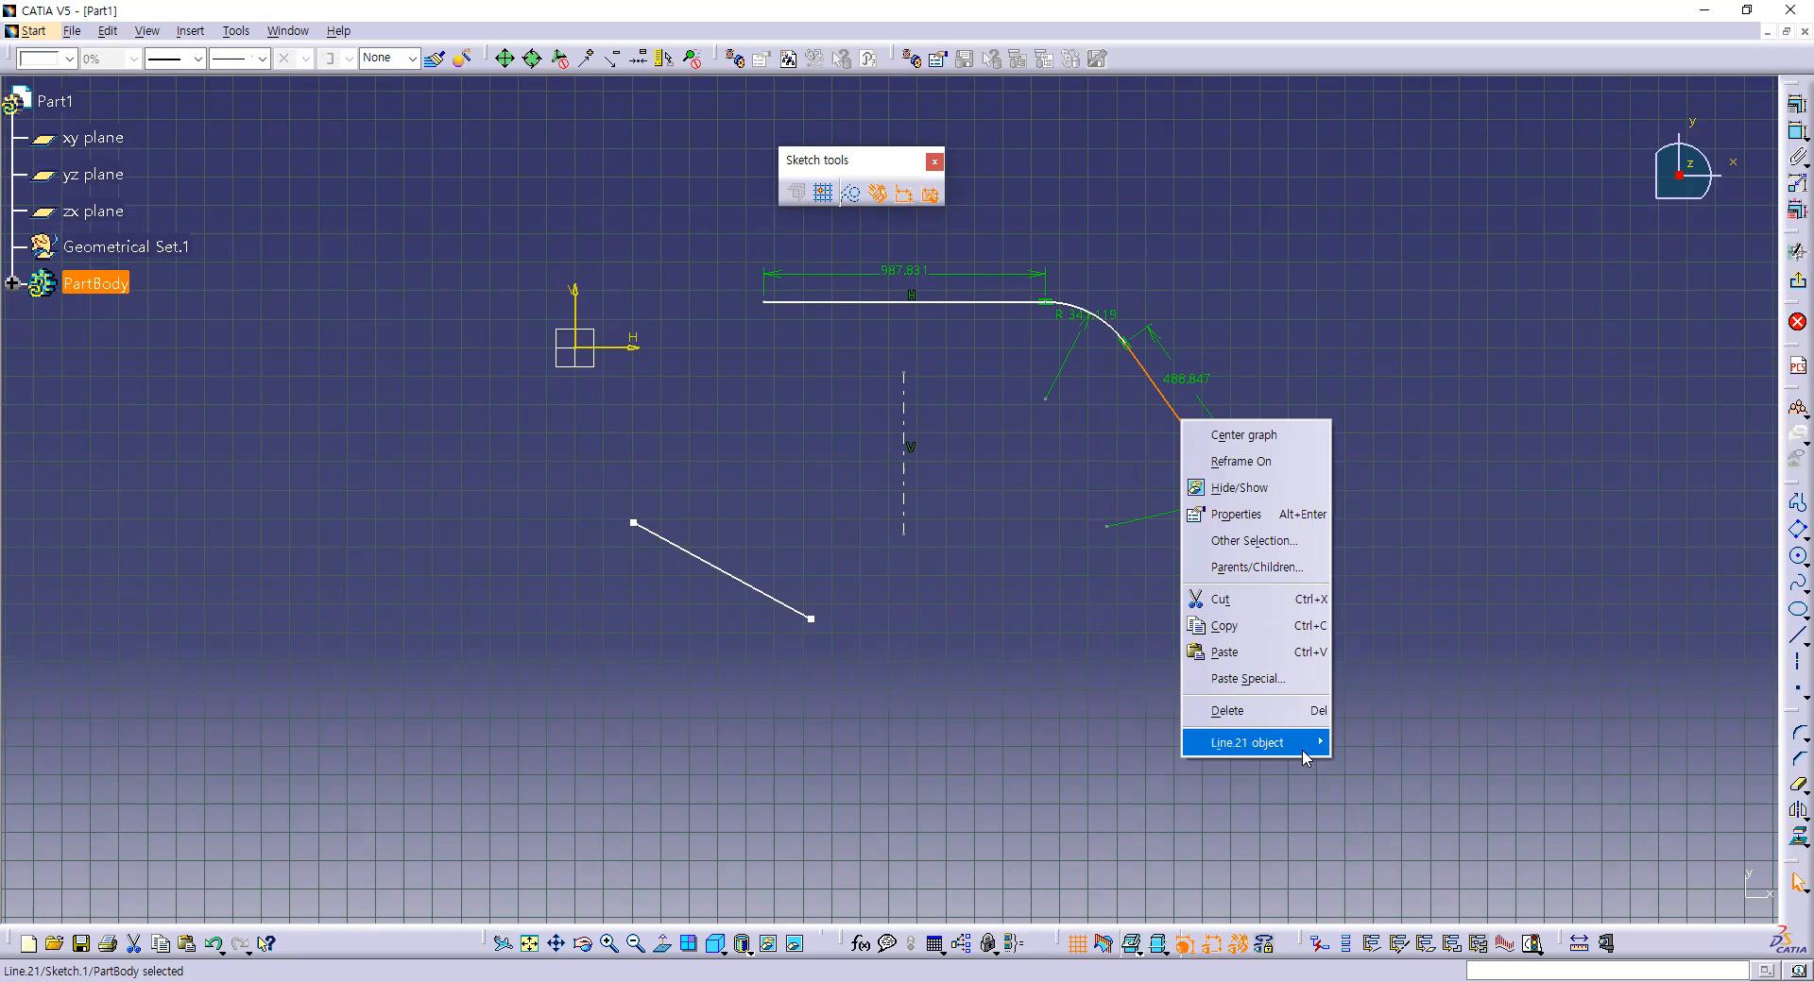
mouse_move(1301, 746)
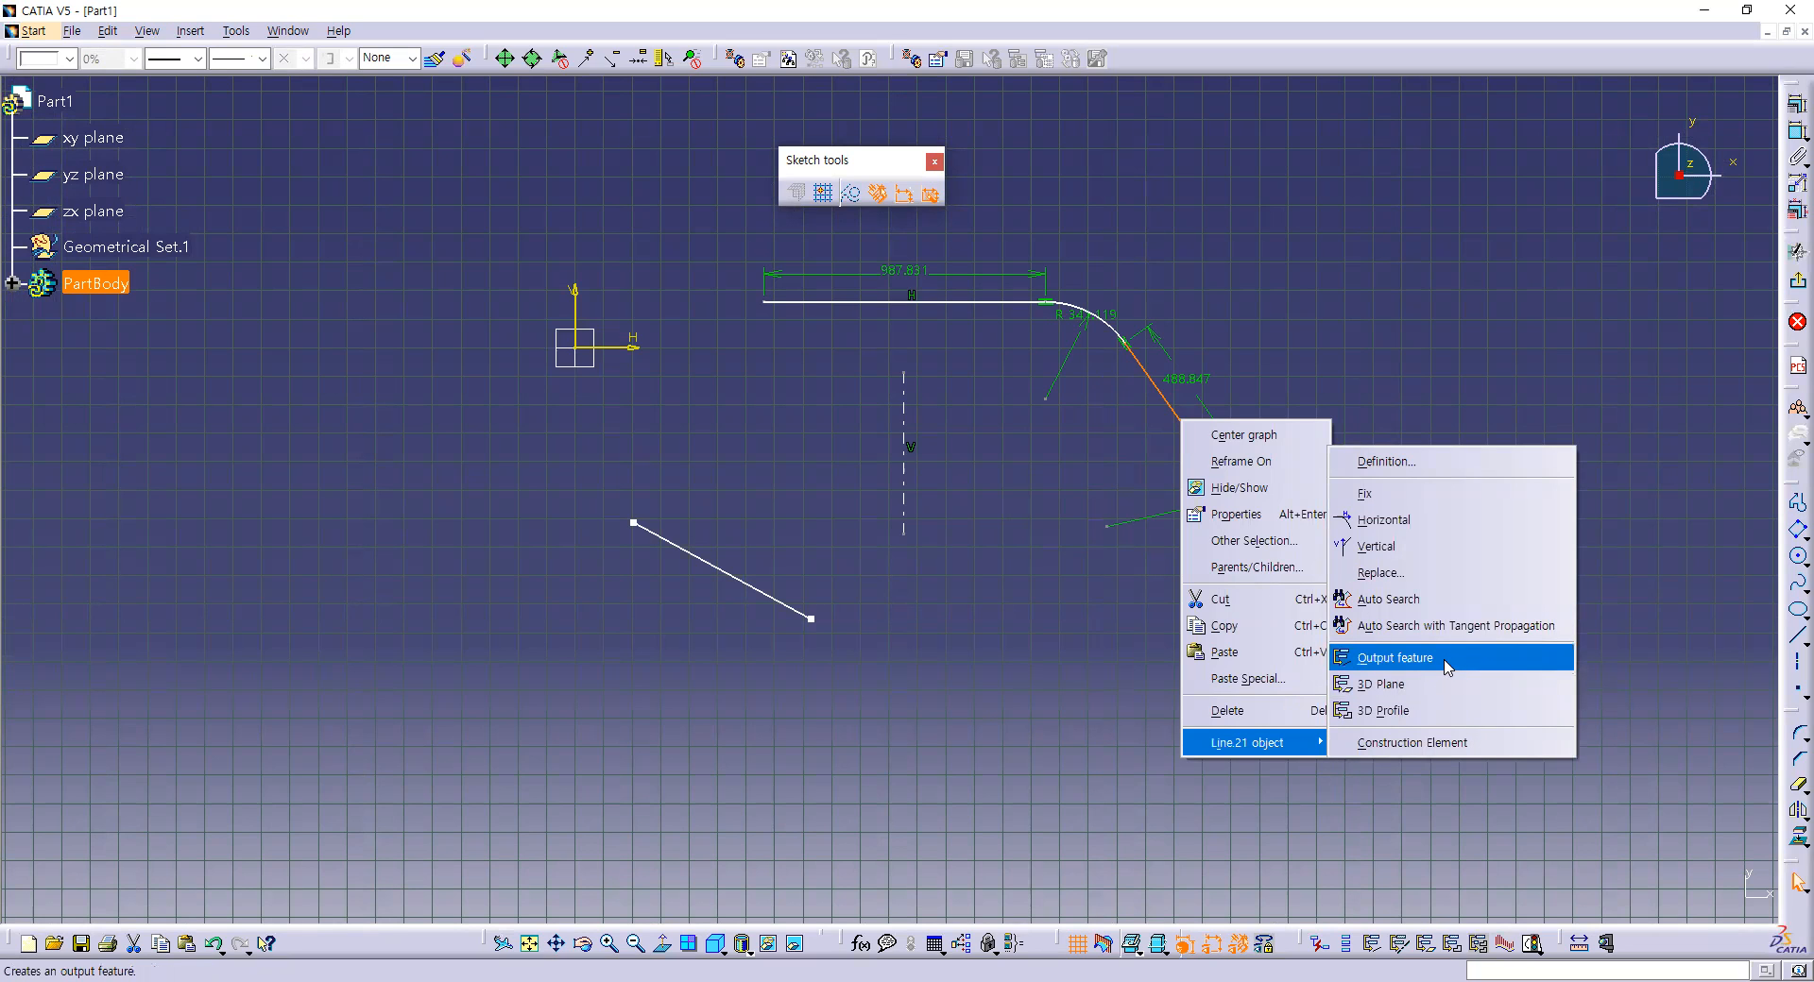
click(996, 648)
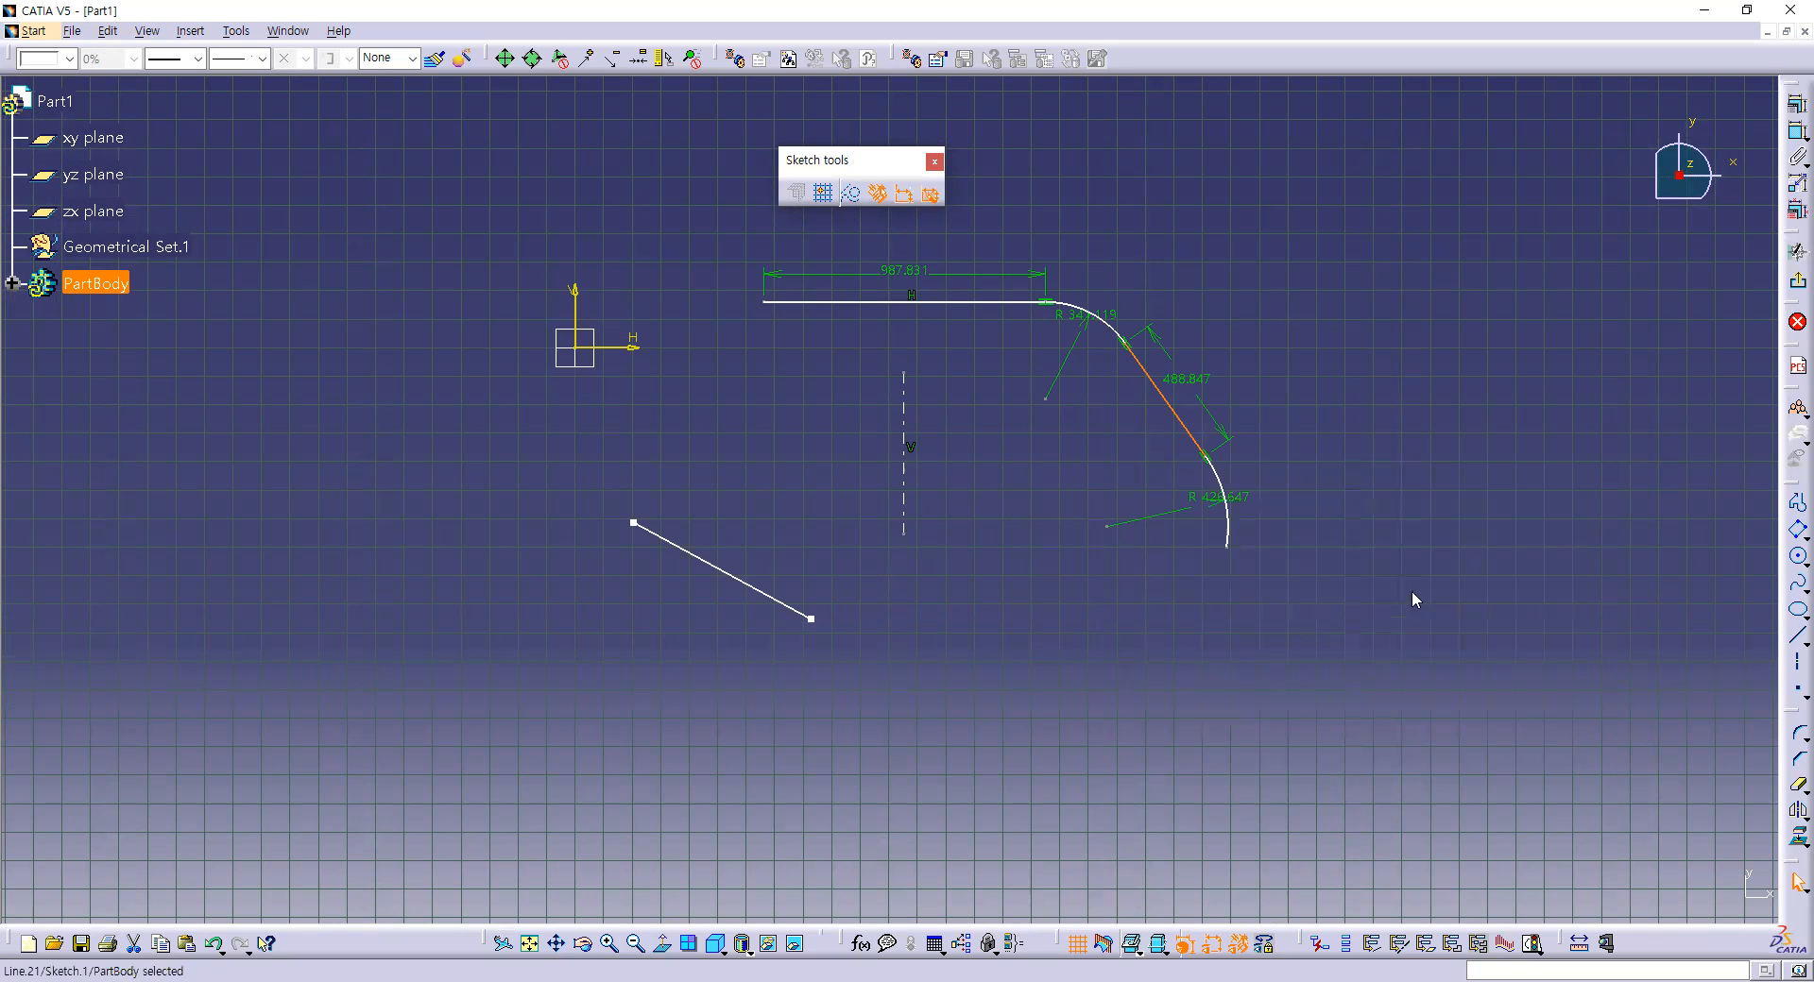
click(1279, 502)
Delete all the remaining sketch geometry, including the profile, spline and axis, together with its constraints.
drag(583, 720, 1582, 199)
key(Delete)
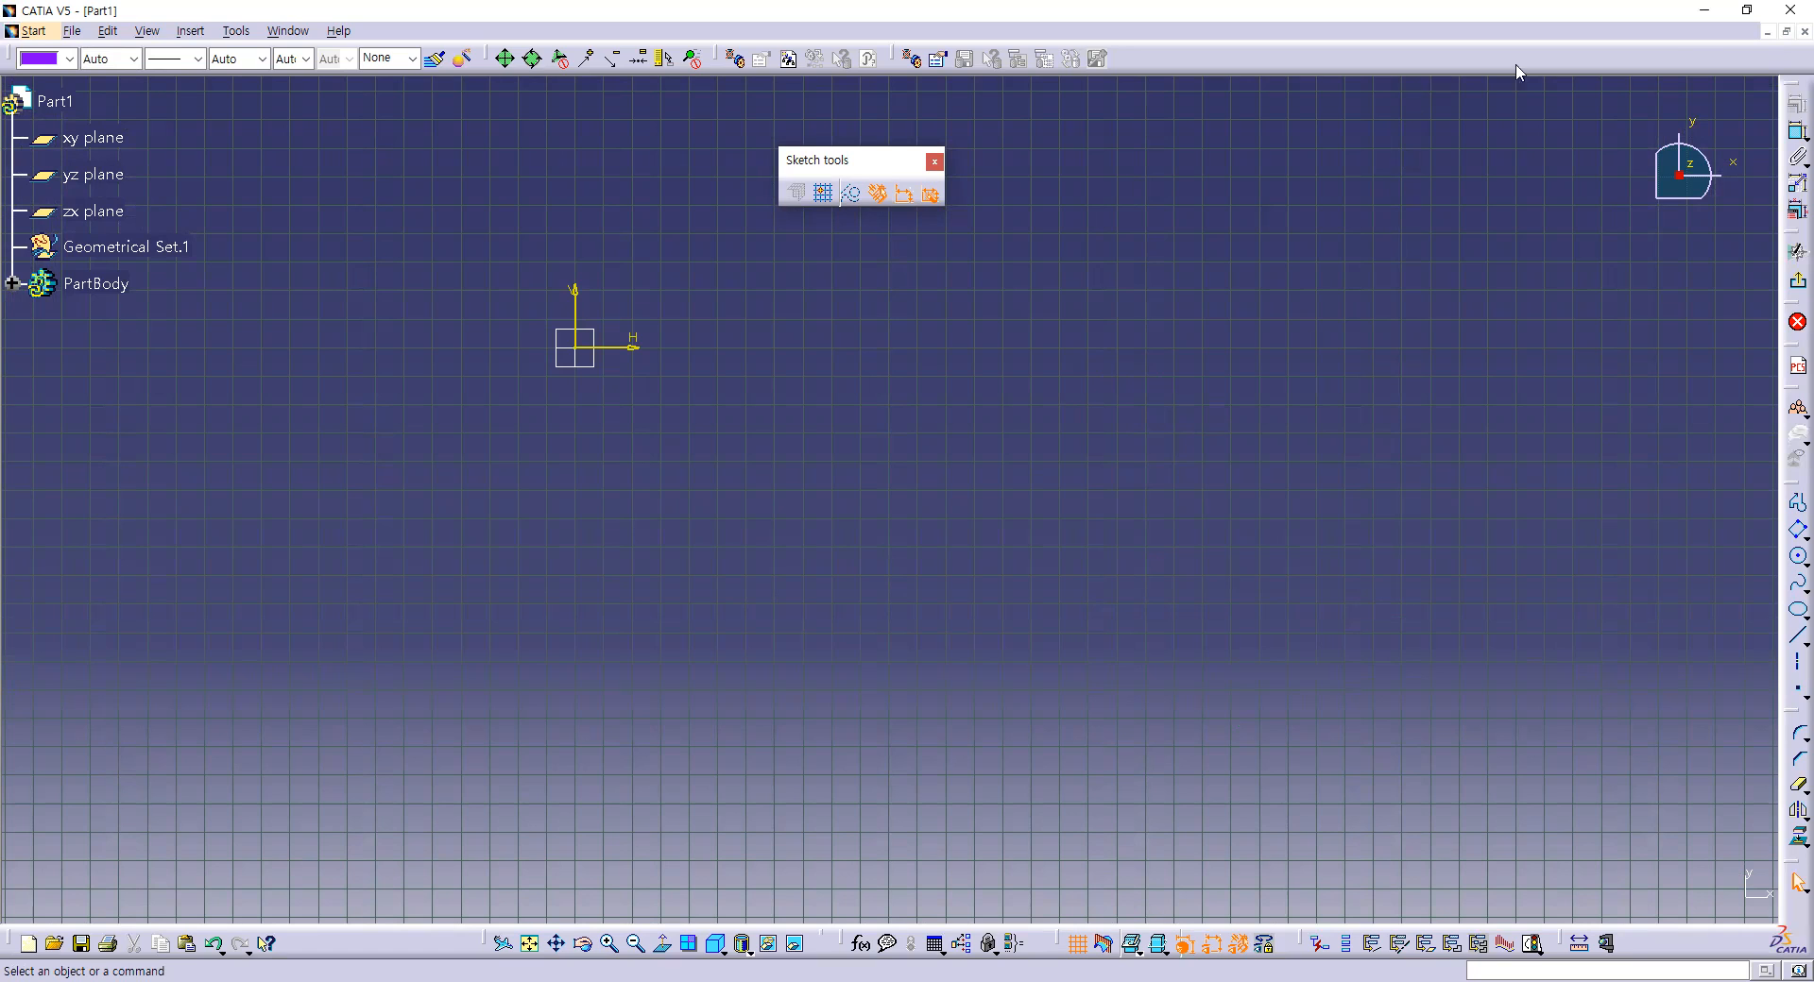
Close the Part1 document.
click(1804, 31)
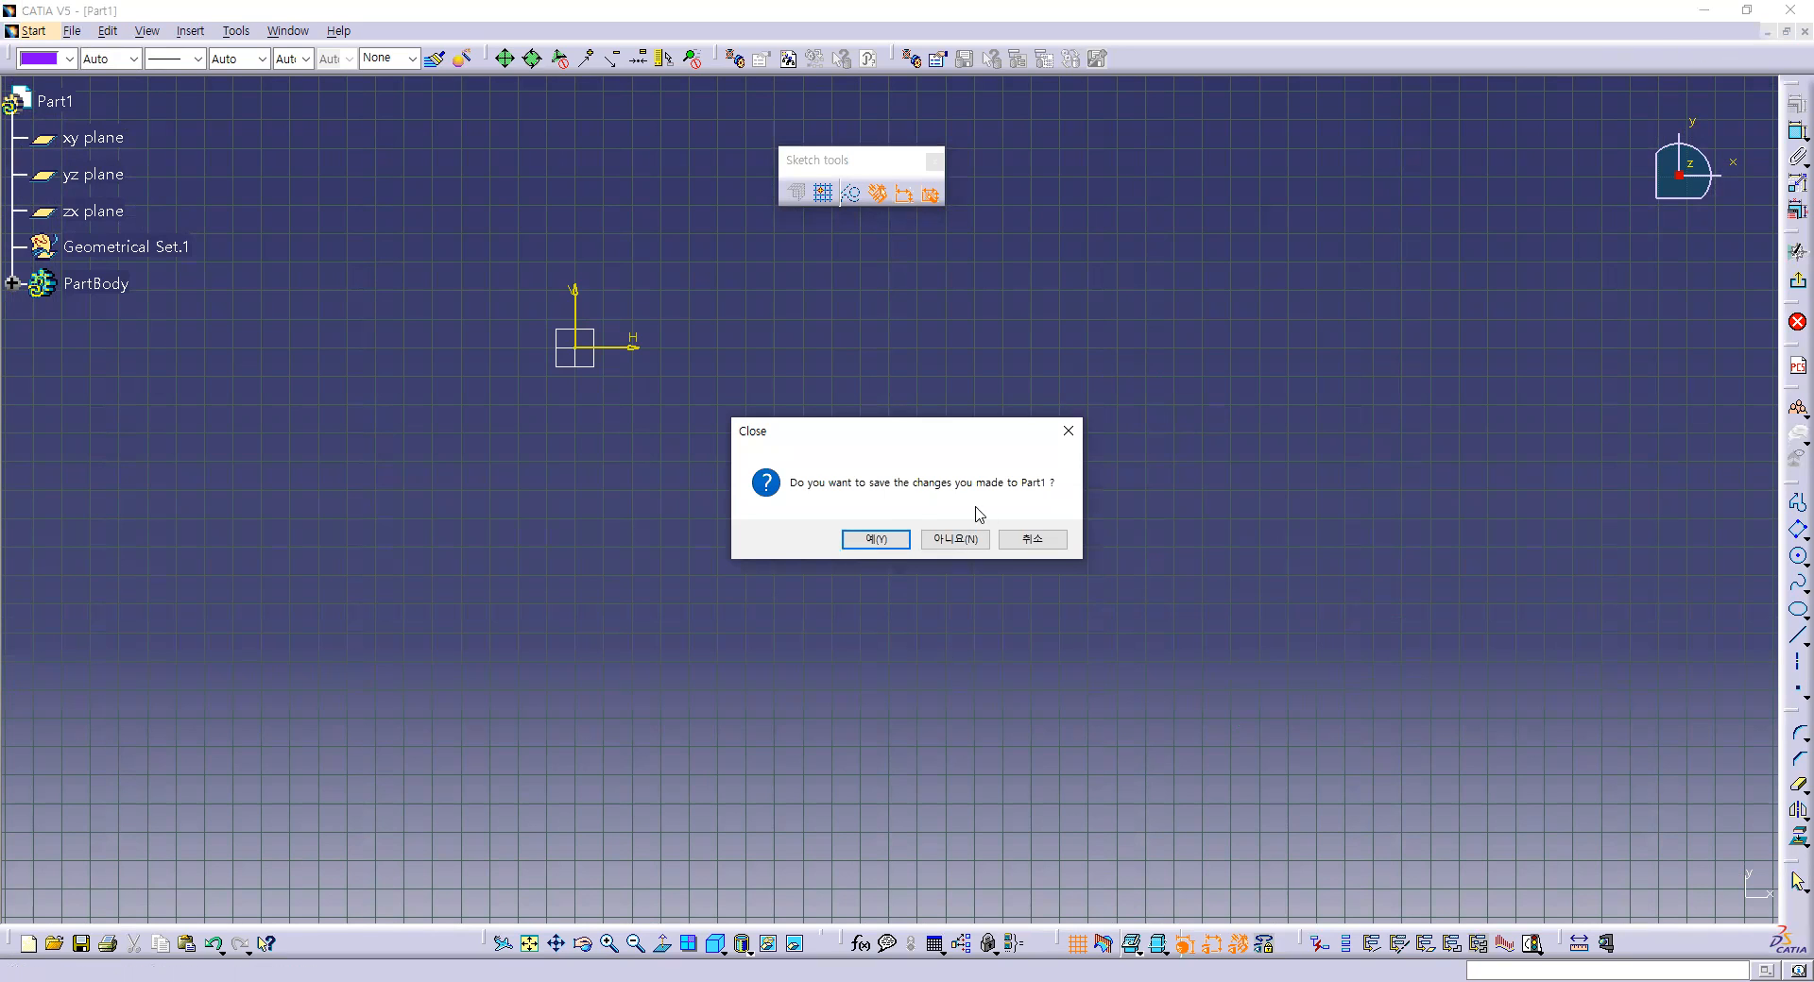